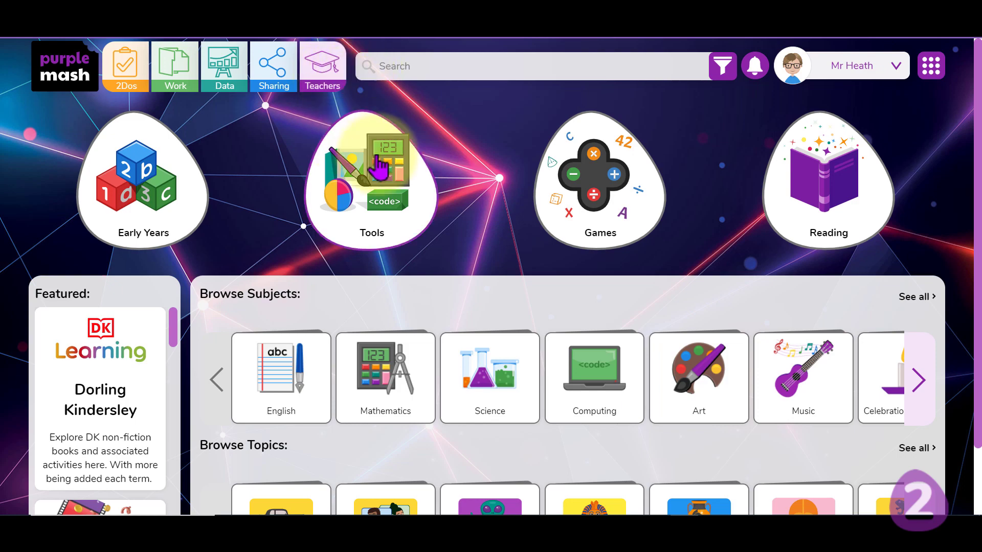
Open the portrait Blank template from the 2Publish Plus tools and dismiss its introduction.
click(378, 168)
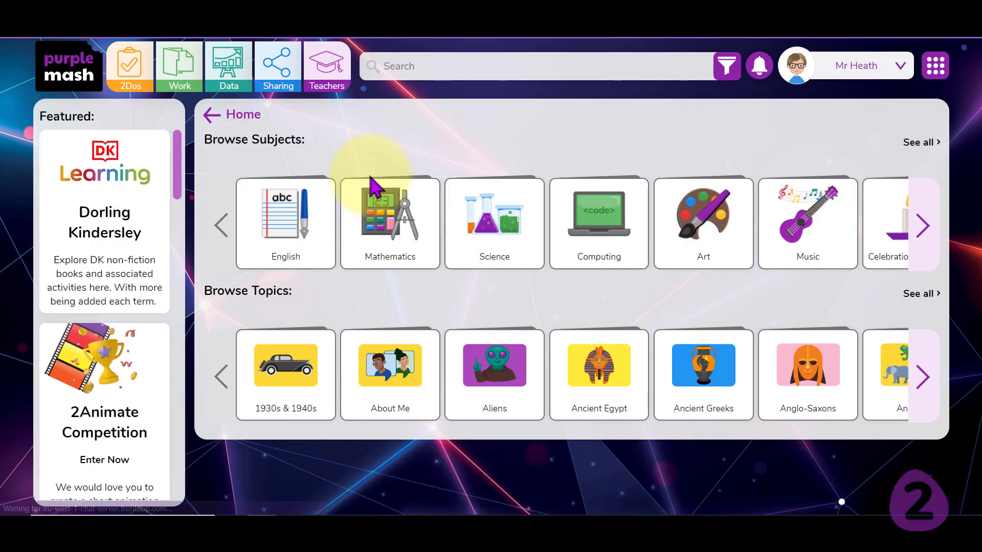
scroll(467, 366, down, 5)
click(311, 251)
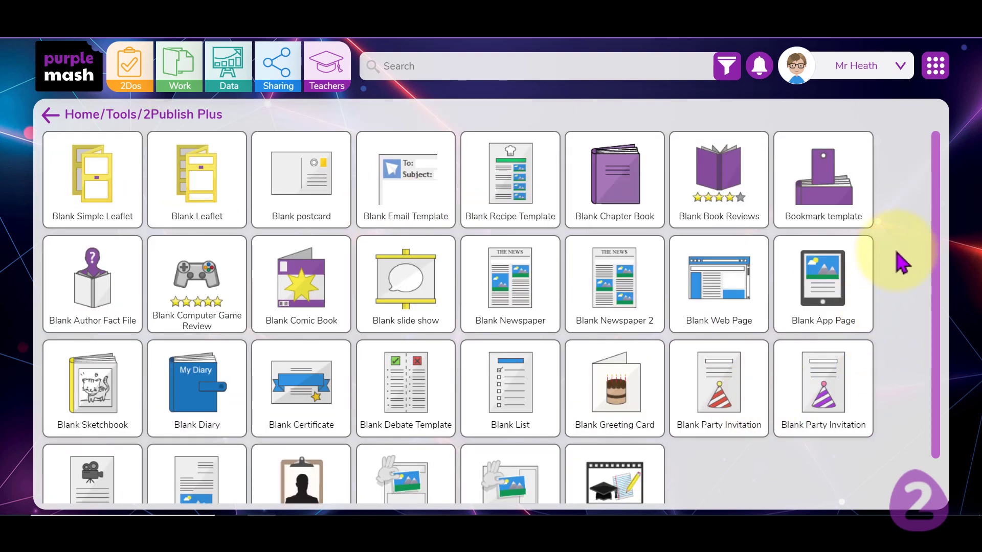
mouse_move(212, 192)
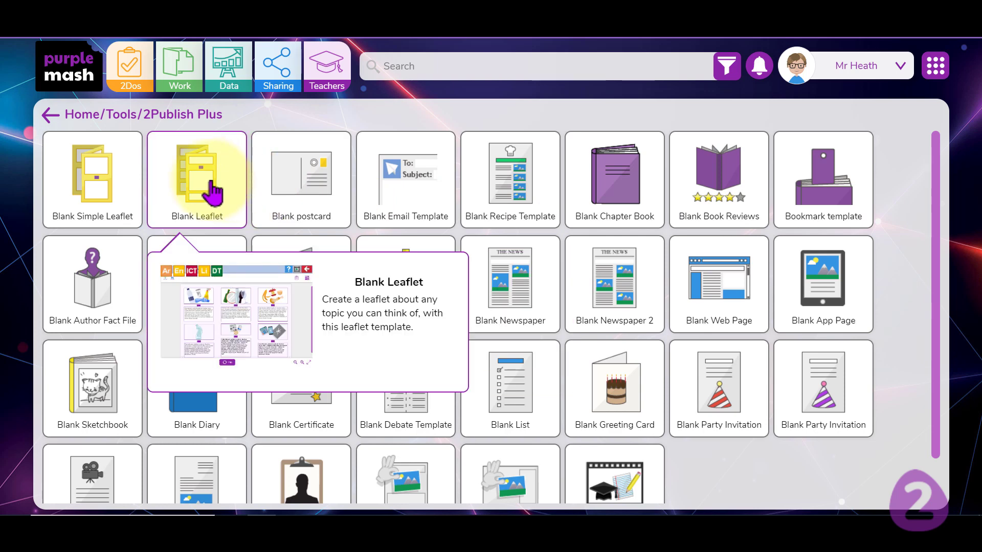
scroll(212, 192, down, 1)
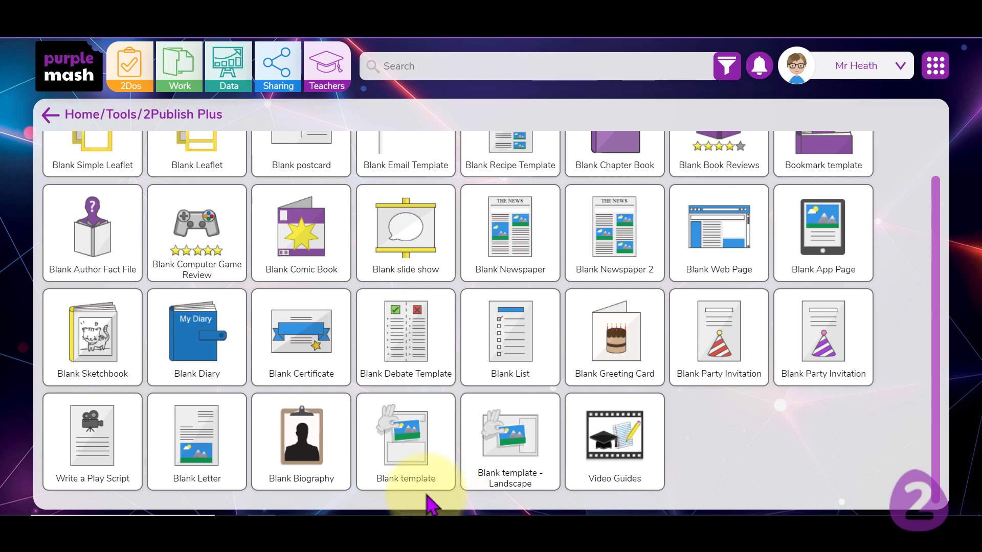
click(401, 428)
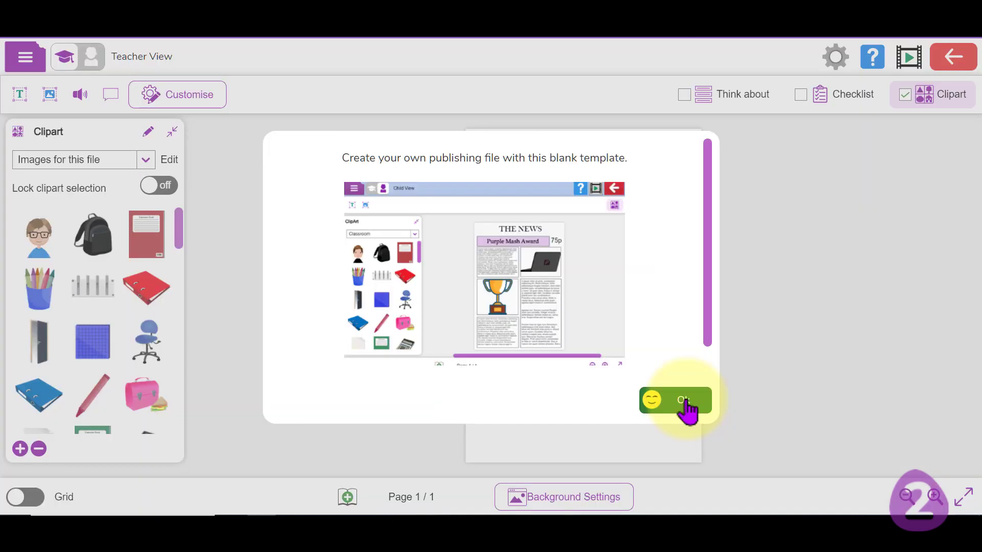
click(685, 401)
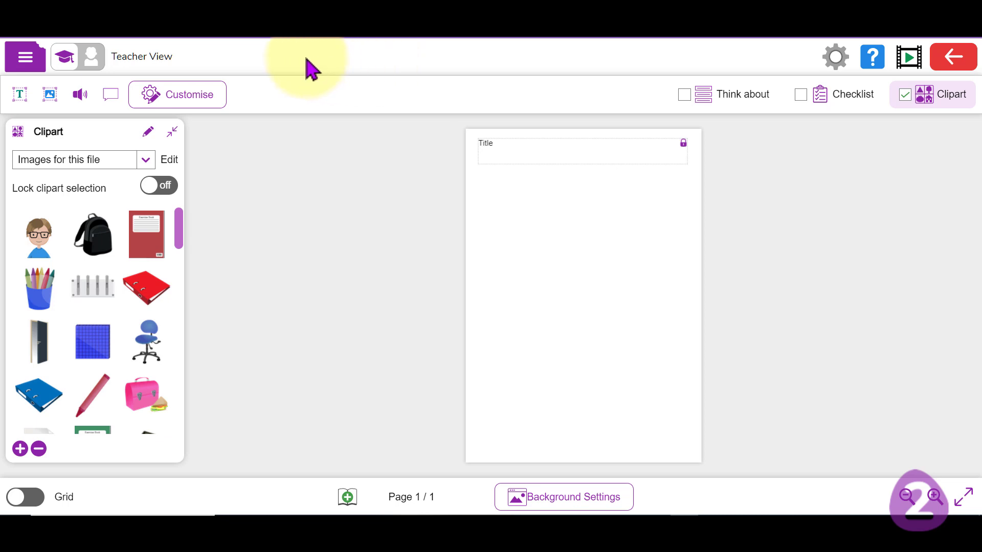
View the main file options, and preview the page in Child View before returning to Teacher View.
click(20, 61)
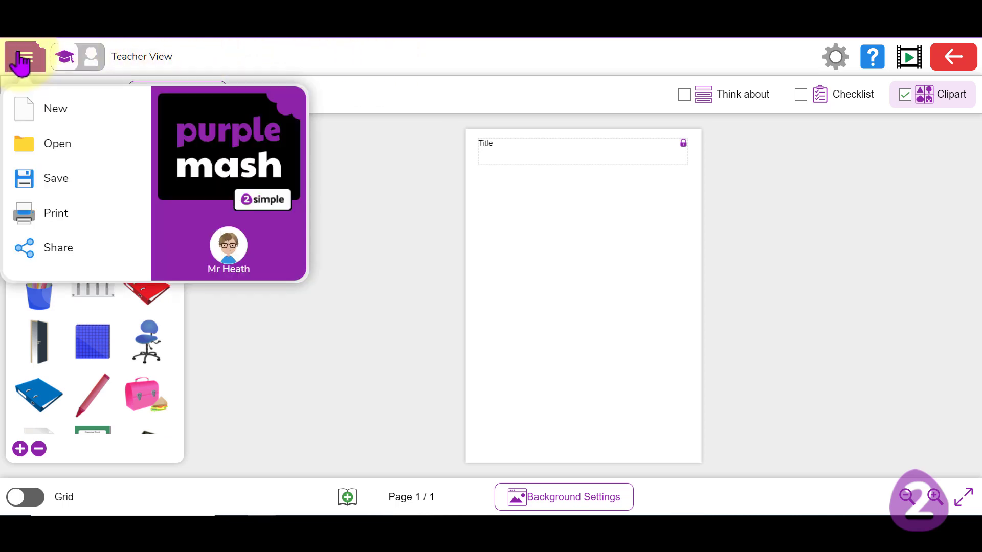
click(20, 60)
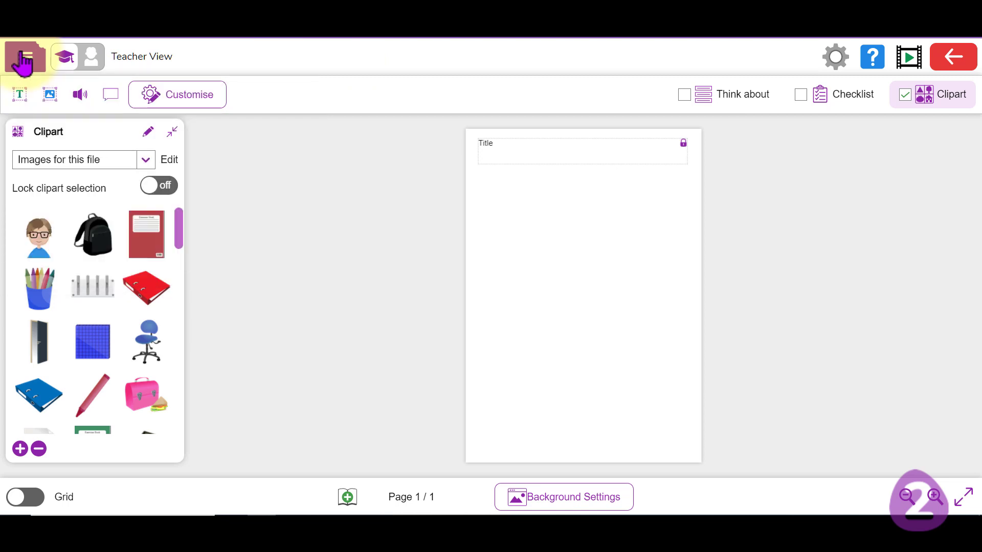
click(90, 59)
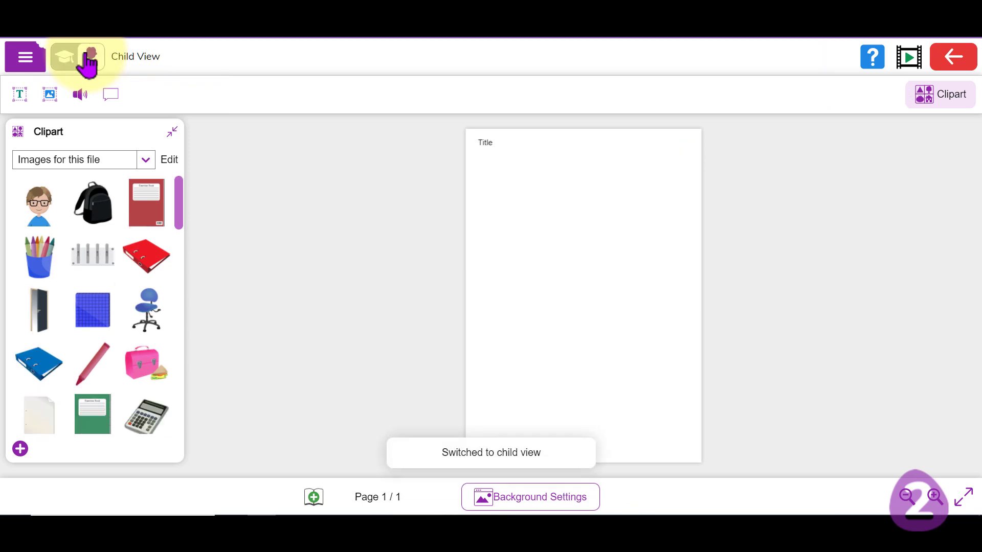
click(88, 59)
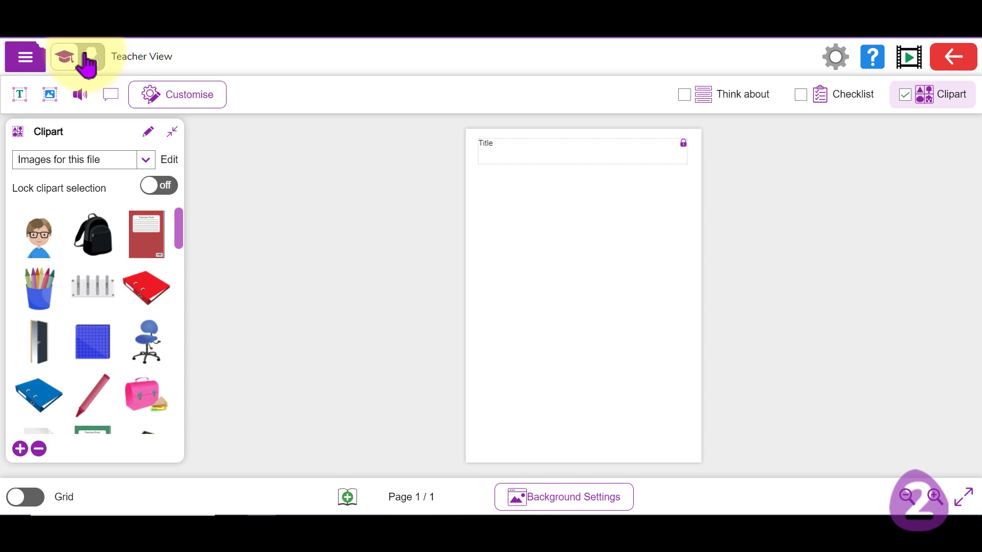
click(88, 66)
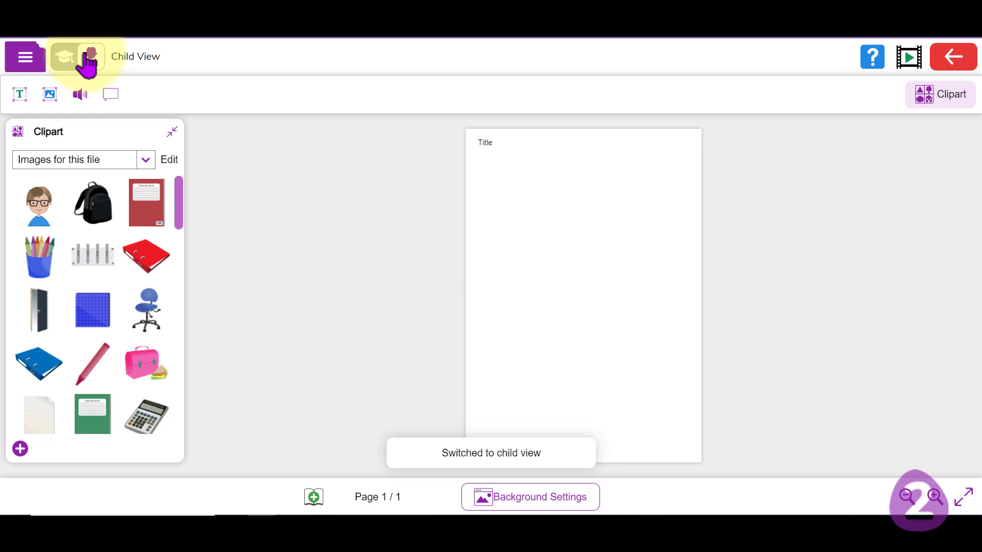
click(88, 65)
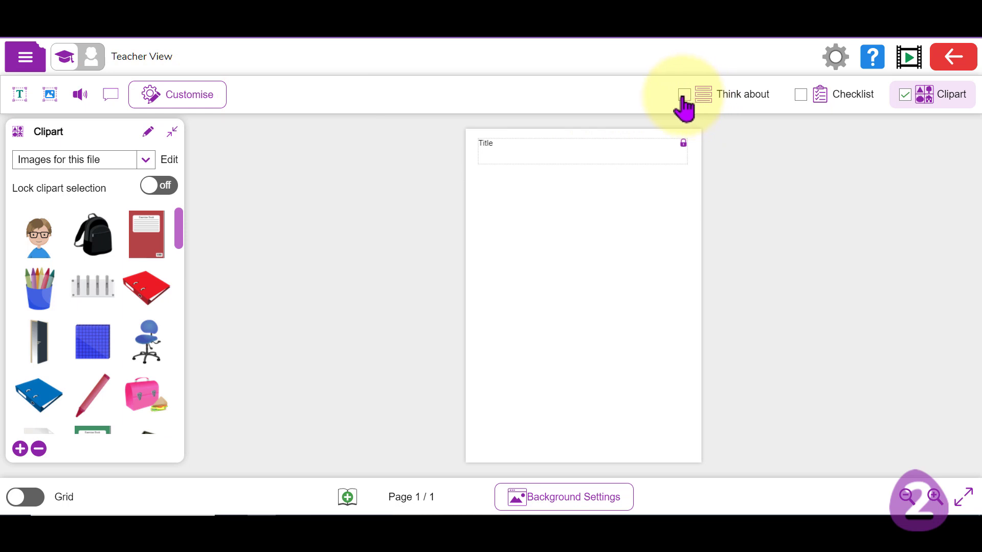
Preview the Think about and Checklist panels, and leave them and the Clipart panel turned off.
click(906, 97)
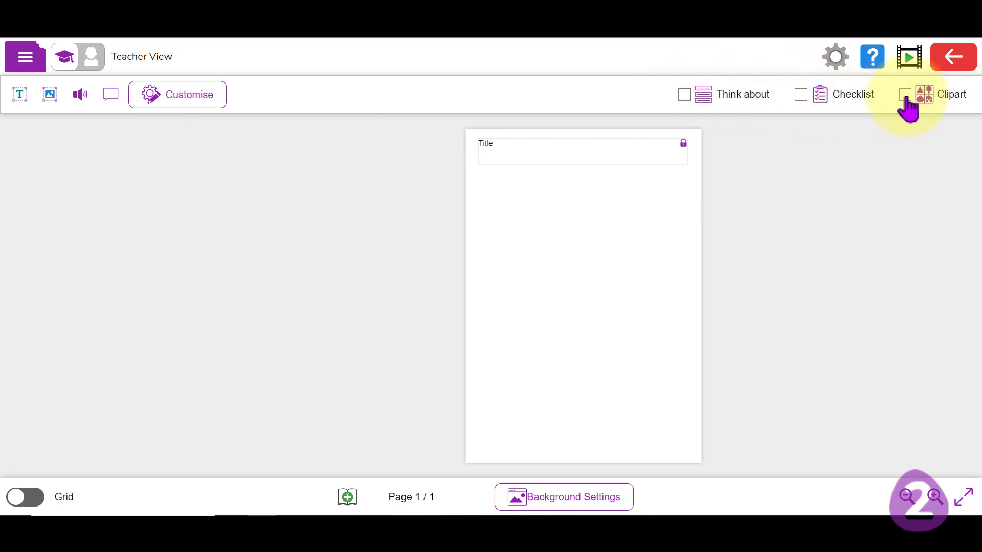
click(685, 96)
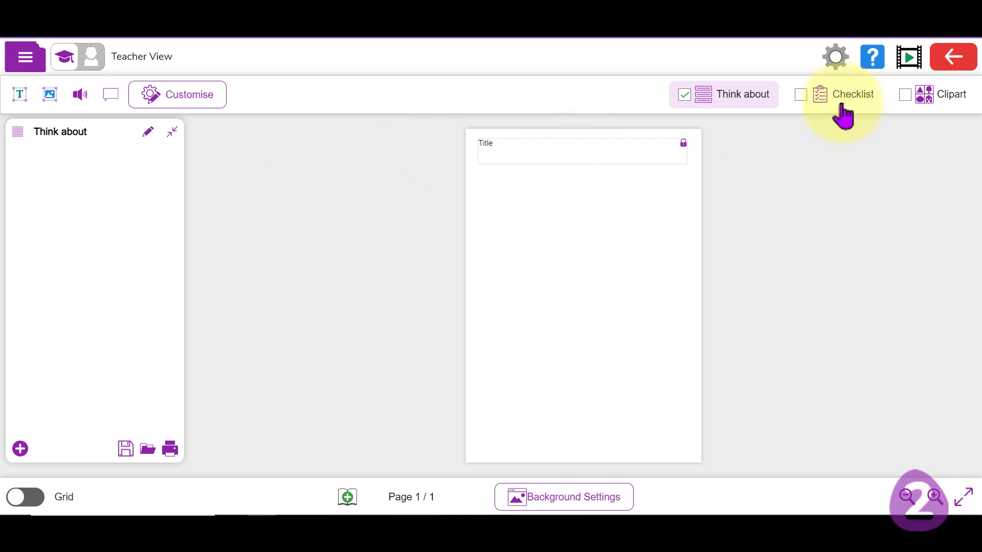
click(681, 95)
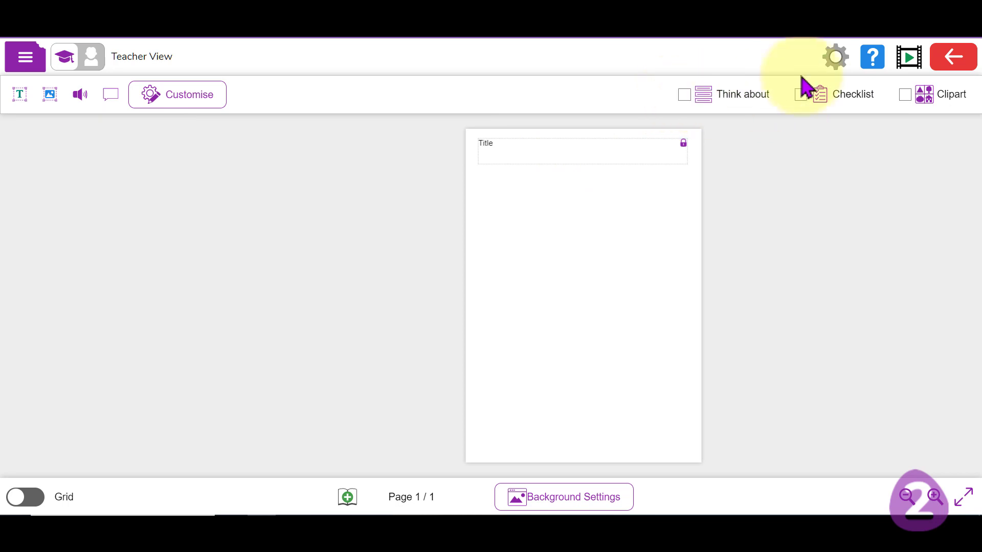
click(800, 95)
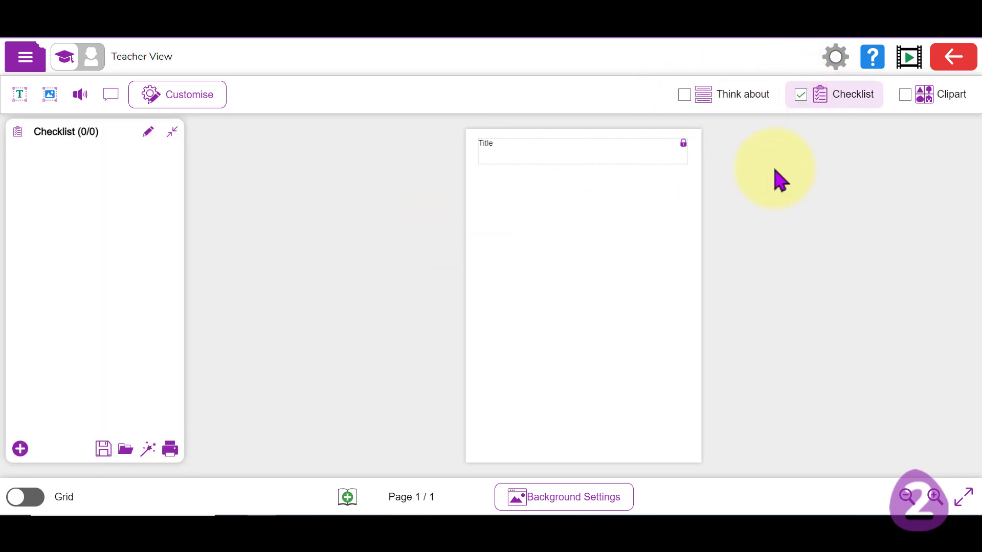
click(801, 95)
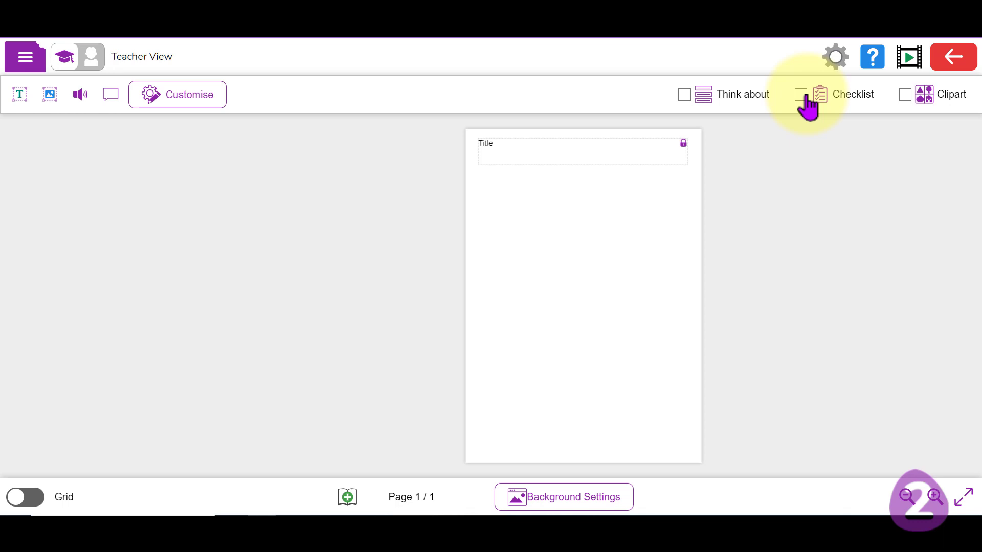
click(905, 96)
click(904, 96)
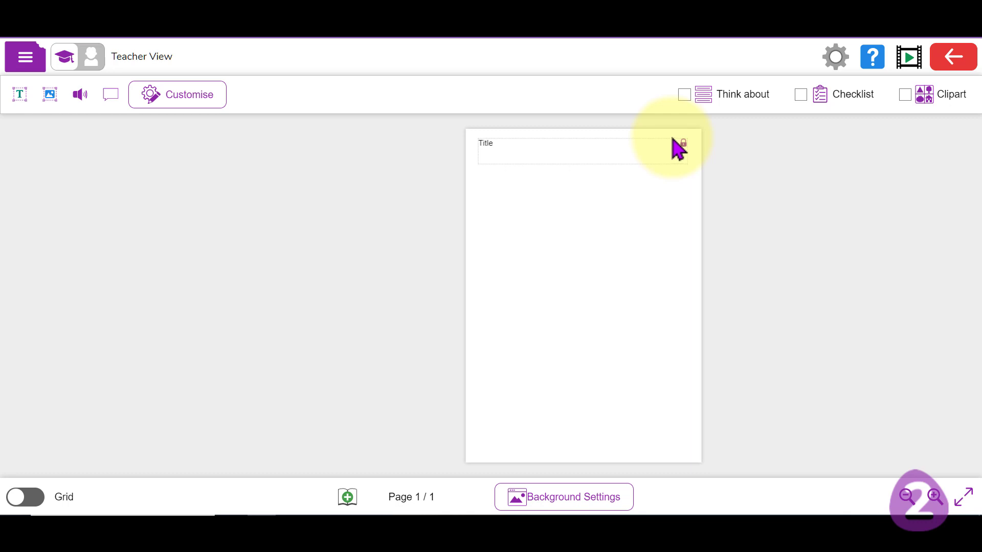
Try bold, underline and italic formatting on the word "Title" in the title text box.
click(541, 163)
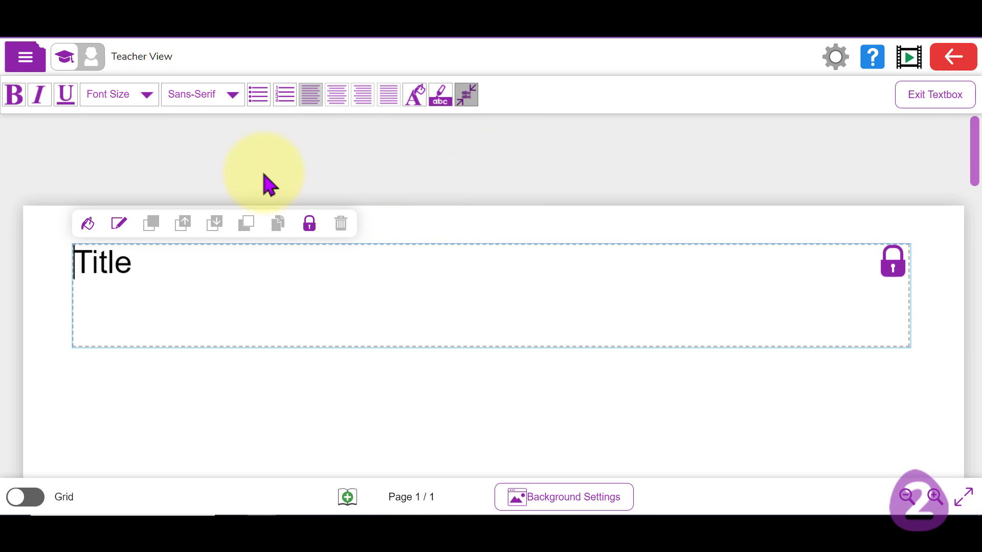
click(123, 265)
drag(123, 266, 90, 264)
click(117, 263)
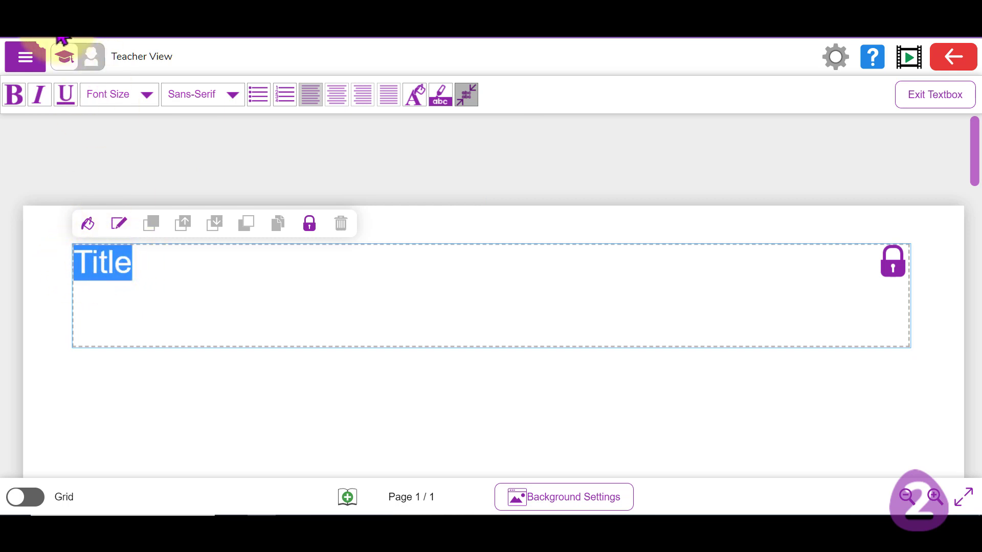
click(19, 105)
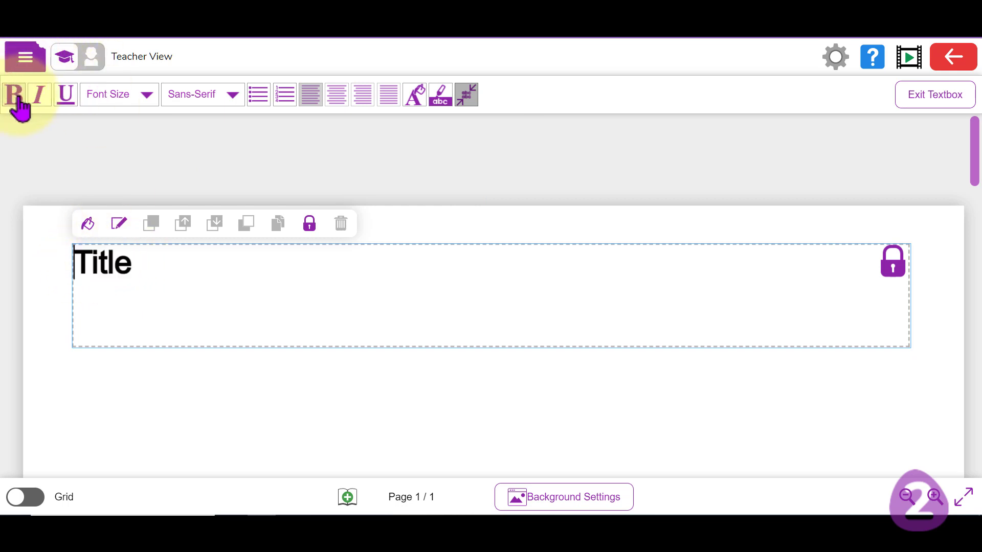
click(62, 102)
click(37, 101)
click(16, 102)
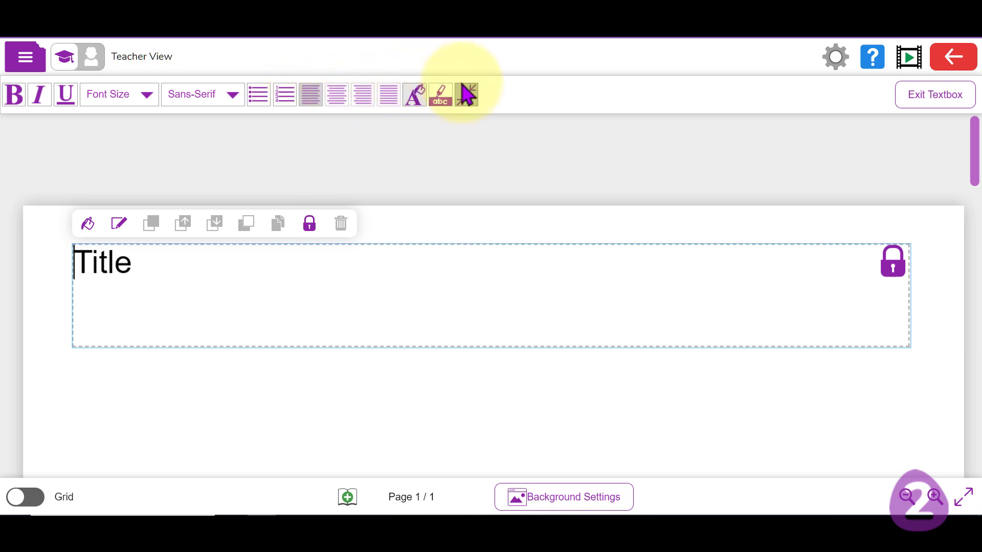
click(468, 92)
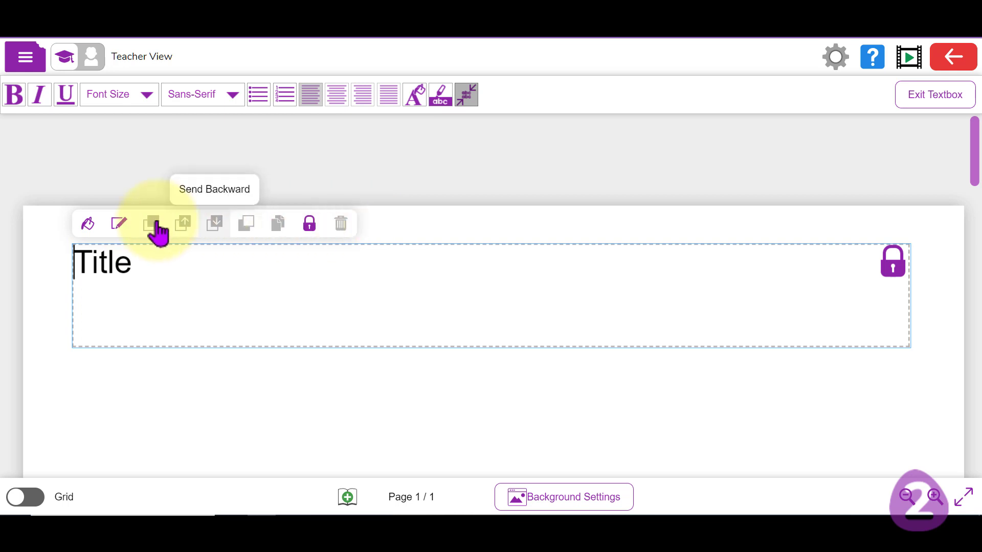
Fill the title text box with light green at 100% opacity and leave the text box.
click(89, 228)
click(257, 211)
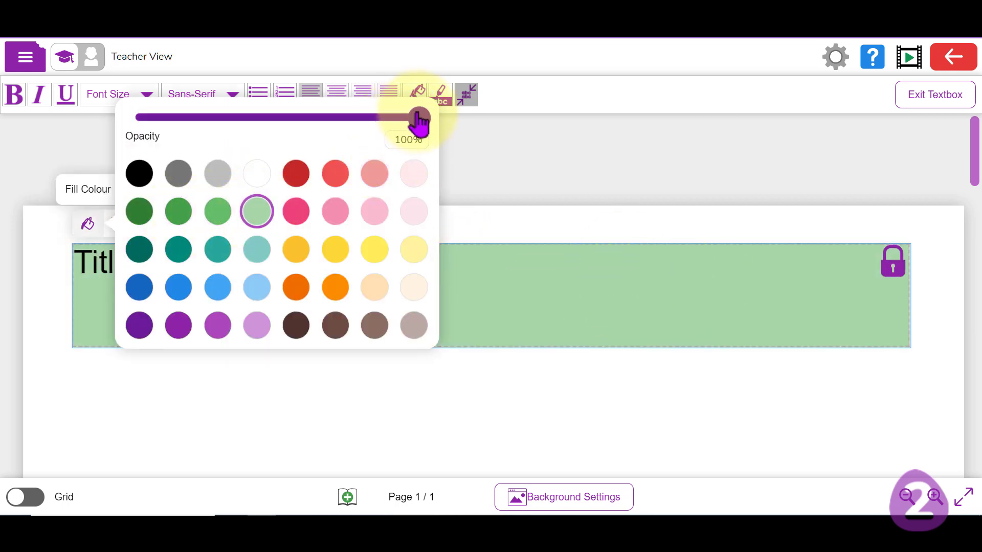
mouse_move(419, 120)
mouse_down()
mouse_move(321, 134)
mouse_move(249, 128)
mouse_move(418, 123)
mouse_up()
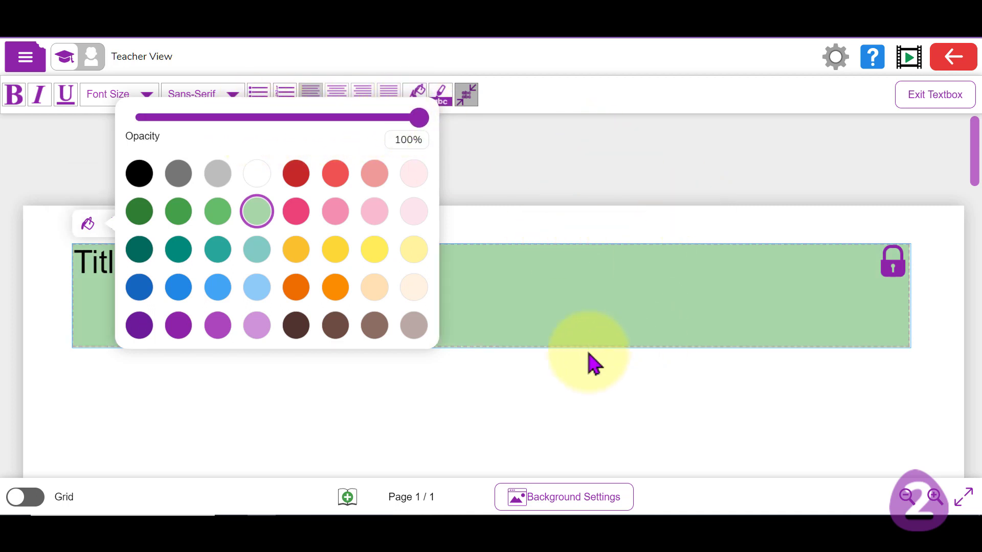
click(565, 434)
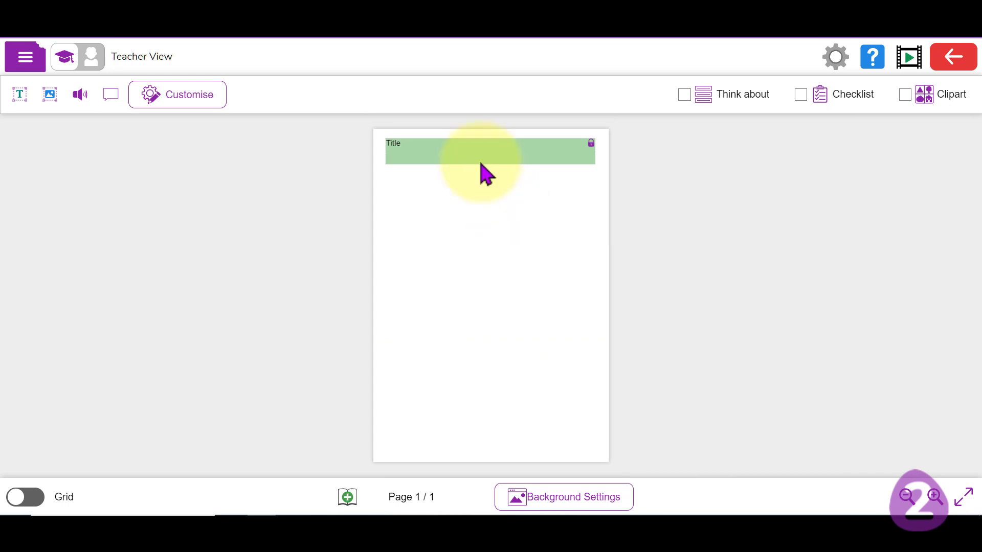
Try an 8px solid dark red outline on the title text box and set the outline back to none.
click(486, 168)
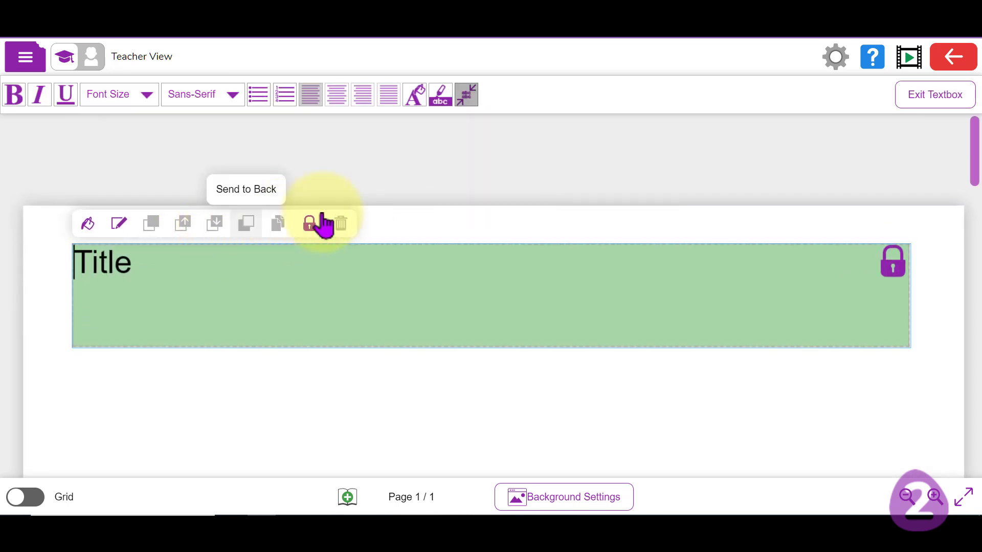
click(118, 225)
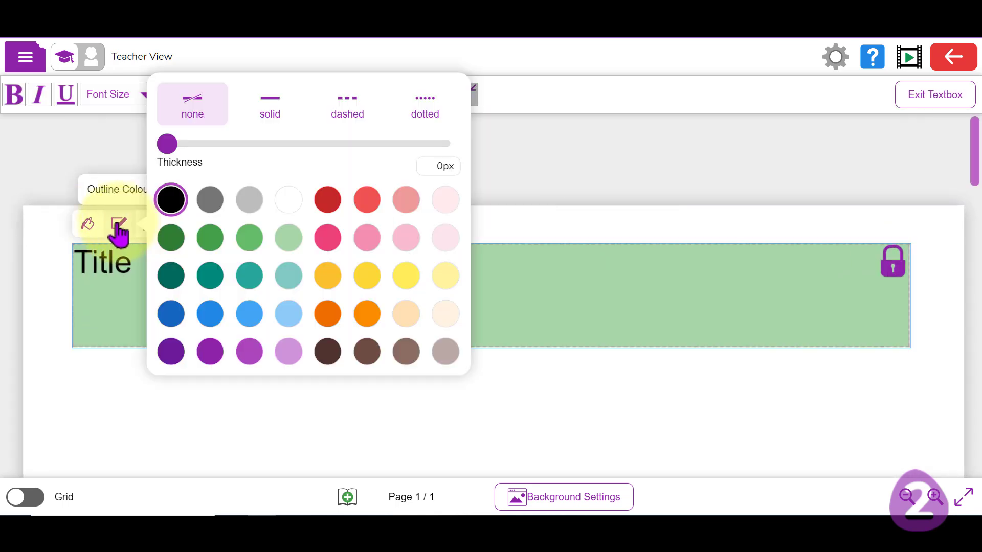
click(277, 110)
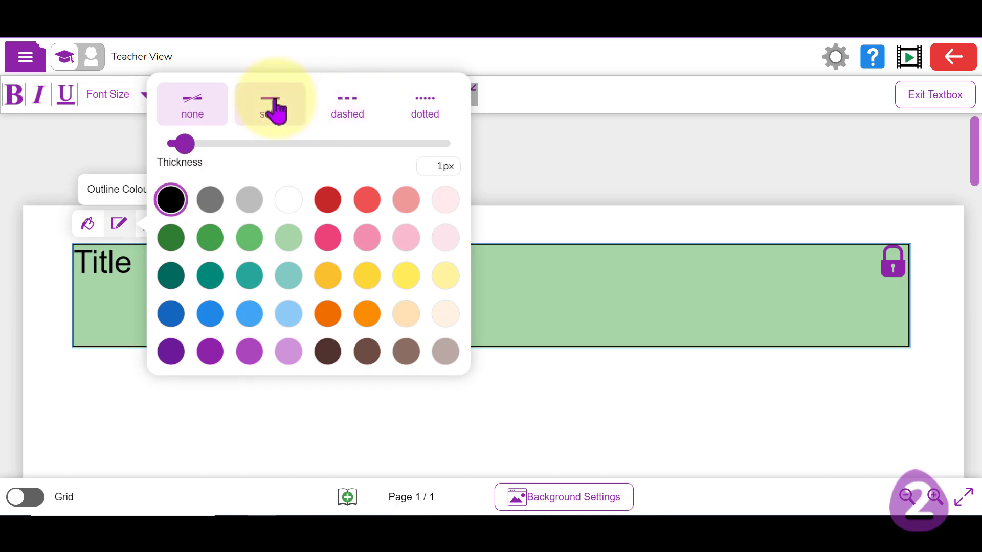
click(328, 205)
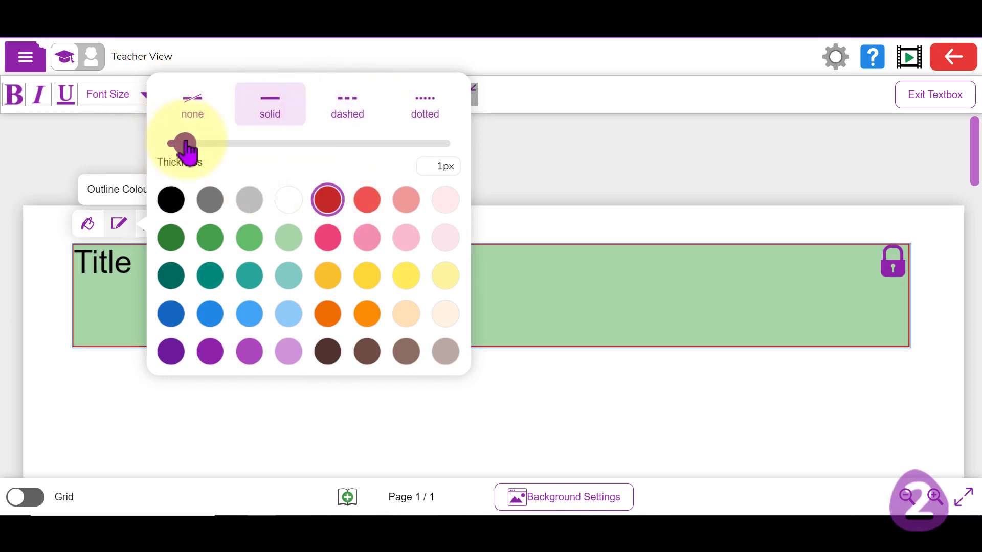
drag(186, 149, 305, 165)
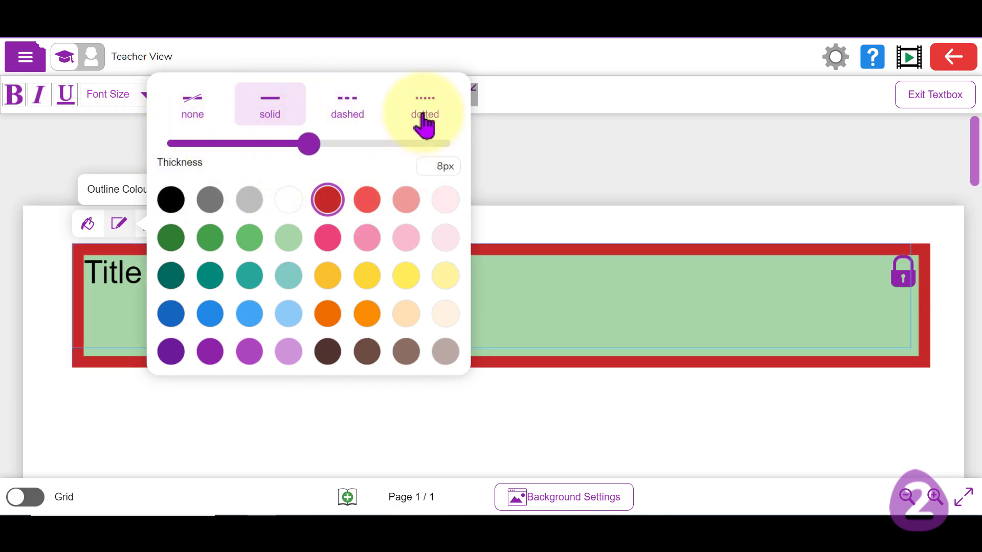
click(196, 105)
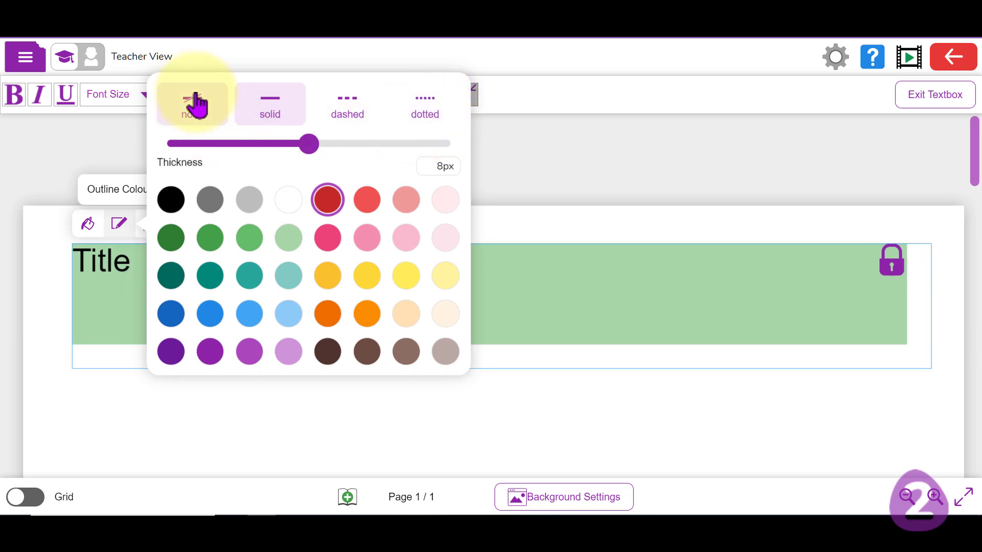
click(563, 174)
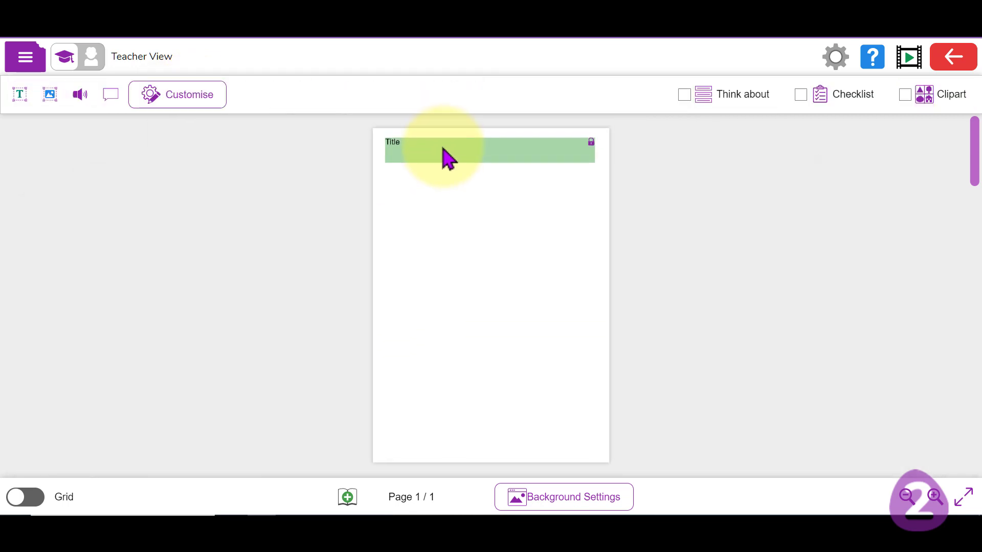
Turn off Position & Resize Lock for the title text box and leave the text box.
click(440, 148)
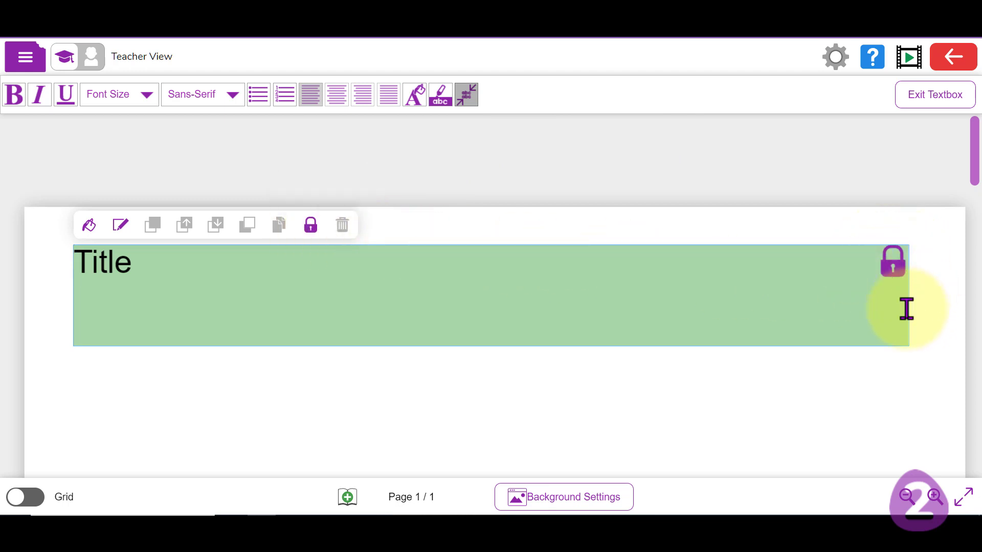
click(309, 229)
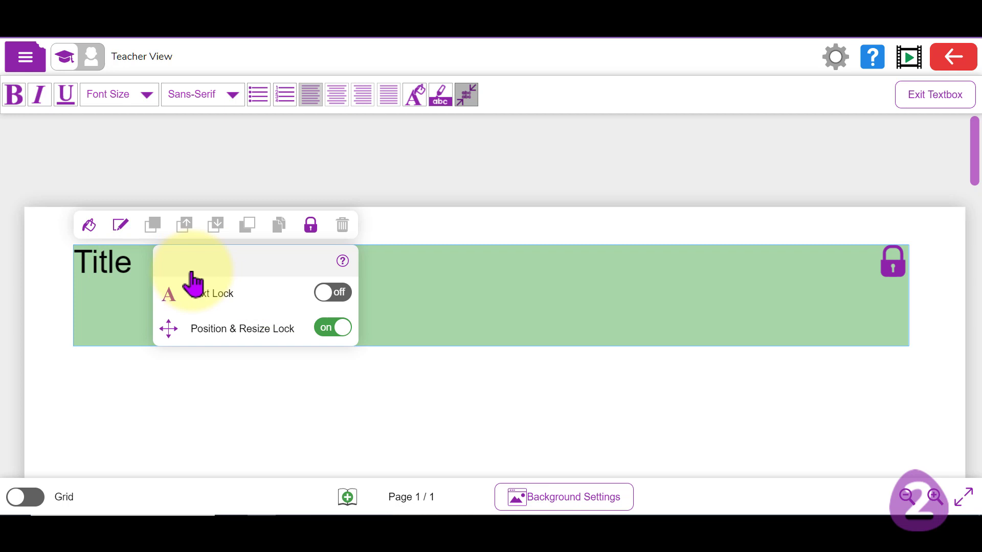
click(335, 293)
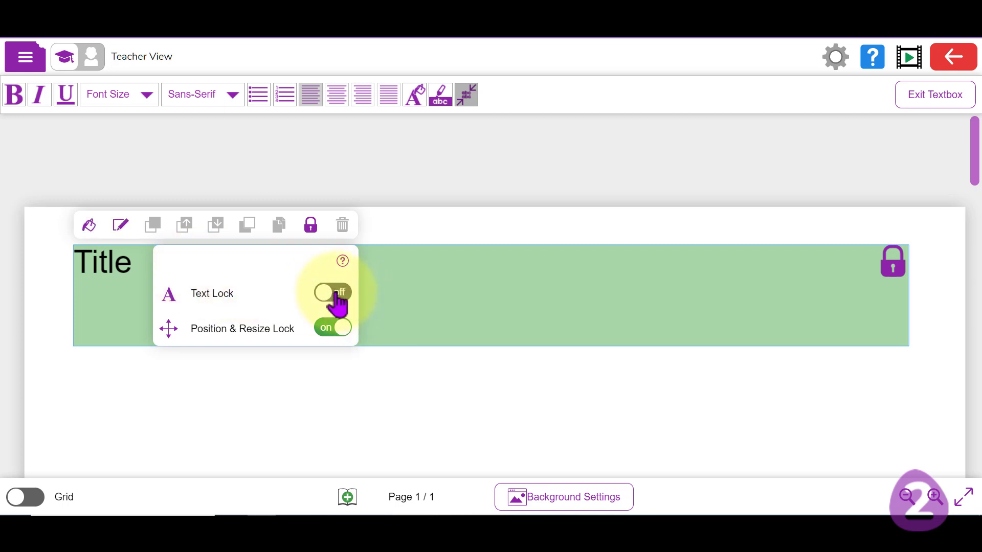
click(338, 330)
click(408, 393)
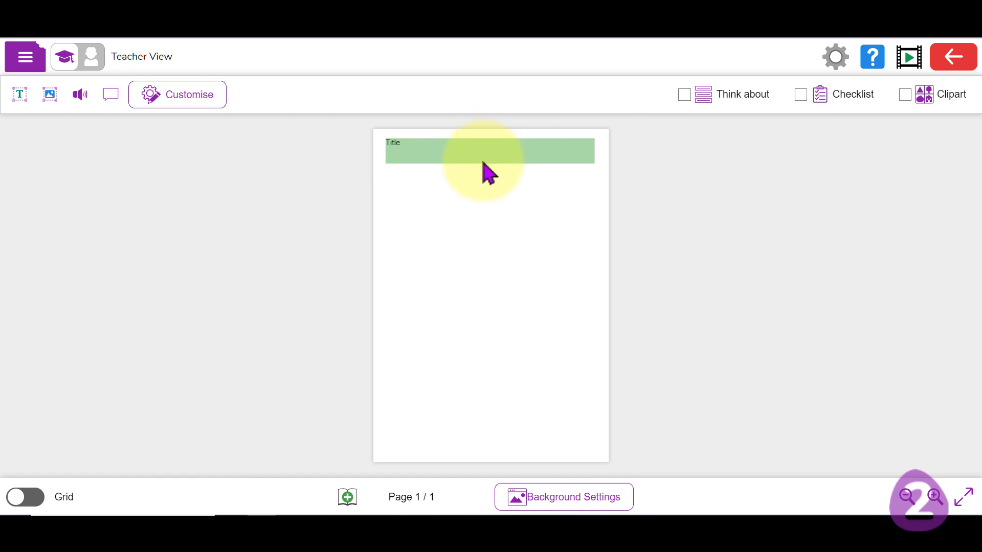
Try moving the title text box down the page, tilt it slightly clockwise, narrow it, and return it near the top of the page.
click(438, 149)
drag(456, 147, 471, 350)
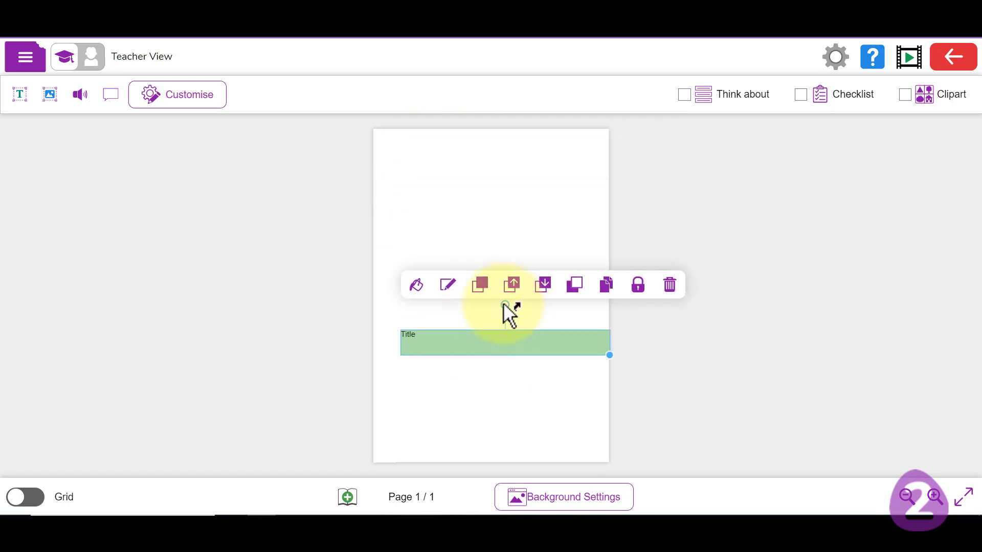
mouse_move(504, 306)
mouse_down()
mouse_move(552, 317)
mouse_move(491, 294)
mouse_move(511, 305)
mouse_up()
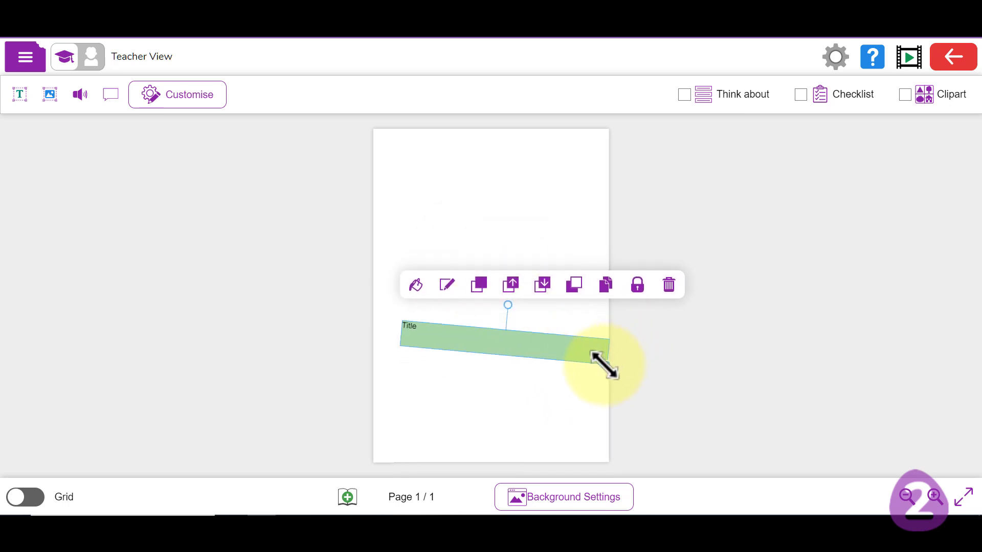
drag(604, 365, 551, 357)
drag(476, 344, 482, 164)
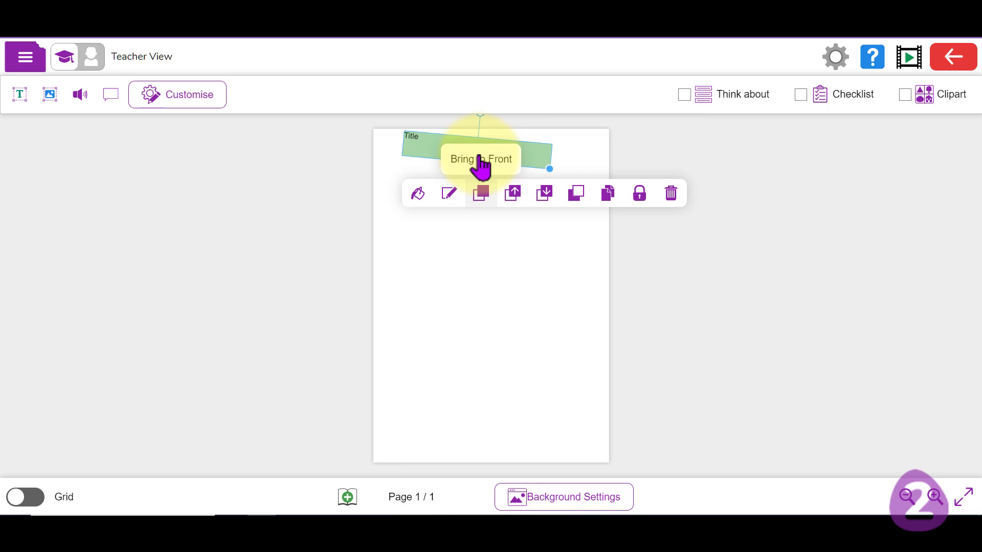
click(483, 191)
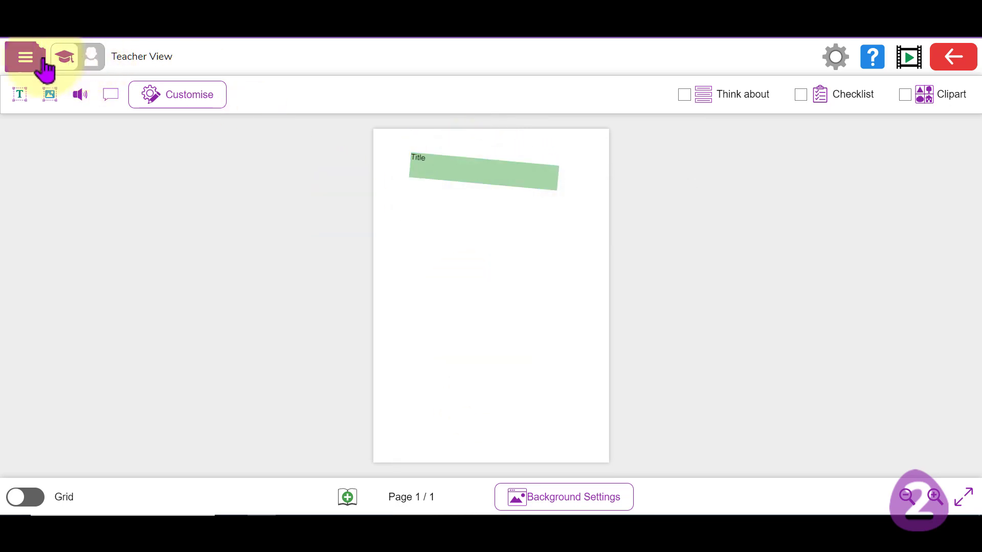
Switch to Child View, move the title text box to the lower part of the page and rotate it almost level.
click(85, 59)
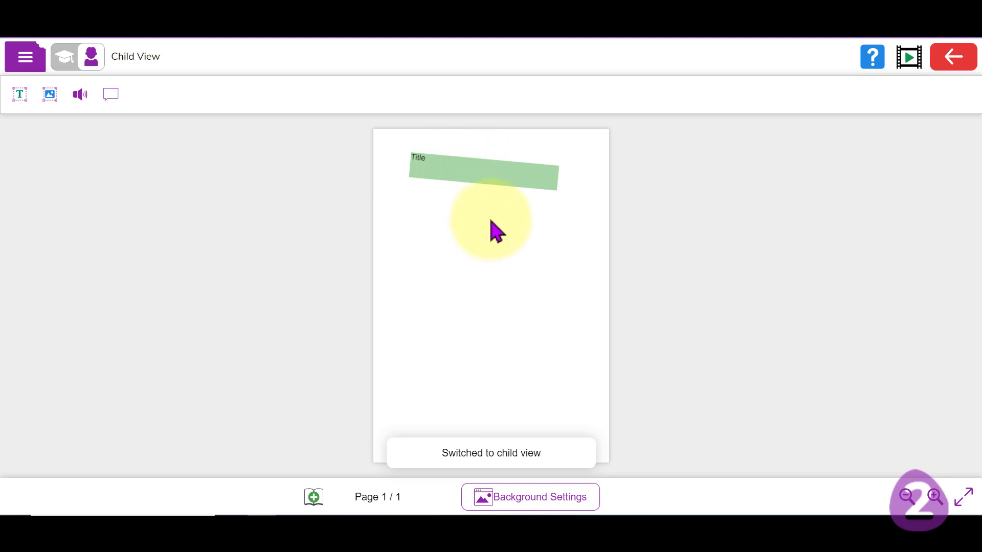
click(495, 169)
drag(496, 168, 502, 346)
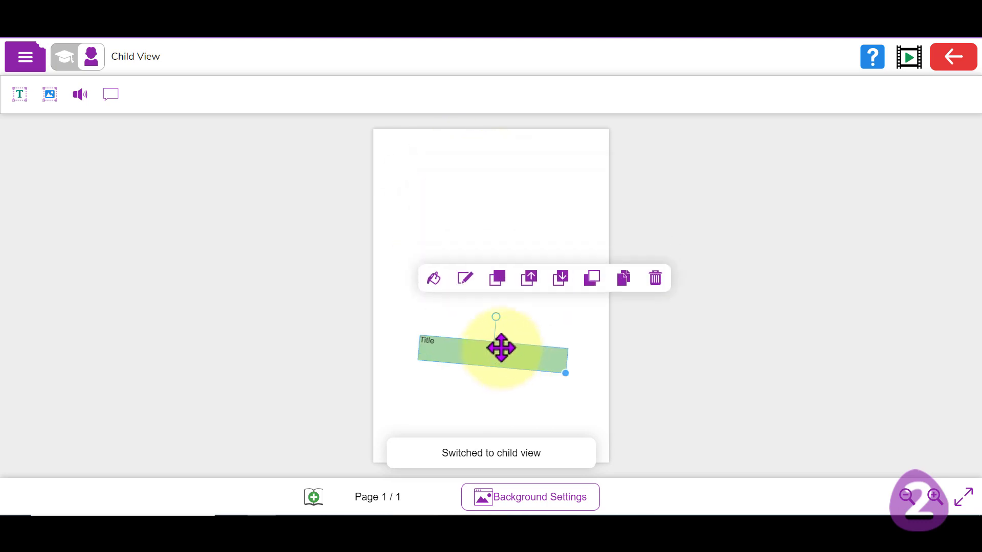
drag(497, 312, 493, 311)
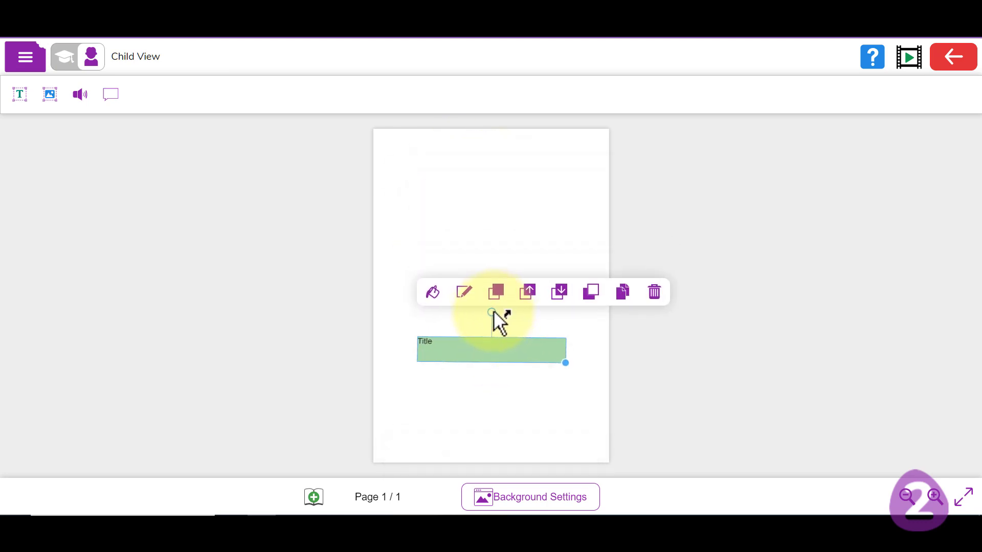
Extend the title text to "Title Here" and move the text box back near the top of the page.
double_click(471, 356)
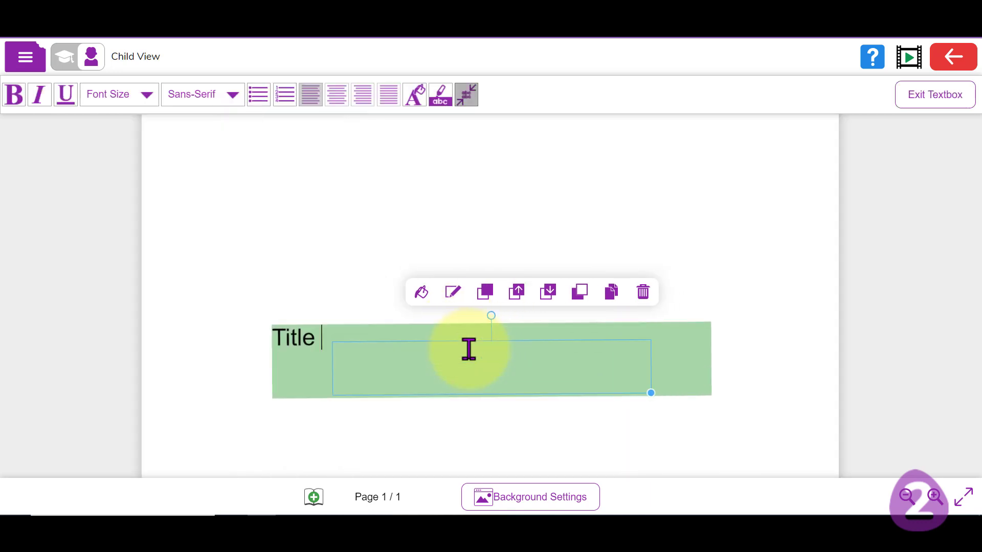
text(Here)
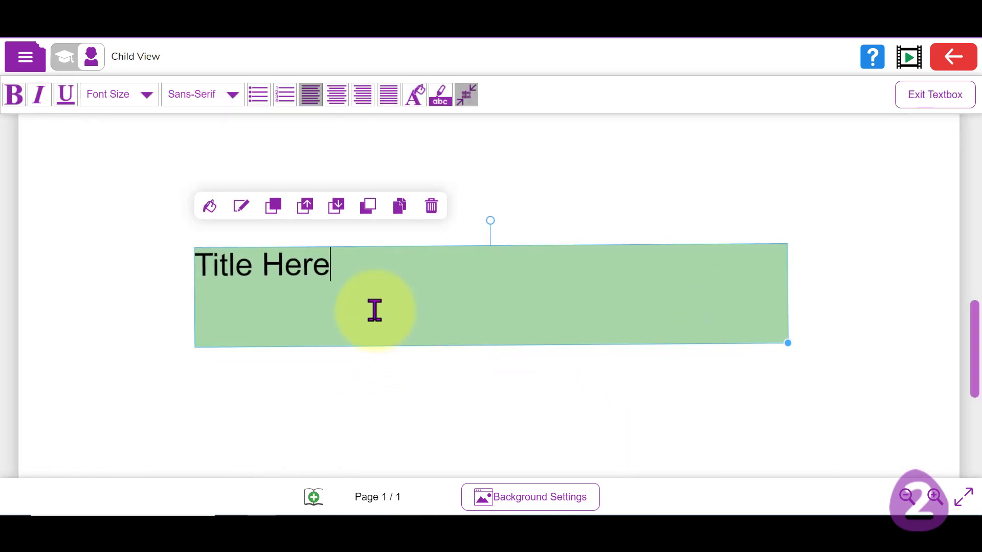
click(791, 166)
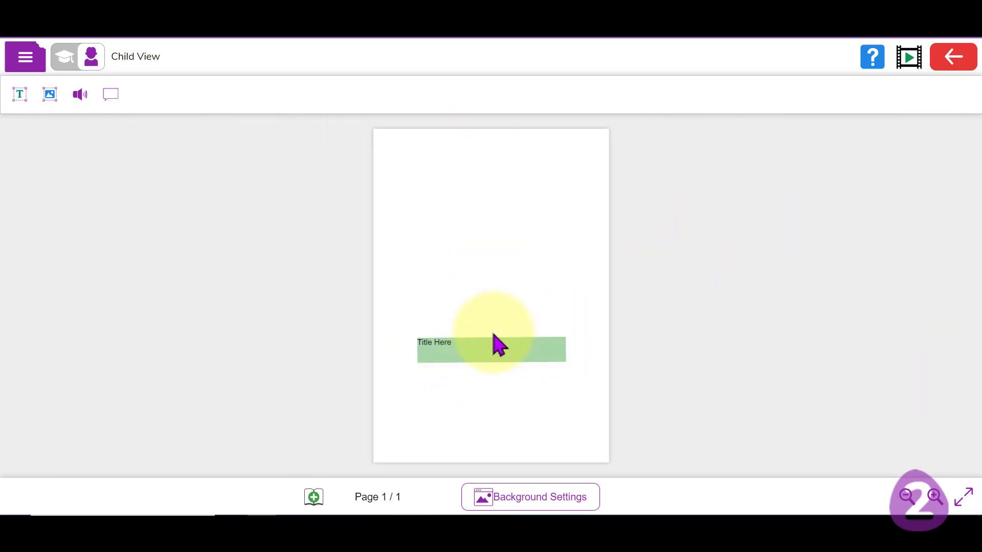
click(485, 351)
drag(484, 351, 484, 171)
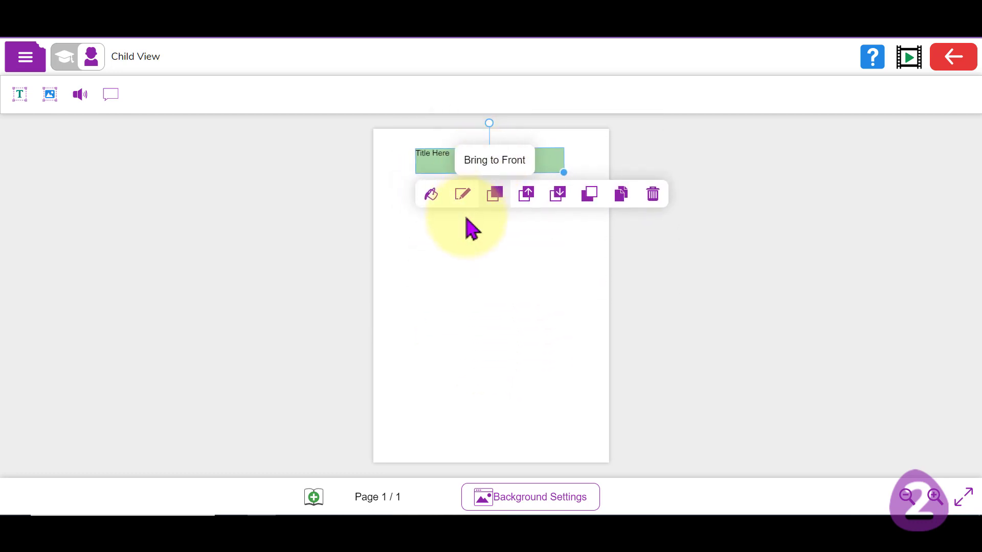
click(484, 238)
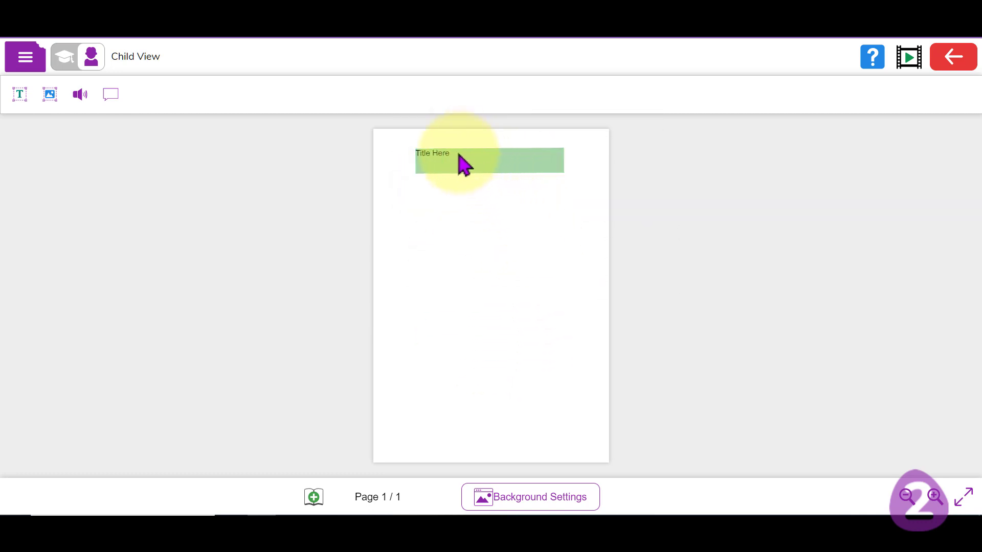
Return to Teacher View, turn on Text Lock and Position & Resize Lock for the title text box, and preview it in Child View.
click(67, 58)
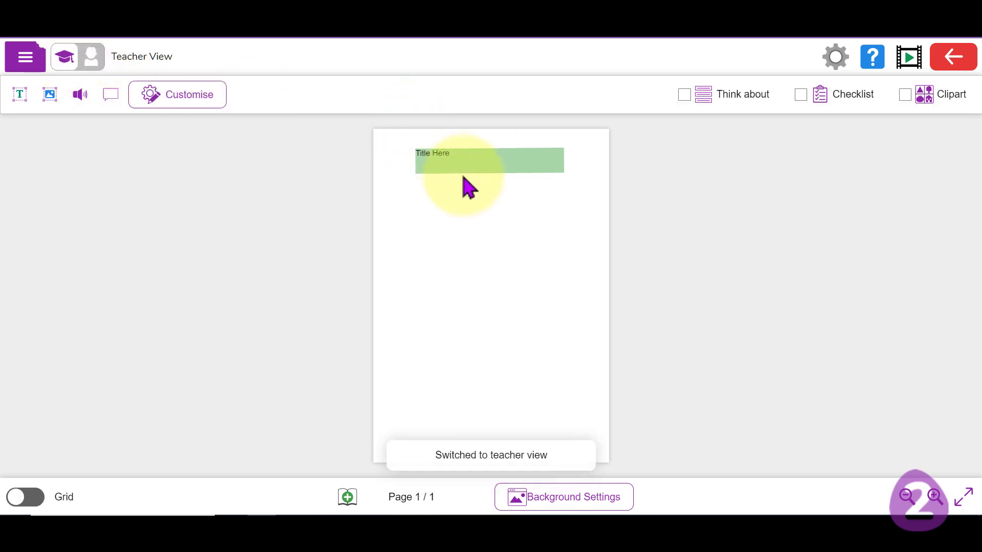
click(478, 164)
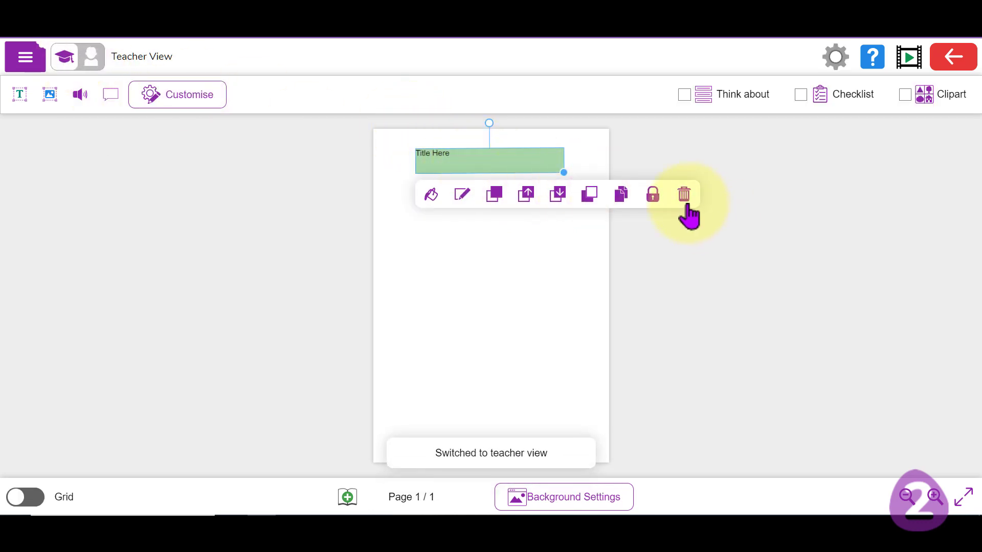
click(656, 201)
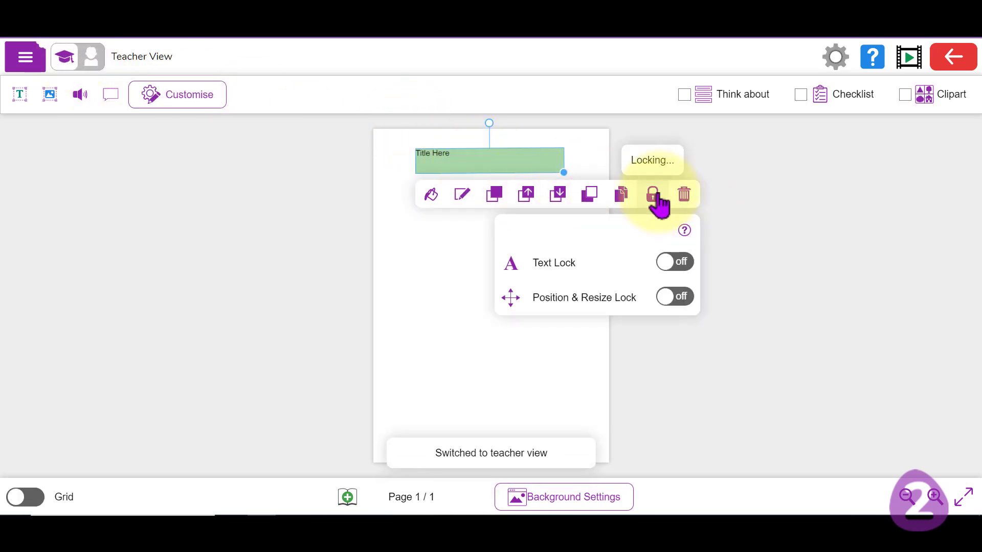
click(668, 265)
click(669, 299)
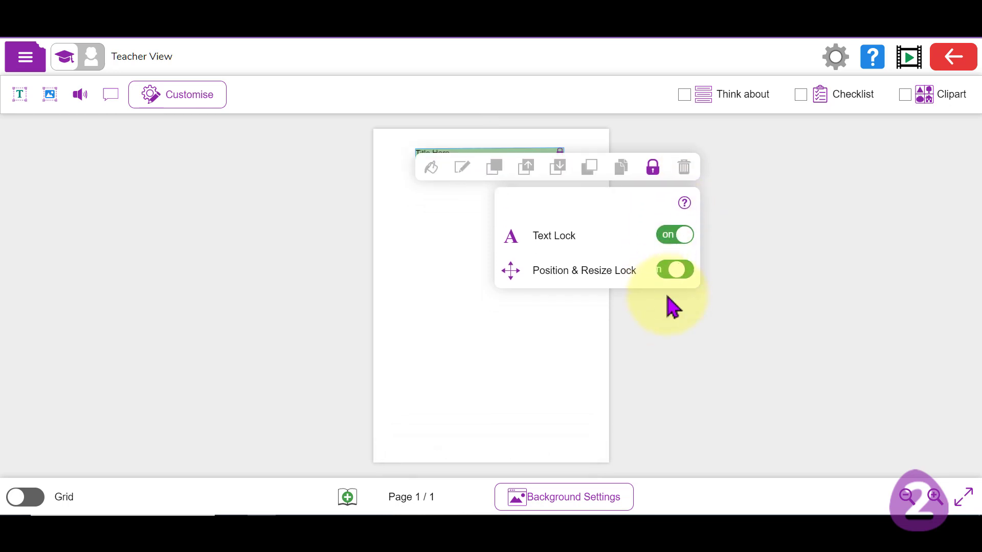
click(76, 58)
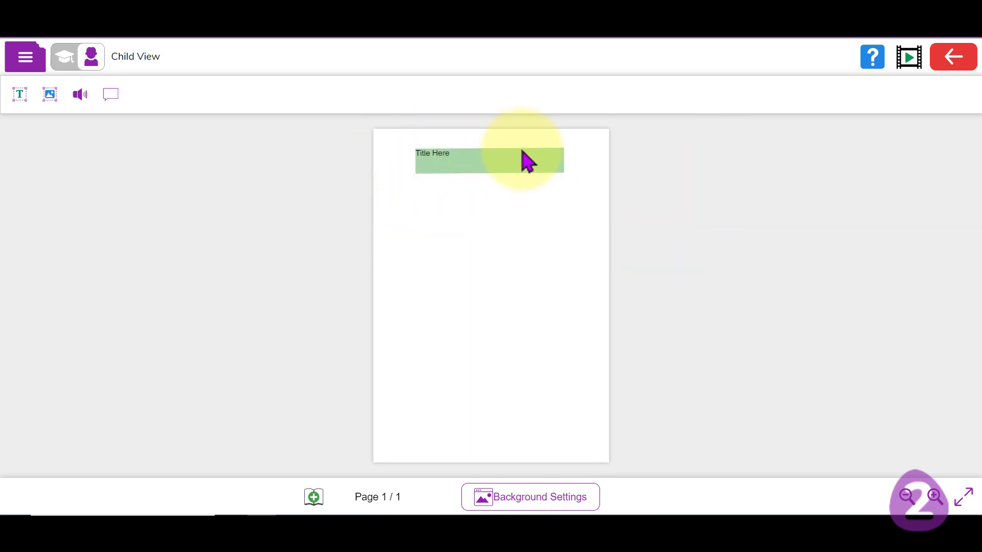
click(91, 58)
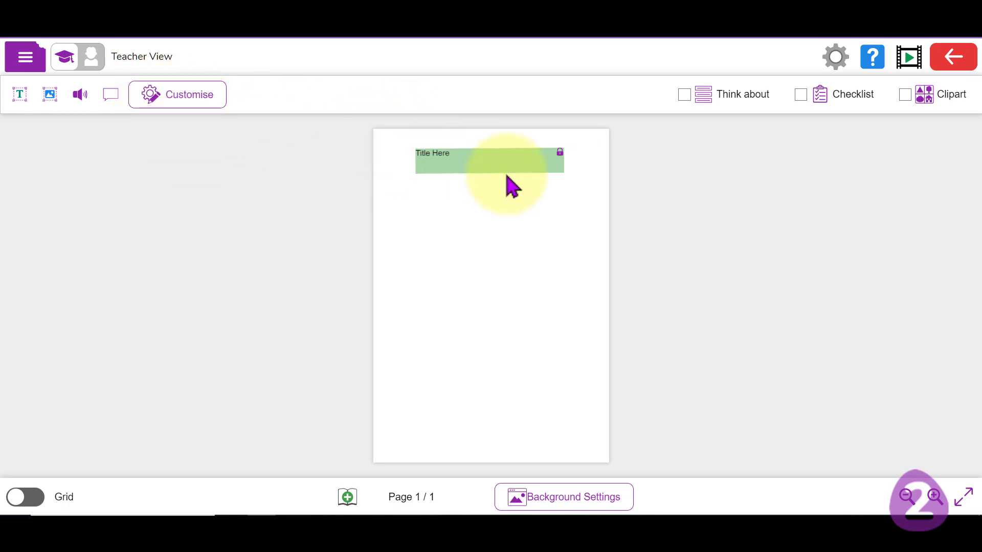
In Child View, add a tall, narrow text box below the title and move it towards the page's left margin.
click(82, 62)
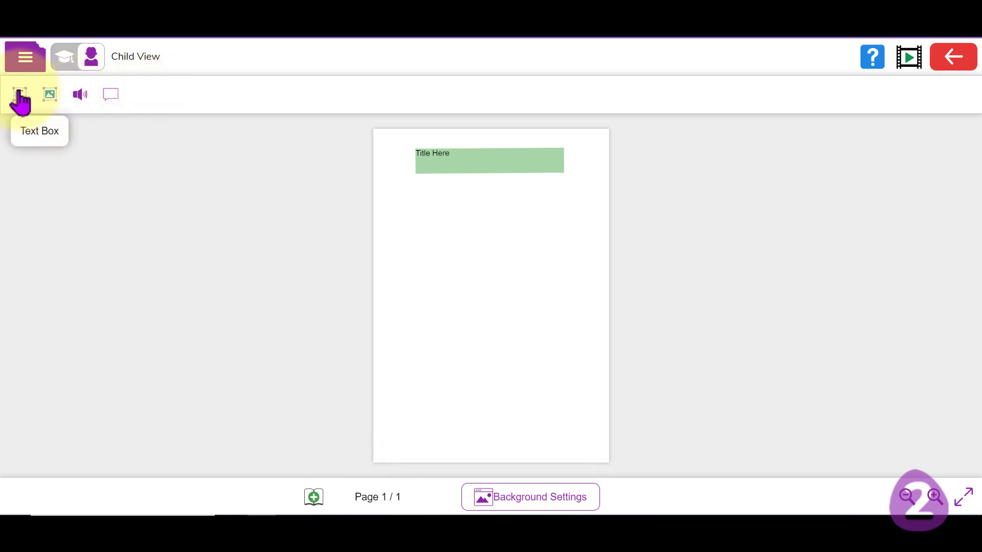
drag(20, 92, 430, 226)
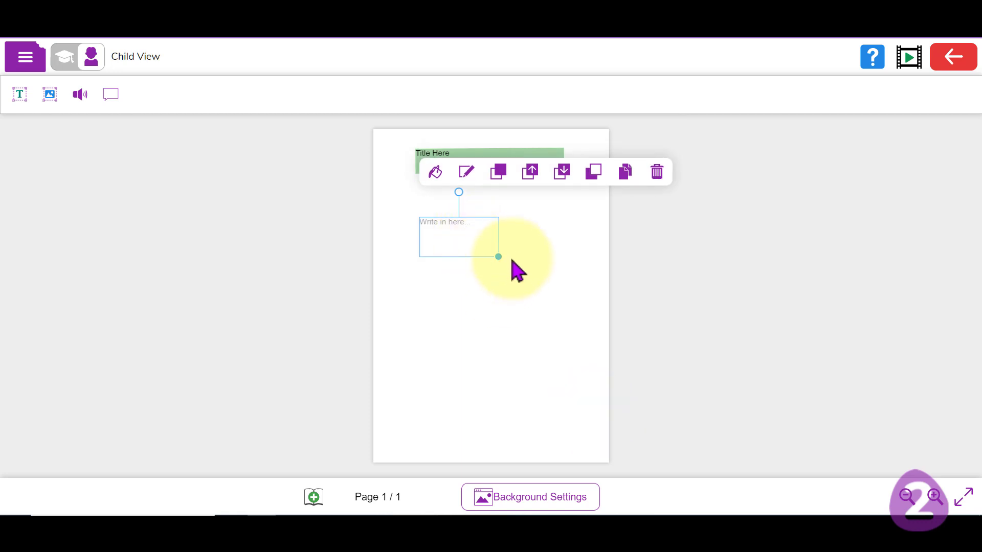
drag(497, 260, 476, 348)
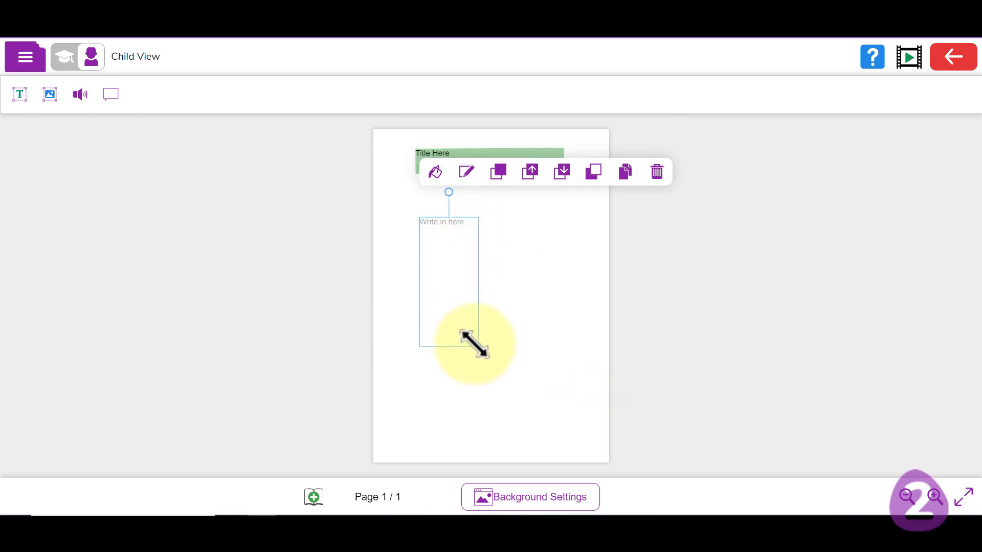
drag(459, 270, 436, 283)
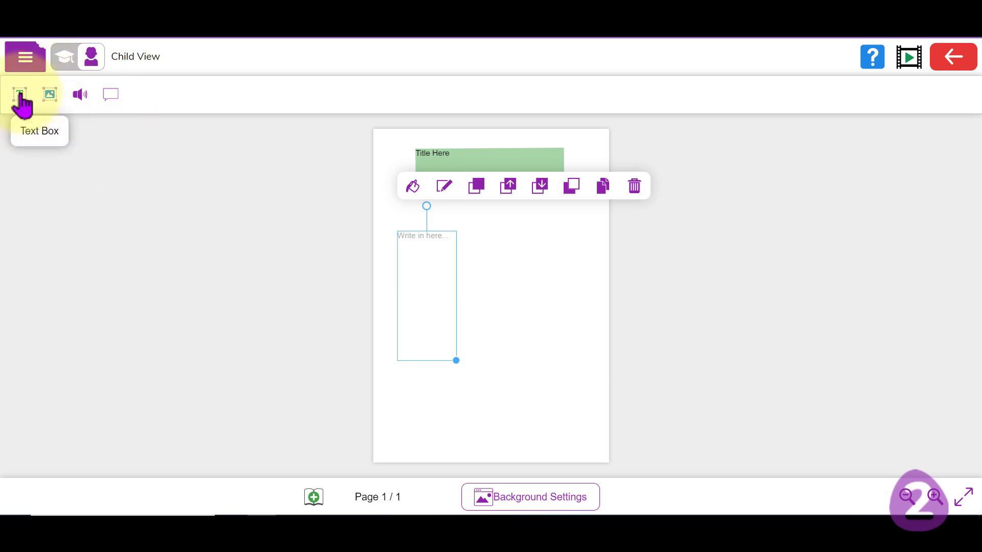
Add an image box across from the new text box and a sound box near the page's lower right corner.
drag(50, 94, 533, 240)
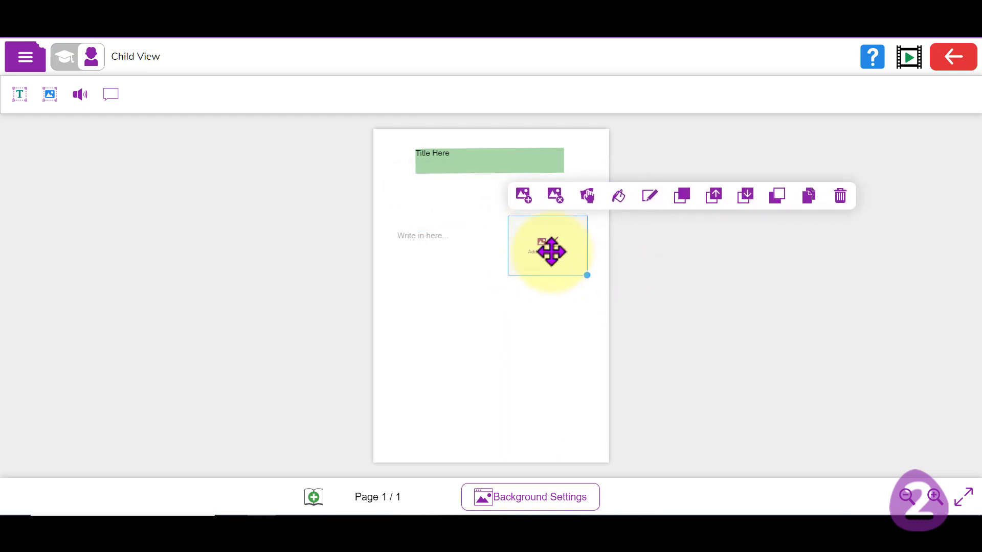
drag(76, 105, 564, 381)
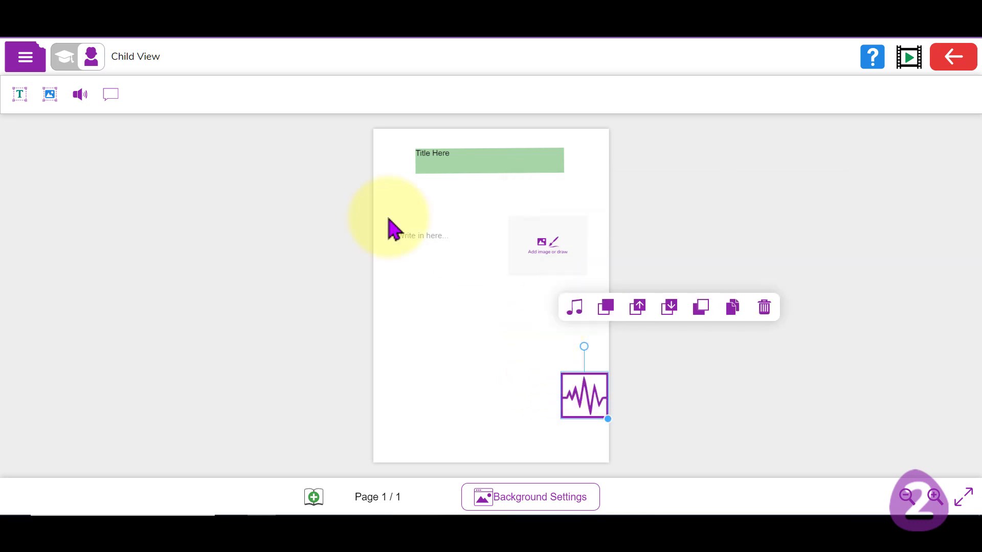
Try a square speech bubble on the lower left of the page, reposition its tail, and delete the bubble.
drag(160, 138, 397, 351)
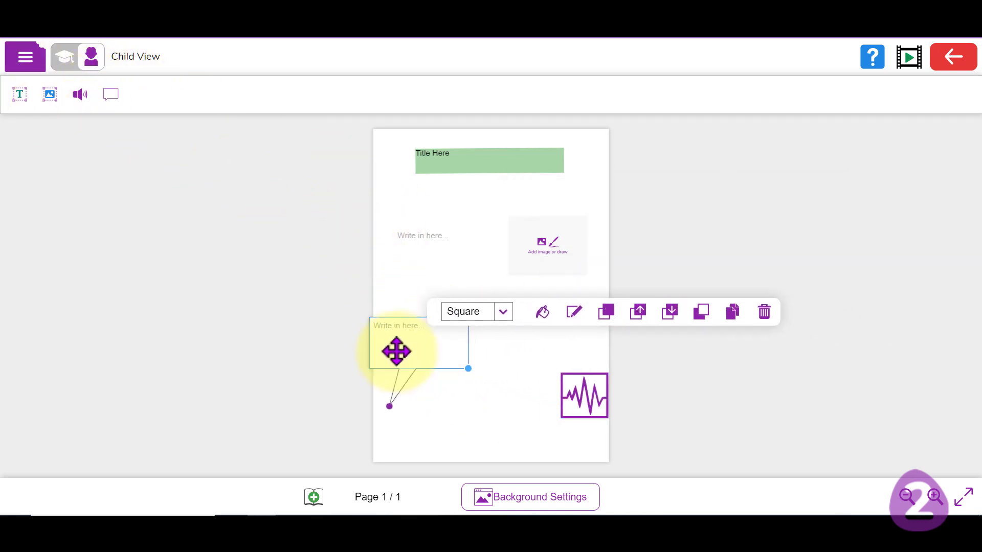
drag(392, 405, 456, 415)
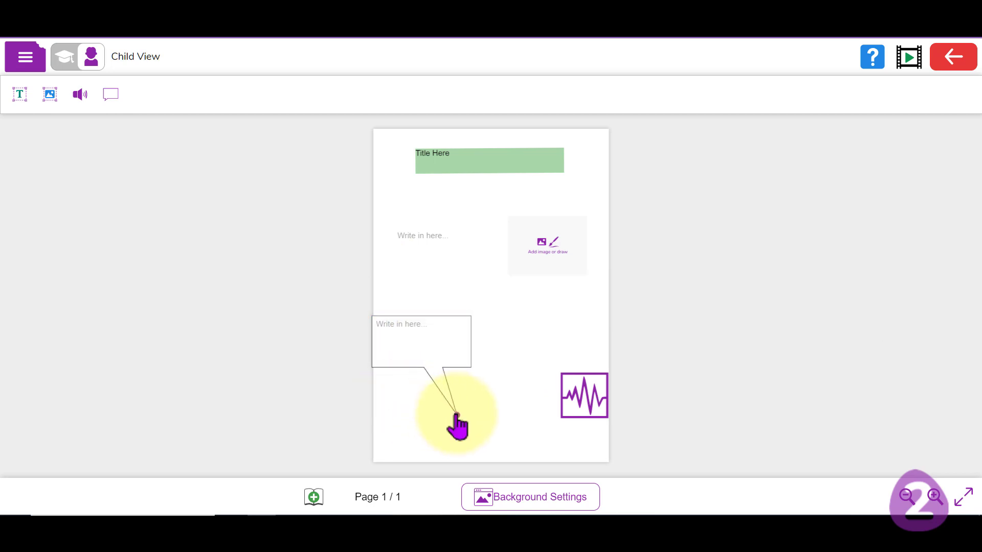
click(463, 351)
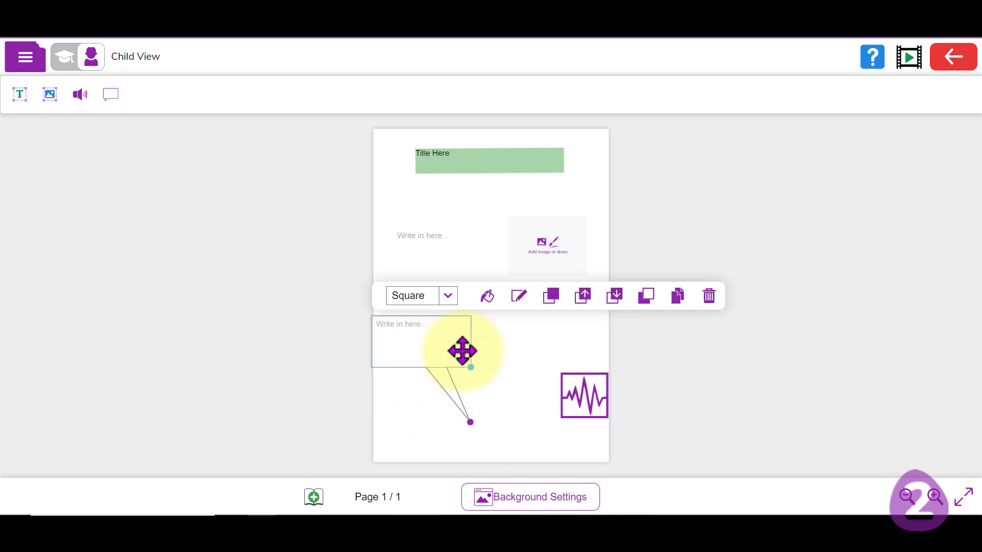
click(851, 263)
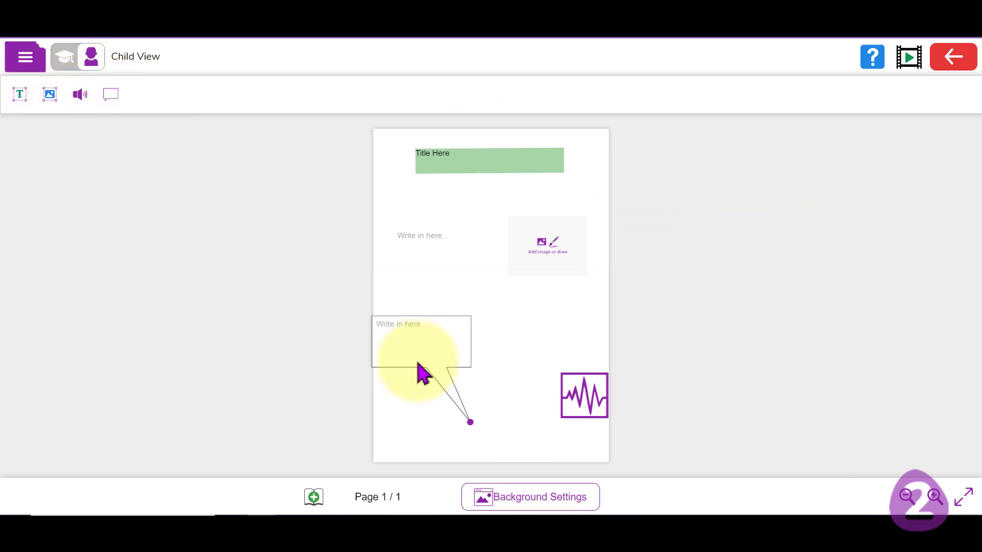
click(453, 334)
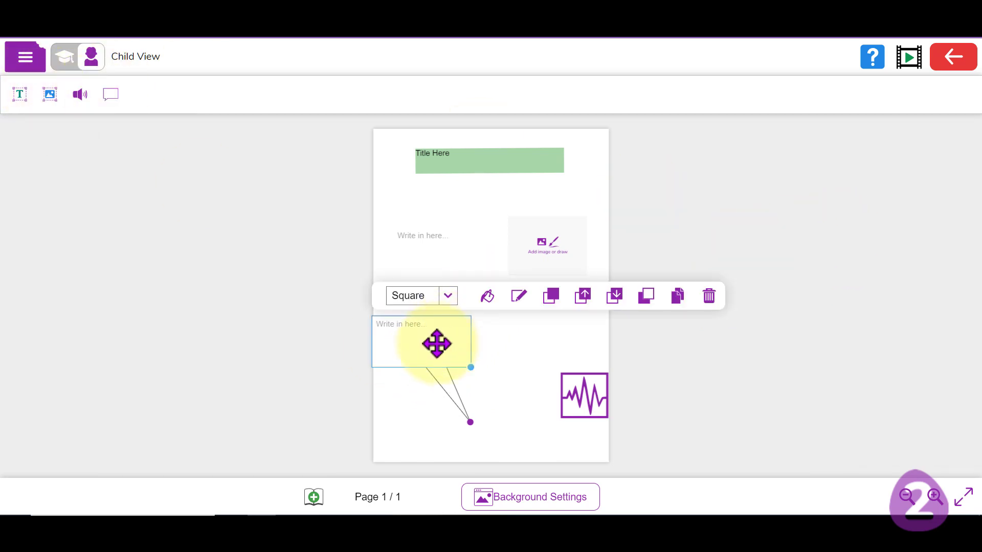
click(709, 298)
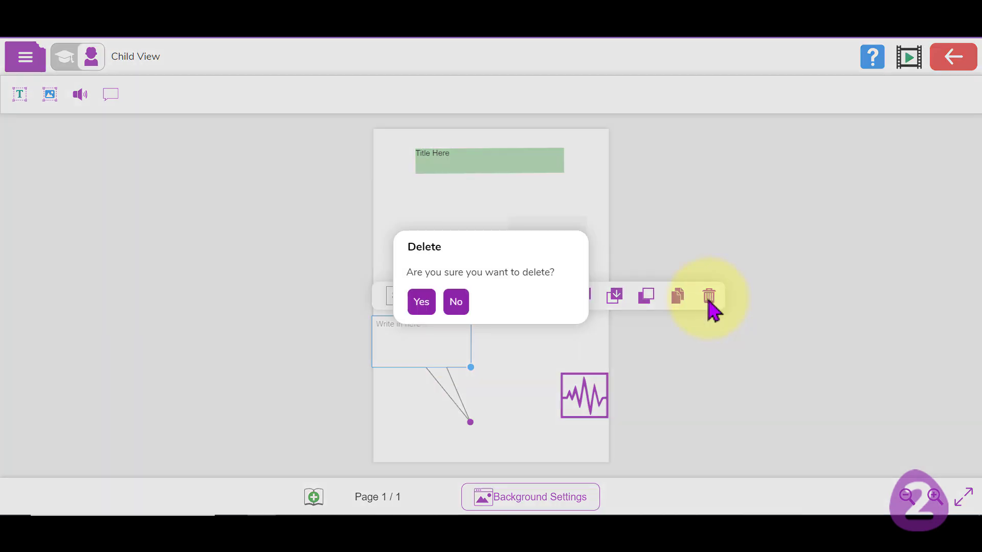
click(422, 302)
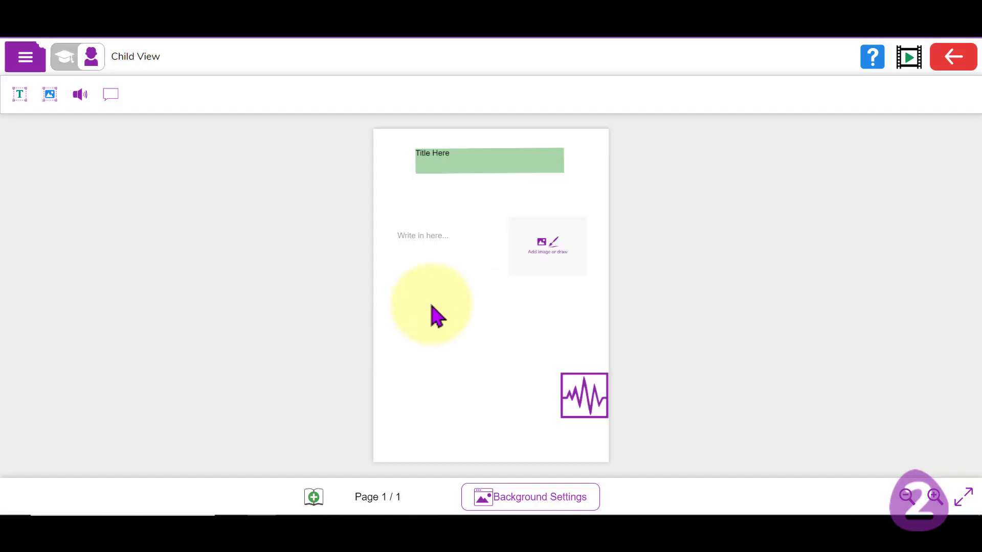
Move the image box up so that it overlaps the right-hand part of the green title text box.
click(532, 218)
drag(552, 232, 492, 172)
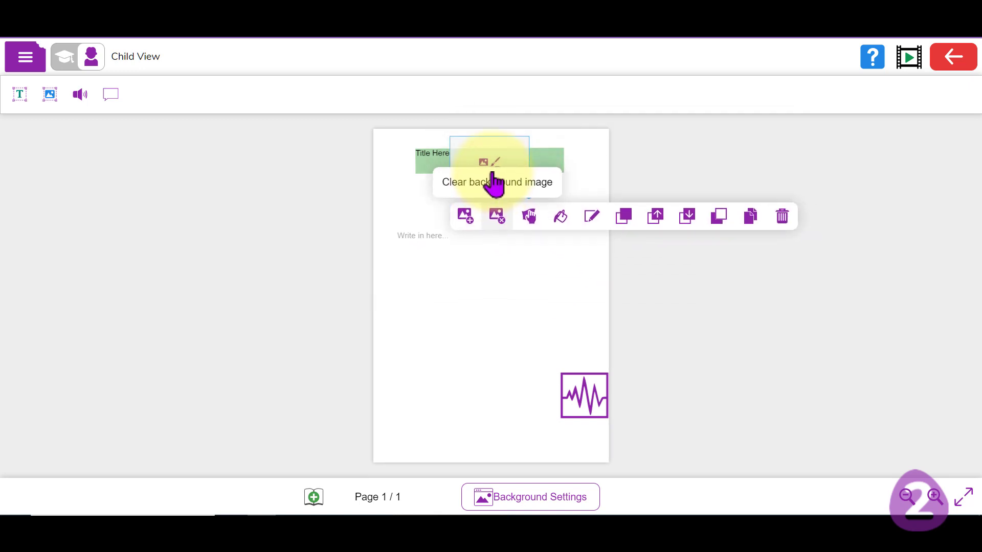
click(527, 299)
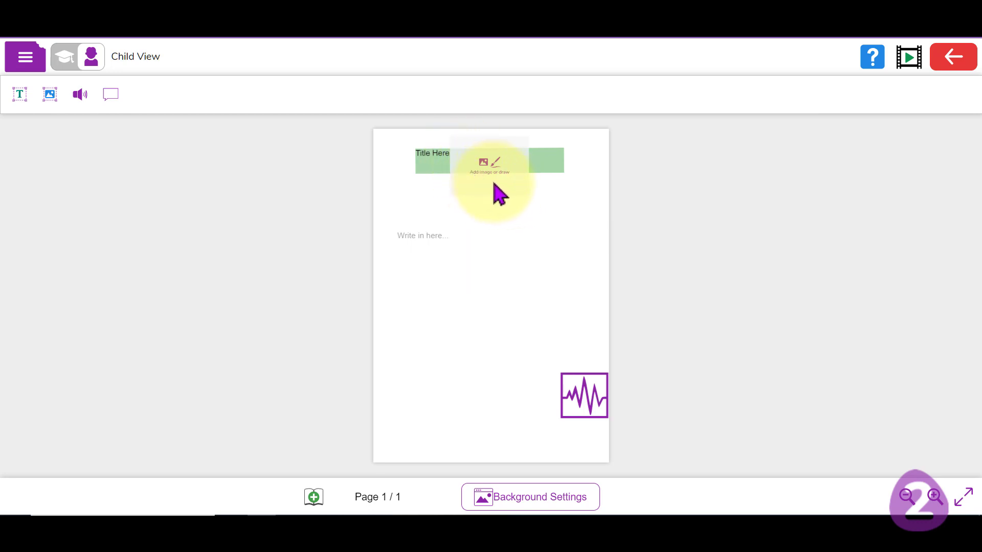
drag(494, 186, 541, 206)
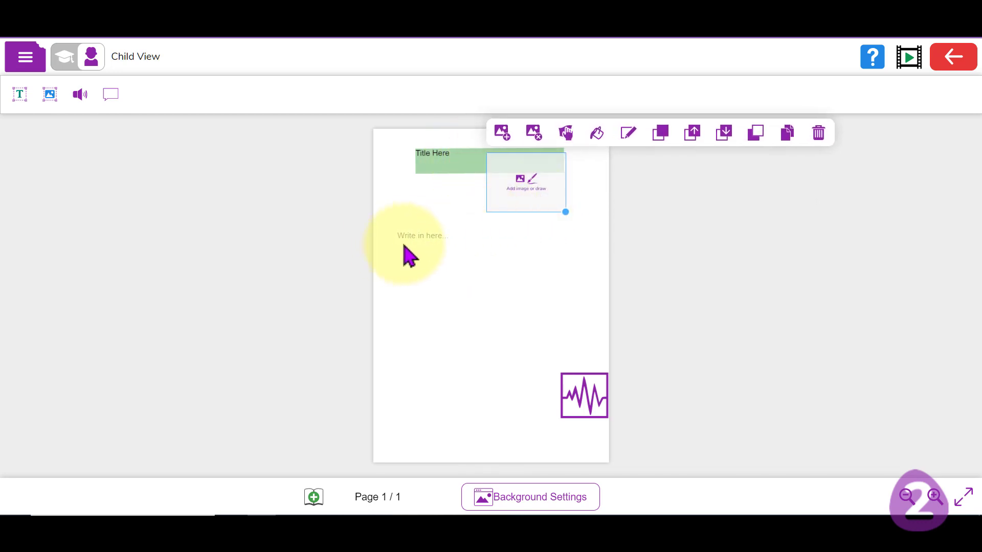
Fill the tall text box below the title with light red at 100% opacity.
click(409, 256)
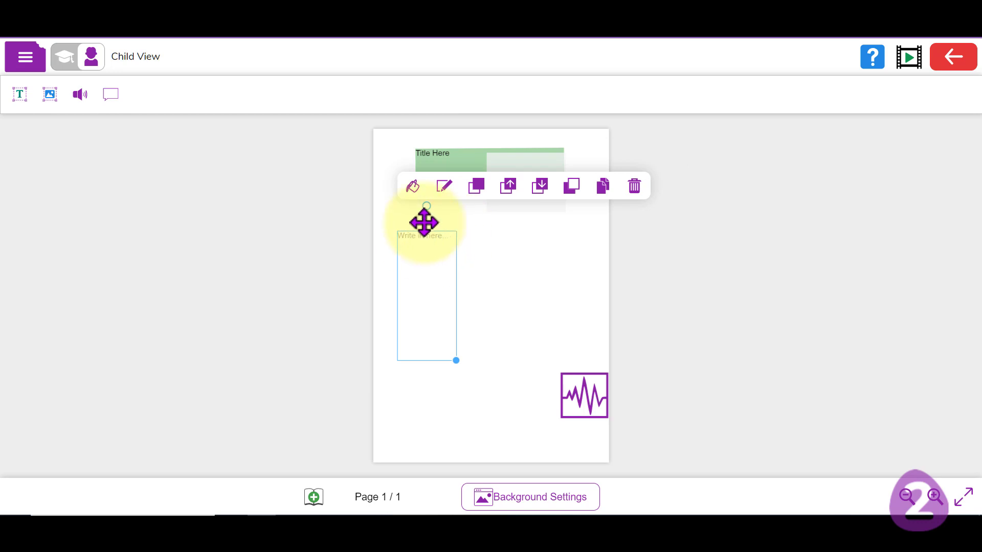
click(415, 189)
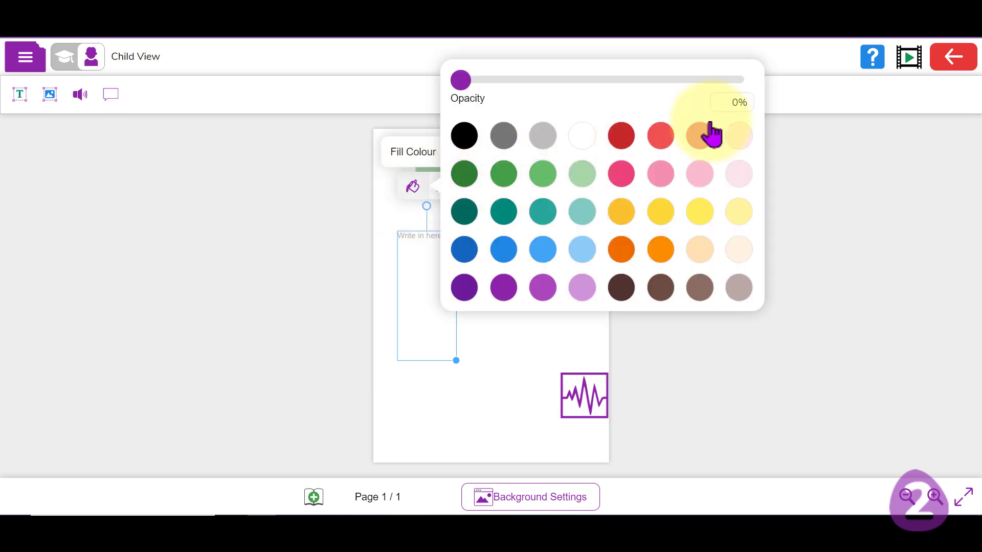
click(660, 137)
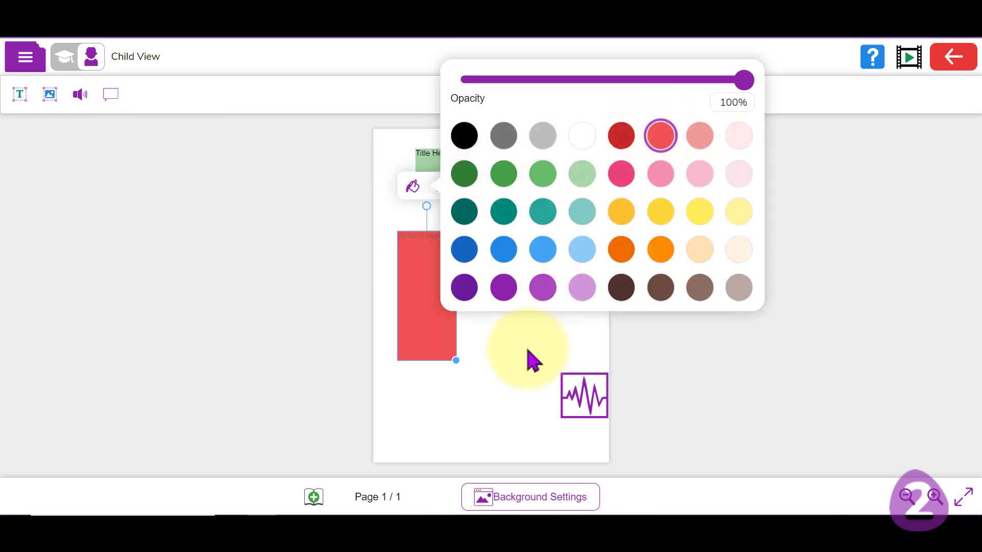
click(533, 347)
Enter the sample text "asdfasdfdsafasd" in the red text box and finish editing it.
click(440, 240)
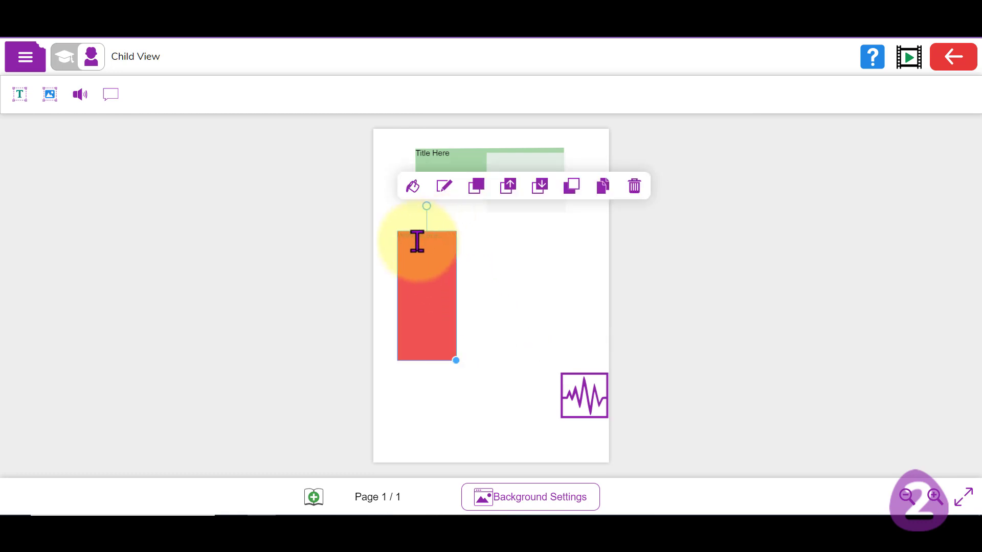
click(418, 240)
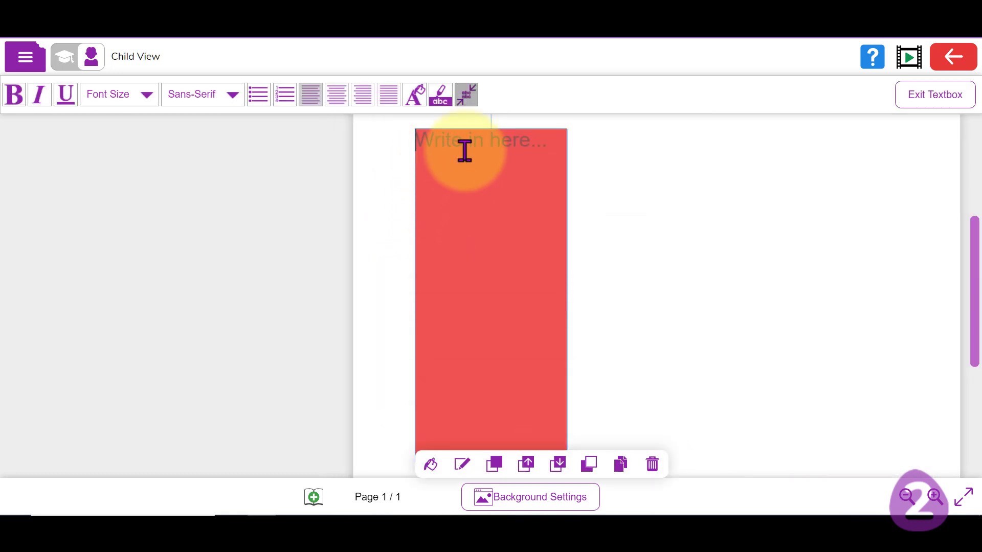
text(asdfasdfdsafasd)
click(637, 240)
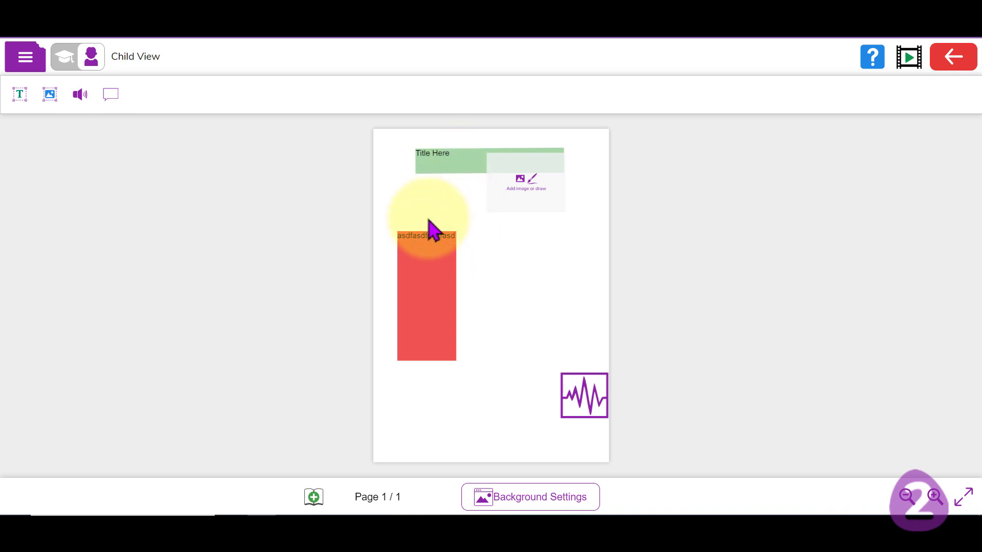
Move the red text box up so that it overlaps the title box and the image box.
click(430, 240)
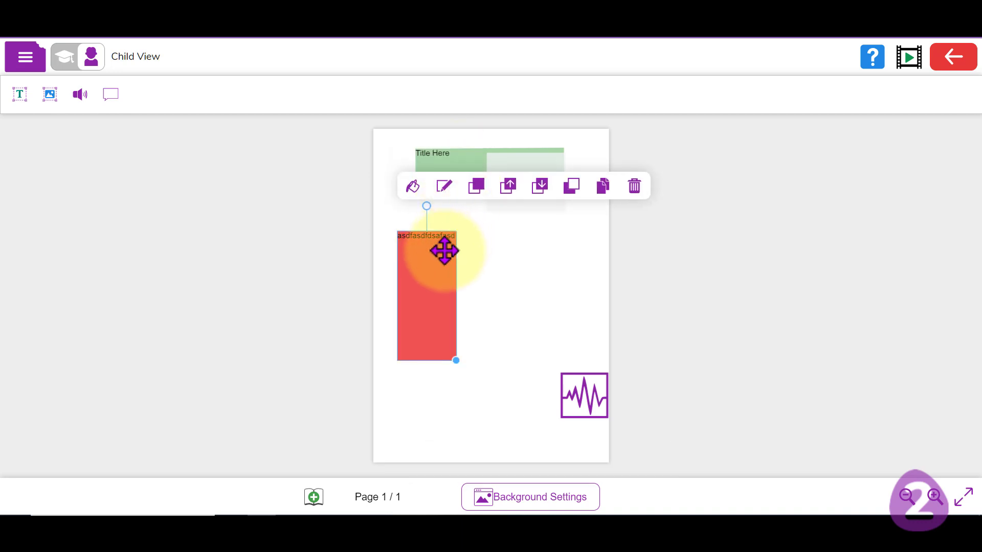
drag(443, 248, 456, 172)
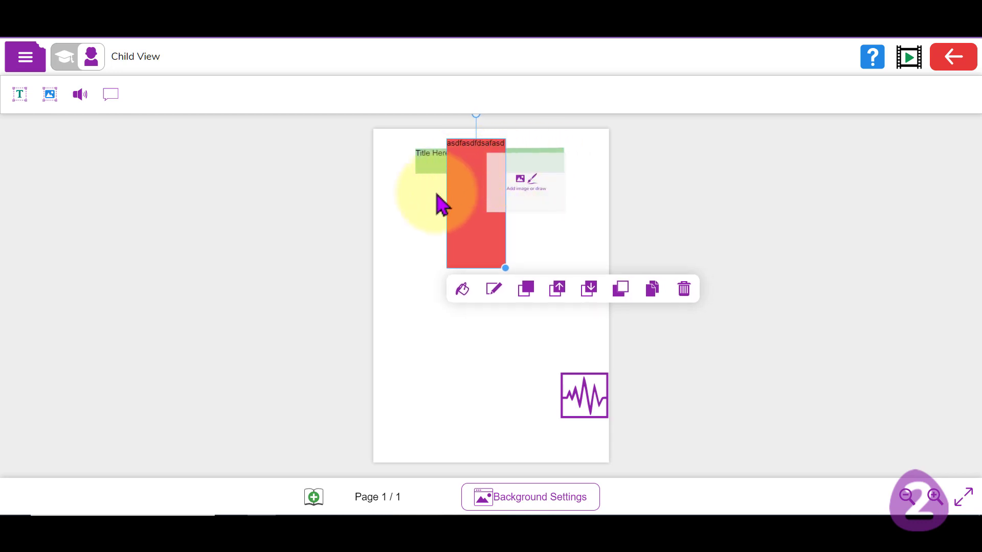
click(434, 176)
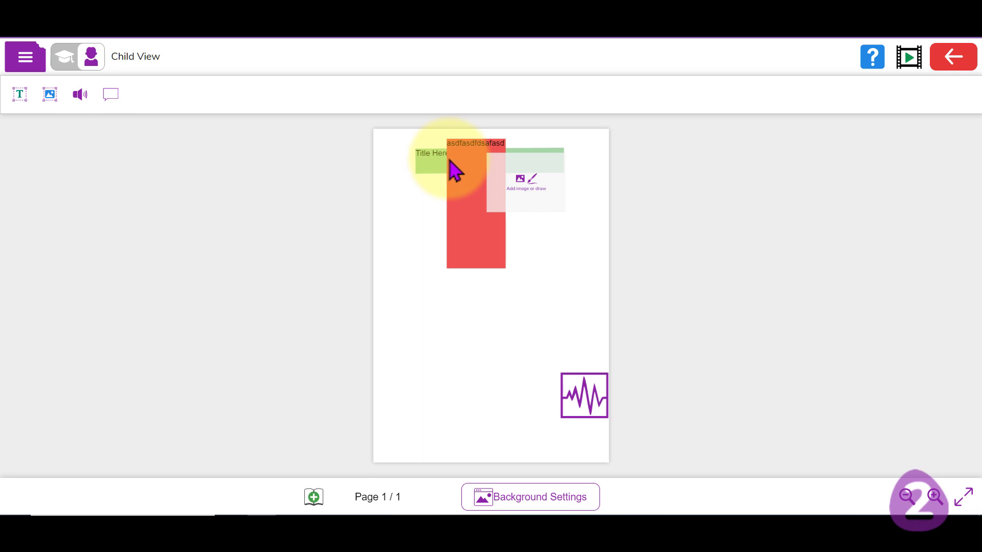
Open the image box for drawing and scribble freehand red strokes across its middle.
click(530, 186)
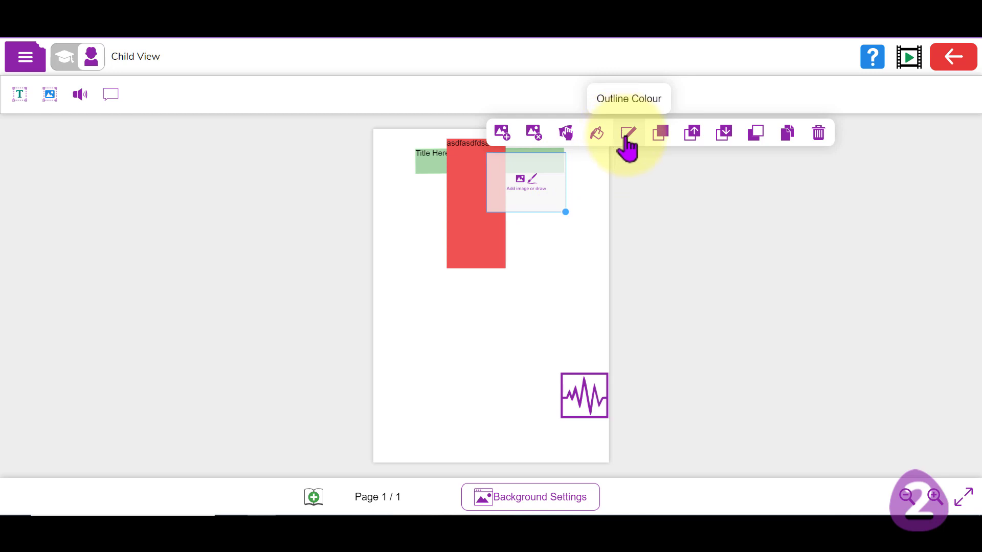
double_click(526, 183)
click(528, 193)
drag(489, 248, 542, 281)
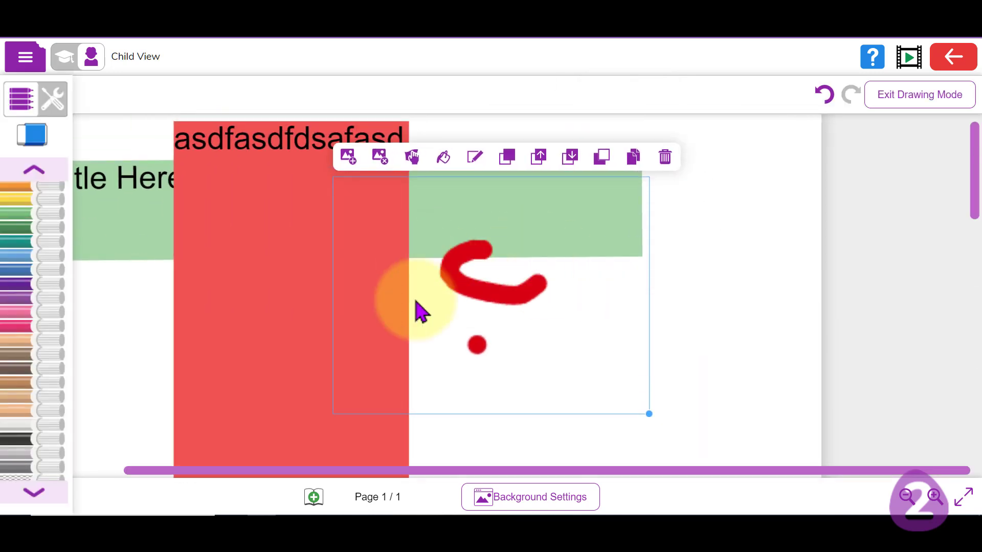
mouse_move(421, 311)
mouse_down()
mouse_move(537, 235)
mouse_move(623, 289)
mouse_move(618, 271)
mouse_up()
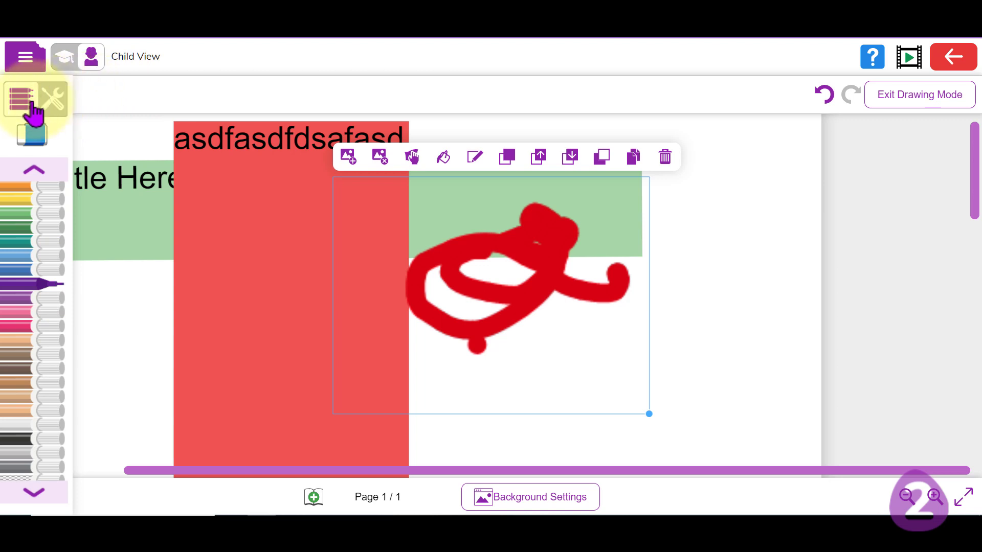
Draw a large filled purple rectangle over the red scribble in the image box and leave drawing mode.
click(49, 102)
click(50, 202)
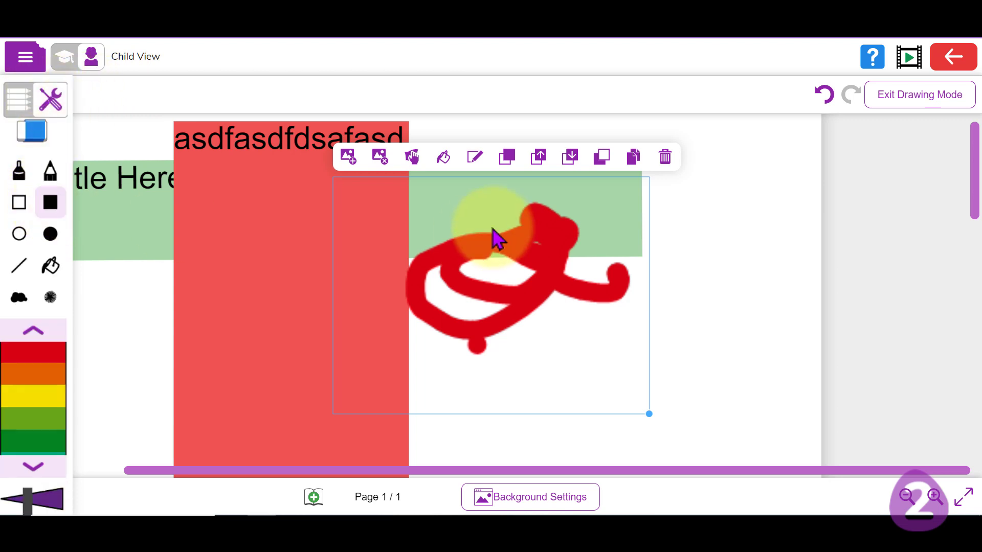
mouse_move(381, 202)
mouse_down()
mouse_move(581, 329)
mouse_move(640, 395)
mouse_up()
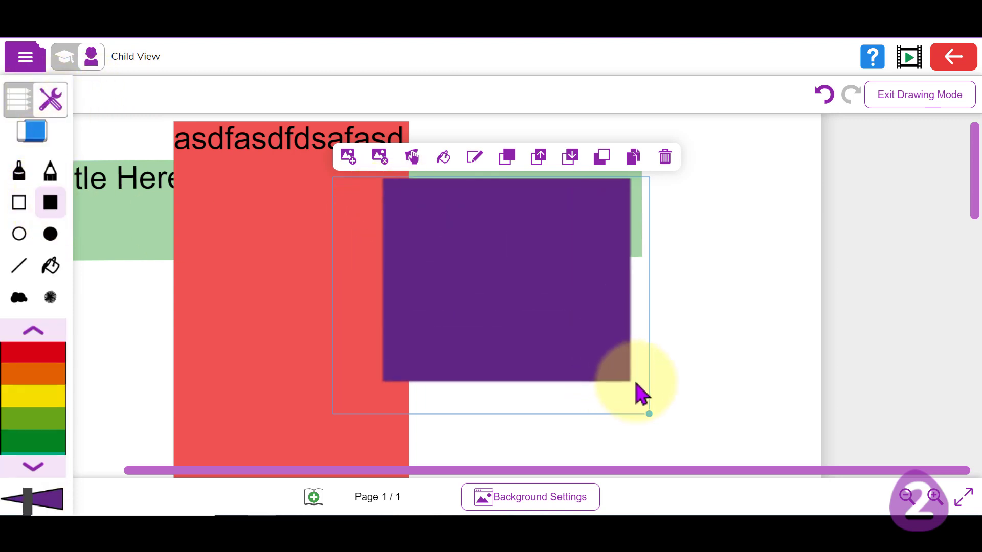
key(Escape)
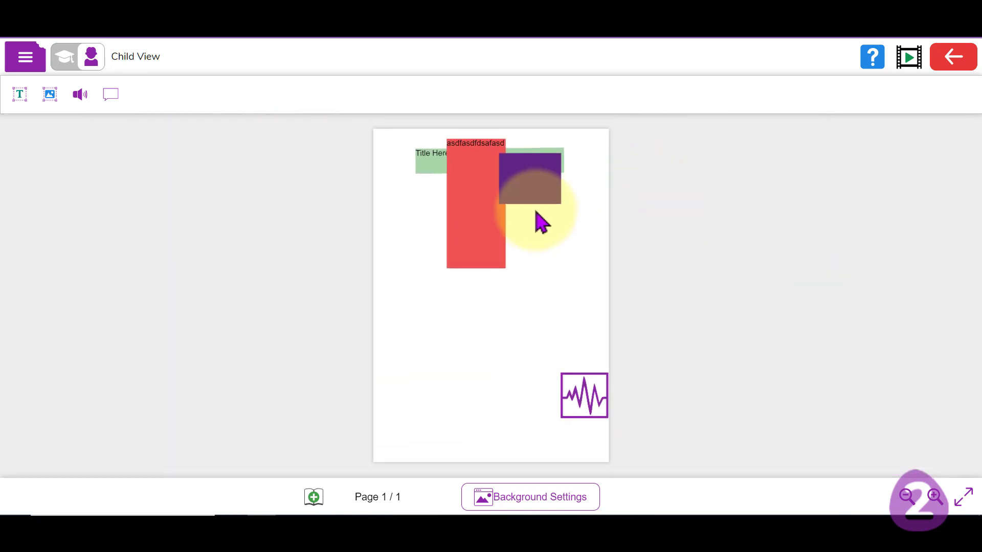
Shift the image box with the purple rectangle slightly so that it overlaps more of the red text box.
click(542, 174)
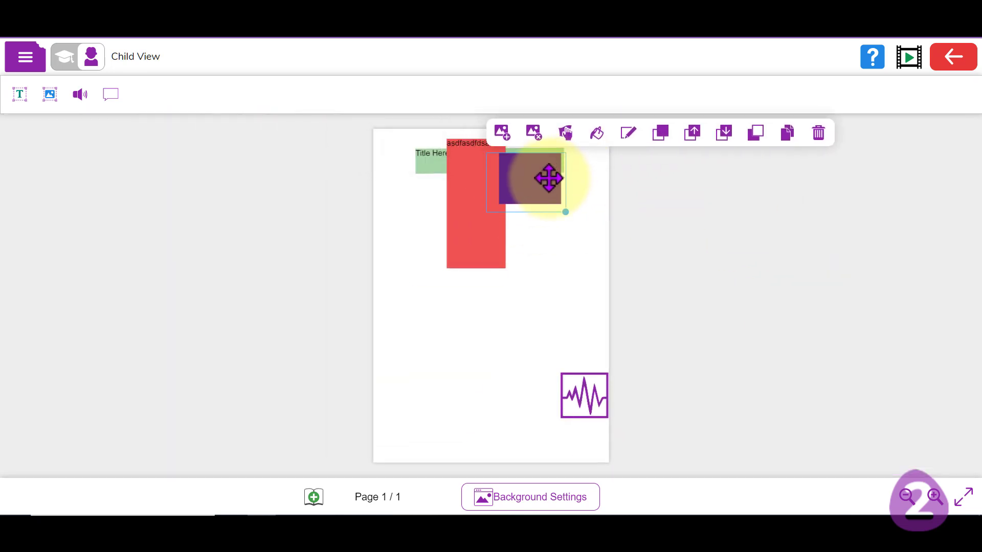
drag(543, 175, 514, 183)
click(690, 258)
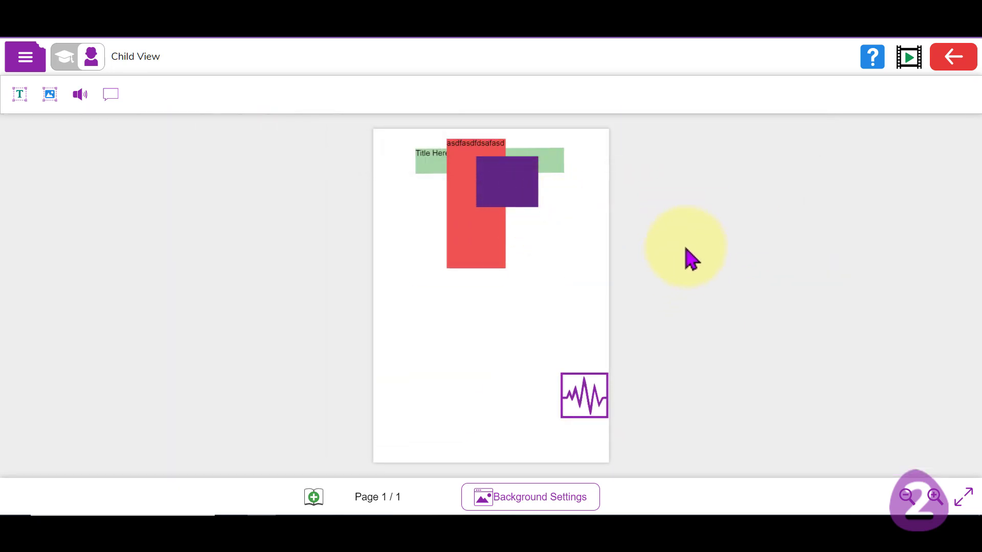
Send the purple image box to the back, behind the red text box and the title box.
click(518, 180)
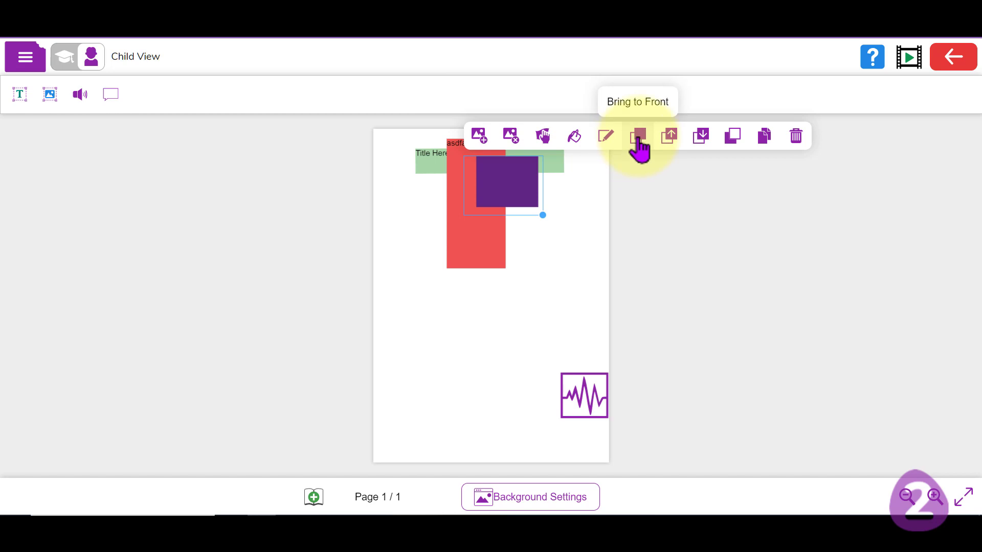
click(432, 174)
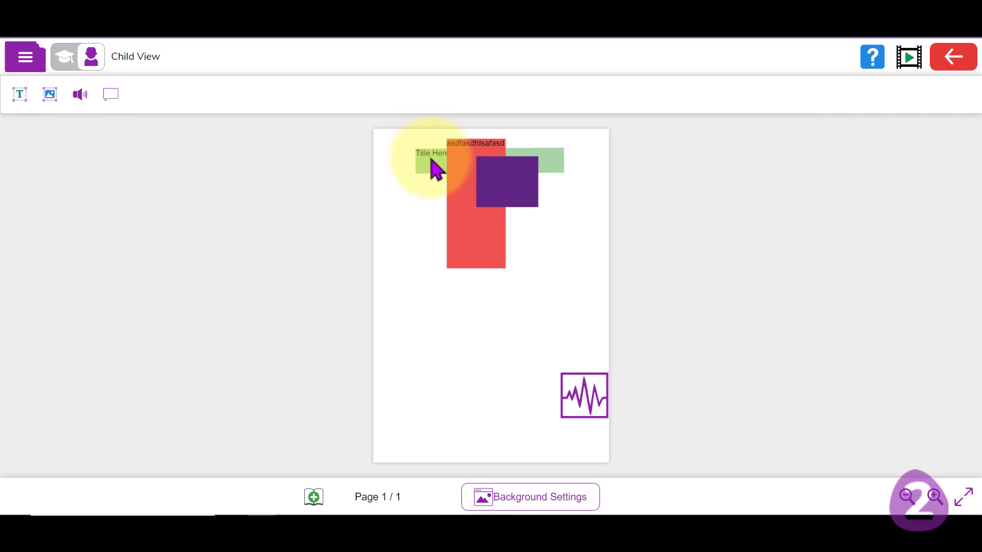
click(517, 180)
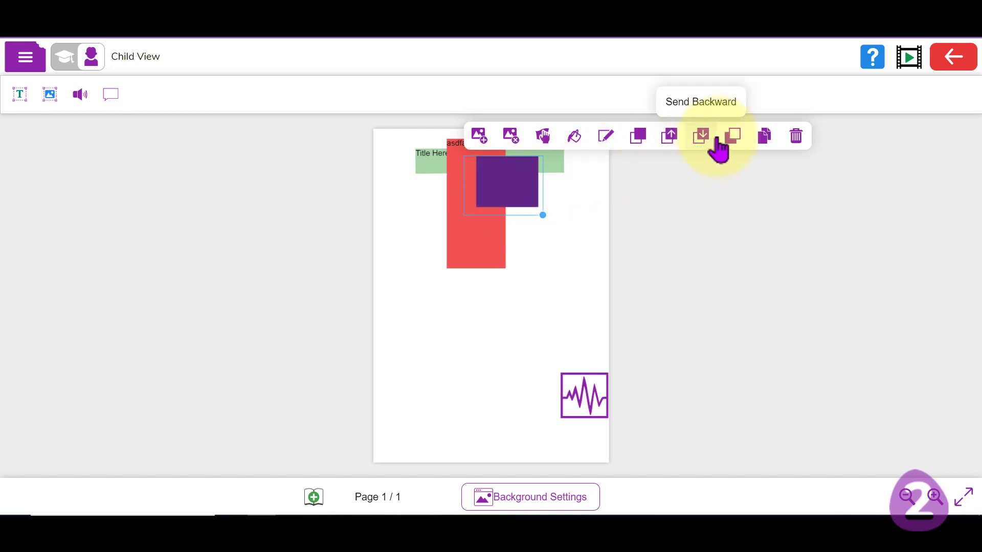
click(731, 141)
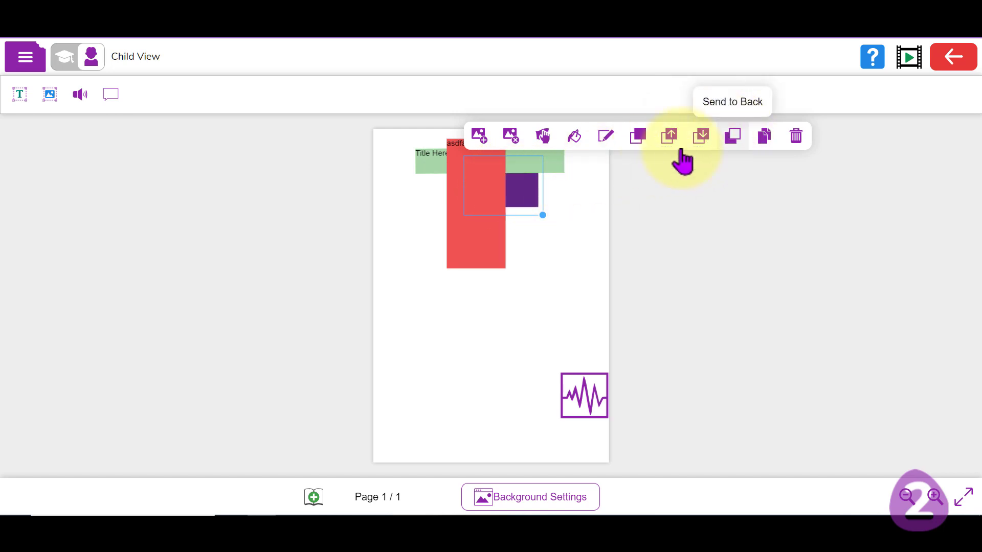
Layer the red text box behind the green title box but in front of the purple image box.
click(479, 248)
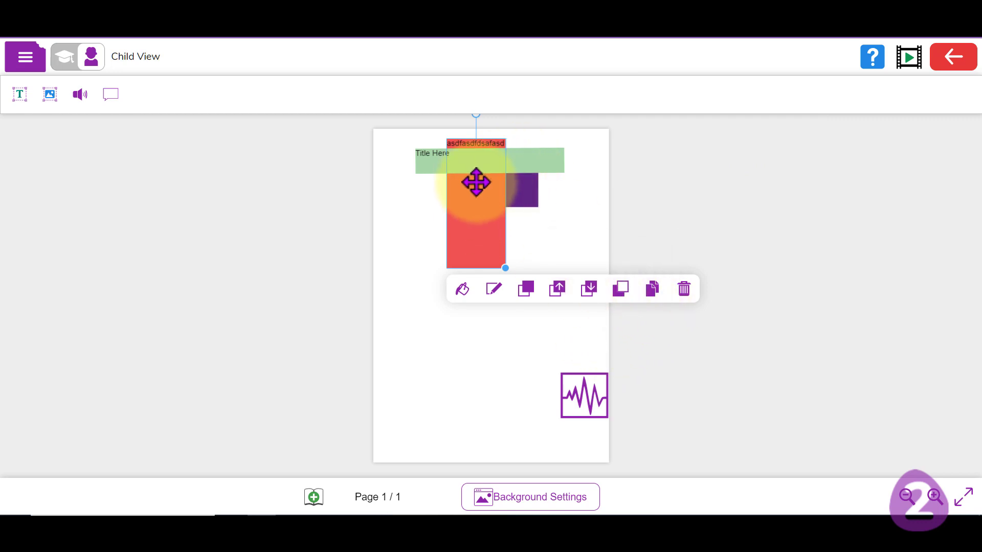
click(527, 175)
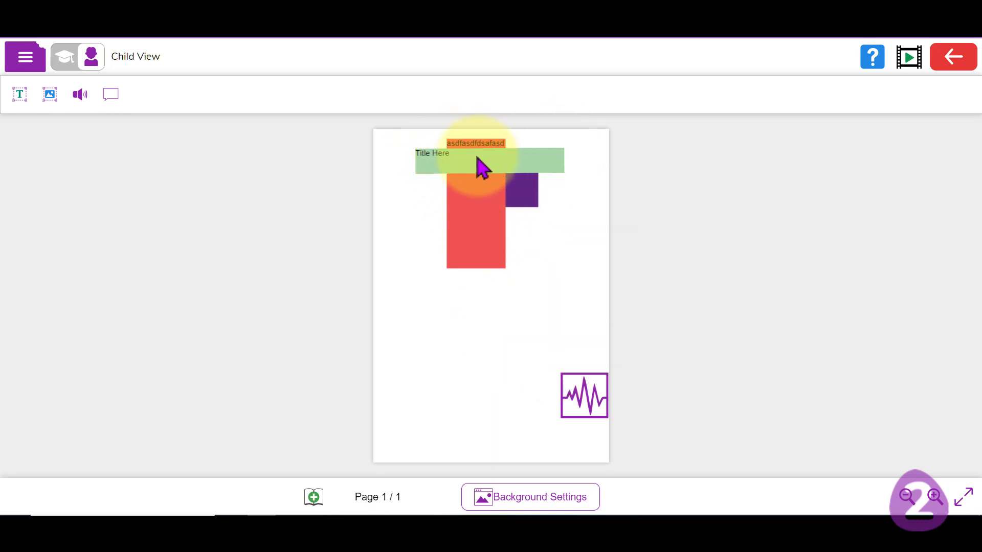
click(478, 203)
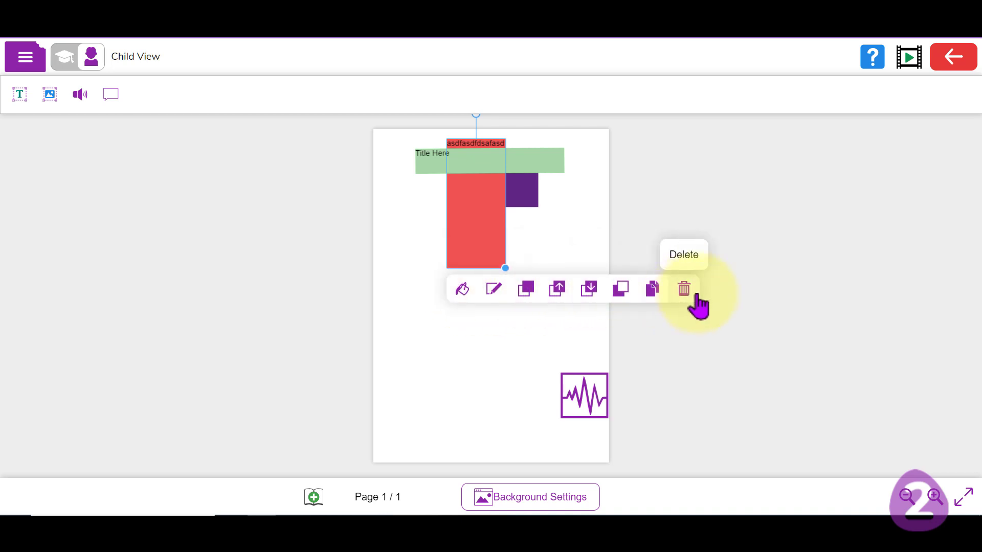
click(304, 233)
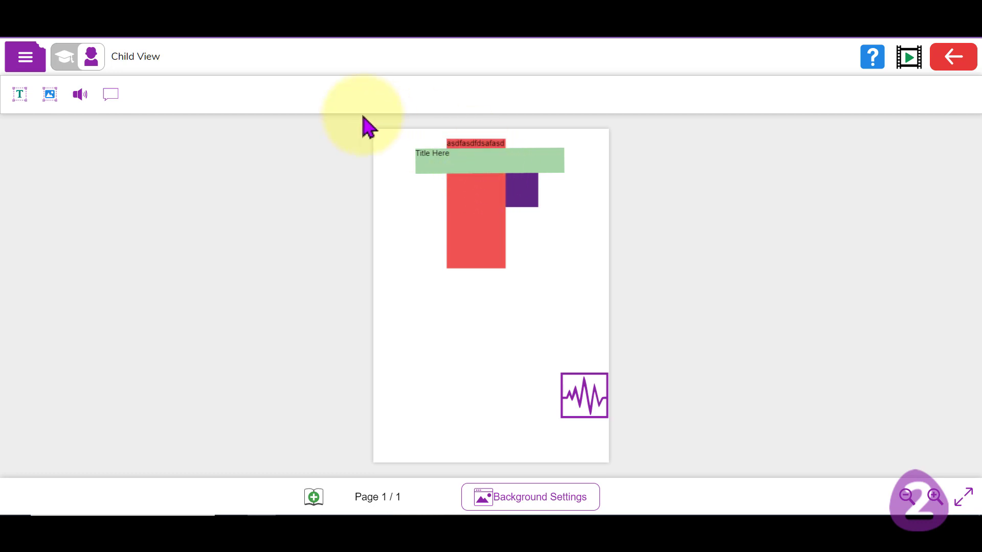
In Teacher View, add Shape, Paint a Letter, Table, Post It Note and Image & Text to the children's toolbar, and return to Child View.
click(71, 59)
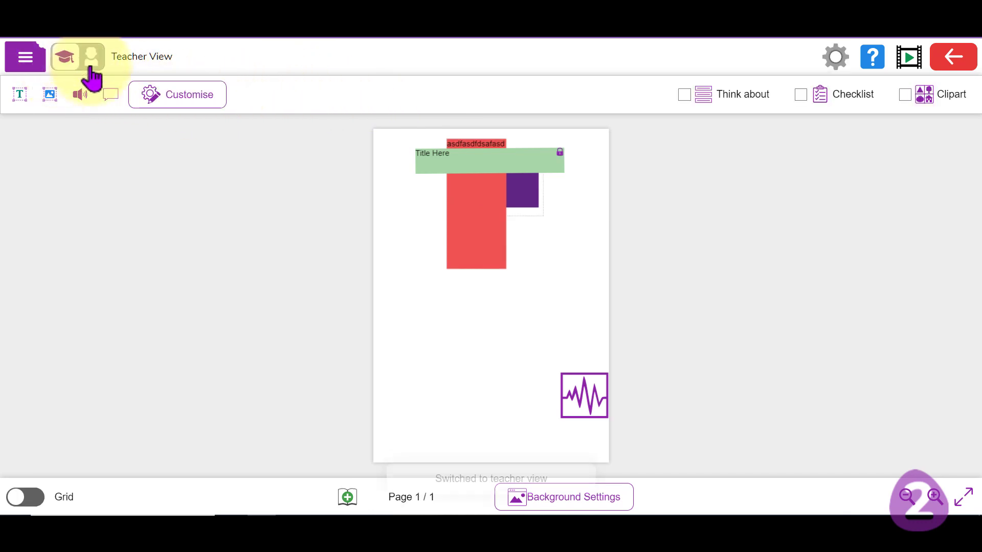
click(188, 100)
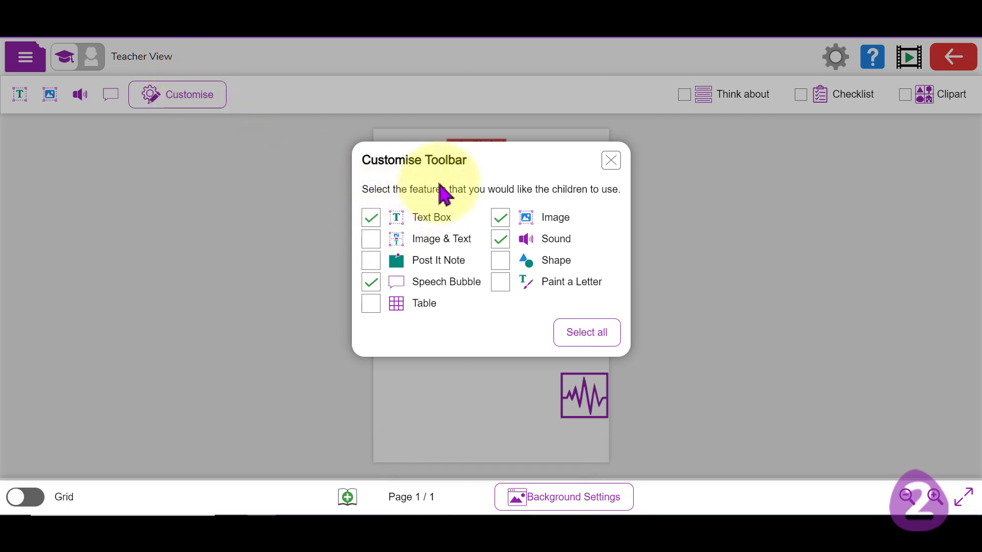
click(501, 261)
click(501, 283)
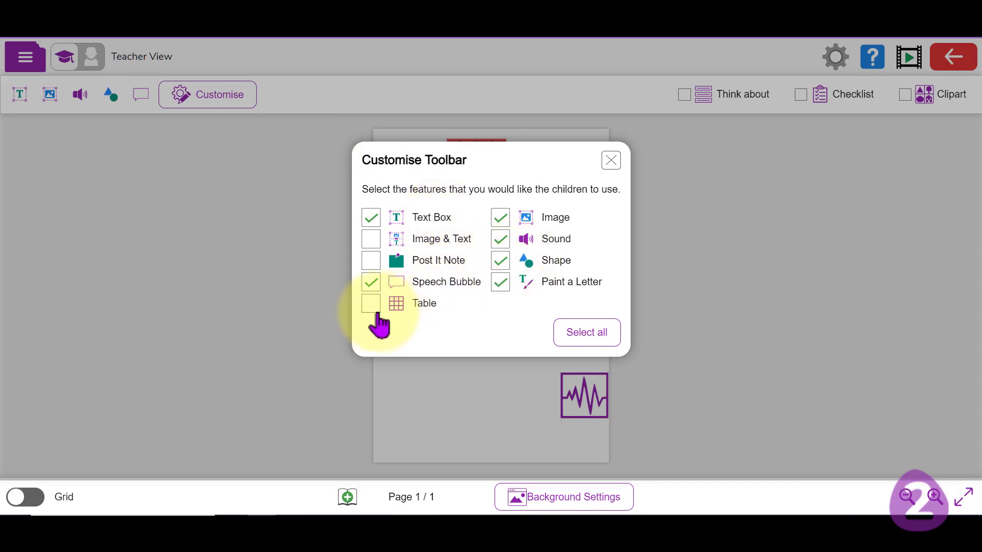
click(370, 306)
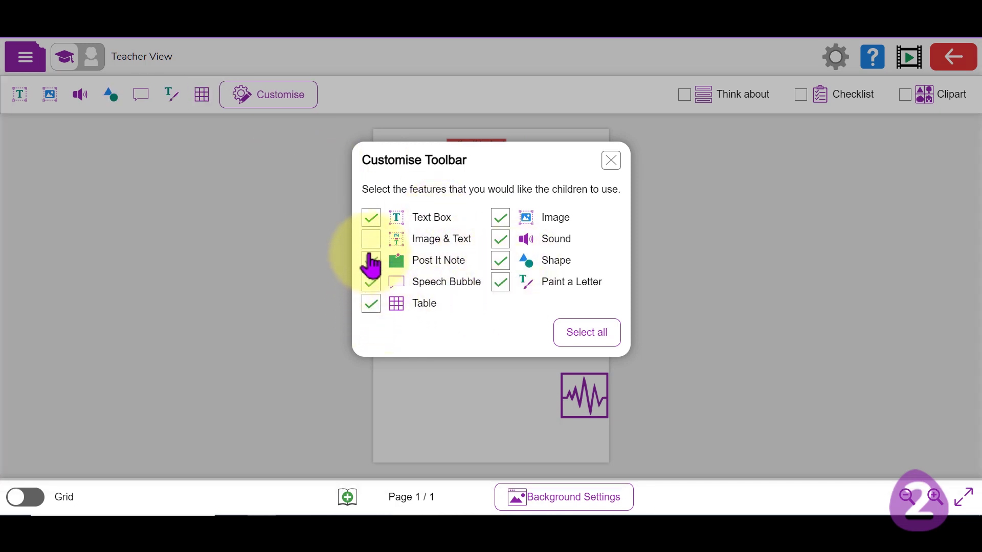
click(371, 261)
click(371, 239)
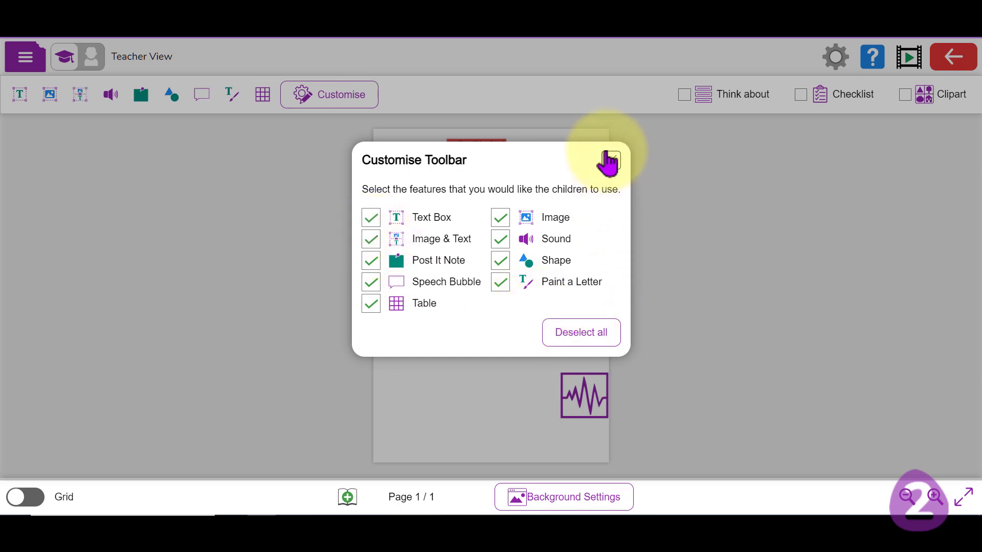
click(610, 160)
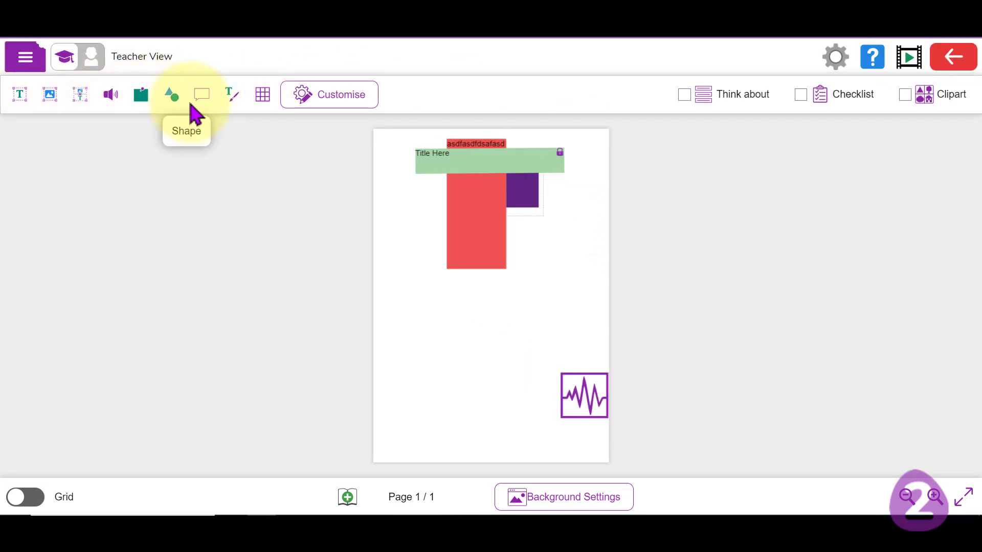
click(85, 59)
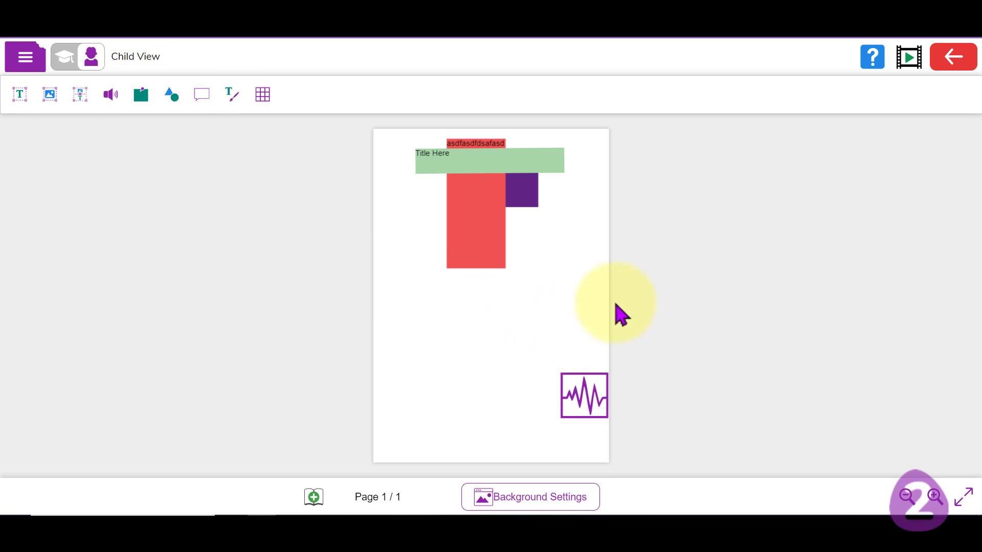
In Teacher View, set the places-01 picture from the PC as the page's background image and close the background settings.
click(76, 60)
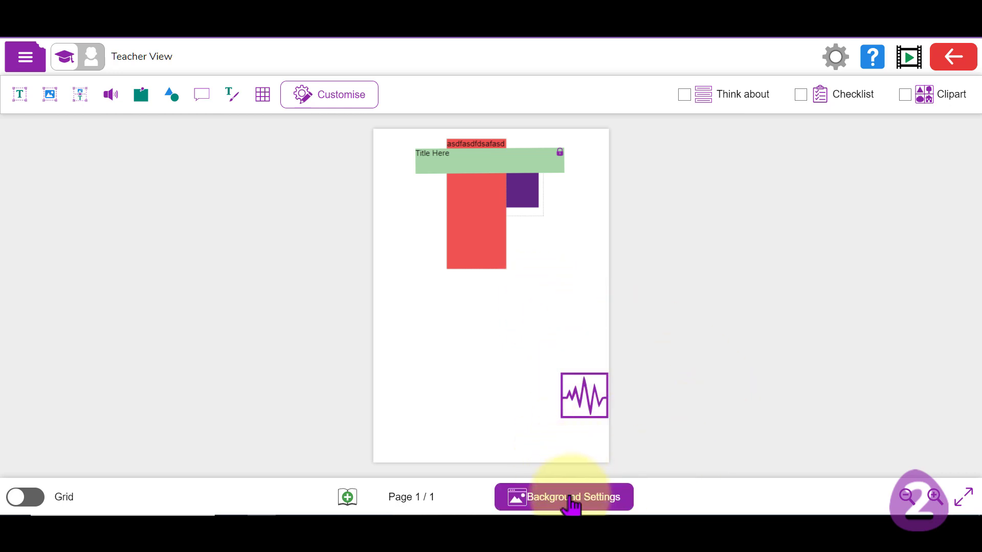
click(572, 505)
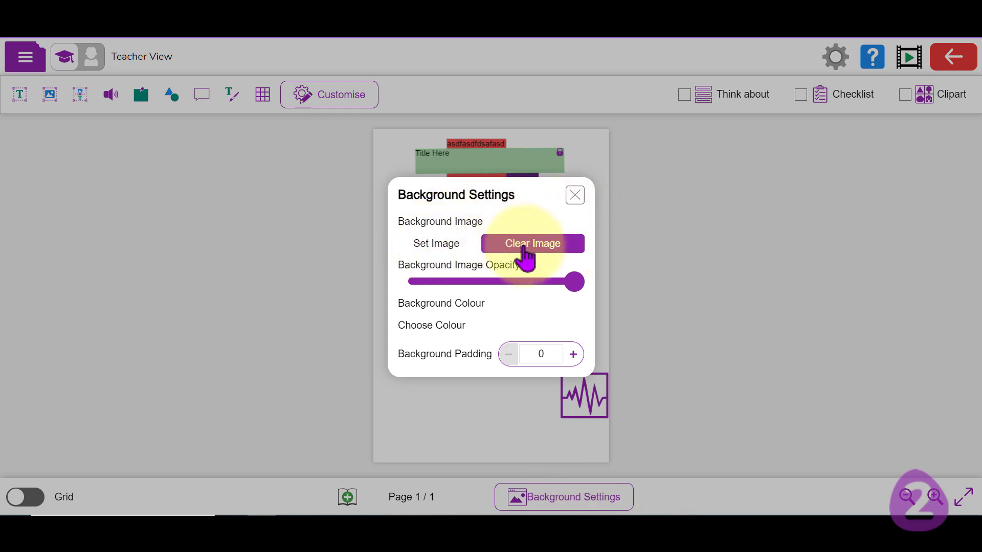
click(434, 248)
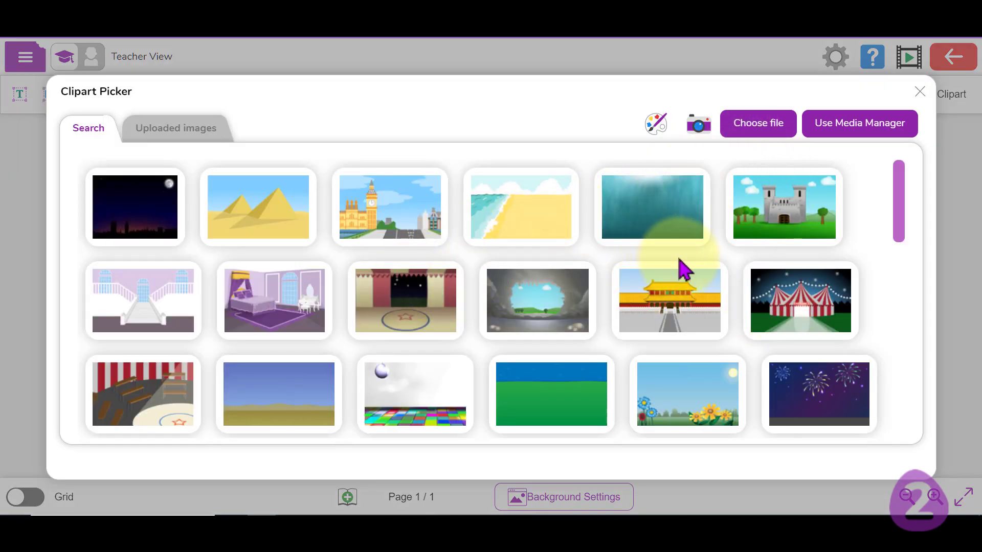
click(774, 125)
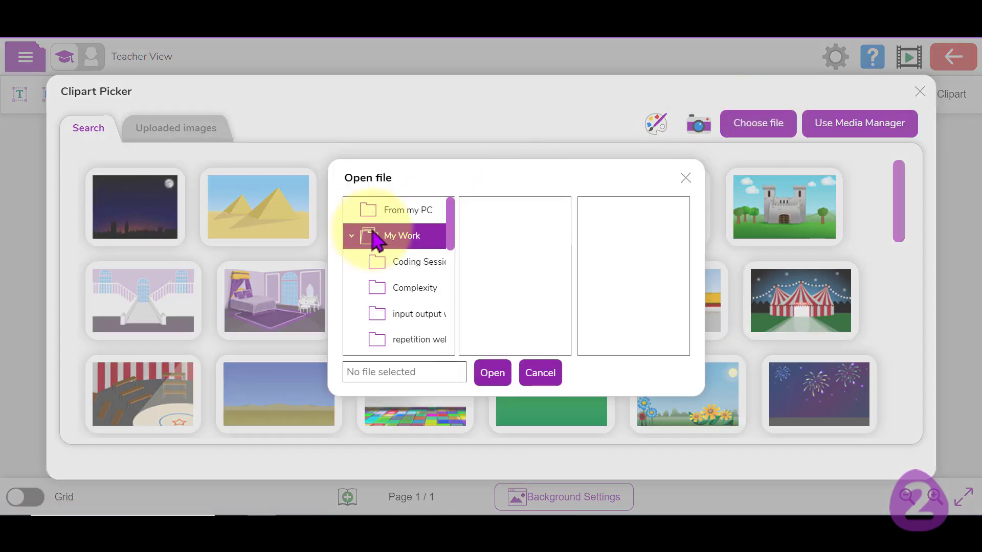
click(378, 236)
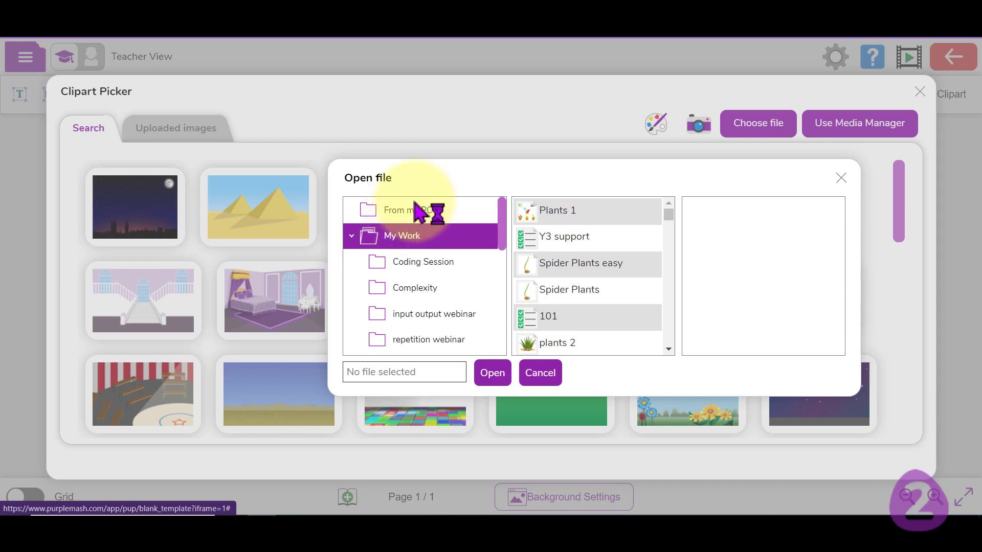
click(416, 209)
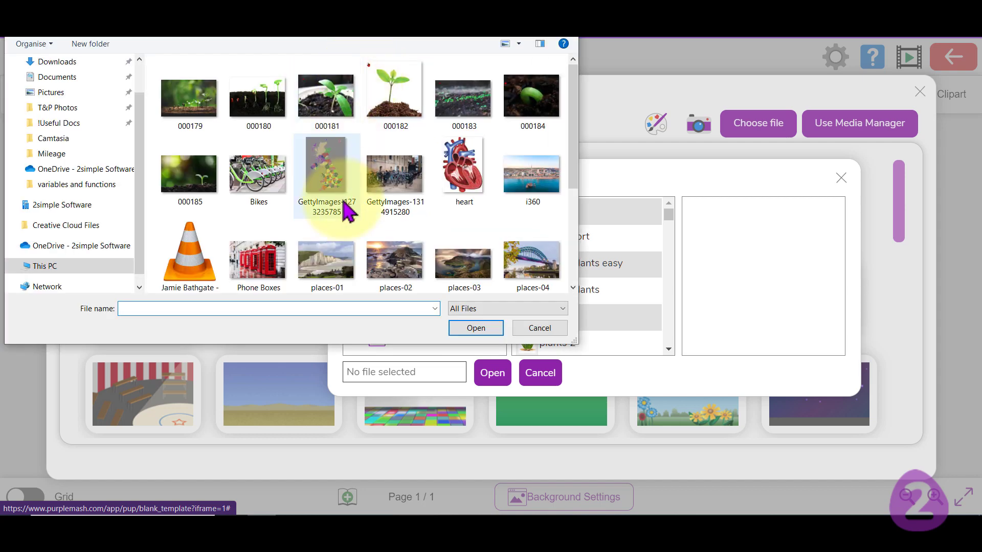
scroll(389, 209, down, 1)
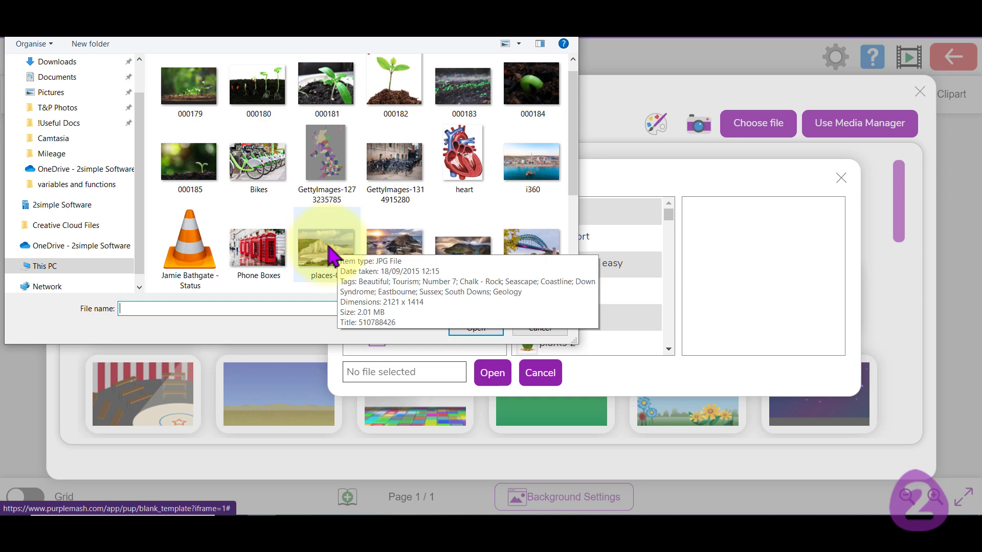
click(330, 256)
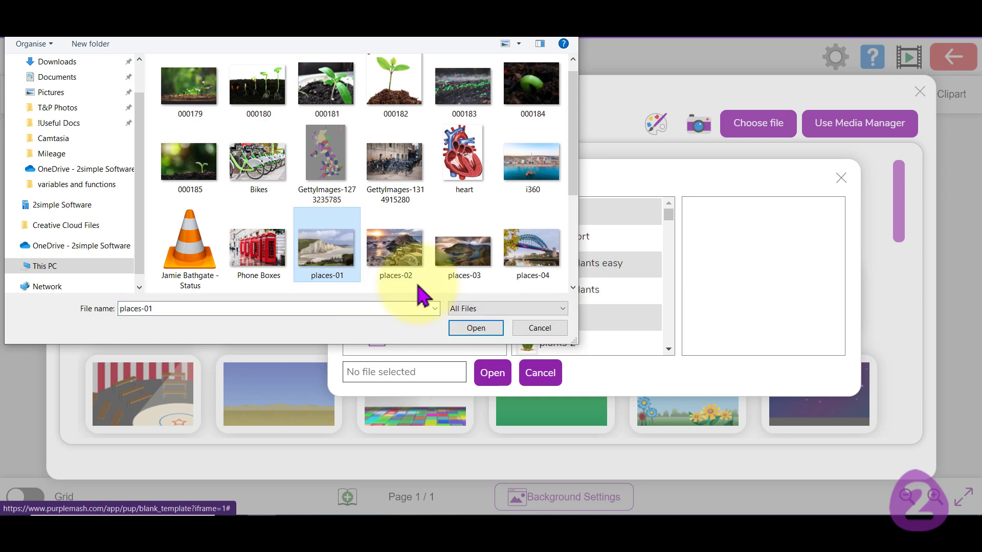
click(478, 330)
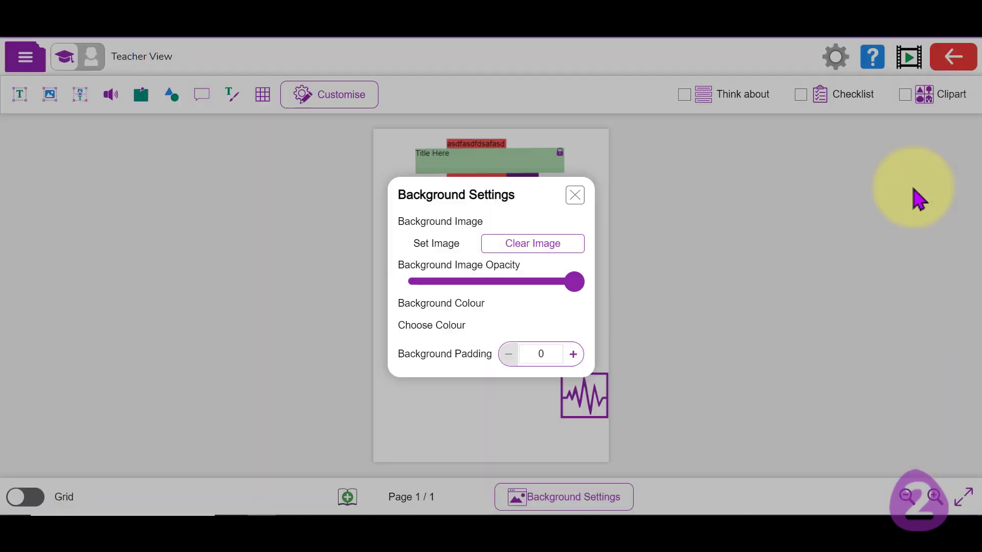
click(647, 330)
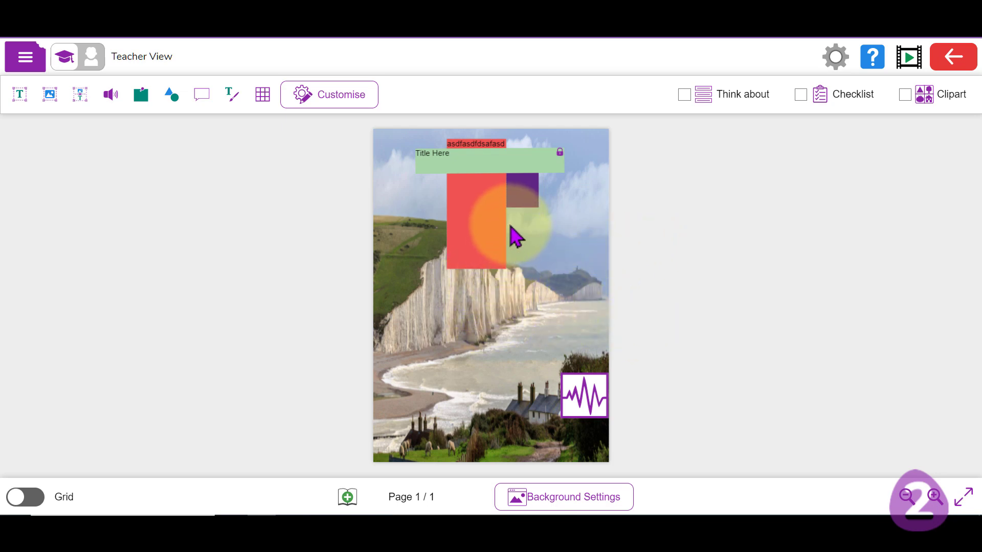
Reduce the background image opacity to 0.4.
click(548, 507)
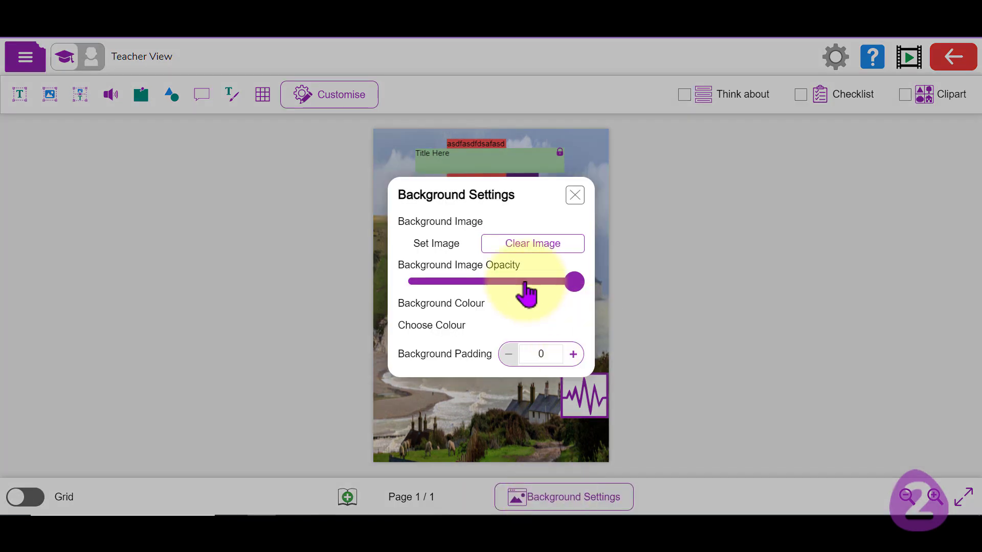
mouse_move(574, 293)
drag(554, 284, 490, 294)
drag(529, 202, 522, 202)
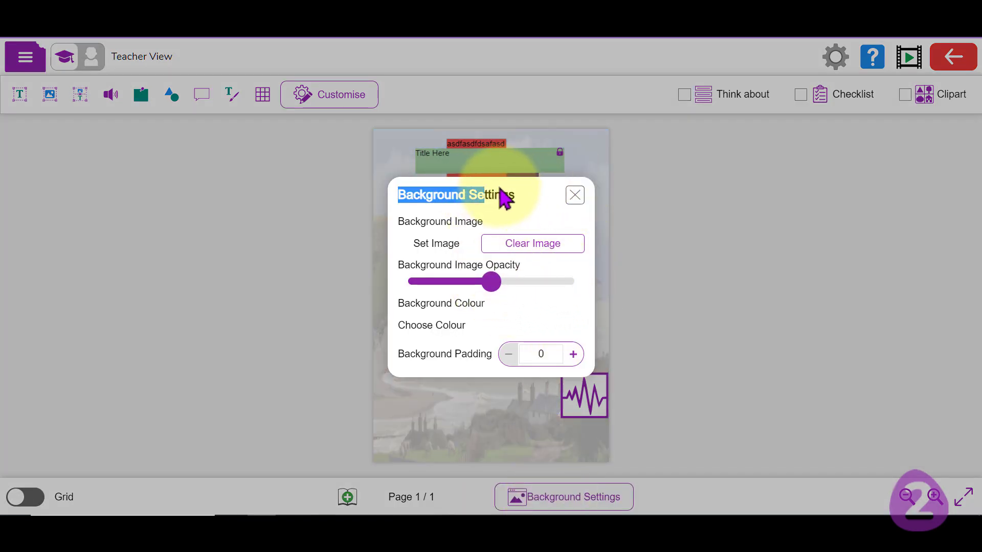
click(492, 282)
mouse_move(491, 286)
mouse_down()
mouse_move(574, 282)
mouse_move(431, 291)
mouse_move(479, 291)
mouse_up()
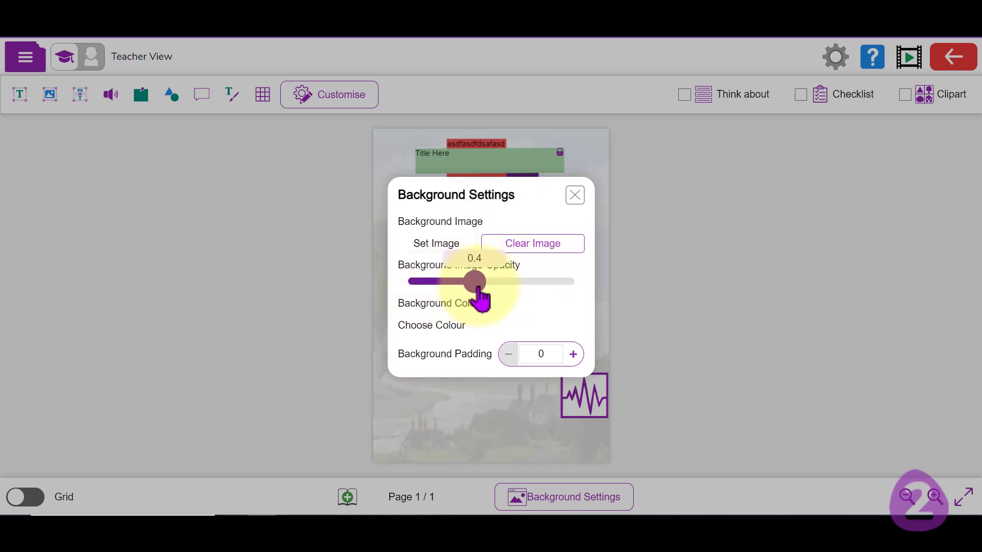
Set the background padding to 22 and raise the background image opacity to slightly above half.
click(573, 354)
click(573, 354)
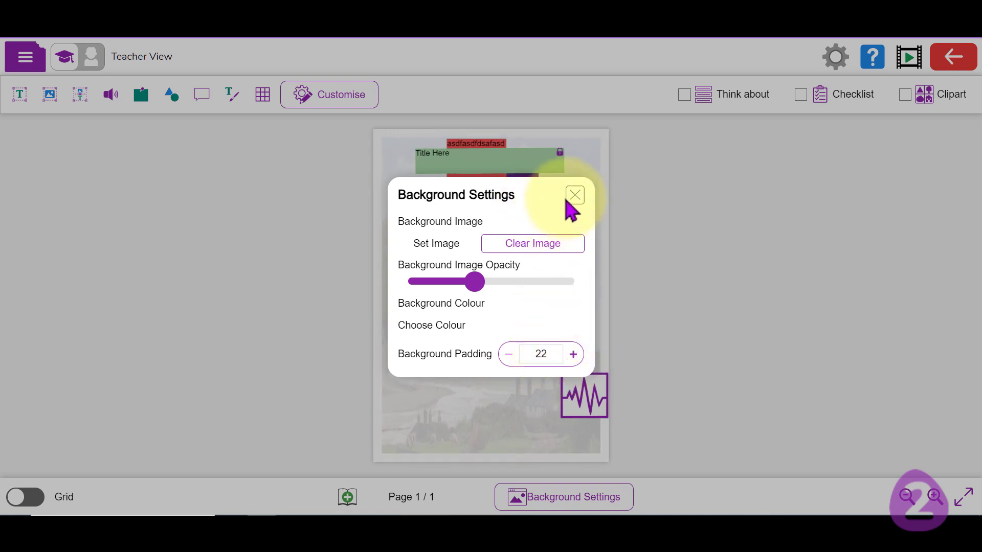
drag(481, 278, 517, 293)
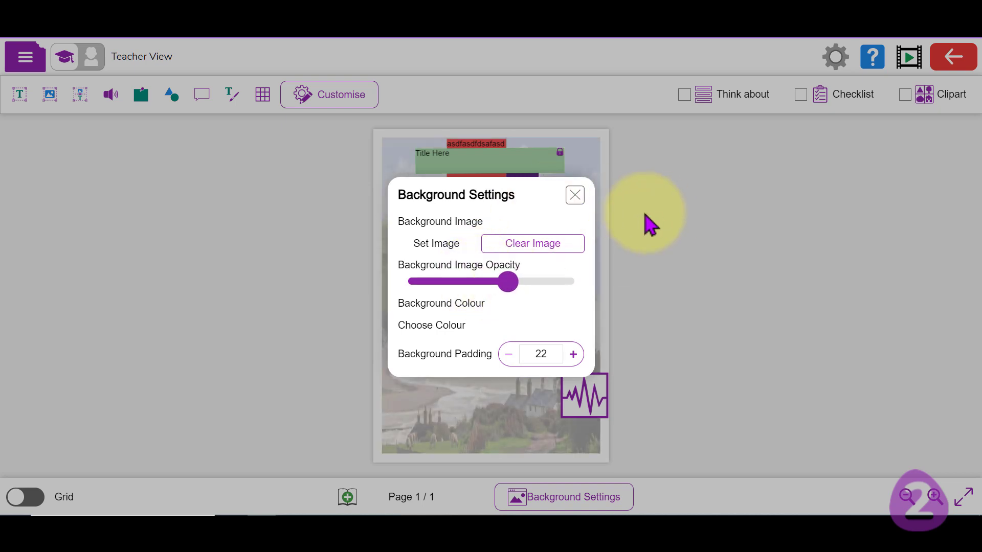
click(575, 196)
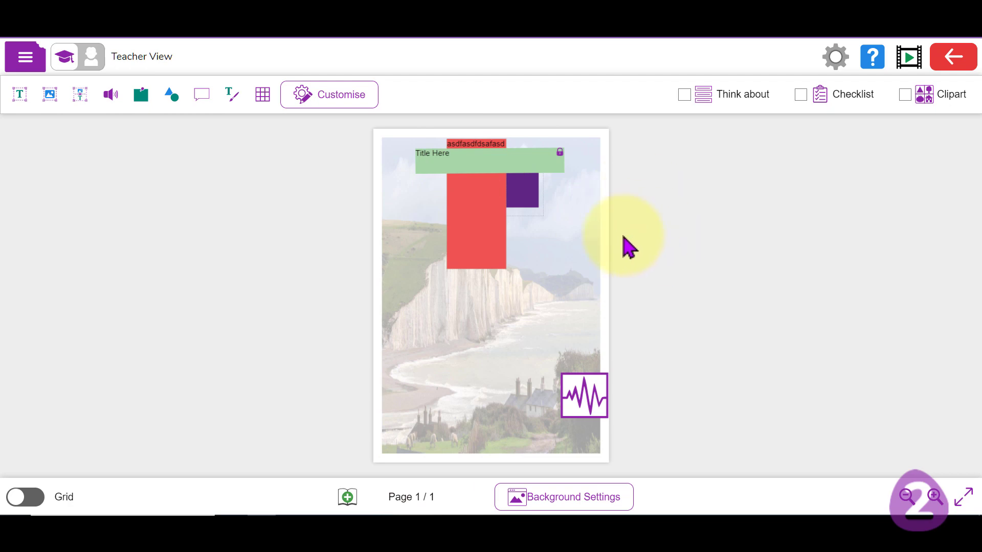
Add a text box over the cliffs below the red text box and enter "asdfadfdsaf" in it.
drag(11, 100, 452, 307)
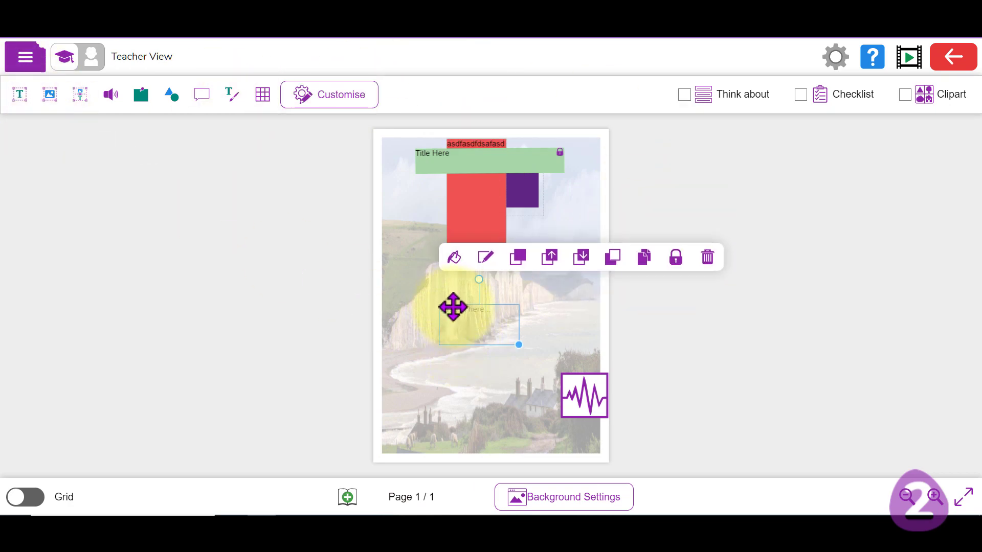
click(497, 319)
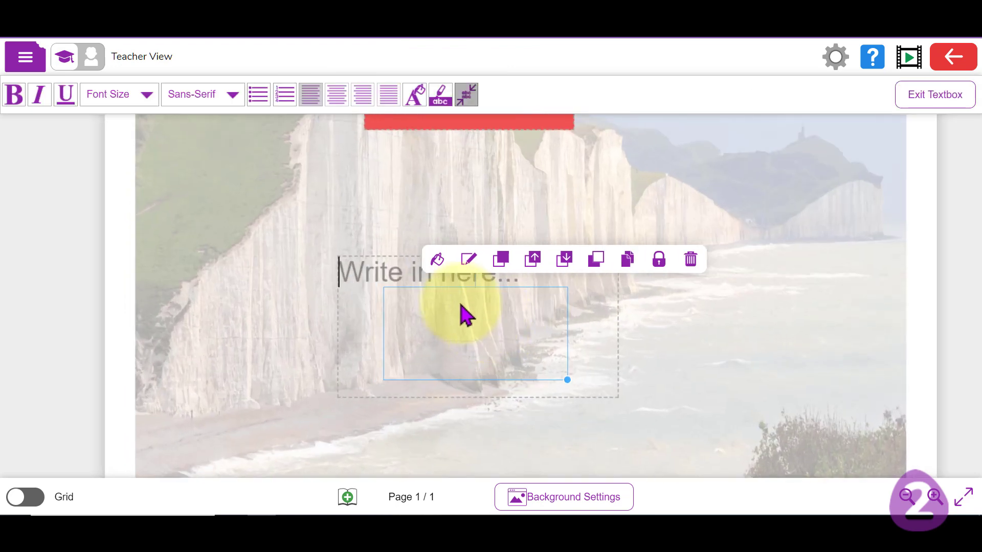
text(asdfadfdsaf)
click(732, 256)
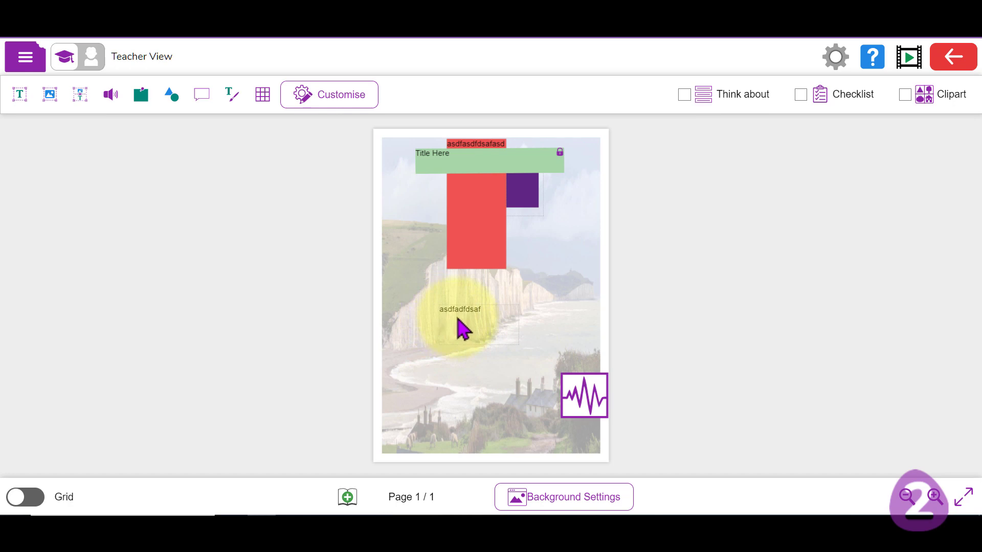
Fill the new "asdfadfdsaf" text box with light grey at 60% opacity.
click(486, 319)
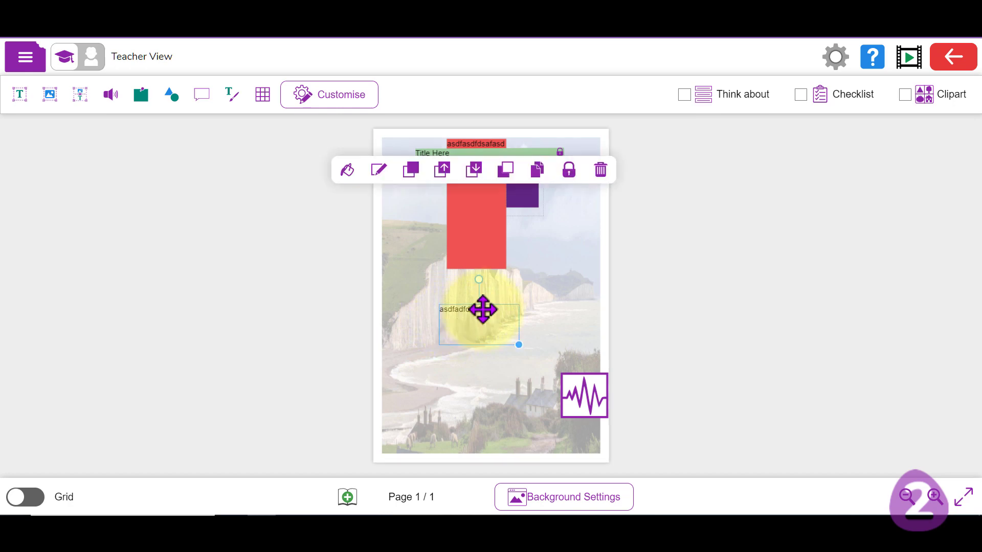
click(483, 312)
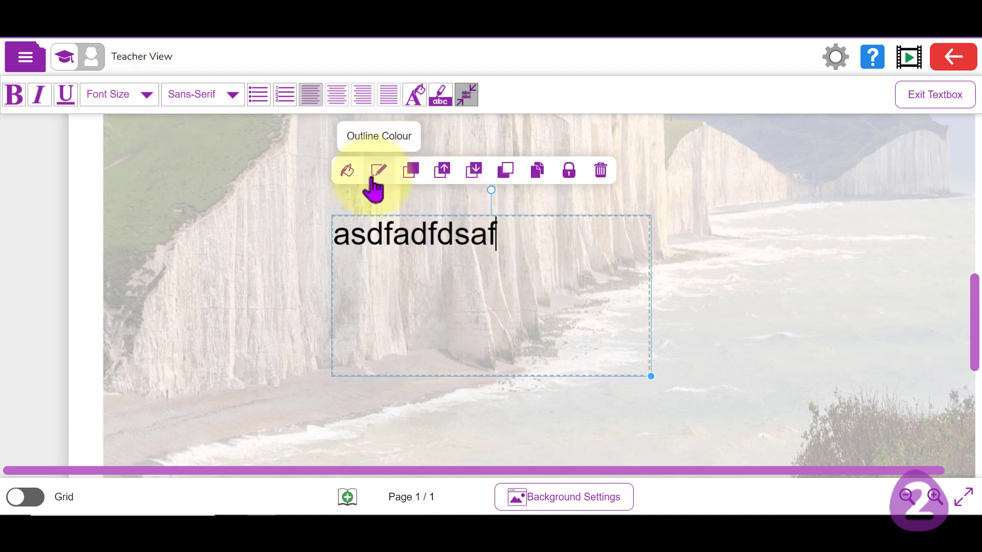
click(348, 172)
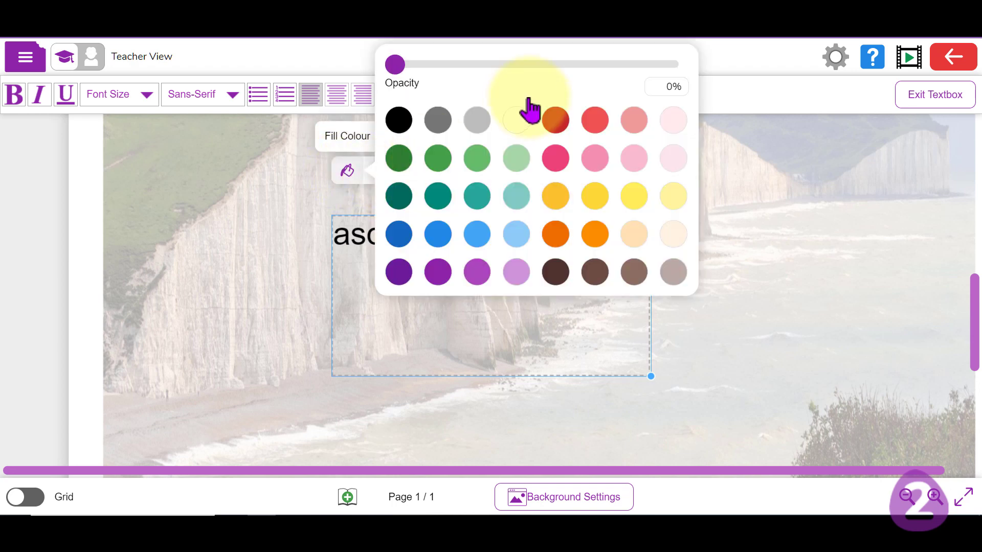
click(476, 123)
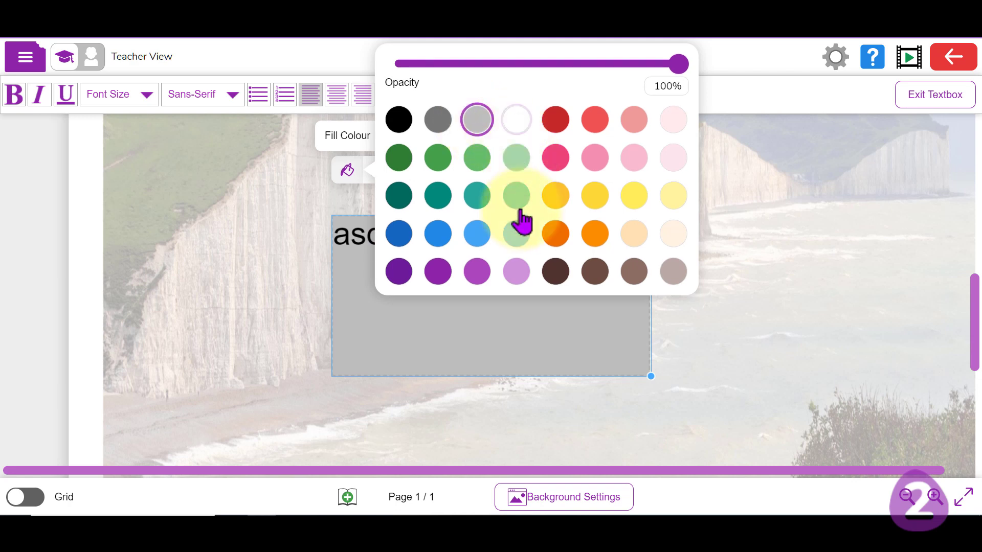
drag(674, 64, 553, 72)
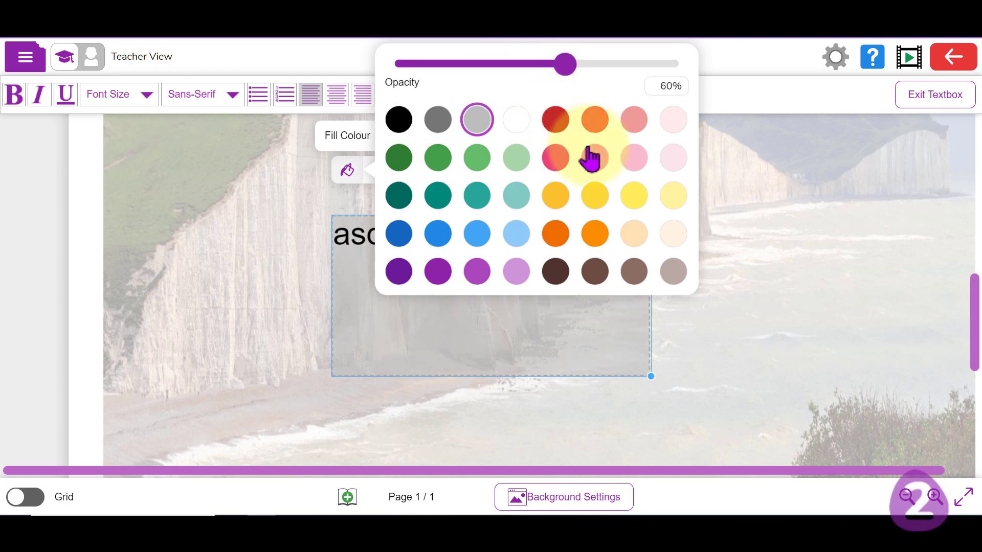
Change the "asdfadfdsaf" text box's fill to yellow, lower its opacity slightly and leave the text box.
click(634, 195)
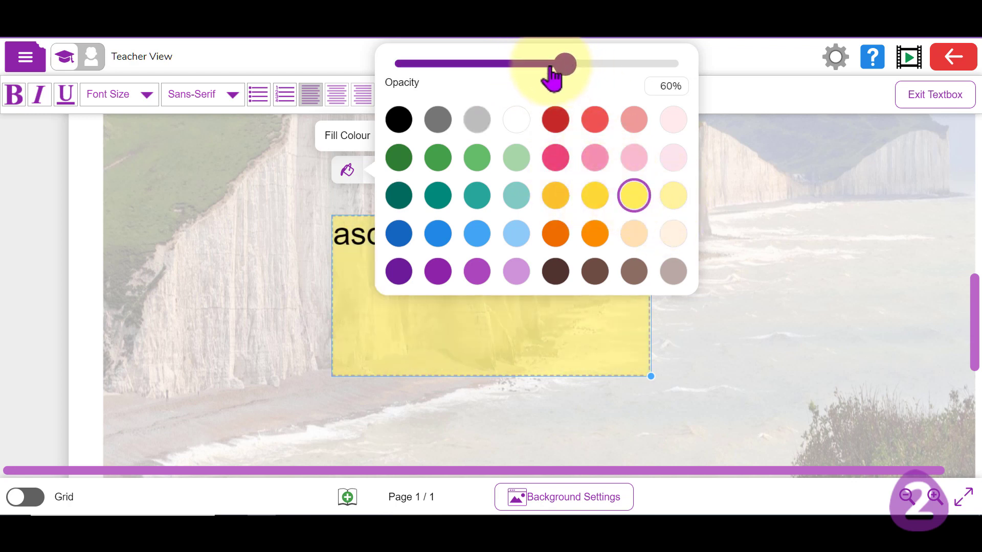
drag(552, 69, 538, 67)
click(445, 284)
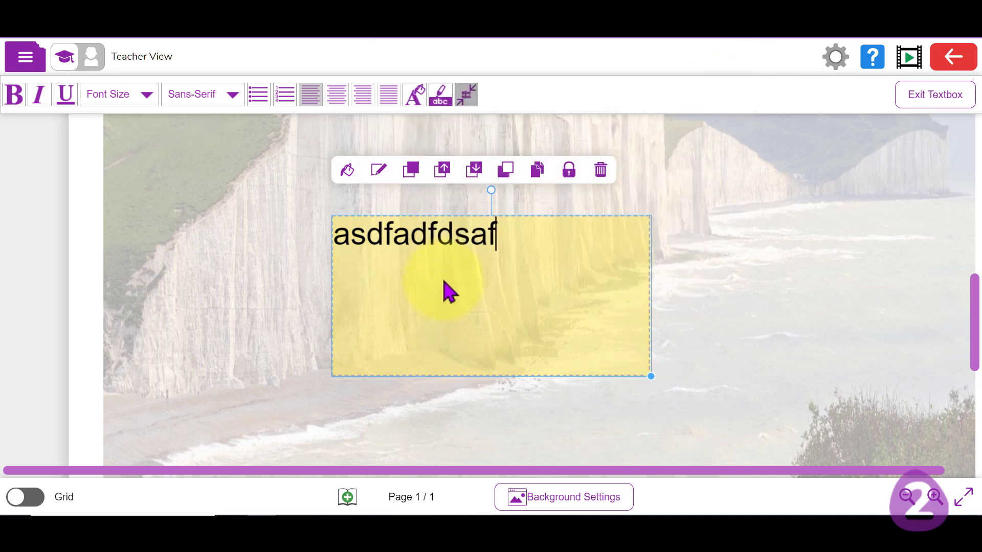
click(138, 291)
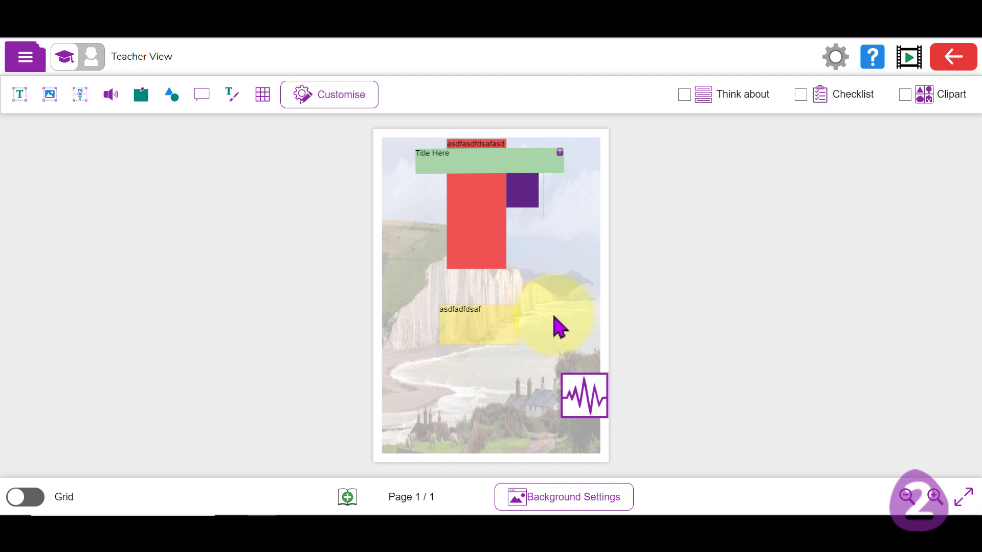
Turn on the alignment grid for the page.
click(24, 499)
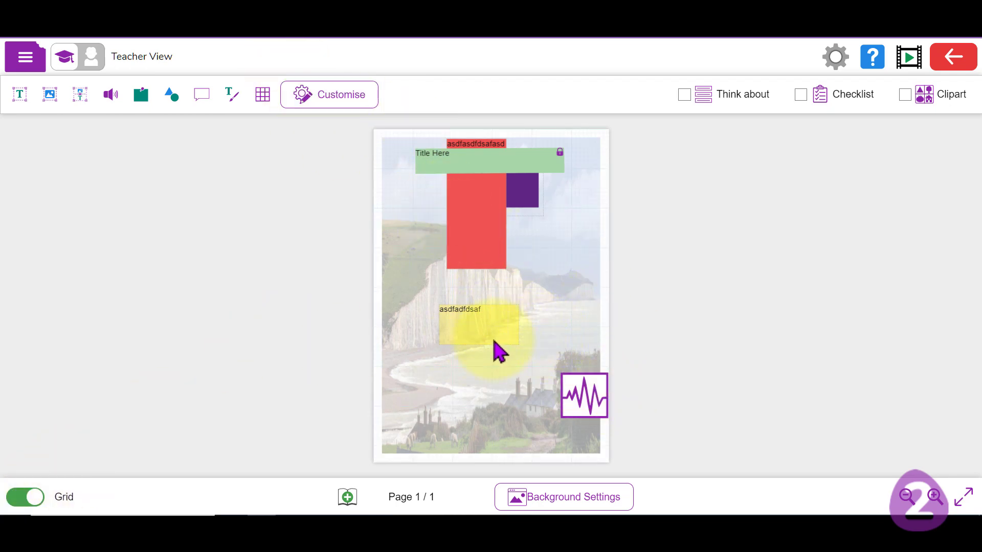
click(489, 338)
click(442, 294)
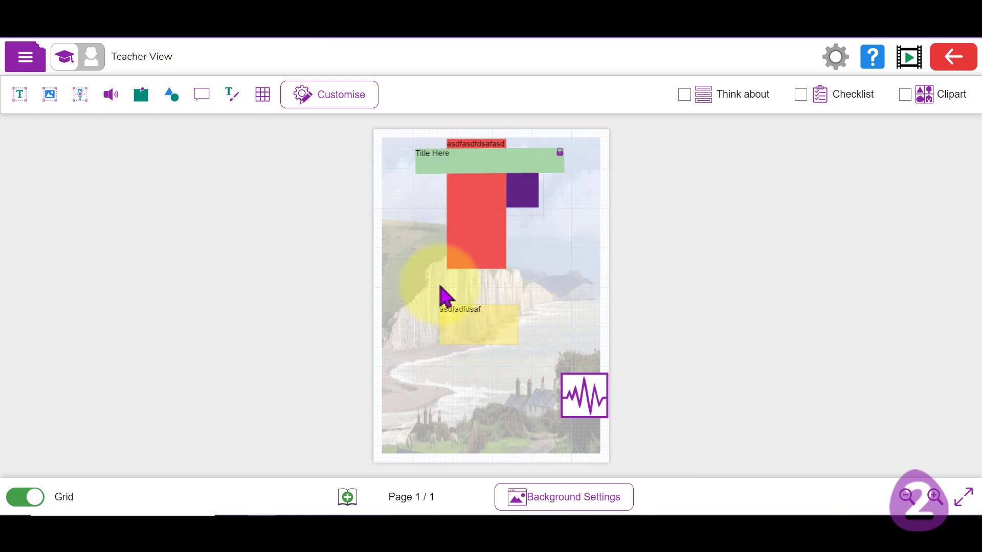
scroll(445, 297, up, 3)
scroll(440, 295, down, 5)
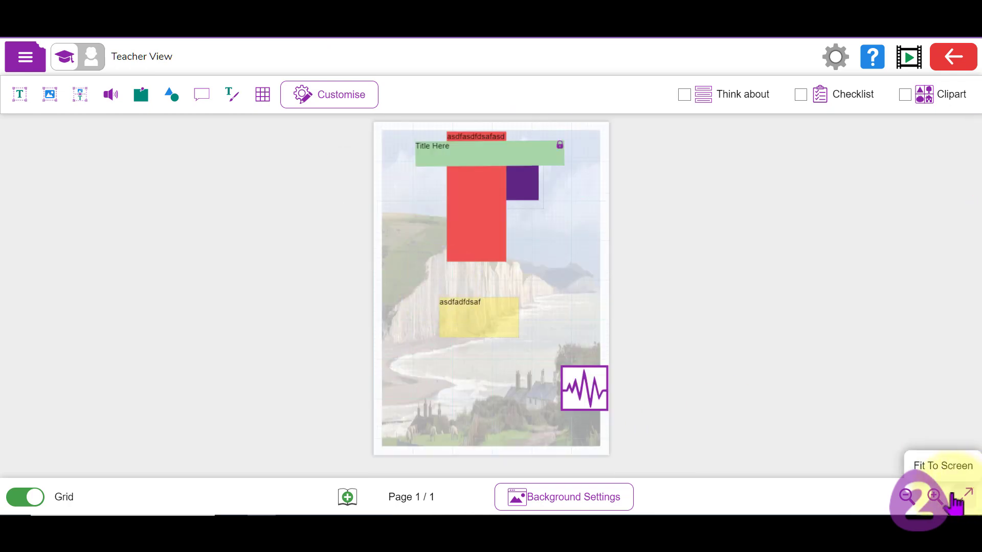
Move the yellow text box up so that it sits just below the red text box, using the grid for alignment.
click(934, 496)
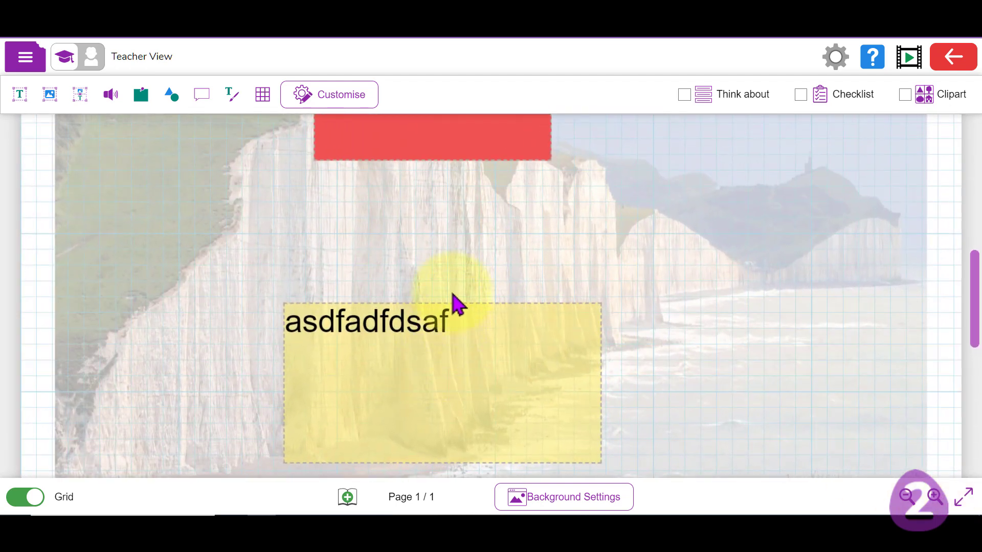
click(477, 327)
drag(487, 320, 511, 204)
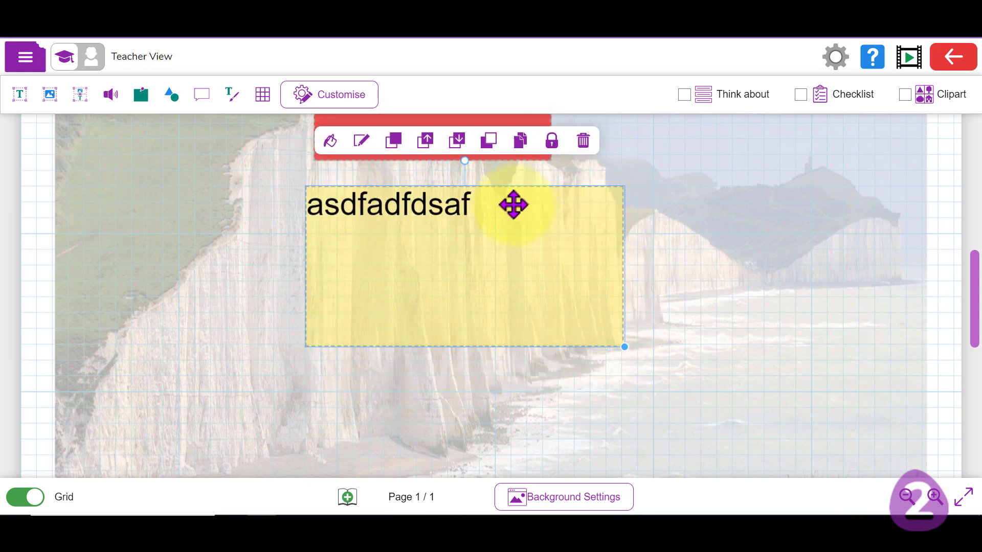
click(665, 158)
Move the red text box so that its left edge lines up with the yellow text box's, using the grid.
scroll(475, 160, down, 5)
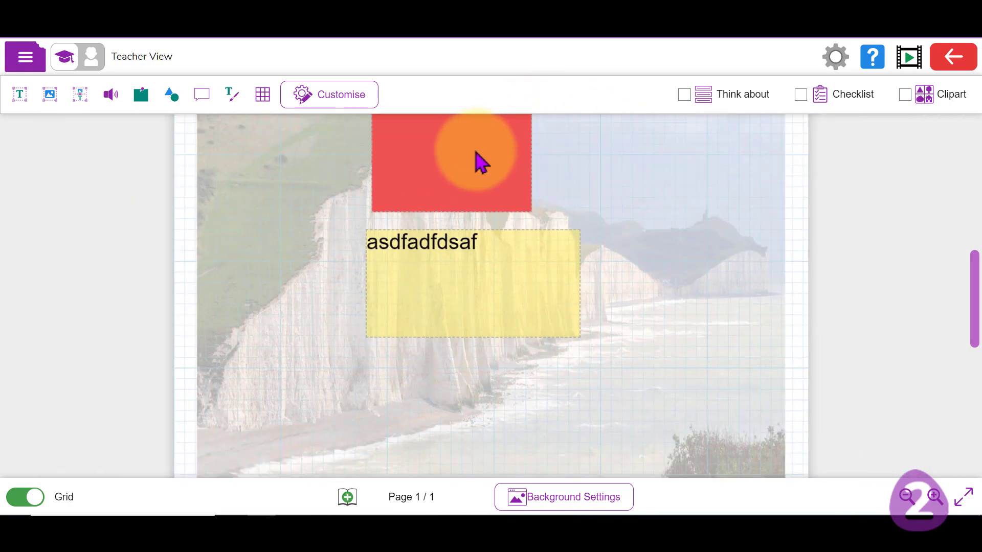
drag(494, 245, 474, 241)
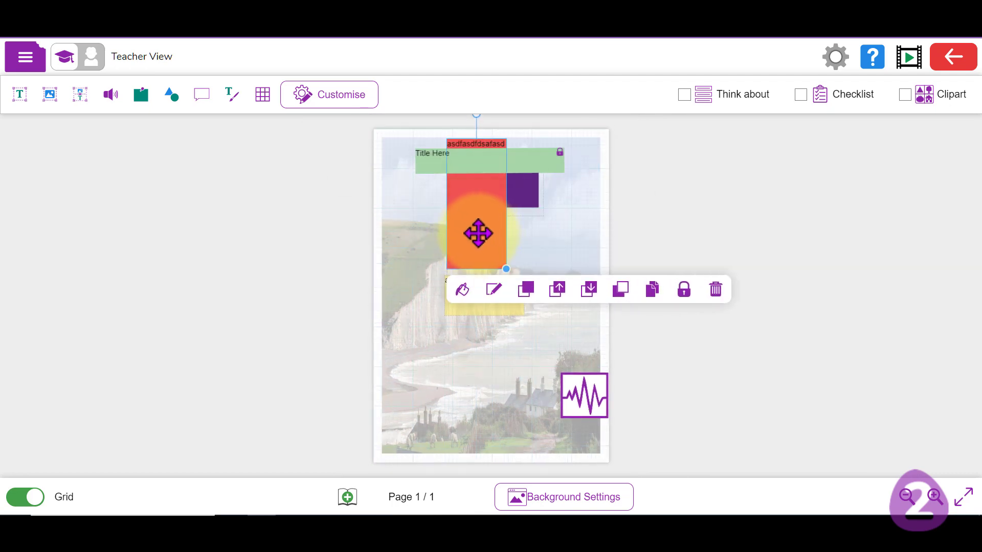
double_click(477, 232)
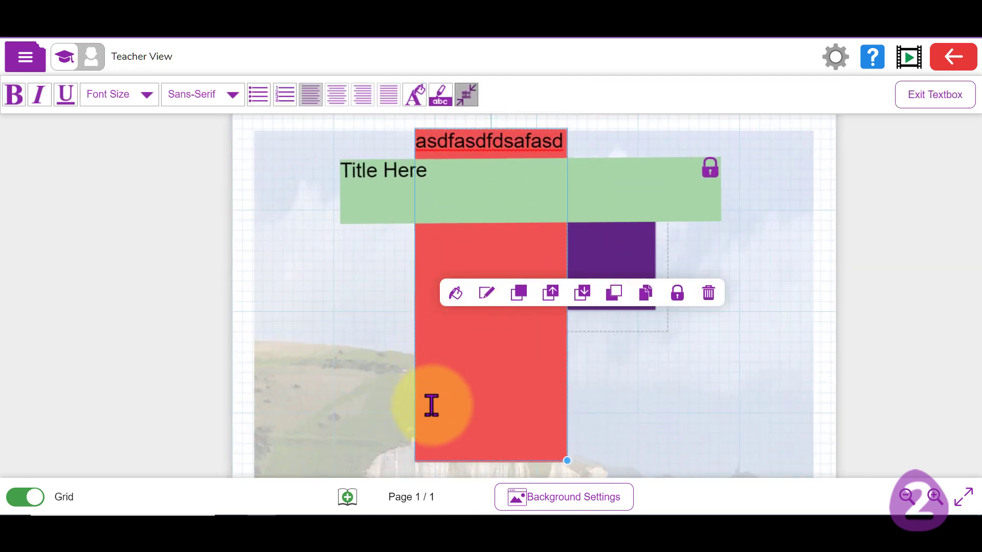
scroll(465, 384, down, 4)
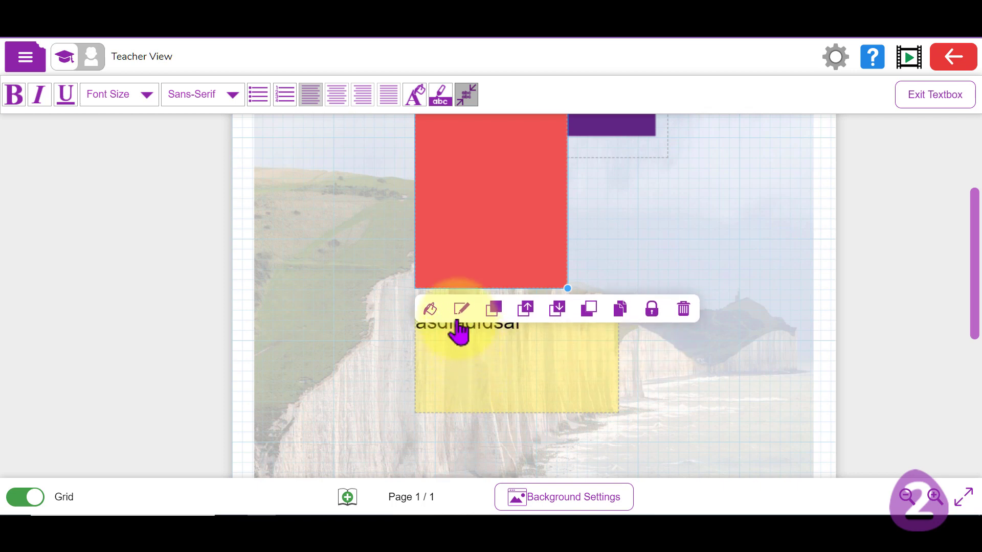
click(778, 246)
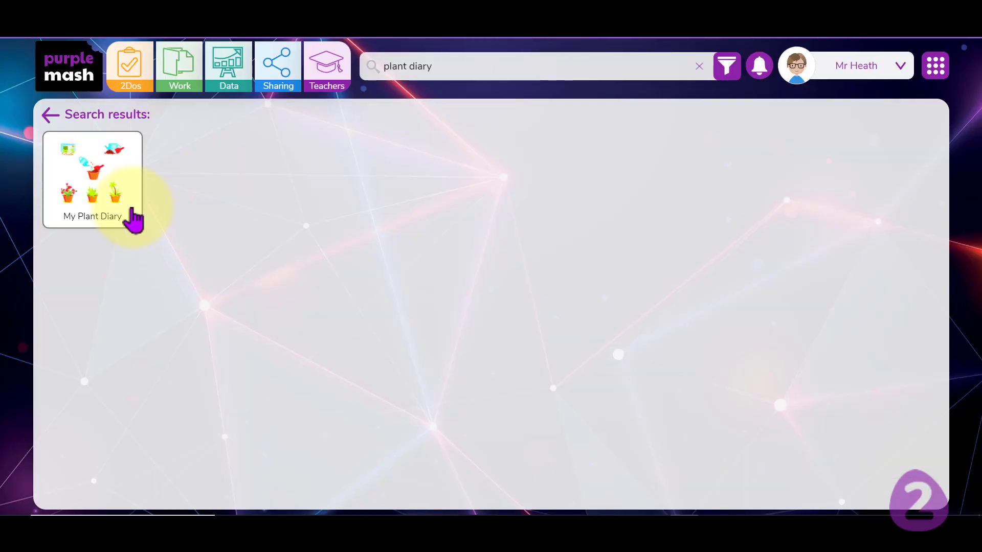
Launch the My Plant Diary activity from the Purple Mash search results and dismiss its introduction.
click(94, 173)
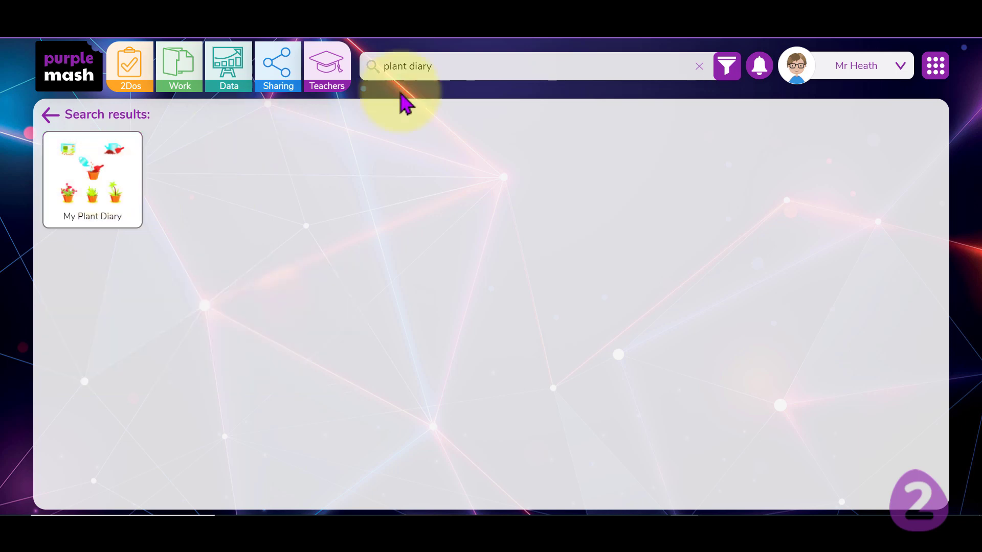
click(93, 179)
click(94, 179)
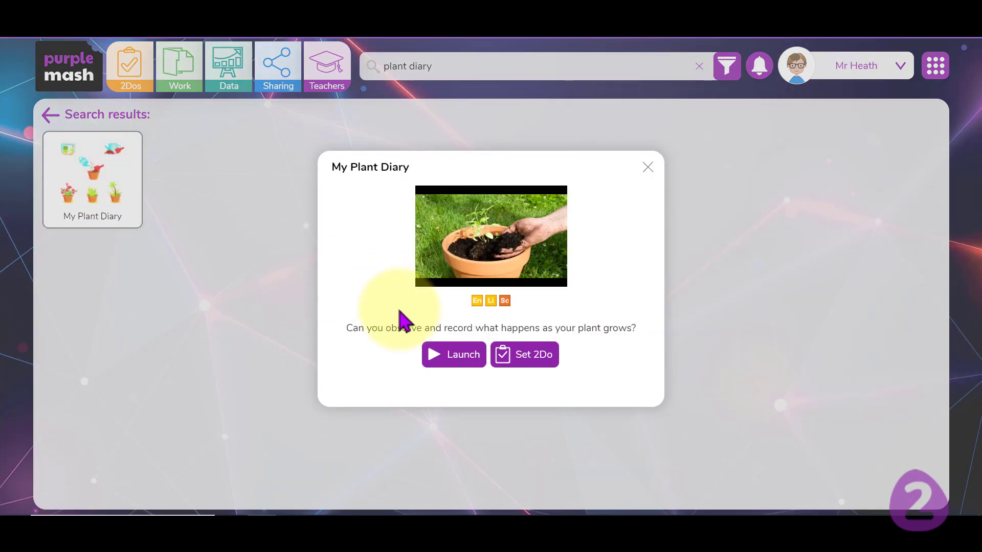
click(446, 358)
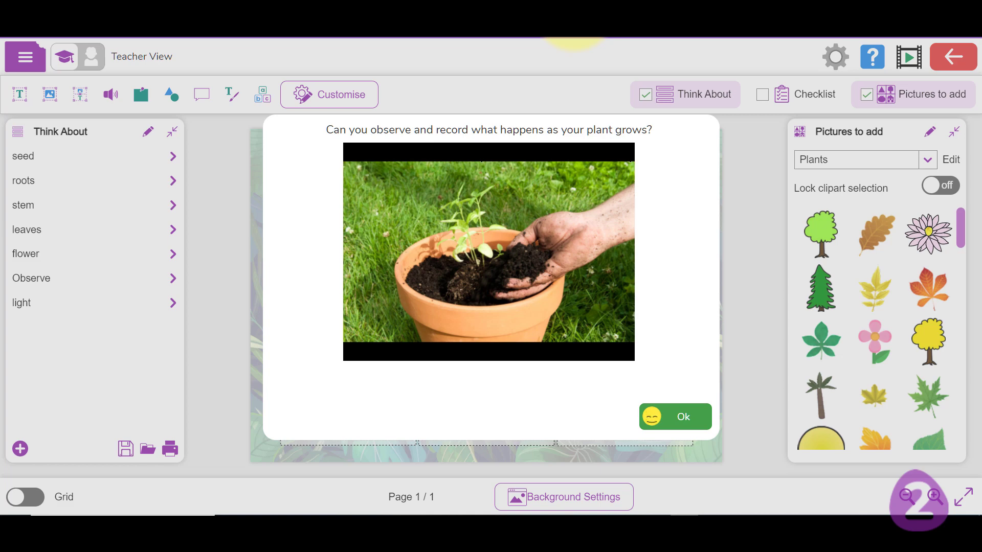
click(687, 419)
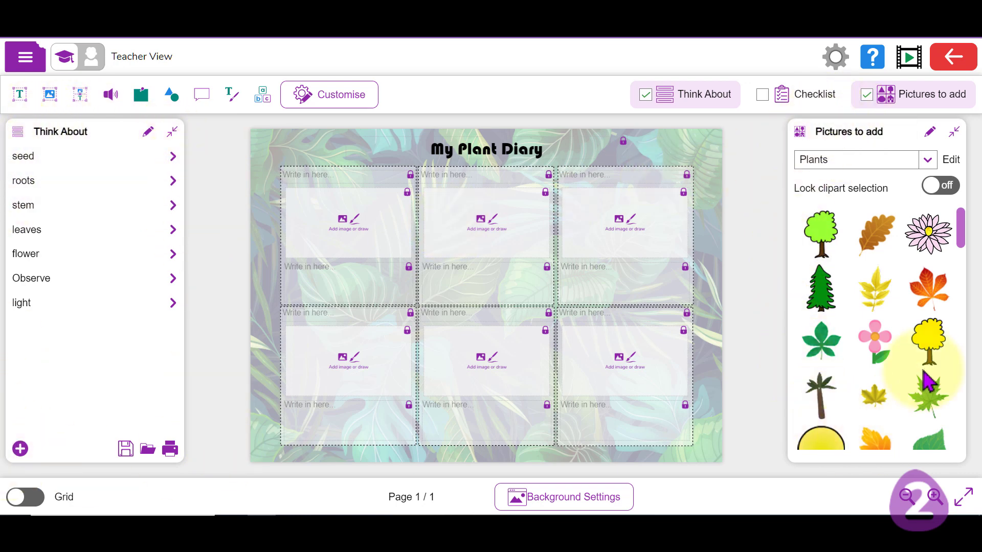
Turn on the checklist for the plant diary and switch to Child View.
drag(880, 237, 607, 226)
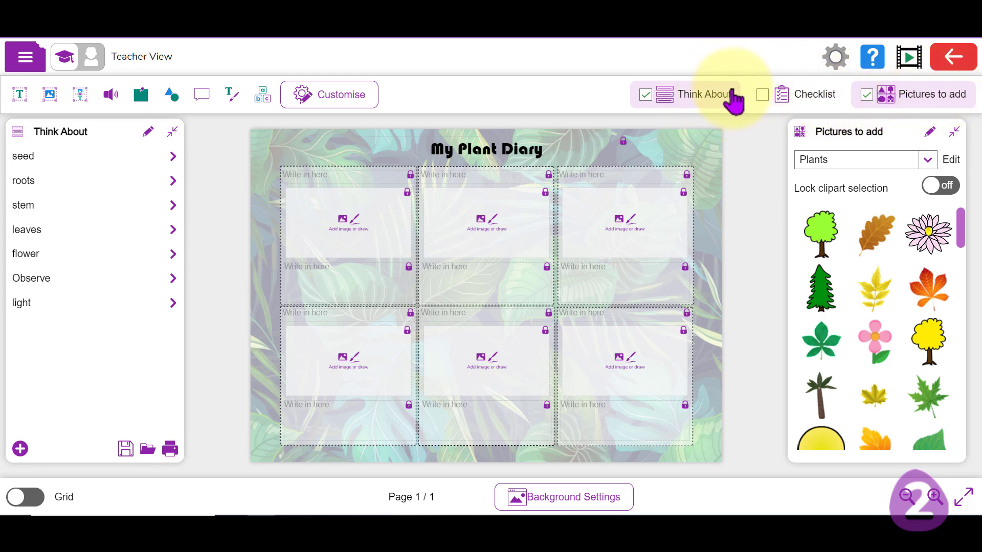
click(762, 96)
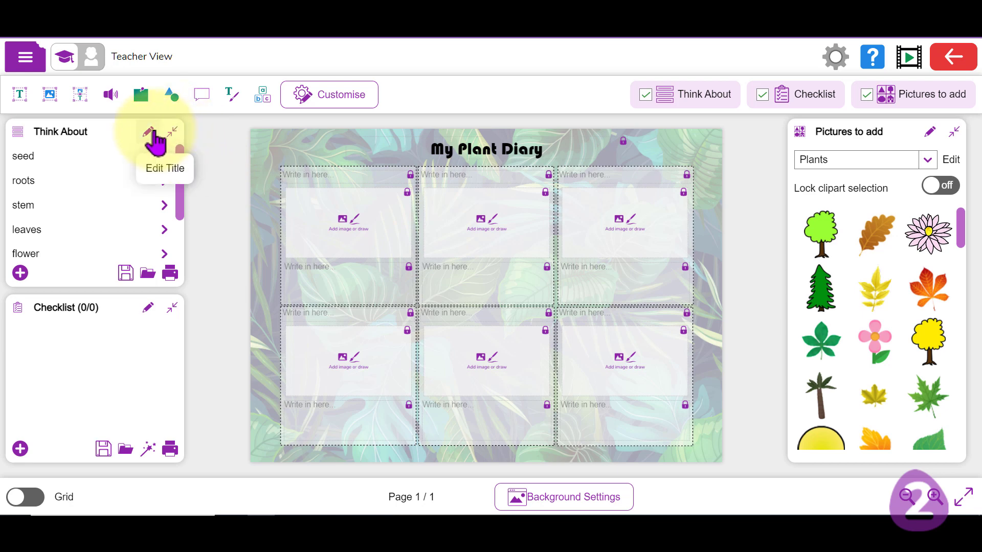
click(82, 59)
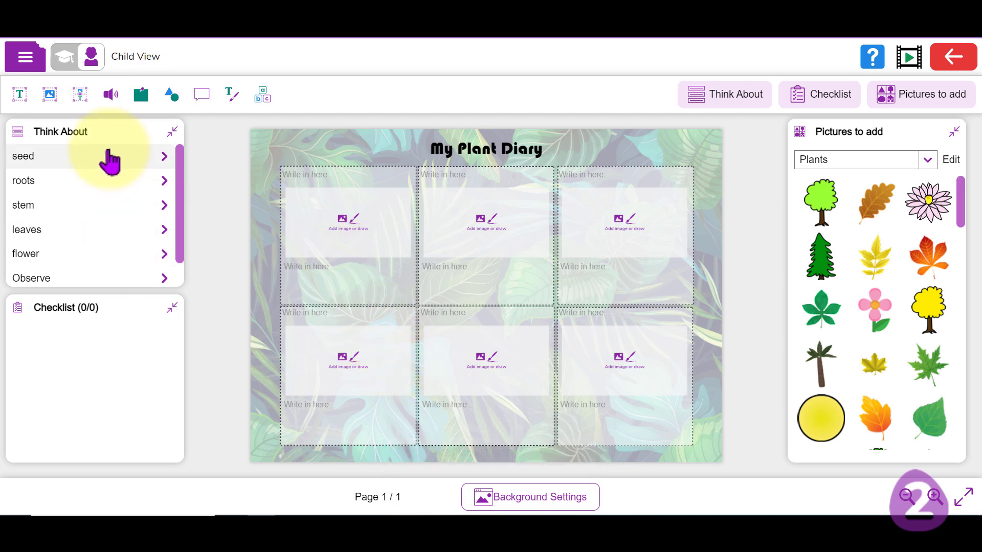
Insert the seed prompt's text "When you plant a seed" into the lower text box of the top-right frame and continue it with "asdfasdfdsafasdfa".
click(126, 163)
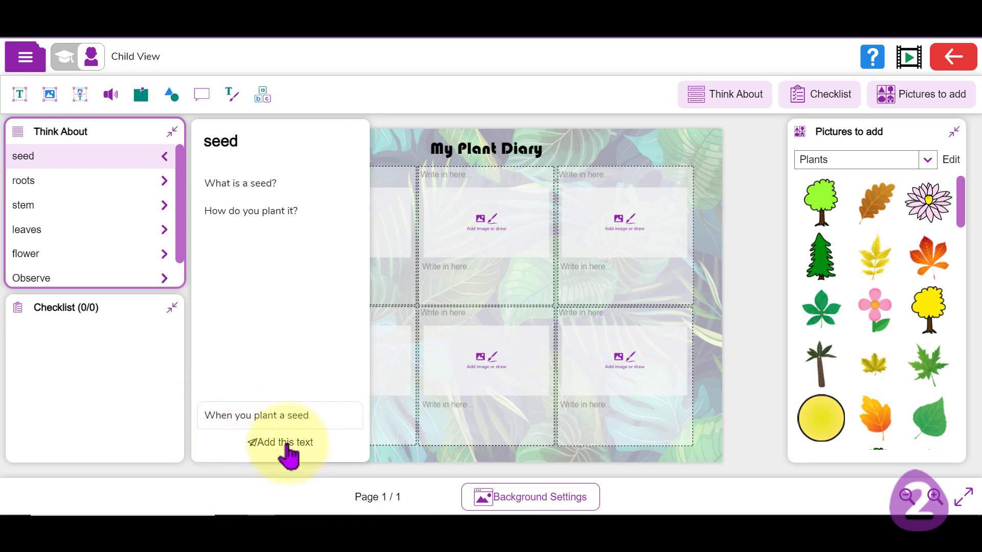
click(597, 289)
click(592, 270)
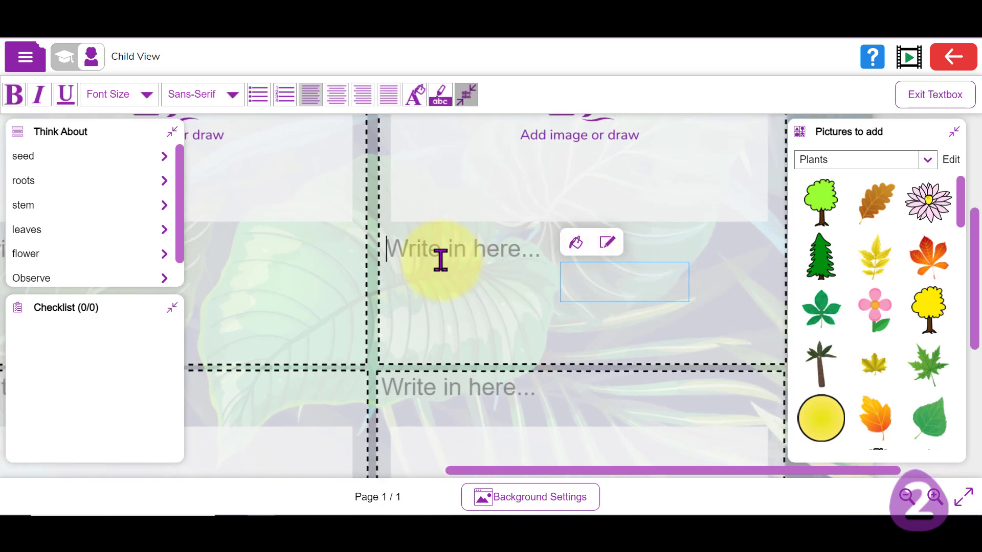
click(67, 160)
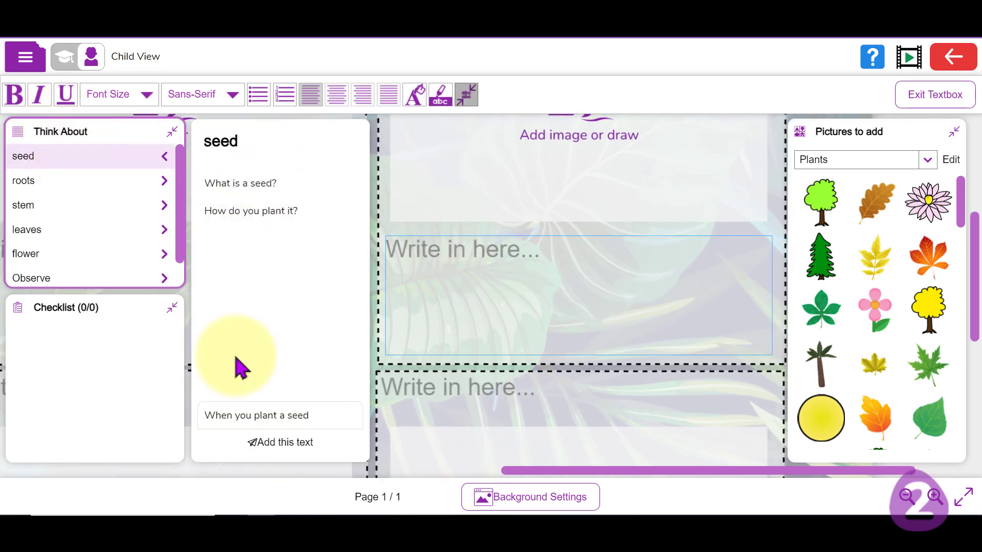
click(281, 443)
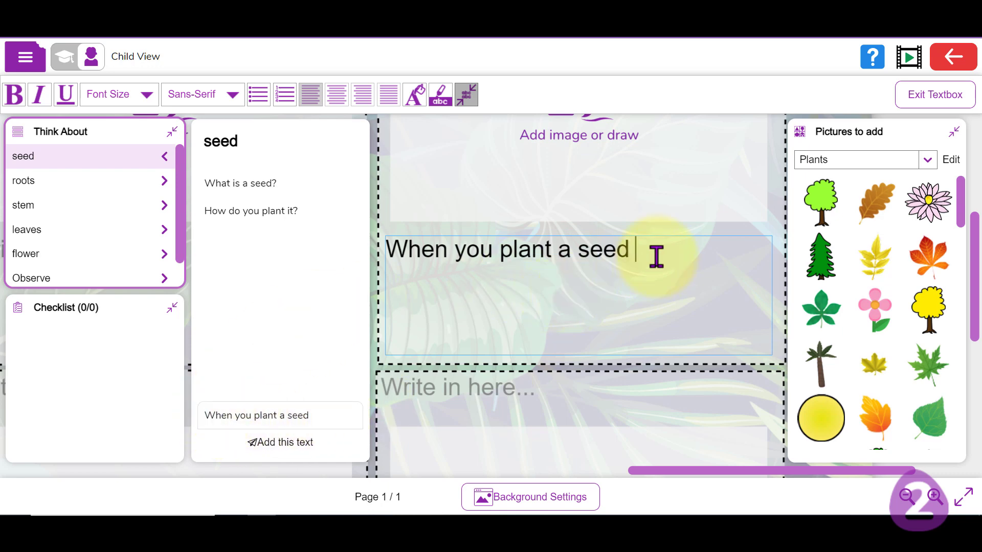
text(asdfasdfdsafasdfa)
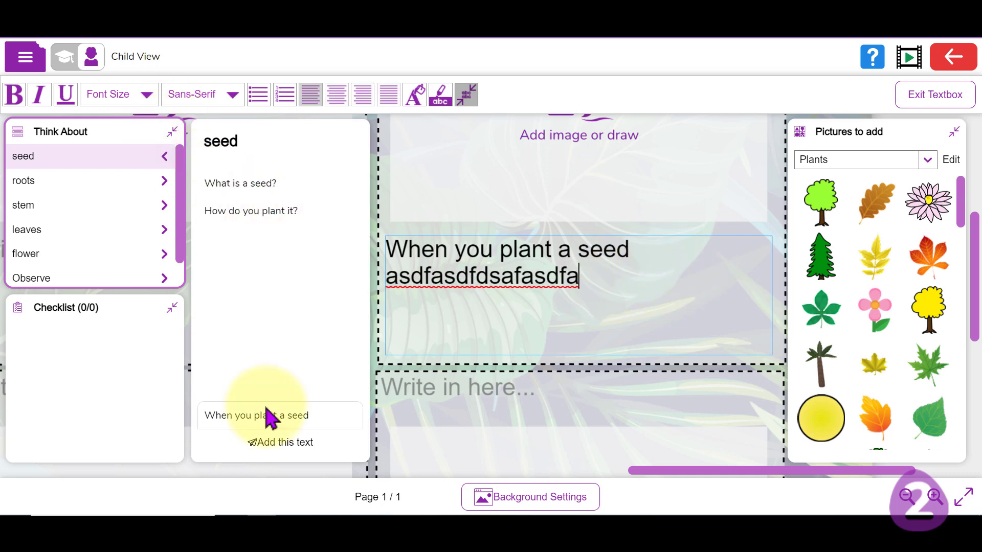
Delete all the text from the top-right frame's lower text box and leave the text box.
drag(556, 290, 386, 245)
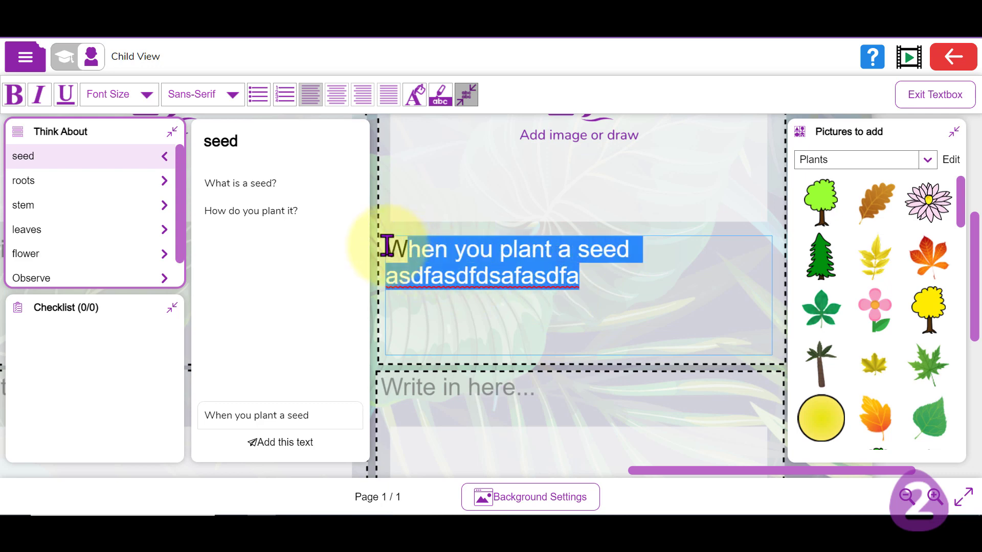
click(373, 246)
triple_click(394, 238)
key(BackSpace)
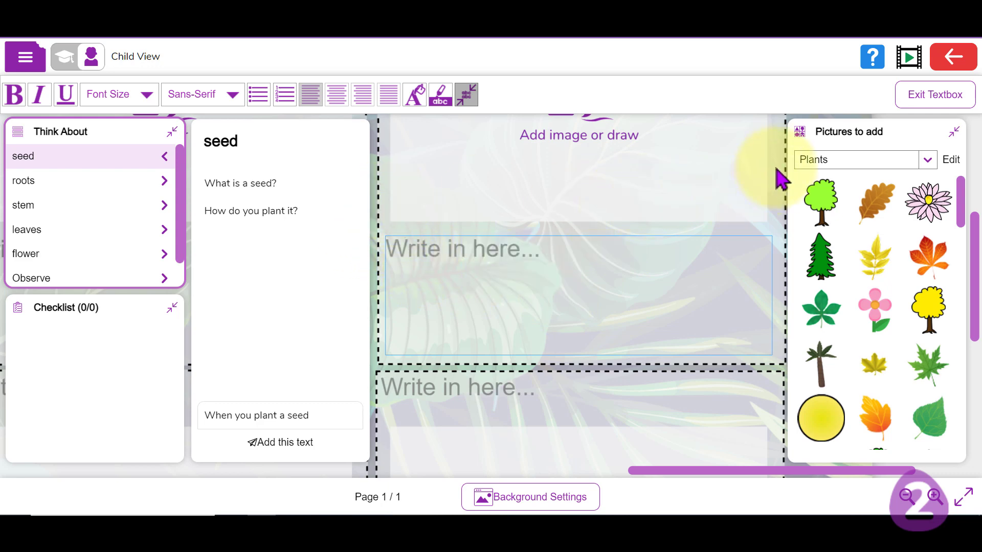
click(777, 176)
click(417, 281)
click(377, 251)
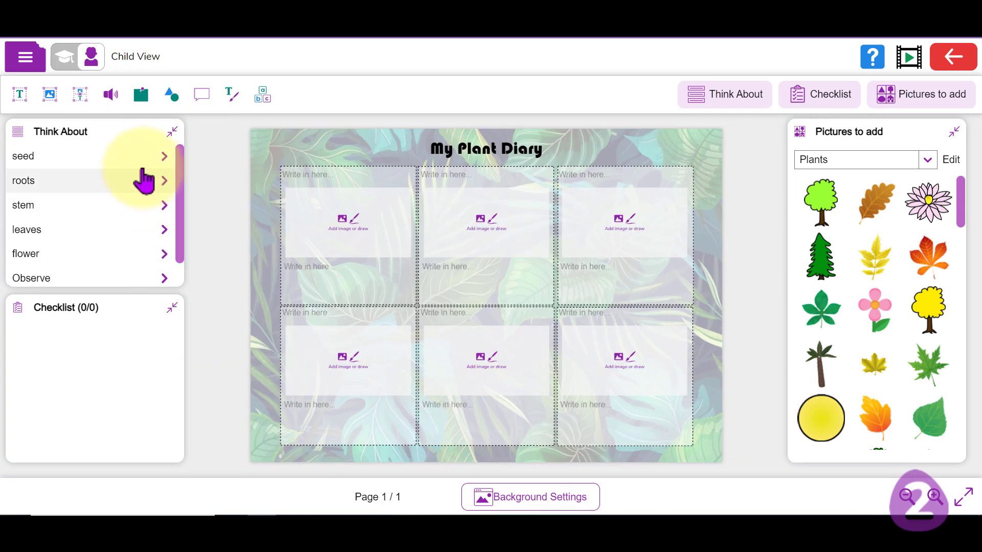
Return to Teacher View and open the seed prompt to examine its title, writing tips and text to send.
click(78, 61)
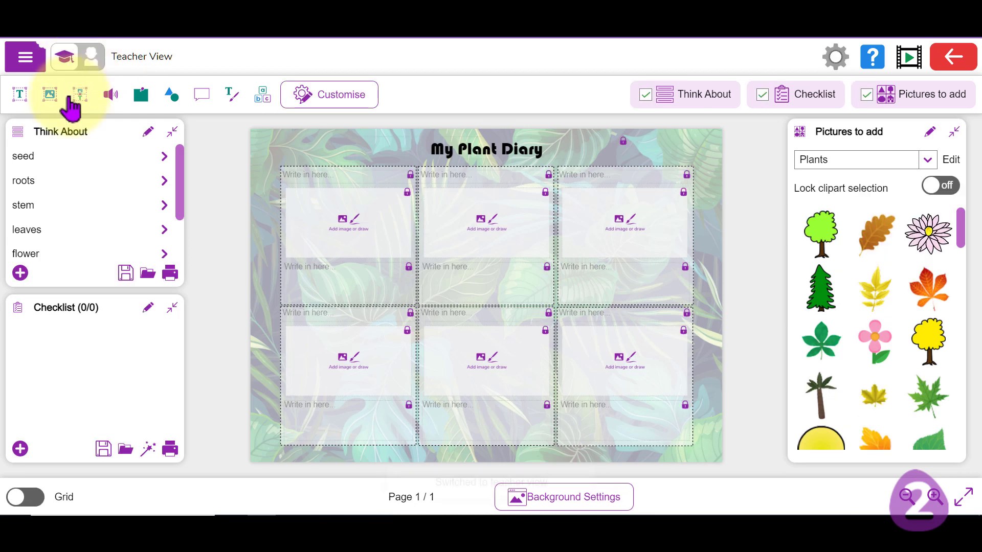
click(98, 158)
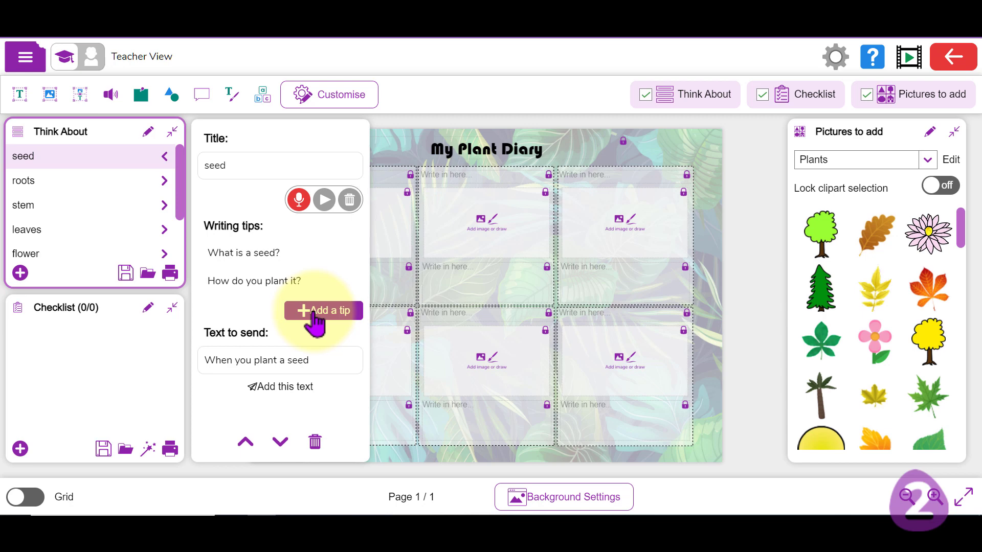
drag(315, 362, 189, 361)
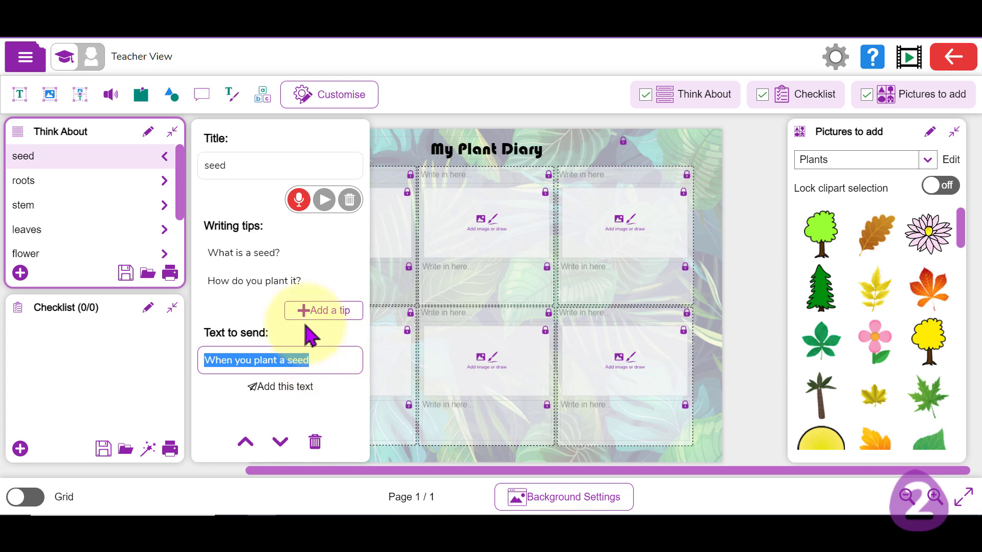
drag(185, 186, 186, 256)
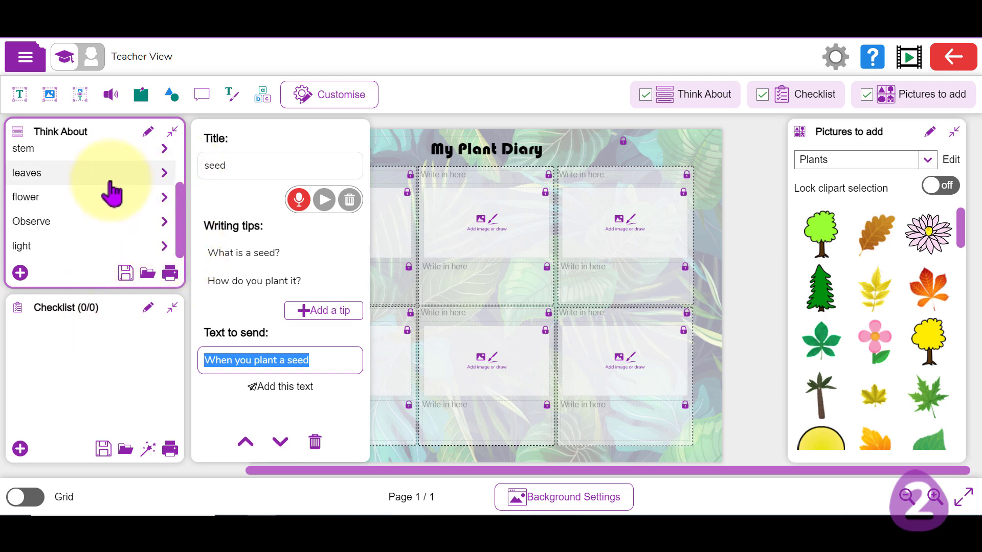
scroll(110, 193, up, 2)
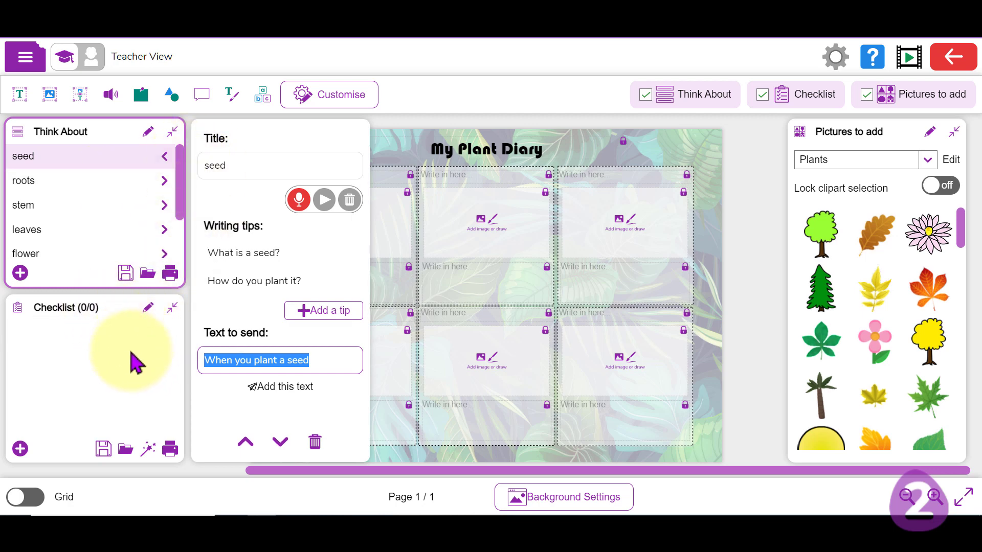
click(748, 209)
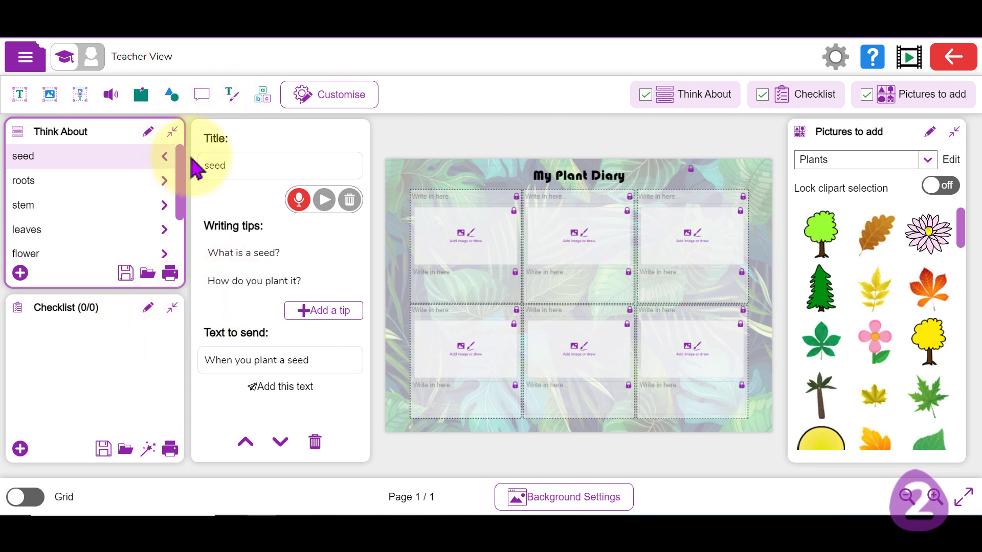
Look through the writing tips and text to send of the roots, stem, leaves, Observe and light prompts.
click(80, 184)
click(86, 210)
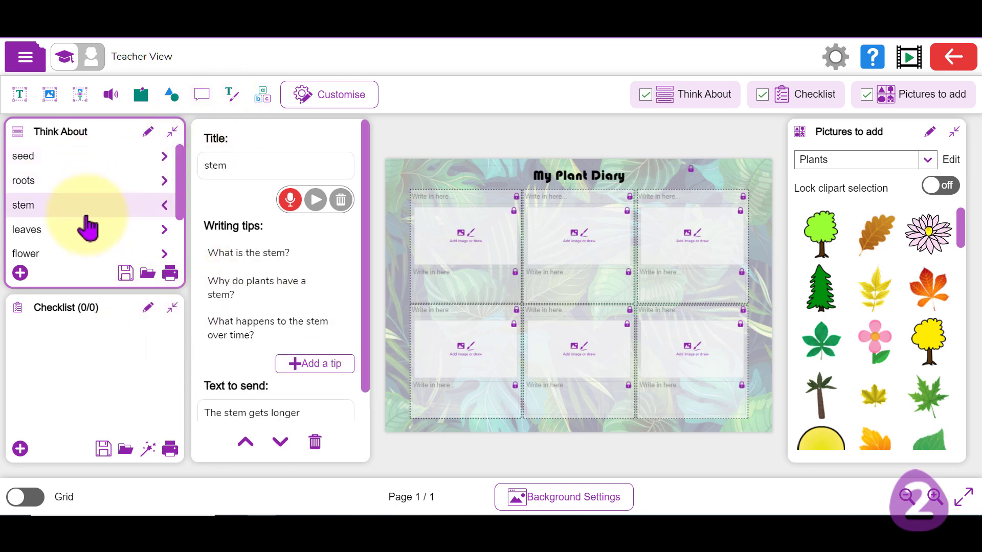
click(95, 231)
scroll(100, 225, down, 1)
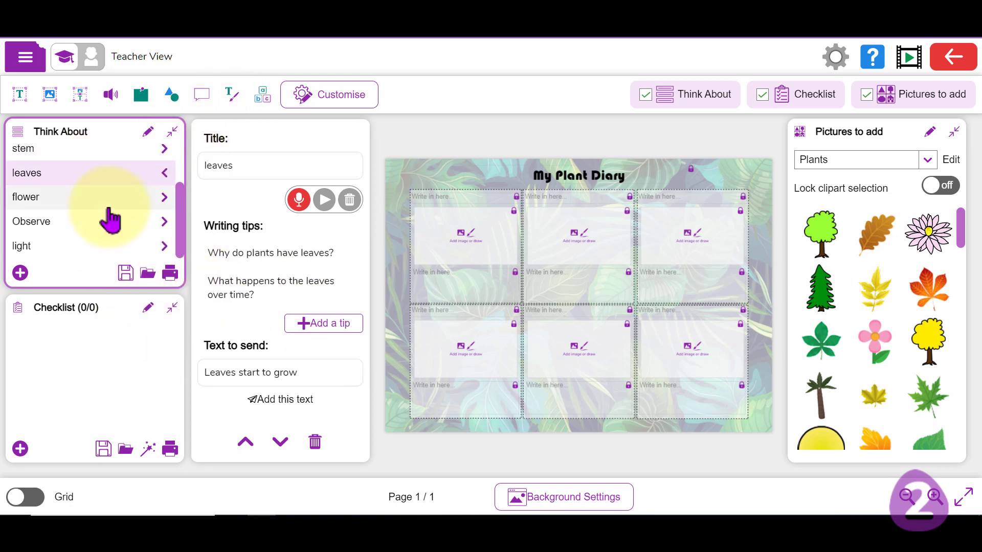
click(84, 231)
click(92, 251)
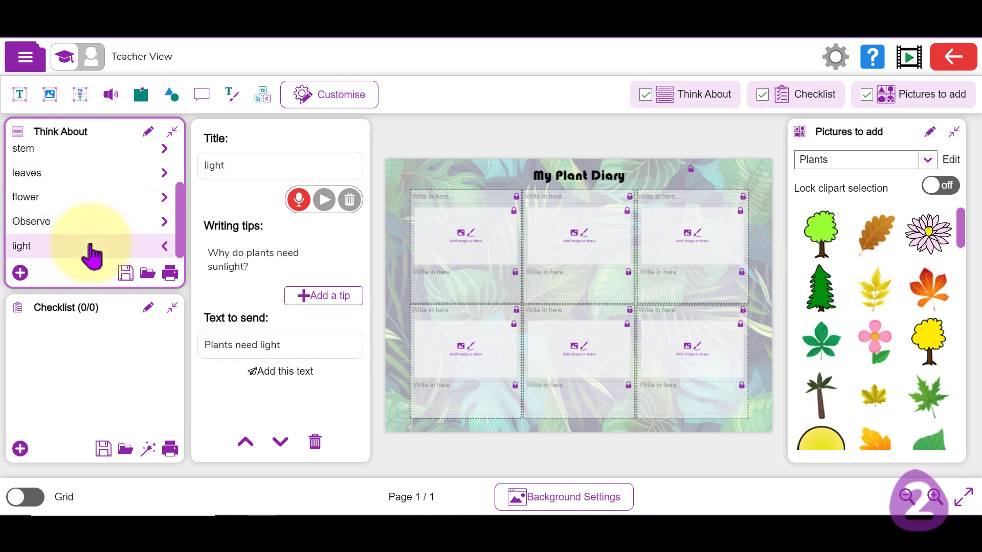
Delete the flower prompt from Think About, add a new blank prompt and close its details.
click(97, 200)
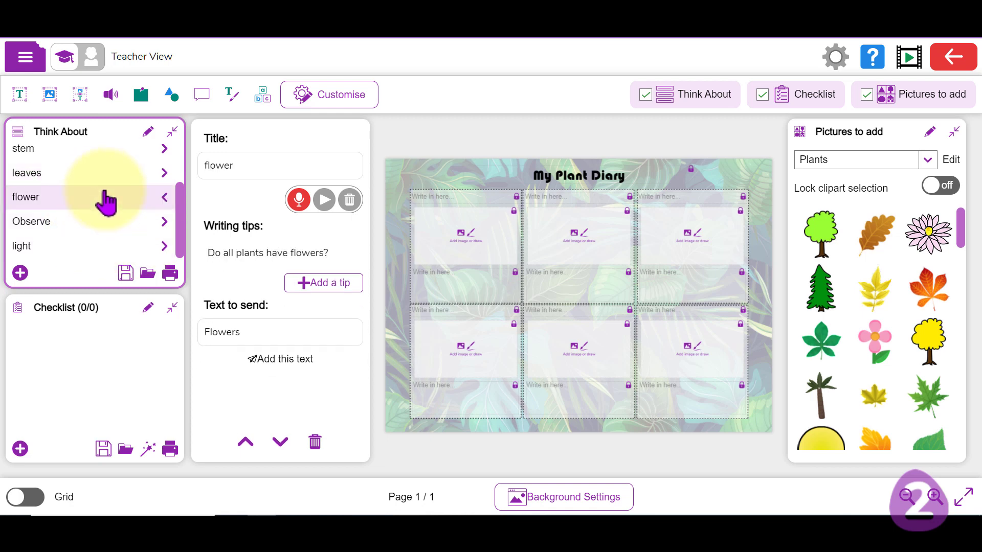
click(315, 440)
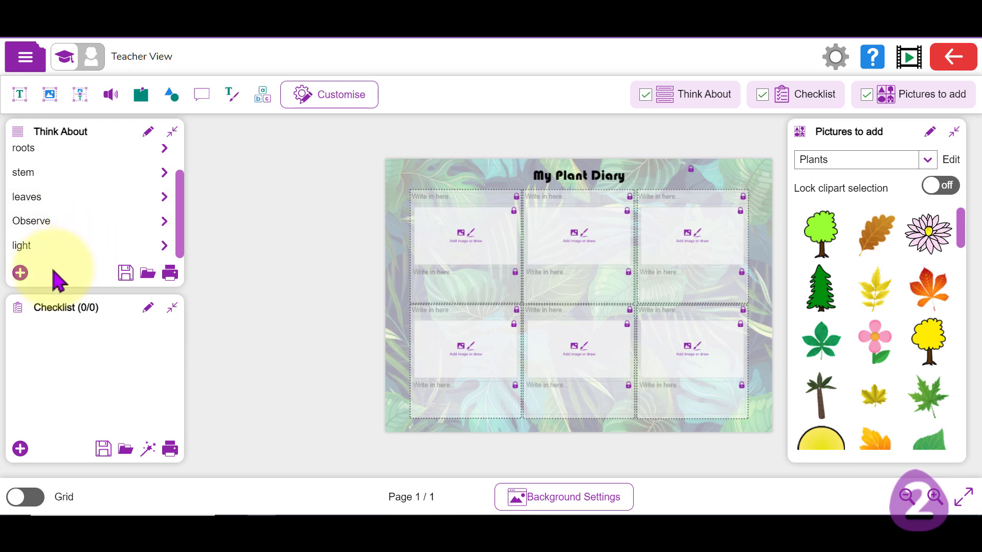
click(20, 273)
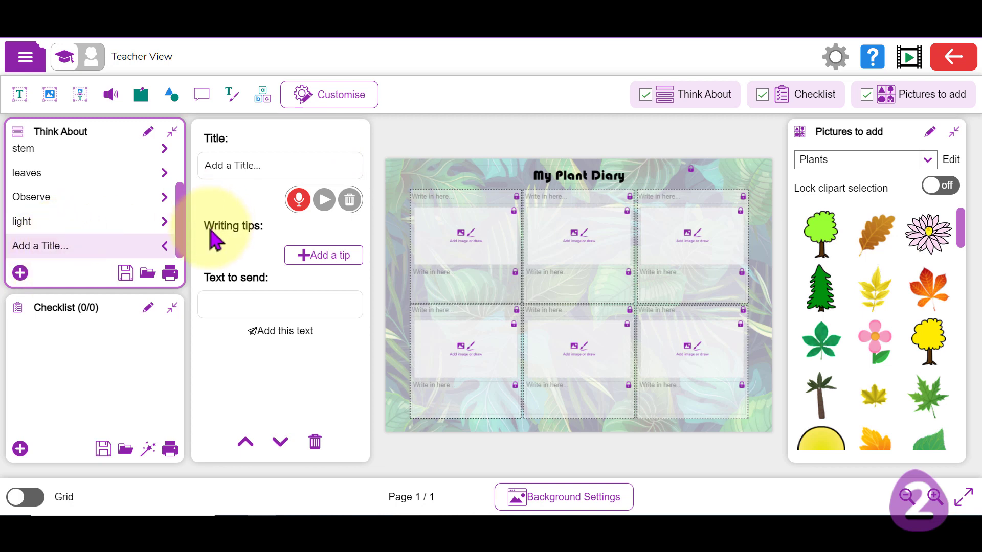
click(165, 246)
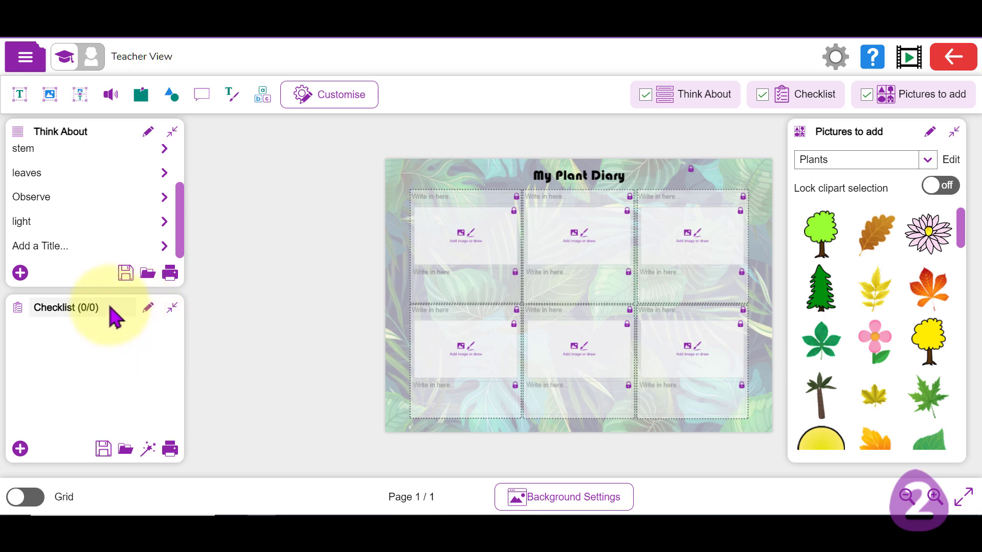
Open the checklist's title for editing and leave it again.
click(148, 308)
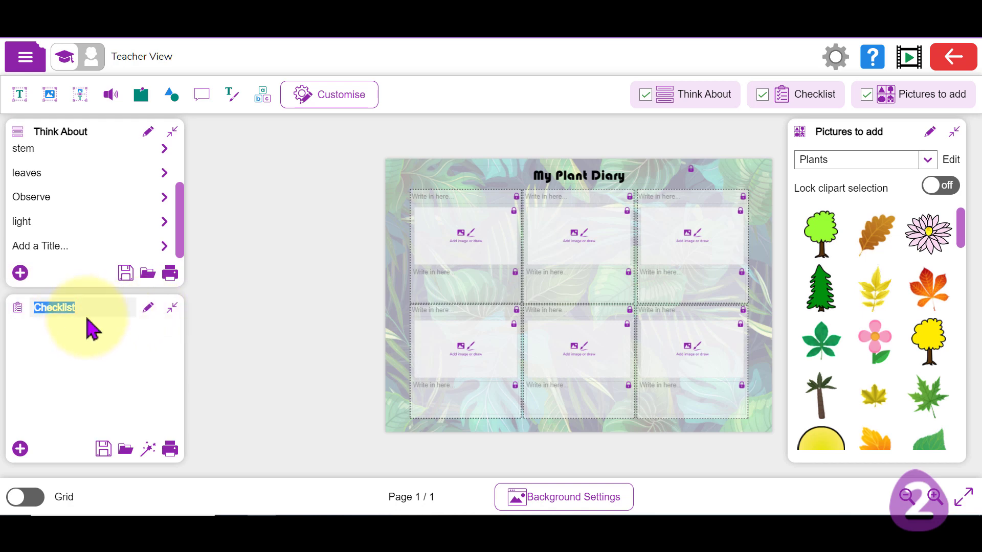
click(236, 357)
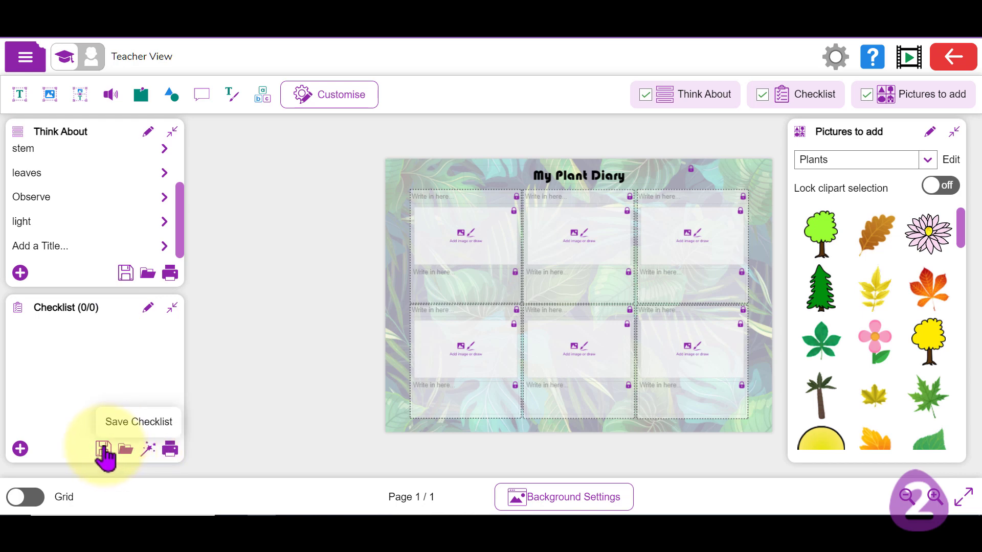
Load the ready-made KS2 checklist "Example checklist - KS2 English - upper" into the activity's checklist.
click(149, 450)
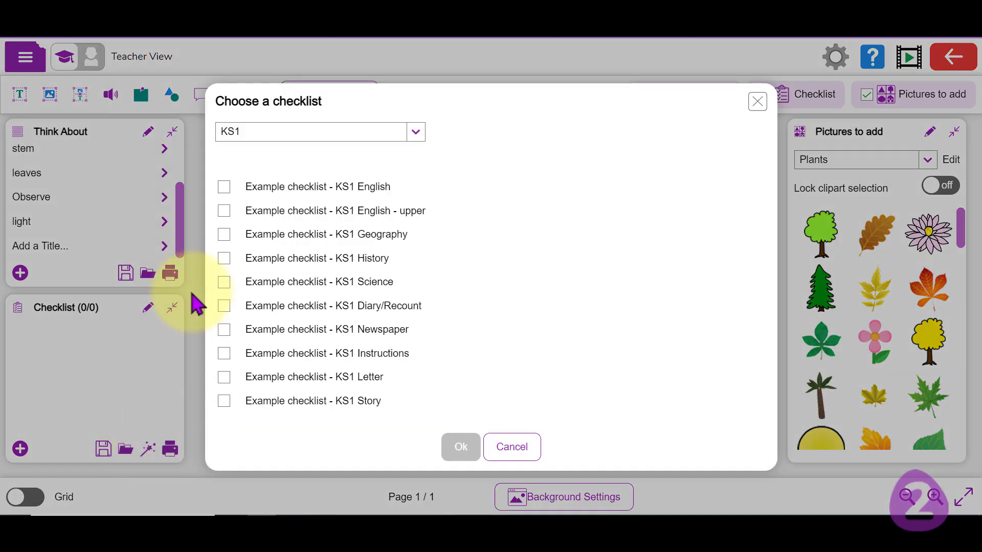
click(412, 133)
click(393, 160)
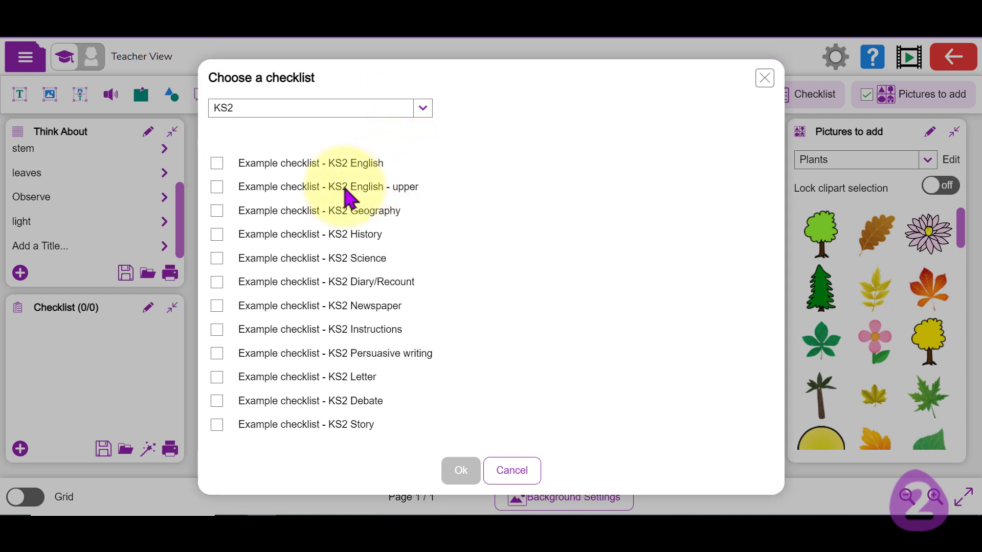
click(295, 188)
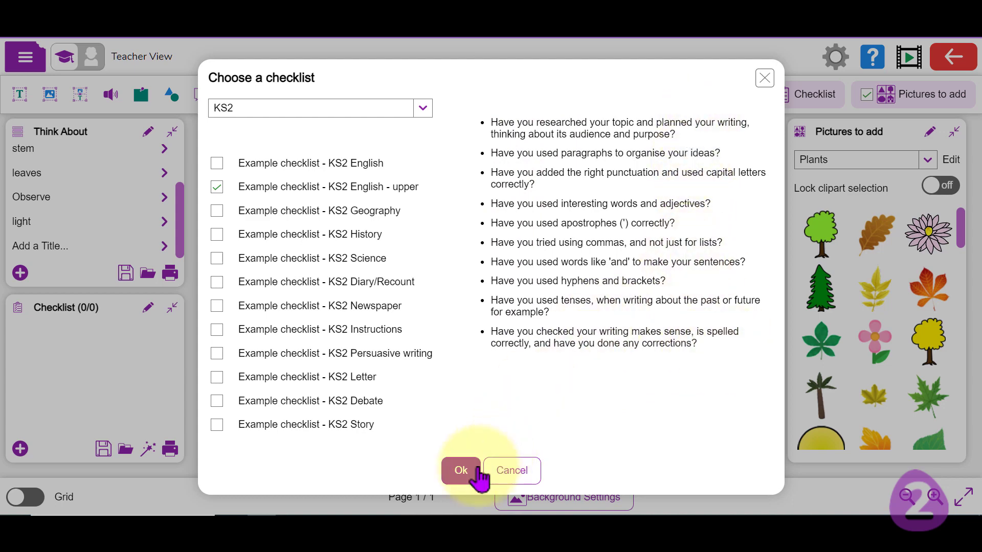
click(462, 473)
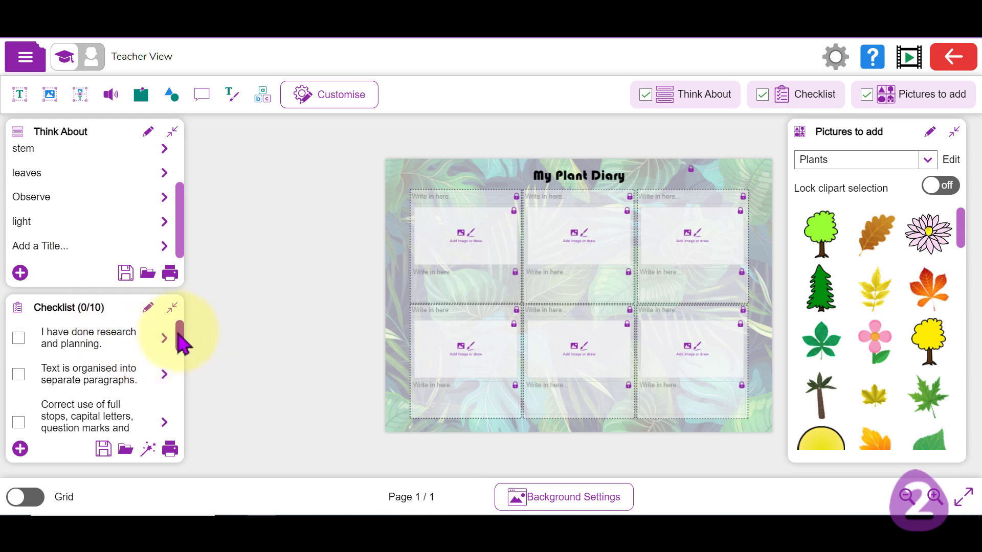
Delete the checklist items about research and planning, separate paragraphs, apostrophes and commas.
click(83, 339)
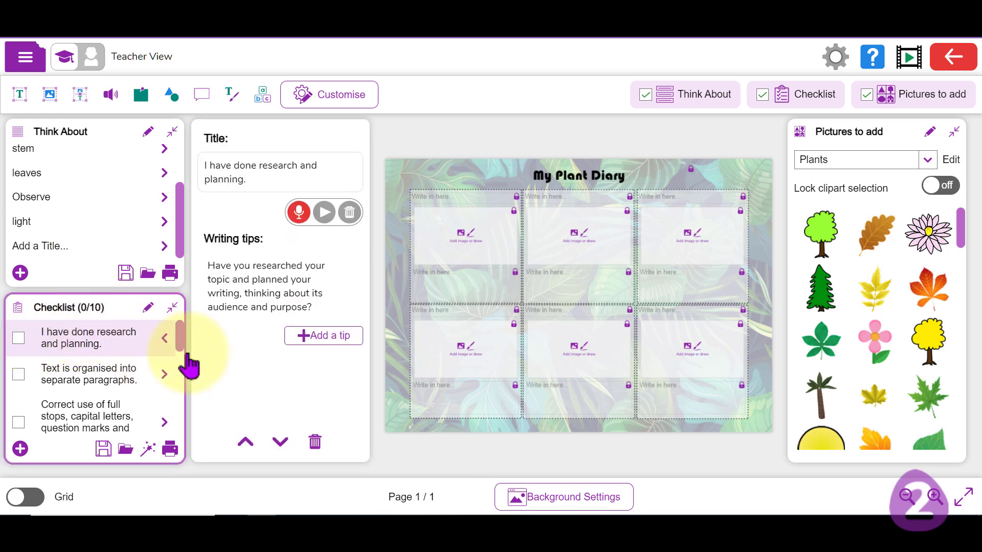
click(314, 443)
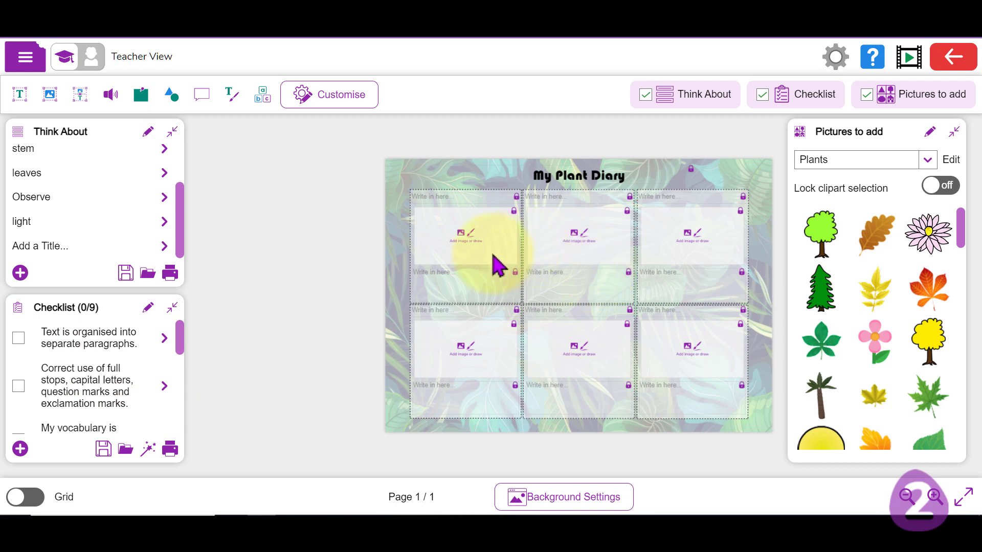
click(129, 339)
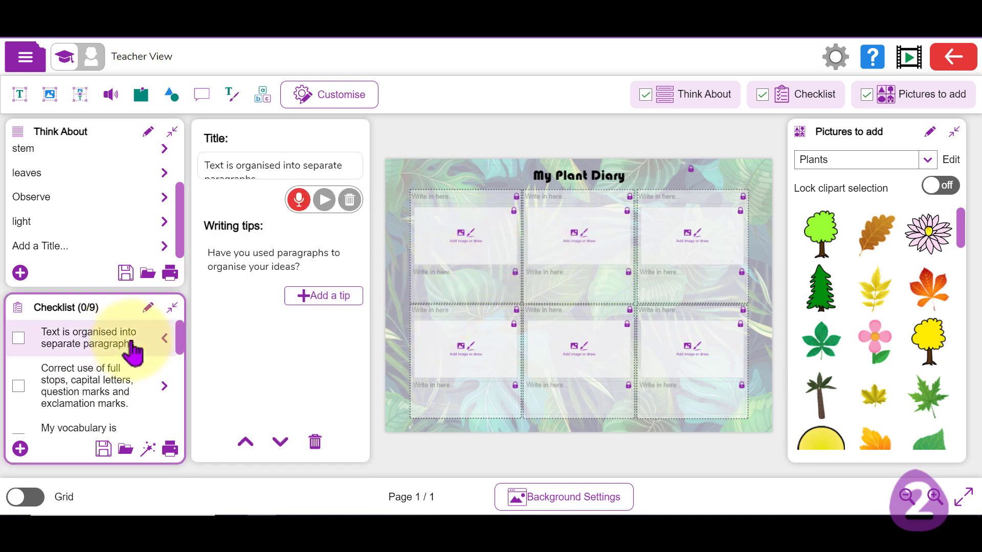
click(313, 443)
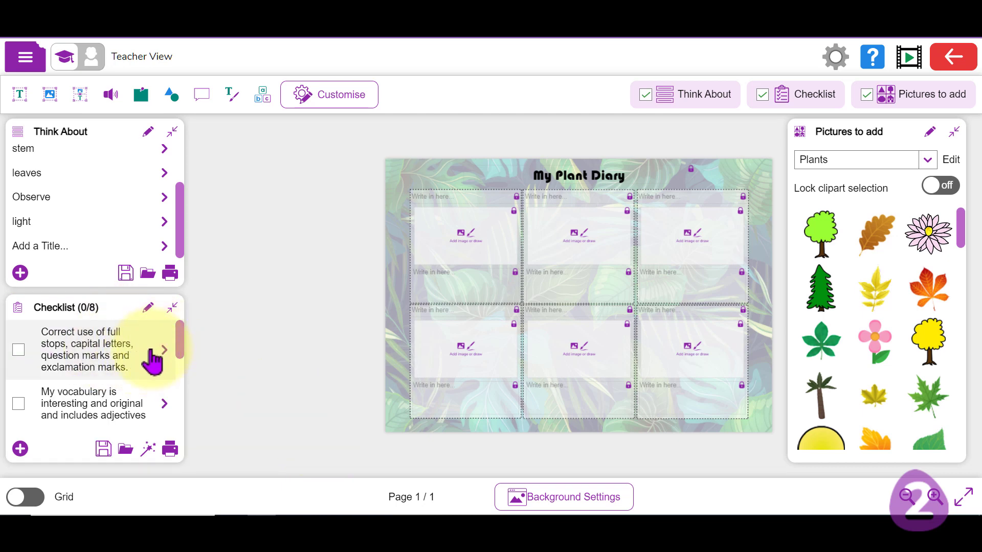
scroll(138, 361, down, 3)
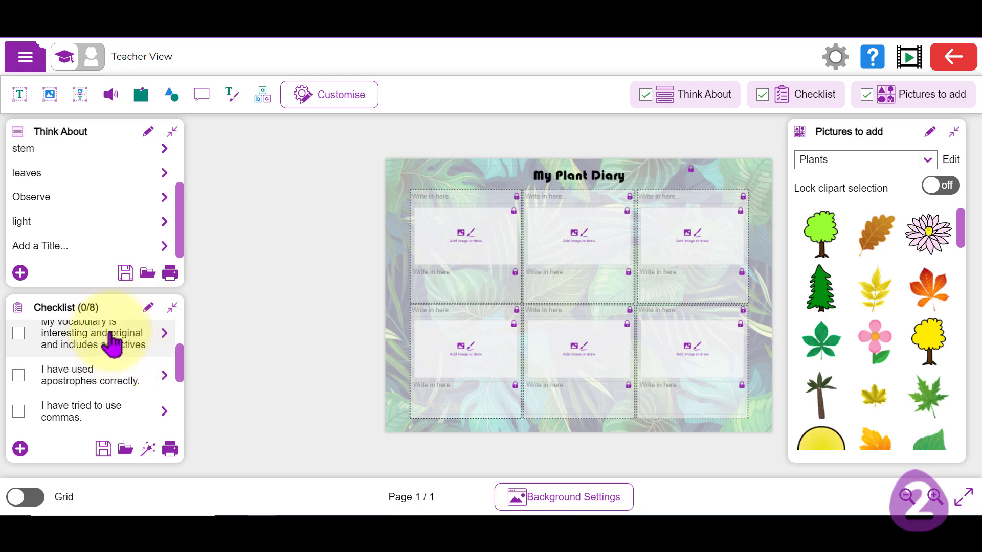
click(123, 379)
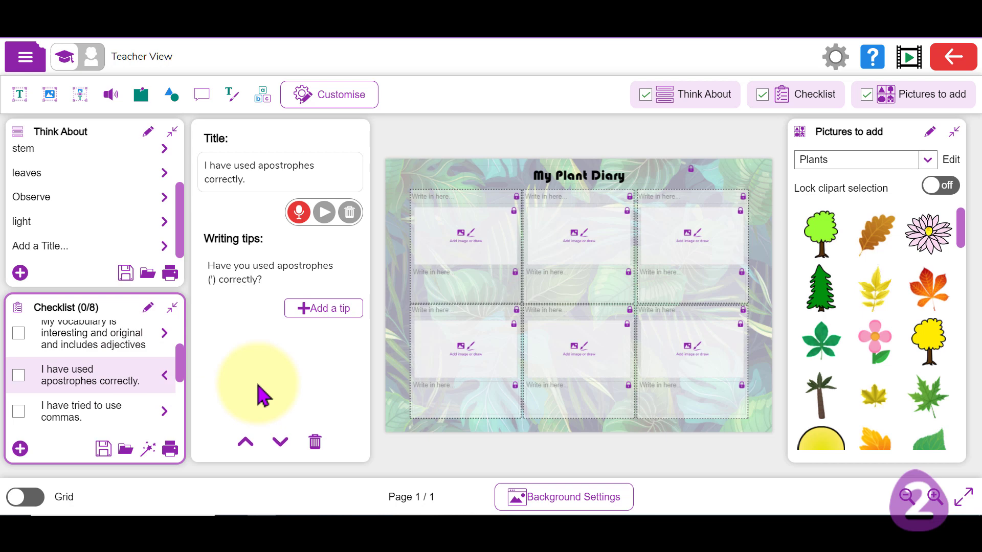
click(314, 444)
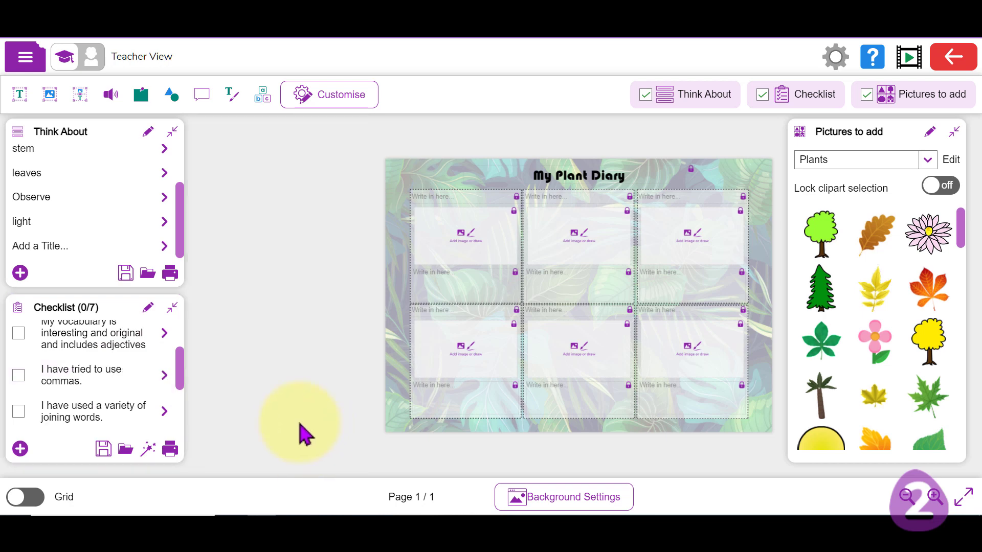
click(108, 379)
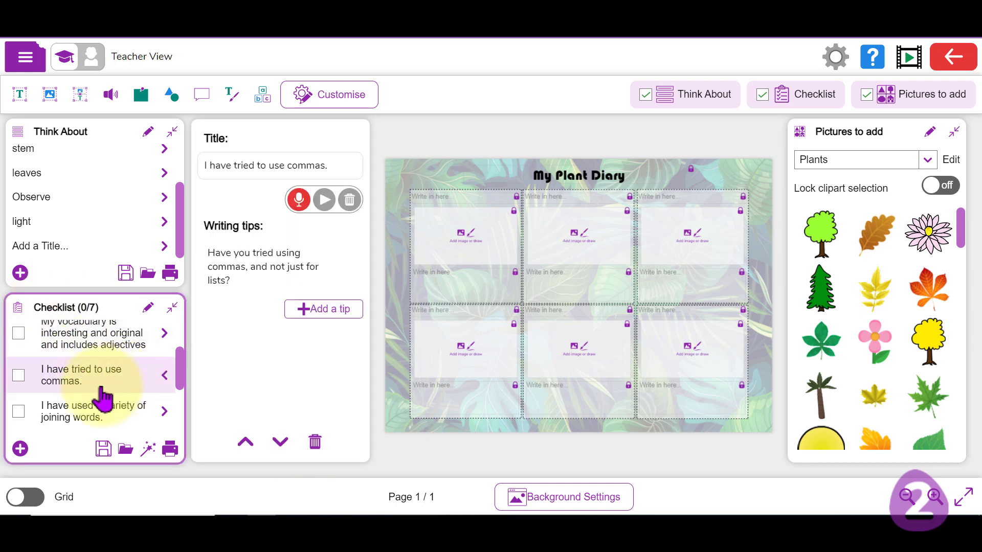
click(315, 444)
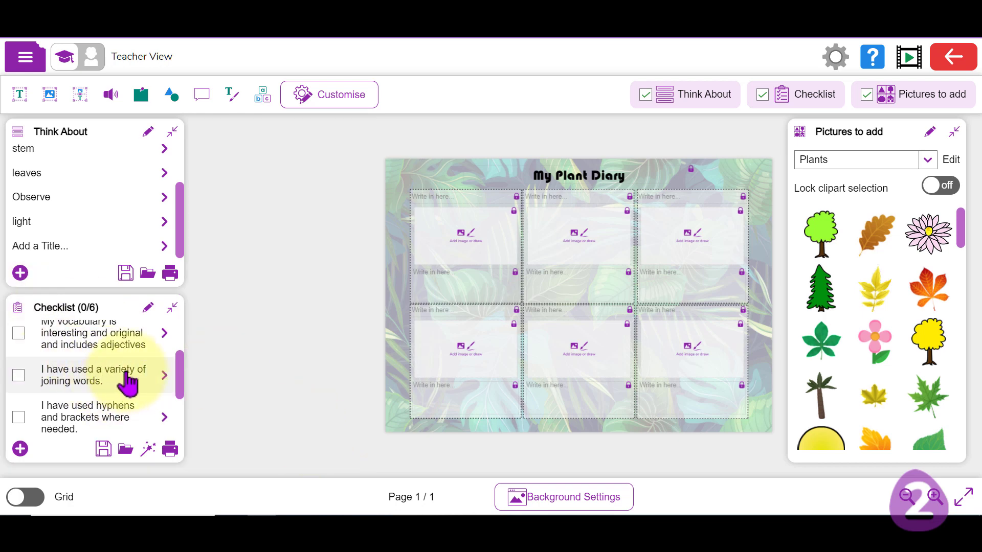
Delete the checklist items about hyphens and brackets, tenses, joining words and proof-reading.
click(121, 433)
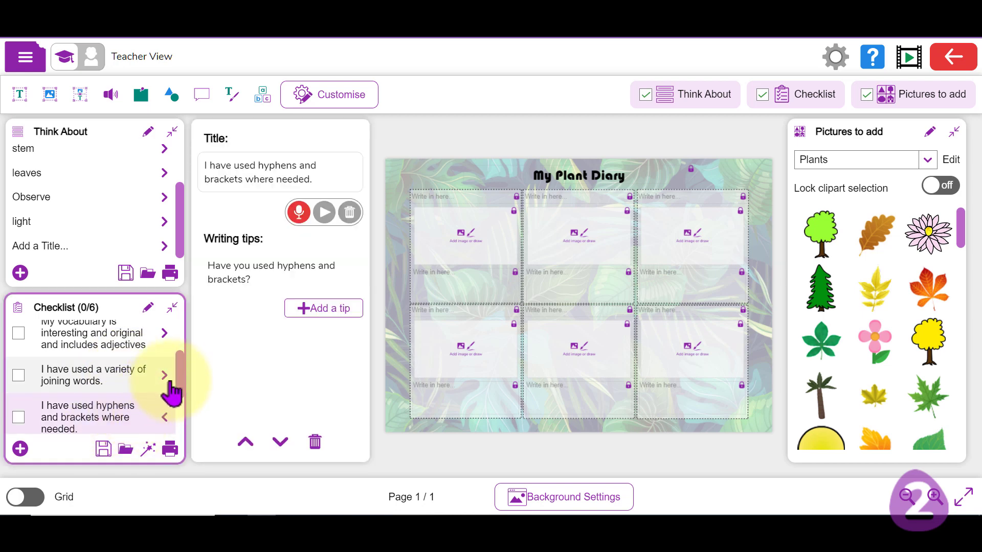
drag(179, 395, 175, 412)
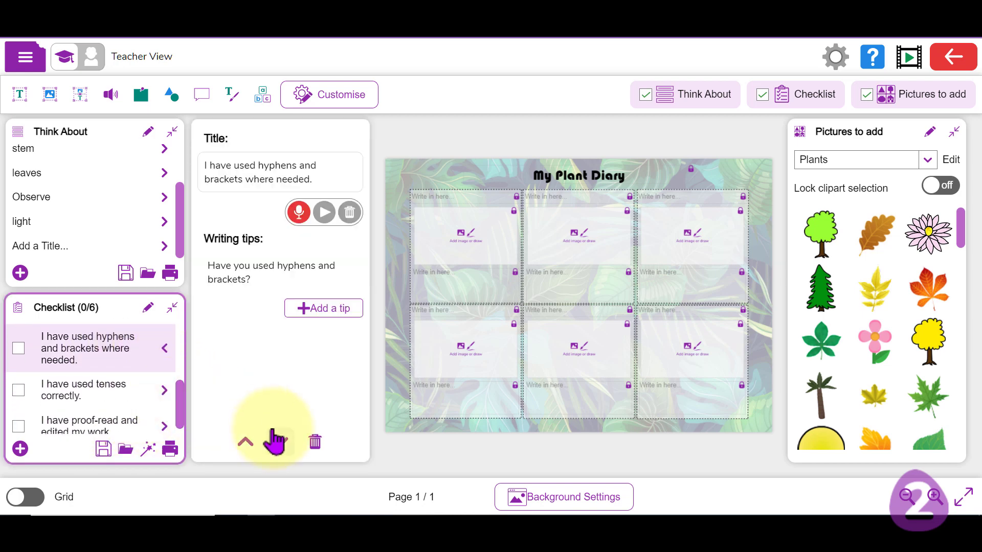
click(315, 443)
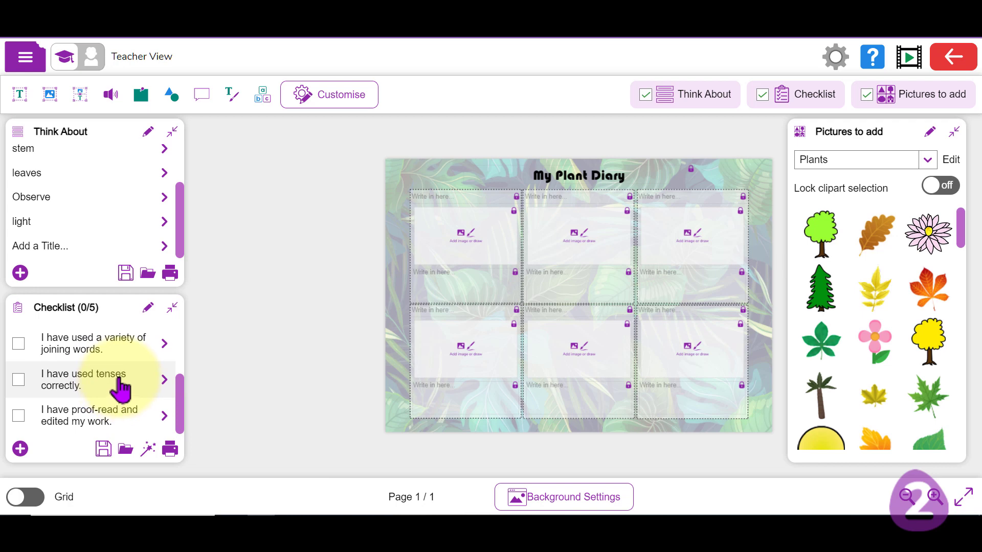
click(120, 388)
click(315, 443)
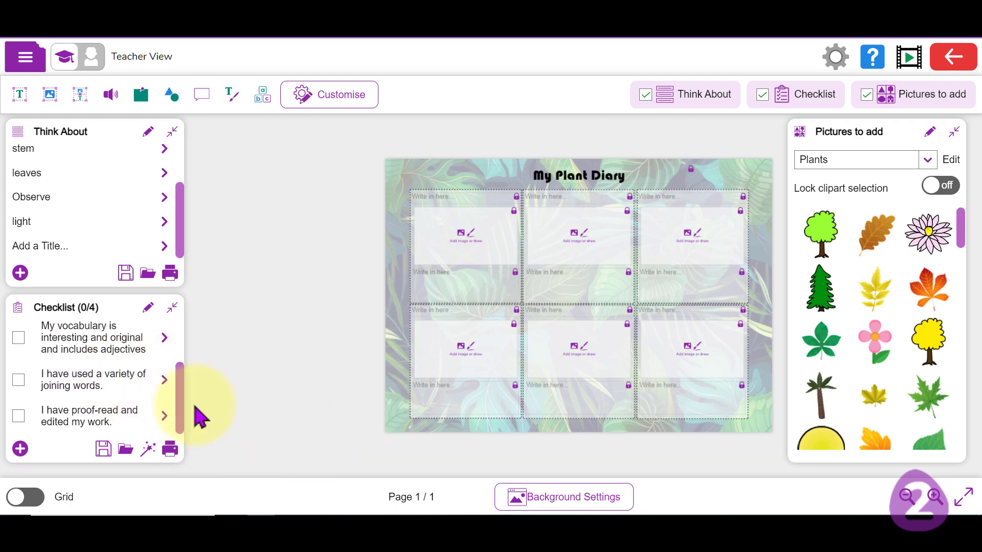
click(114, 385)
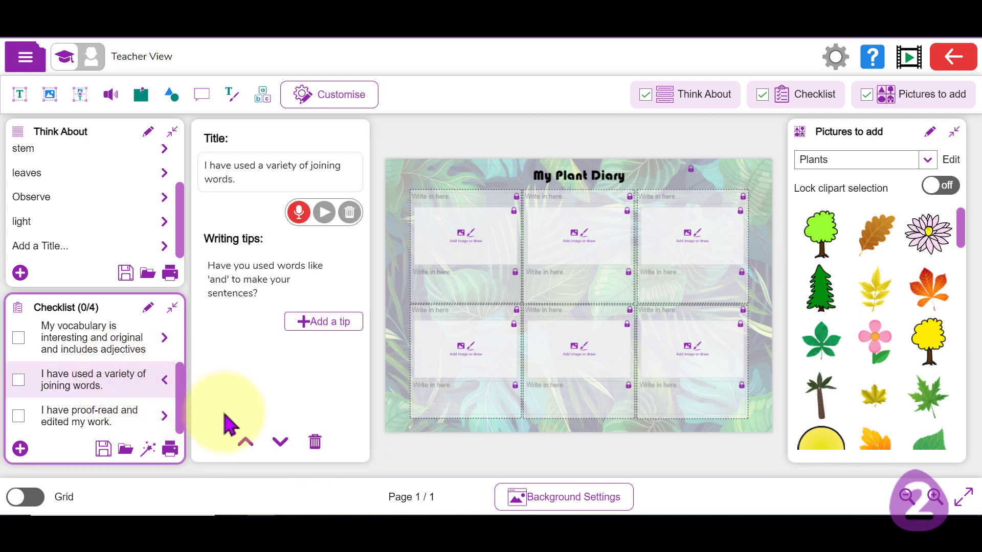
click(315, 443)
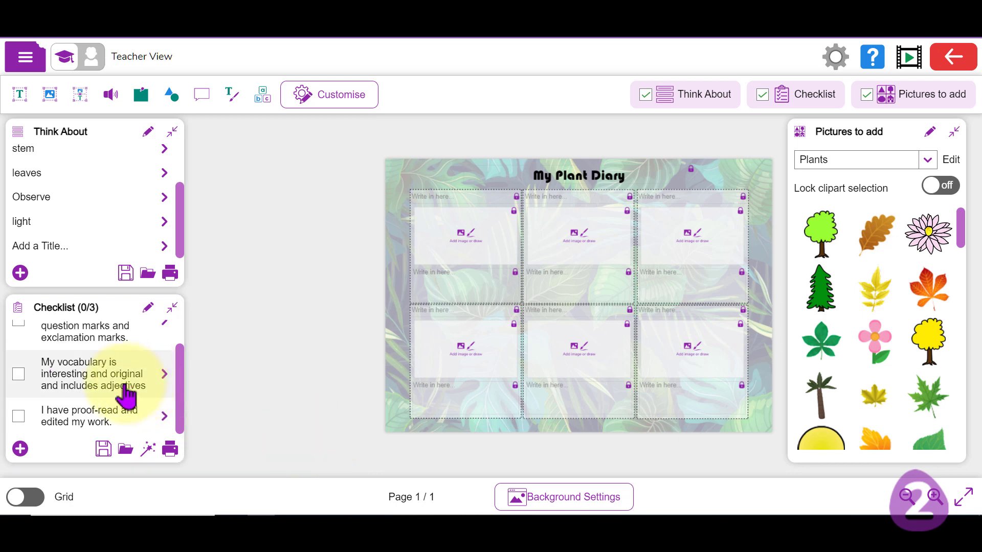
click(114, 416)
click(315, 443)
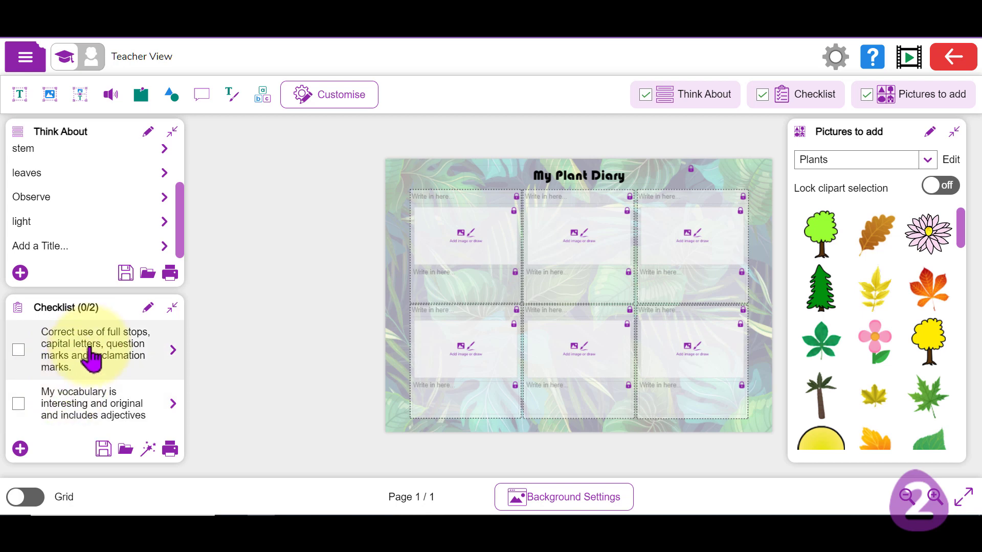
Shorten the title of the full stops and capital letters checklist item to "Correct use punctuation".
click(172, 350)
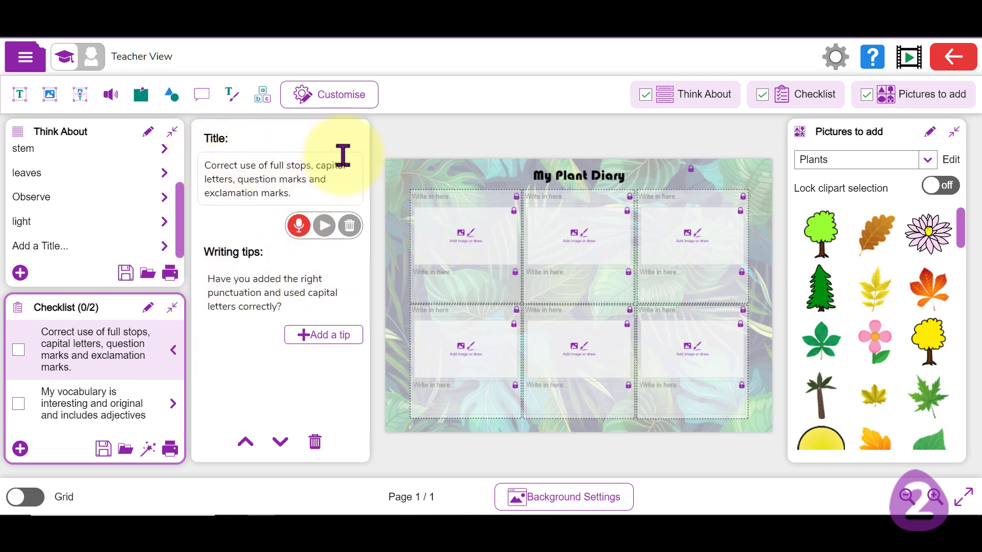
drag(296, 193, 257, 160)
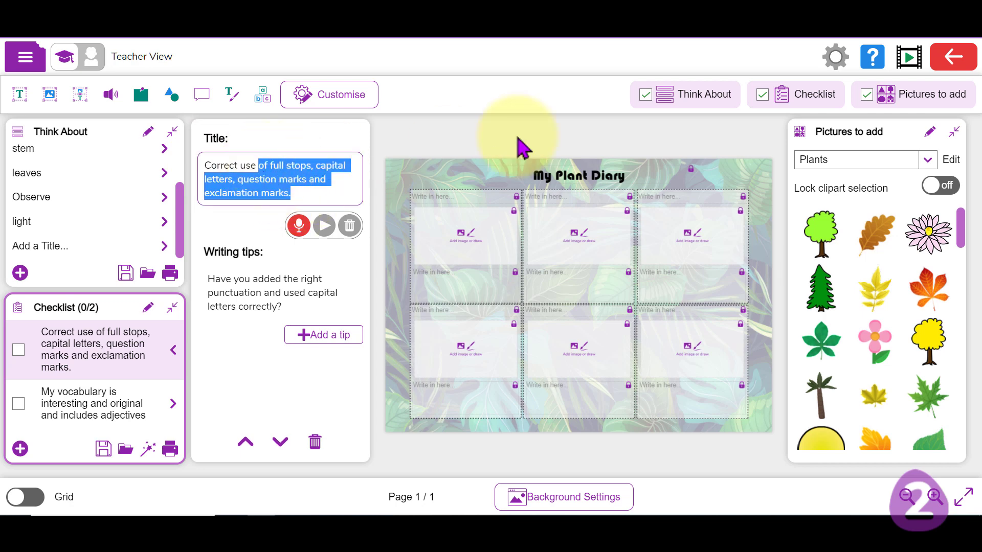
text(punctuation)
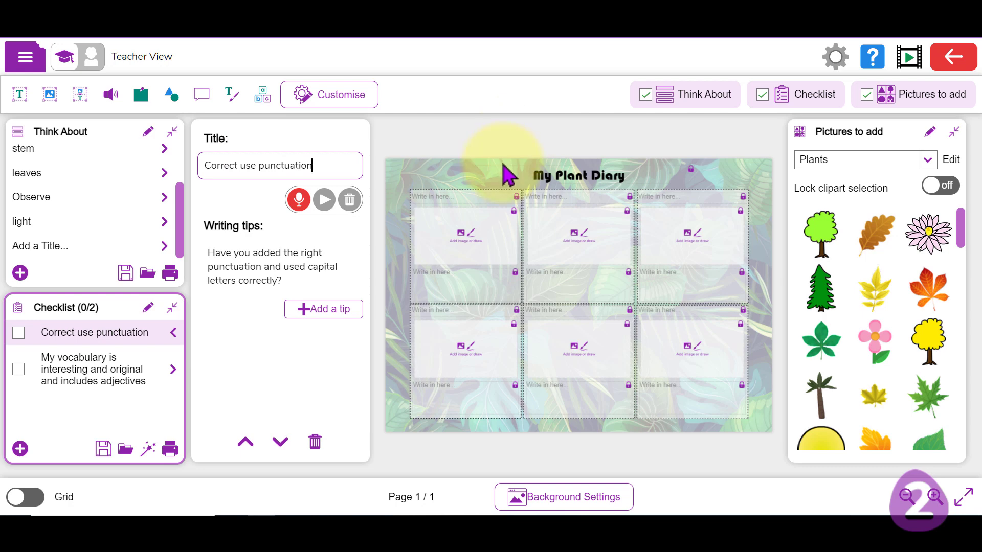
Add the unbulleted writing tip "Have you used commas and semicolons?" to the punctuation item and preview it in Child View.
mouse_move(296, 284)
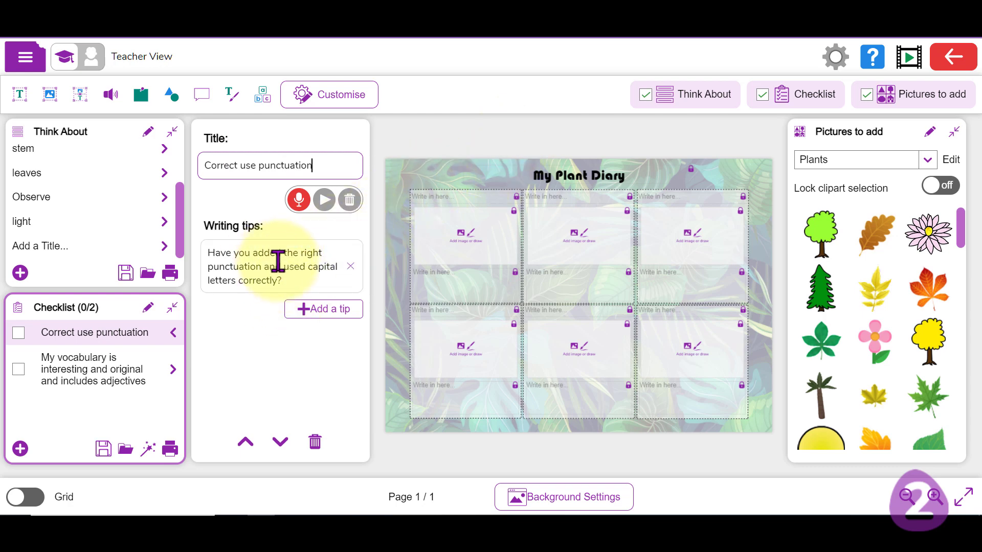
click(314, 310)
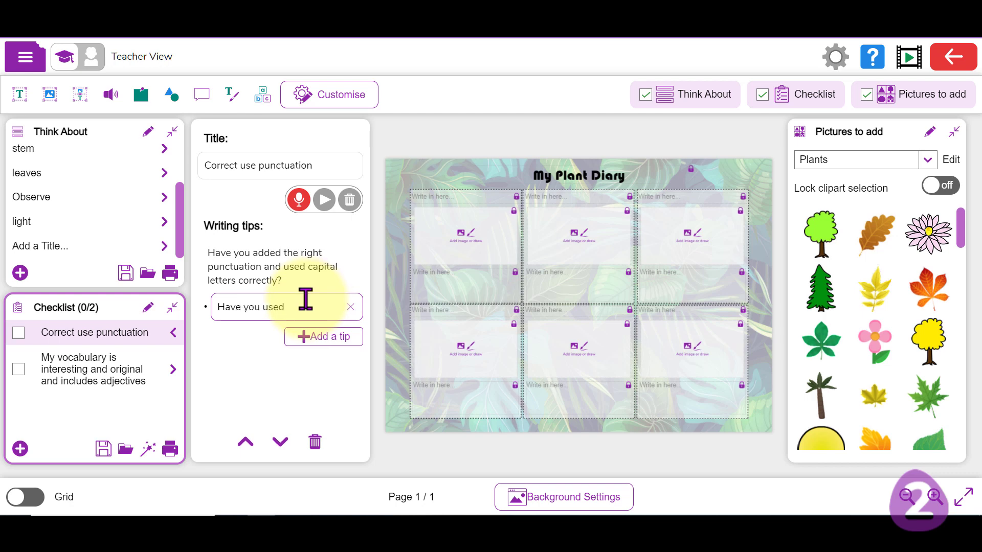
text(and semicolons?)
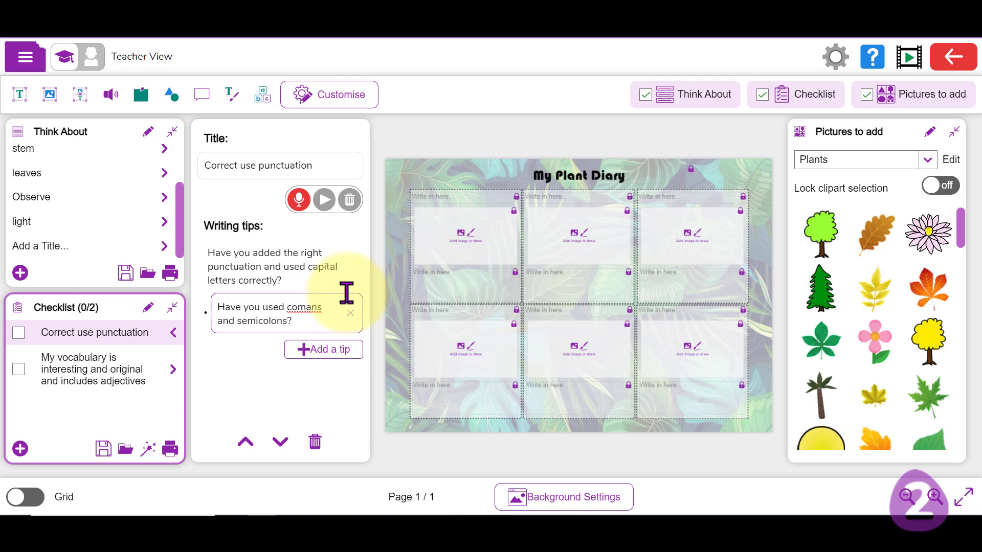
key(BackSpace)
key(BackSpace)
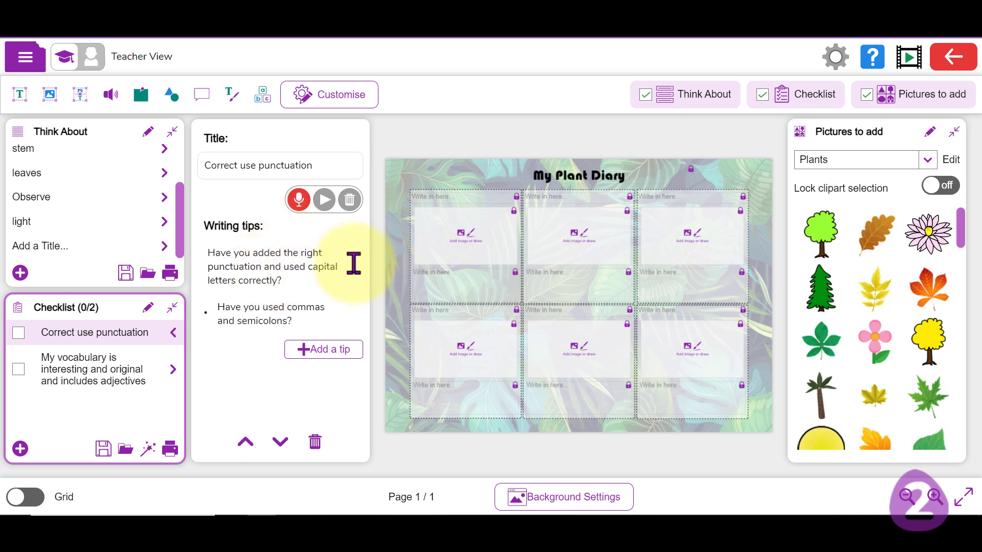
click(401, 289)
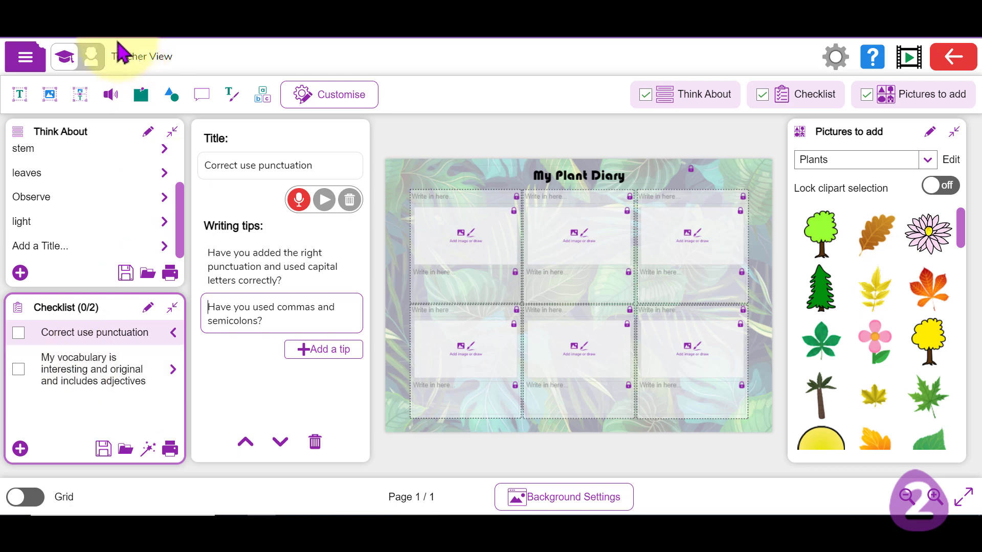
click(74, 57)
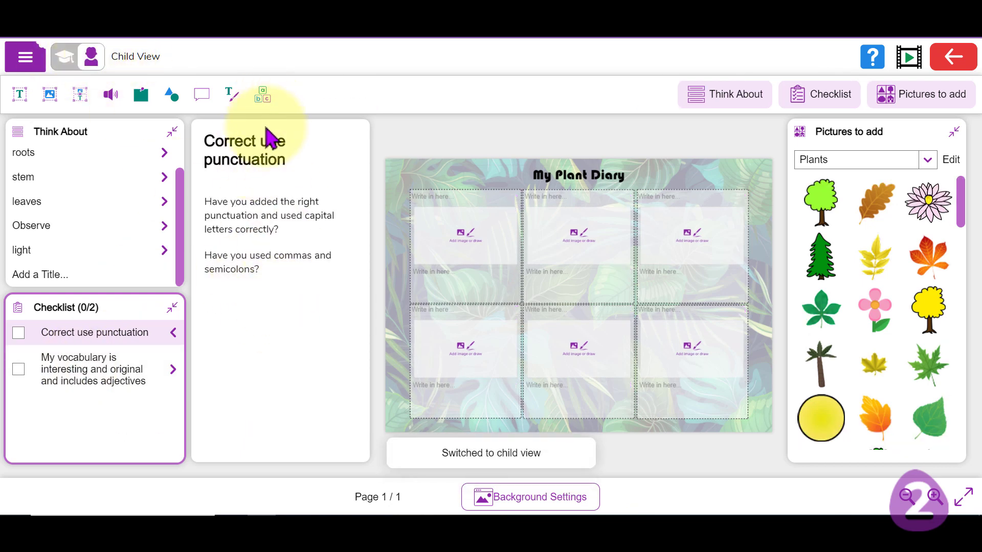
Return to Teacher View and reword the second tip's ending to "semicolons; they are very important to show you know.".
click(73, 57)
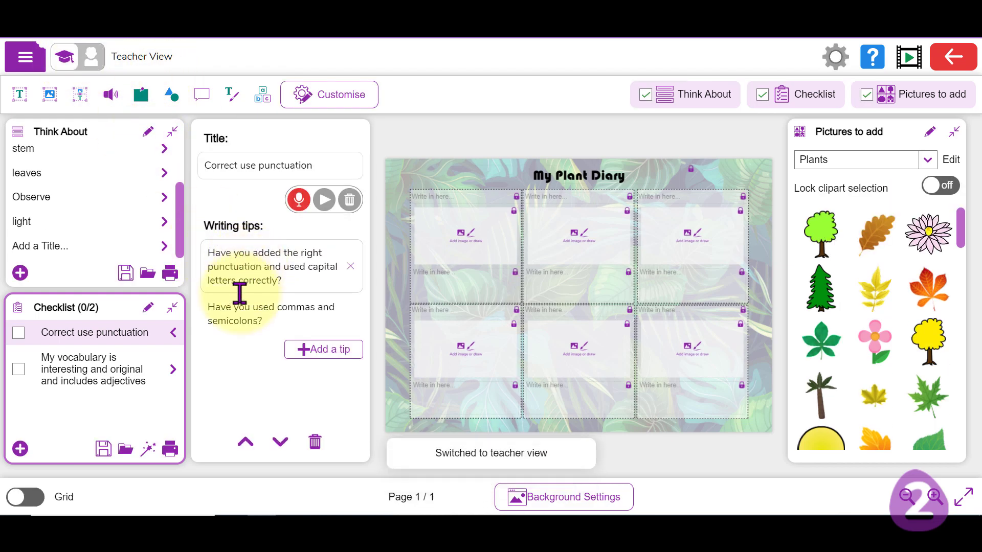
click(277, 318)
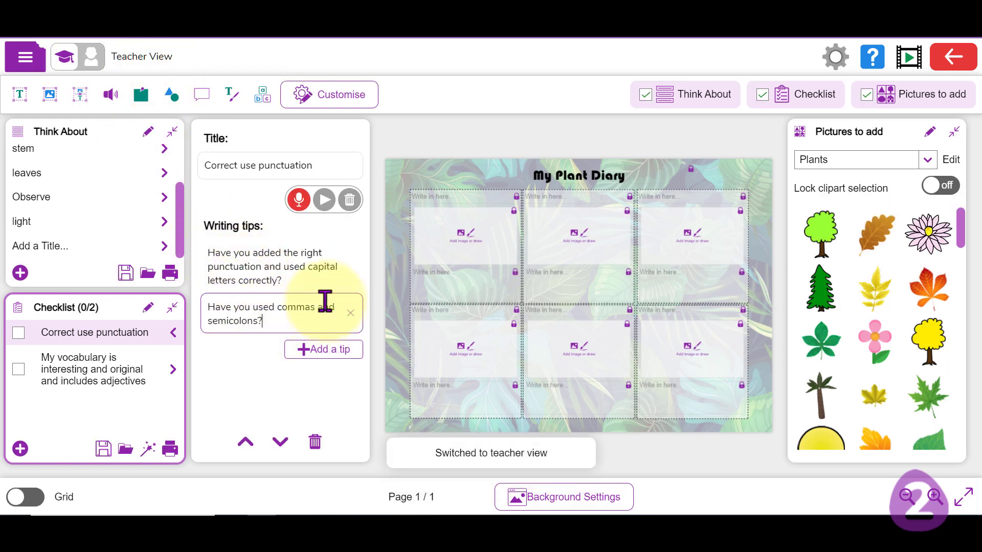
text(; they)
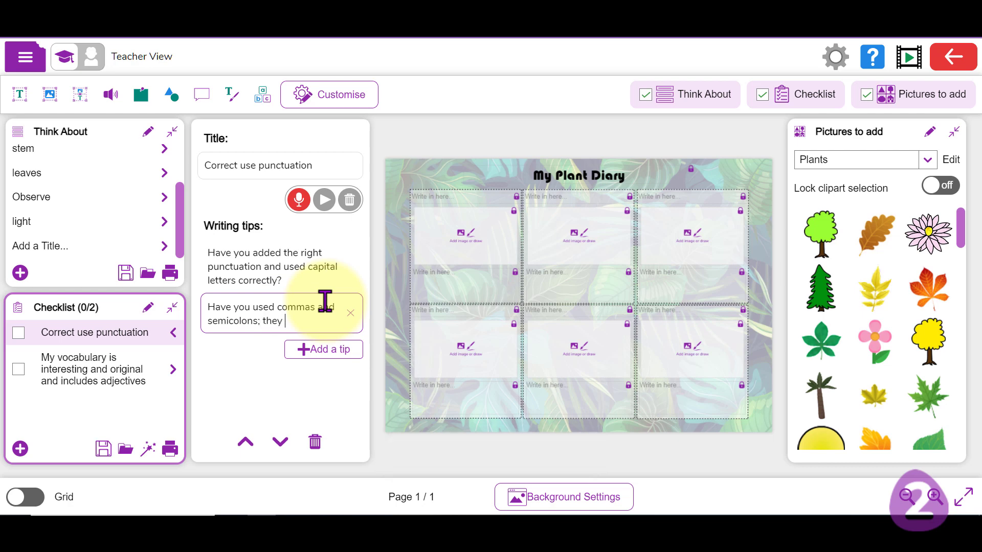
text( are very important to show you know.)
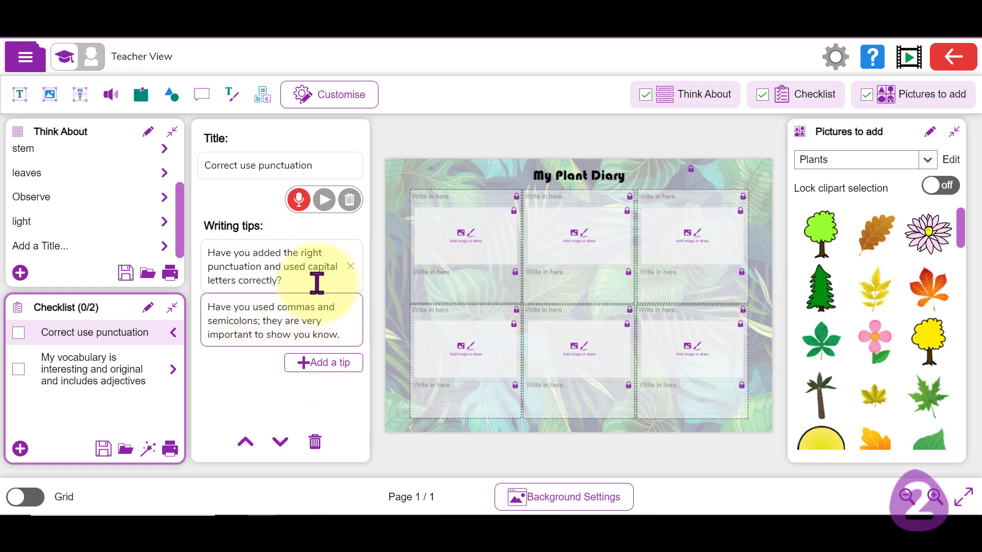
Open the vocabulary checklist item to examine its writing tip, and look through the Plants clipart.
click(82, 372)
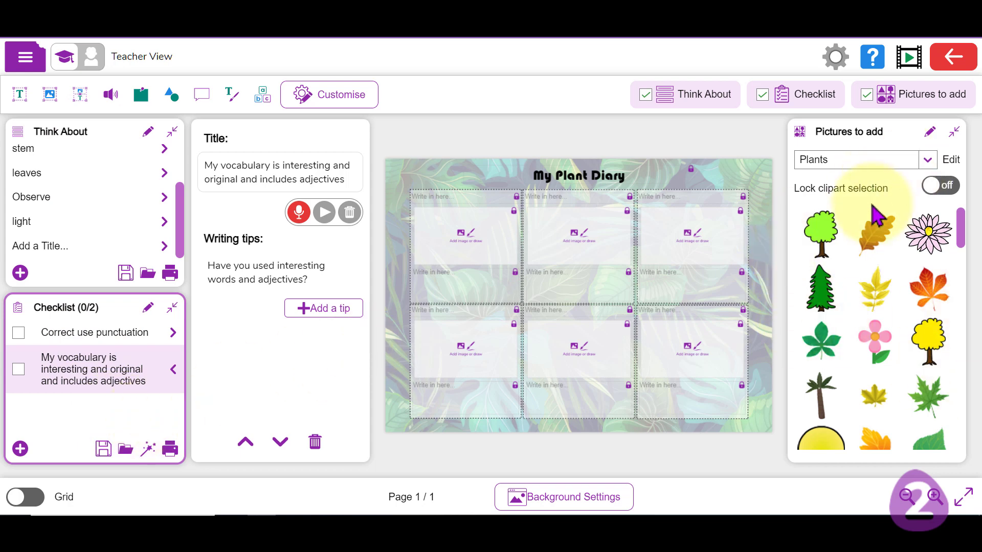
scroll(876, 248, down, 10)
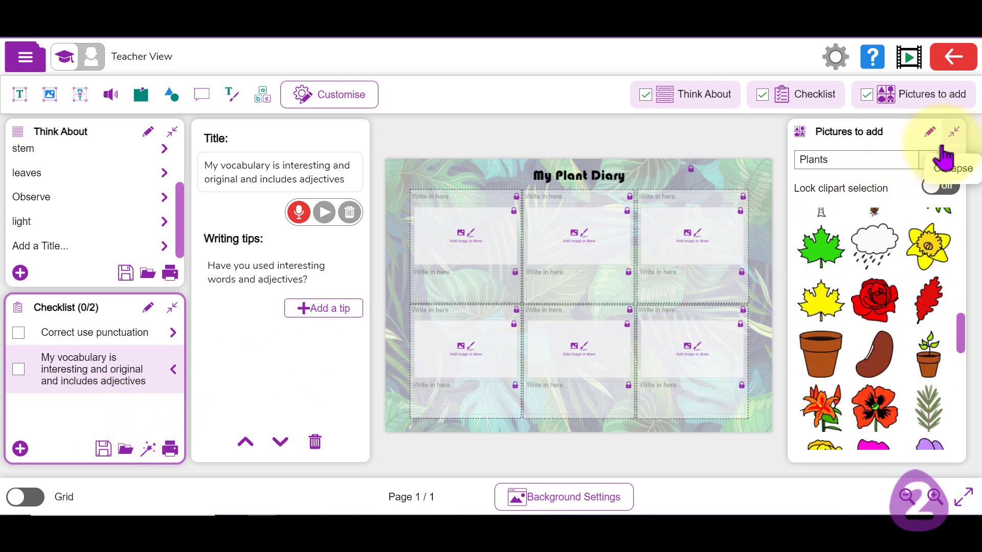
Switch the clipart category from Plants to "Images for this file" and clear all of its images.
click(928, 161)
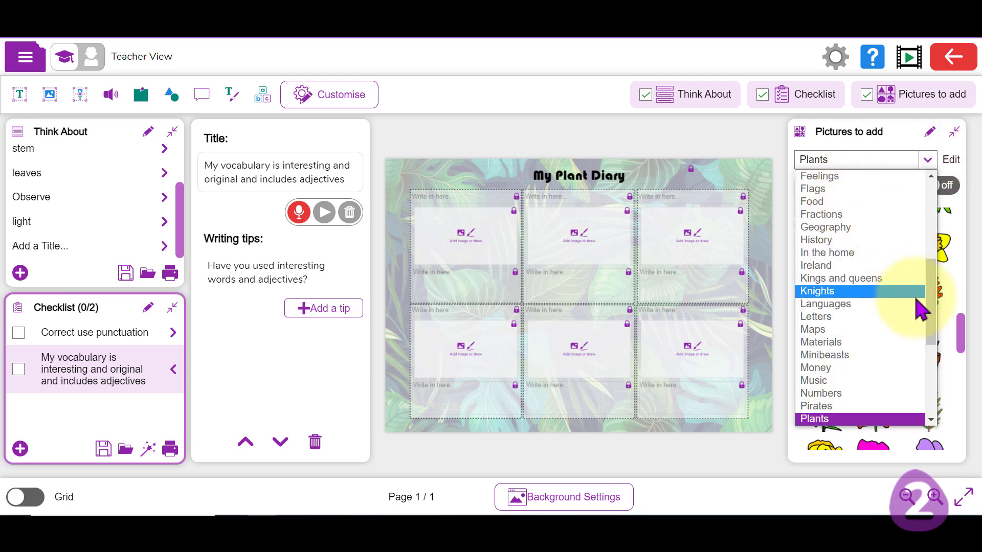
drag(932, 305, 932, 134)
click(848, 187)
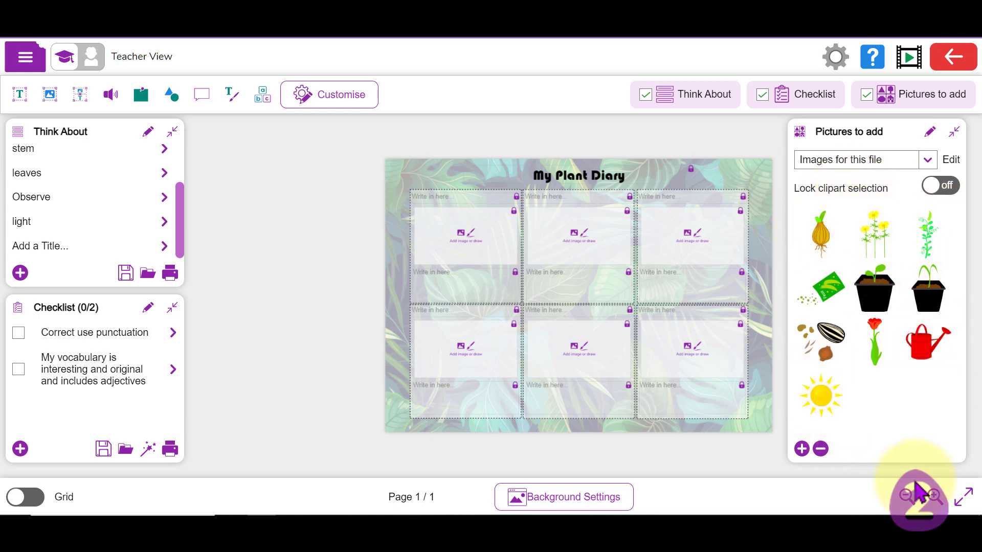
click(821, 449)
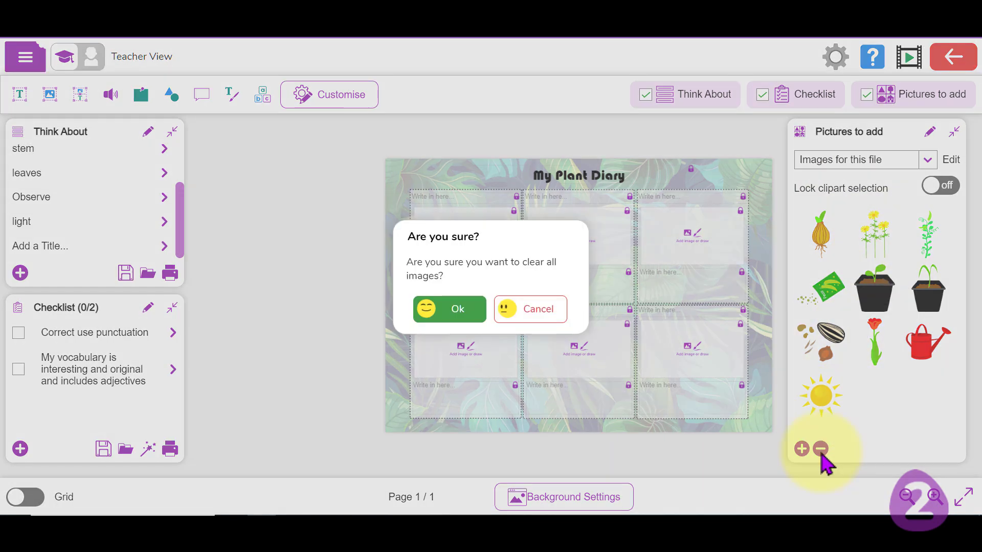
click(444, 310)
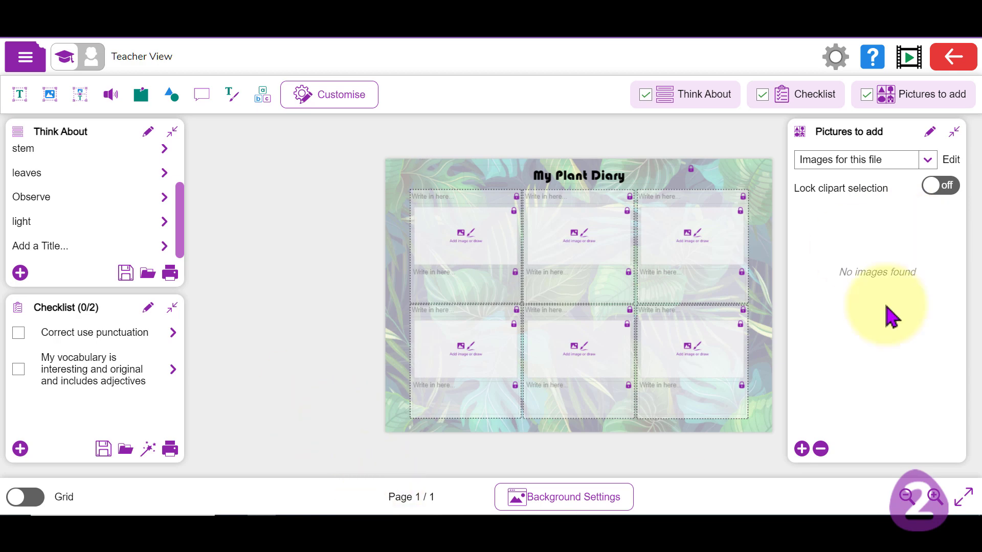
Upload the seven plant photos 000179 to 000185 from the computer into the "Images for this file" clipart set.
click(802, 449)
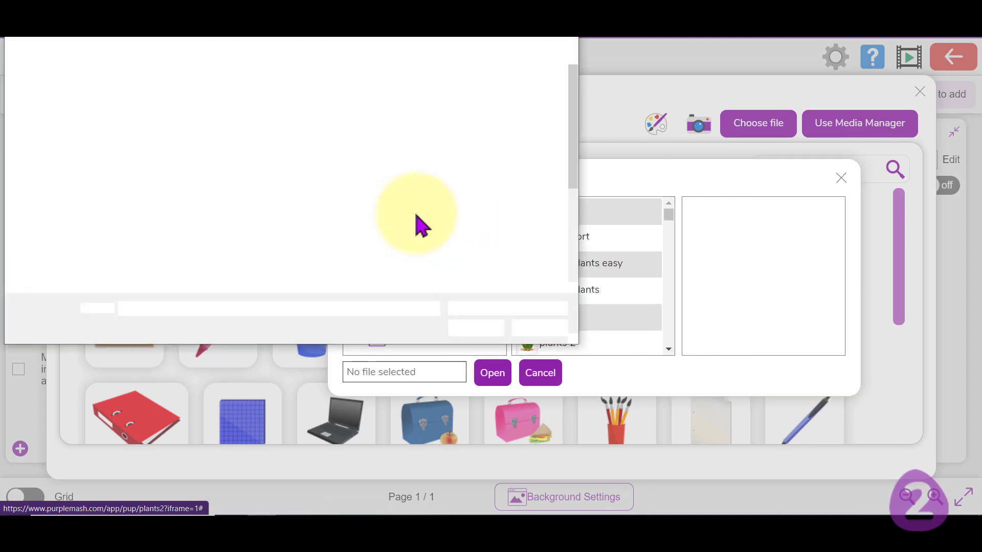
click(200, 107)
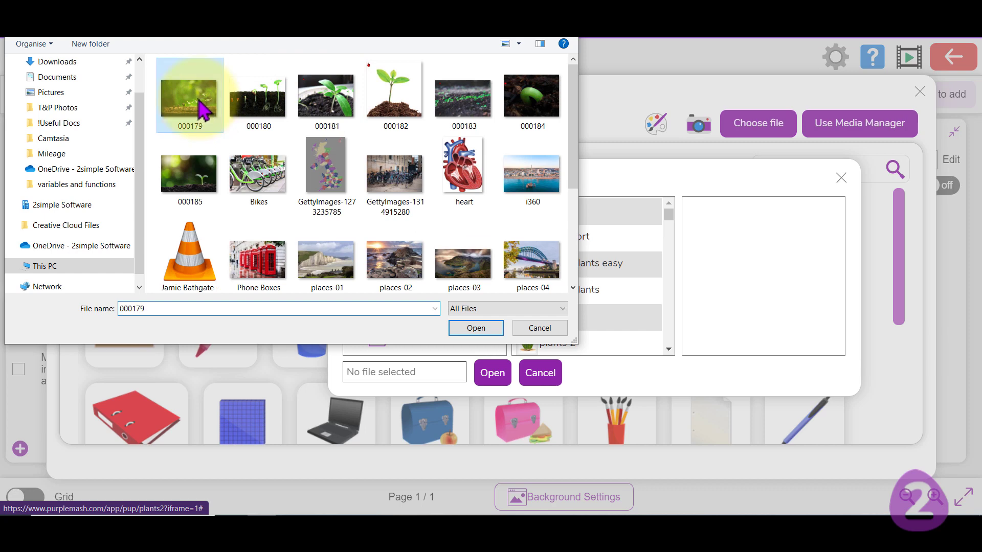
shift+click(194, 190)
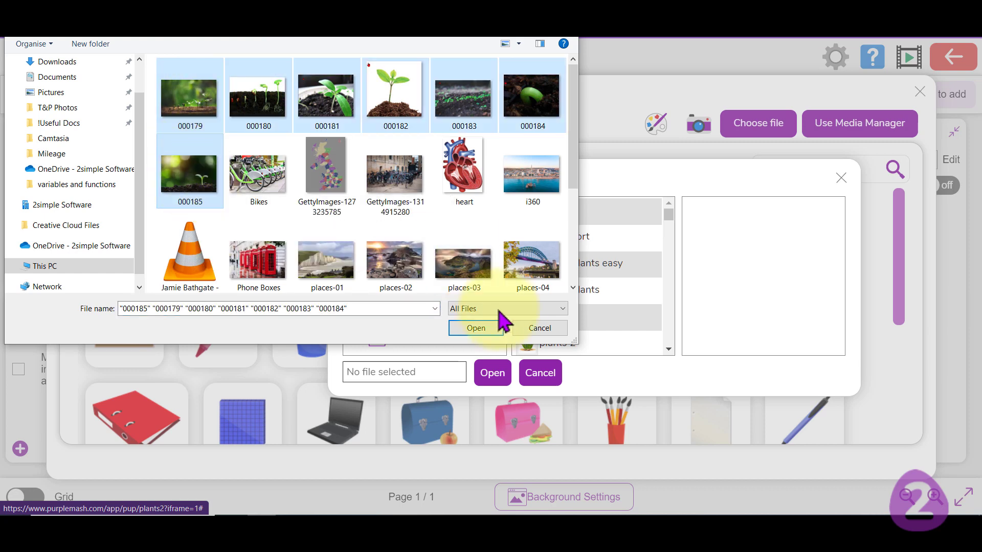
click(486, 332)
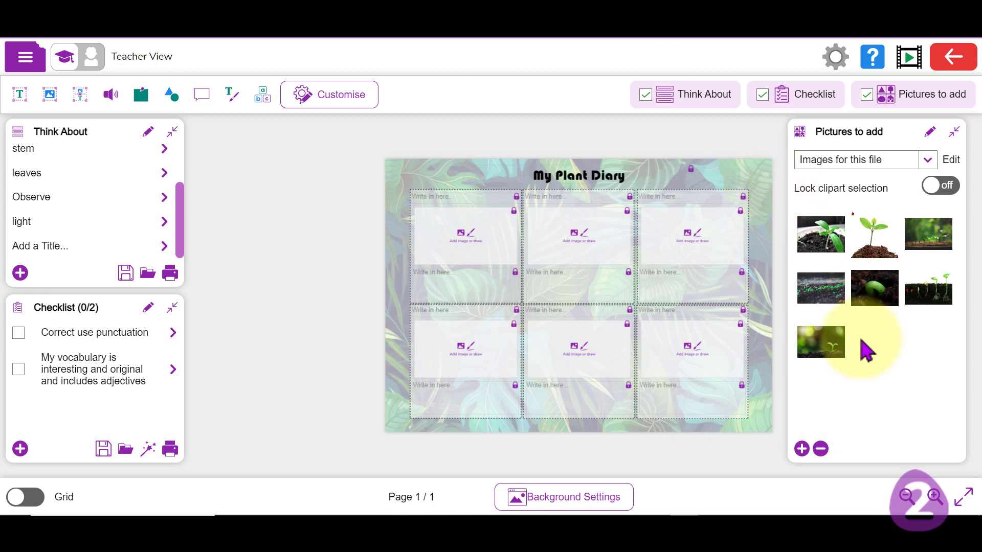
Try the last uploaded seedling photo in the diary's sixth picture box, and delete it from the page.
drag(828, 350, 684, 346)
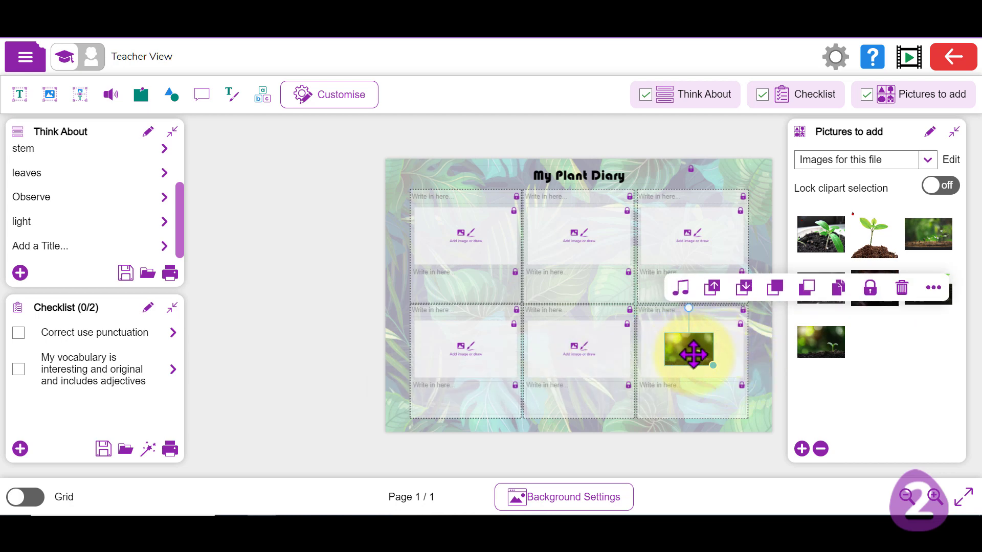
click(903, 290)
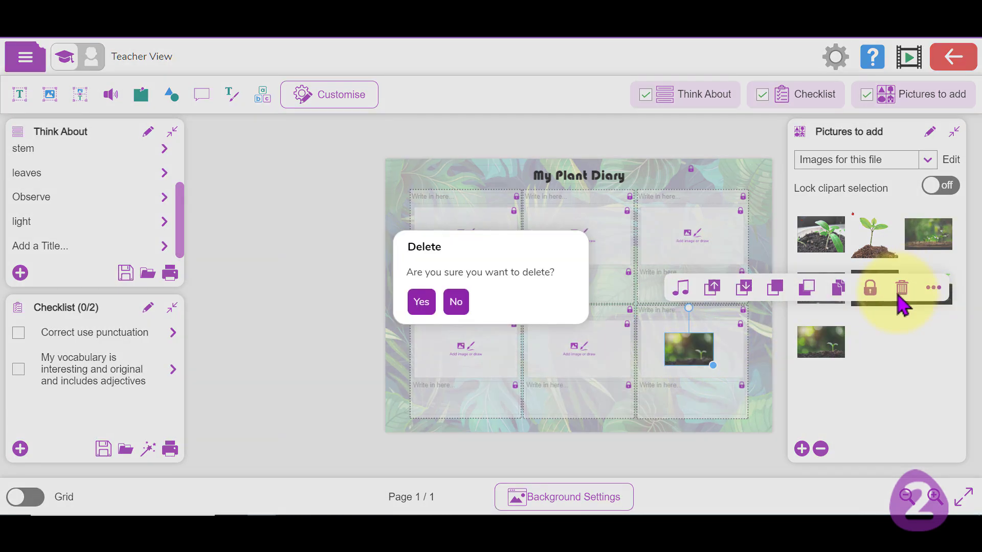
click(422, 303)
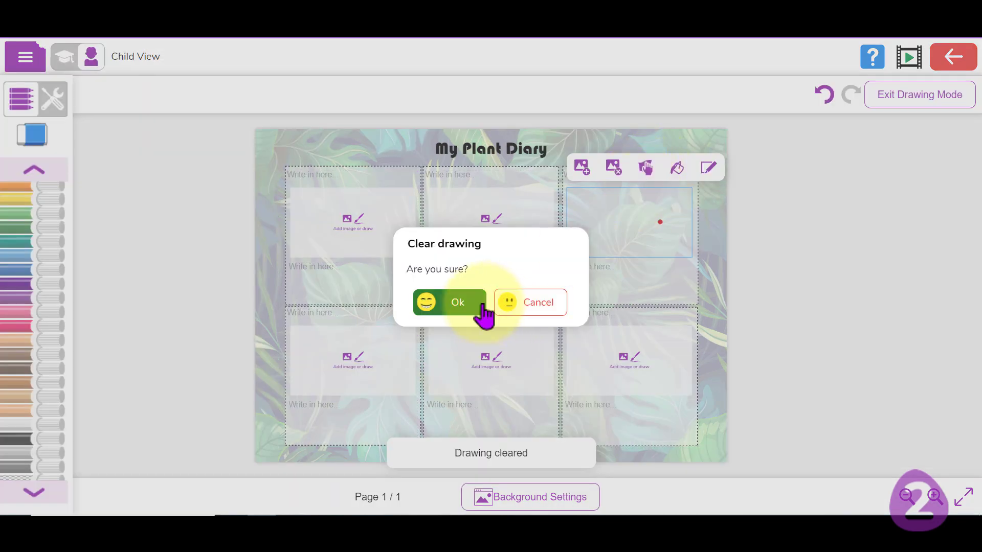
Clear the drawing from the third picture box in Child View and leave drawing mode.
click(478, 302)
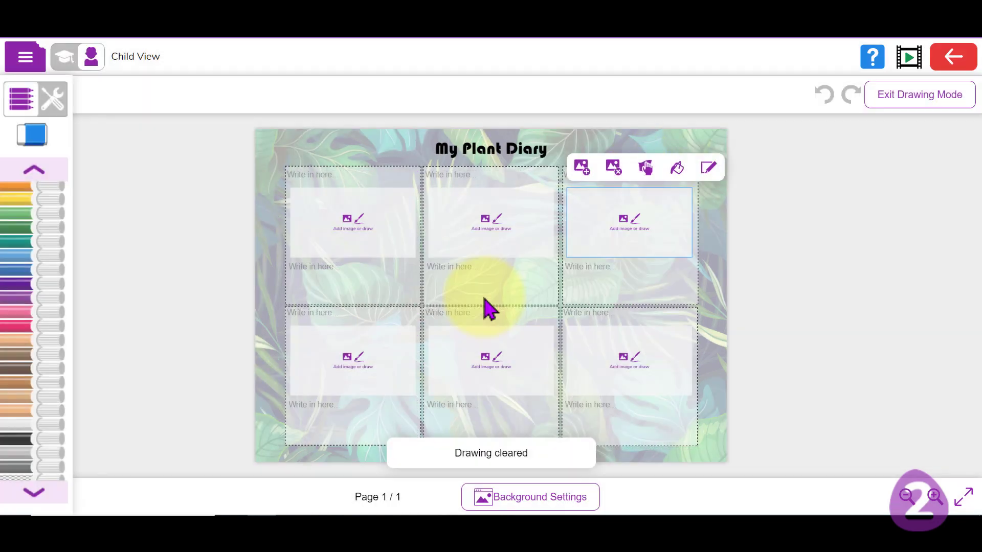
click(757, 248)
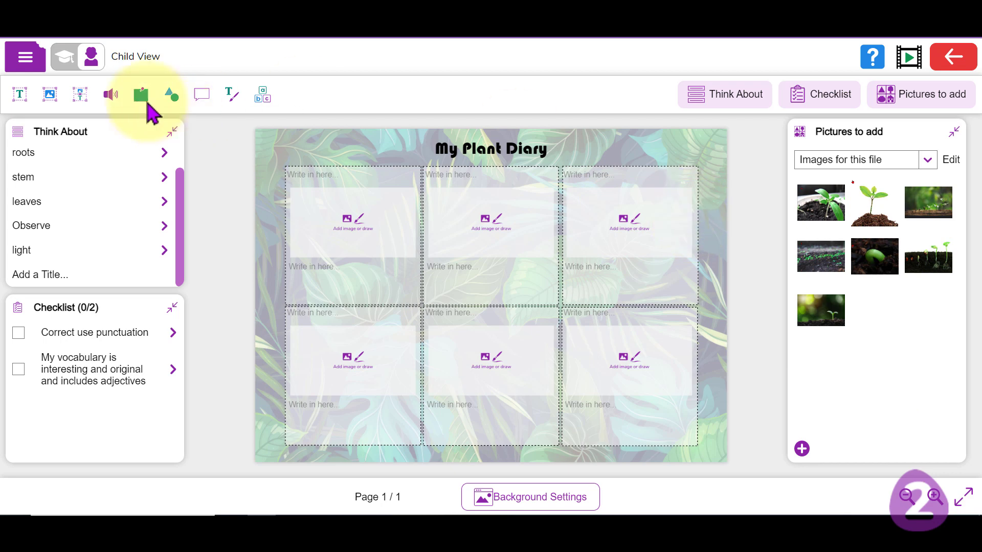
Save the customised diary activity in the My Work folder as "Plants Lime Class".
click(24, 60)
click(56, 258)
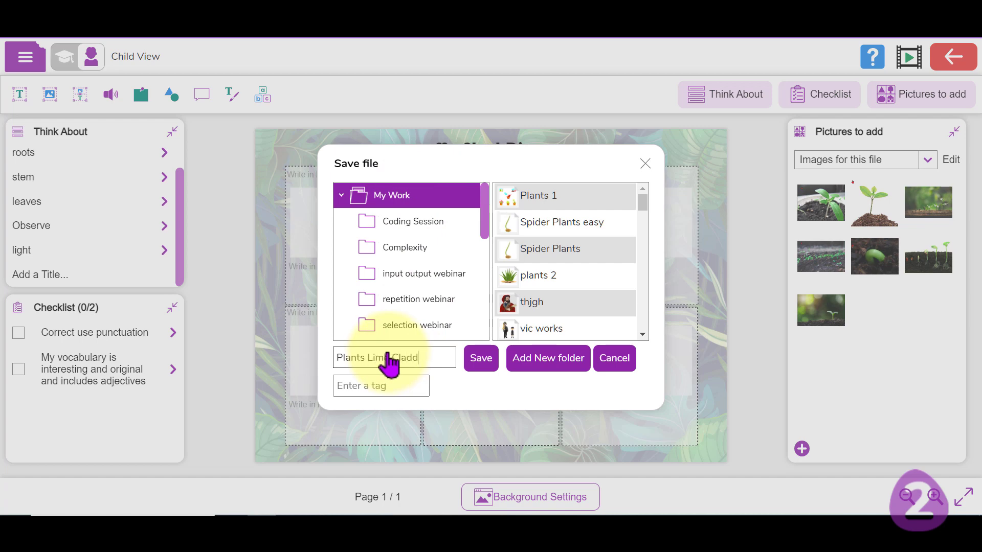
text(ss)
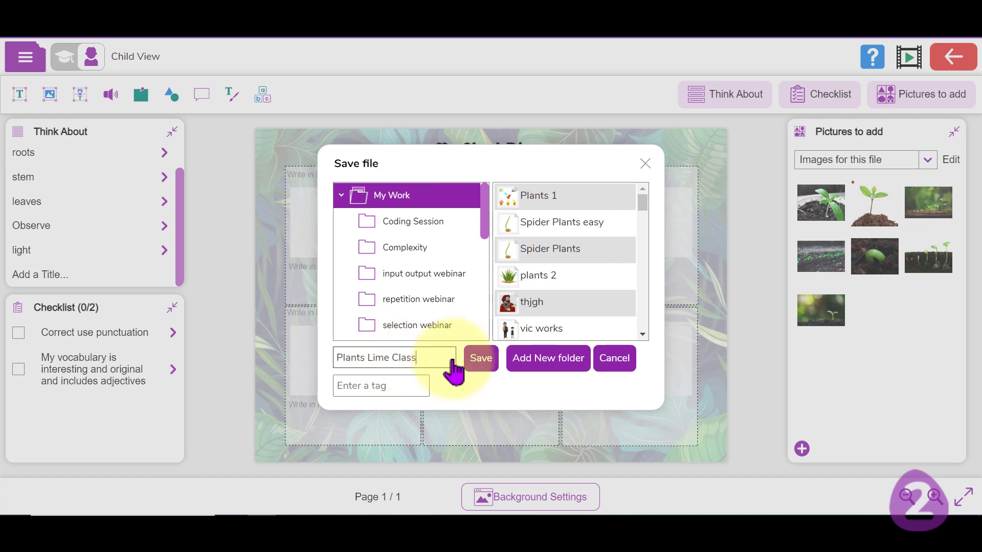
click(480, 360)
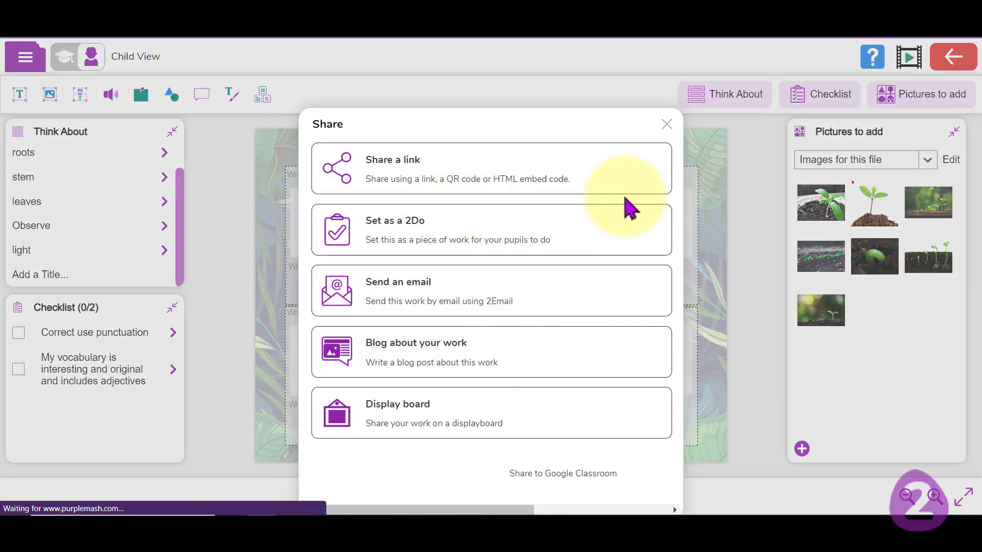
Share the file as a 2Do titled "Plants" with the description "WRite about kgrowing your plant".
click(496, 235)
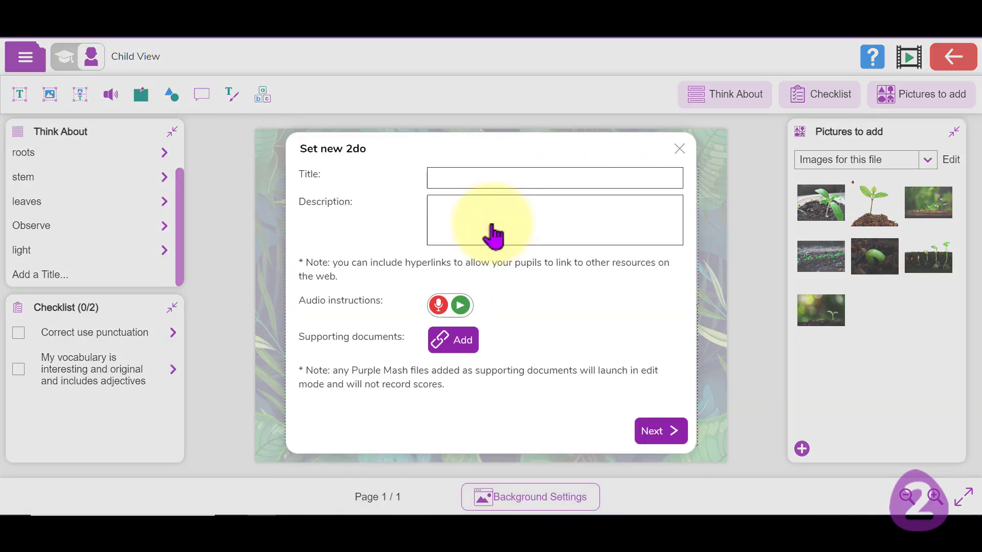
click(471, 178)
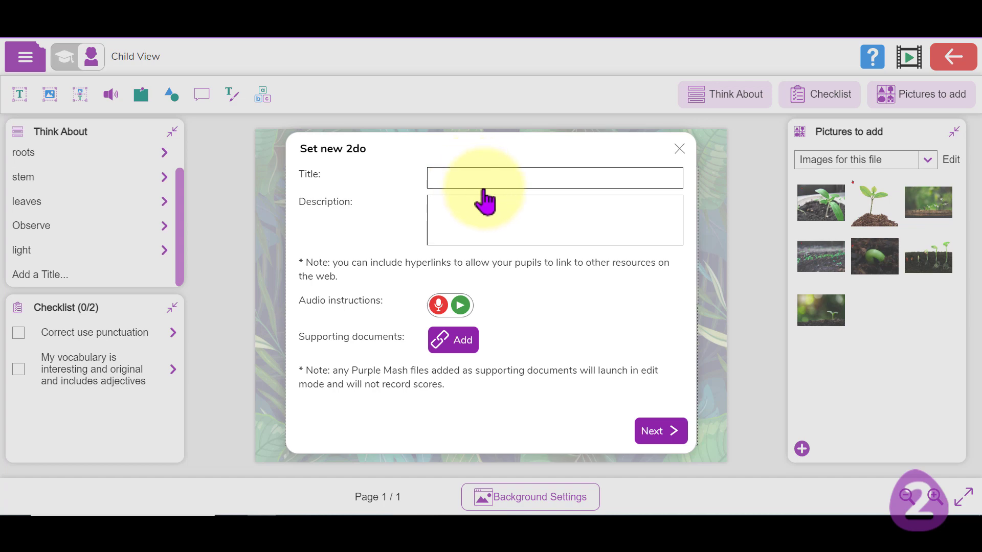
text(Plants)
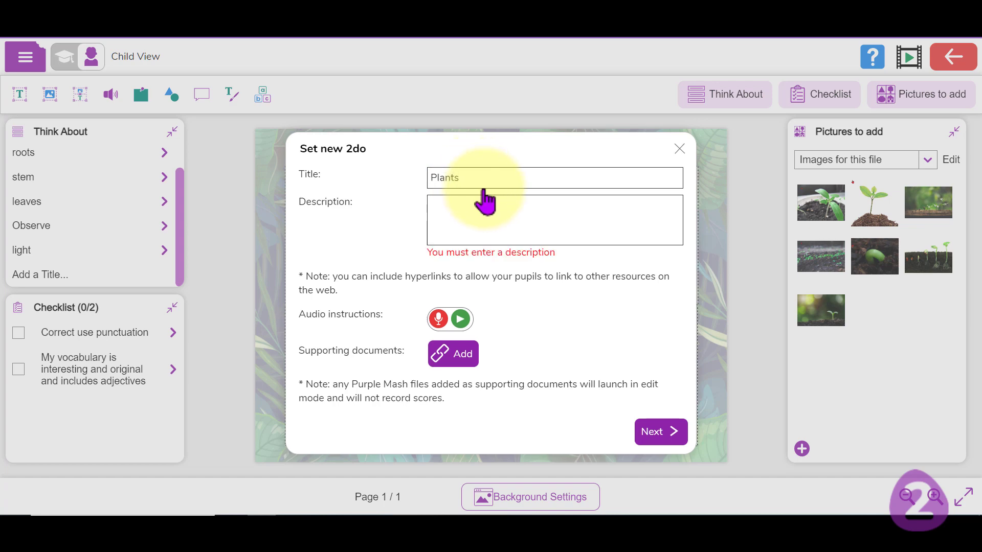
text(WRite about kgrowing your plant)
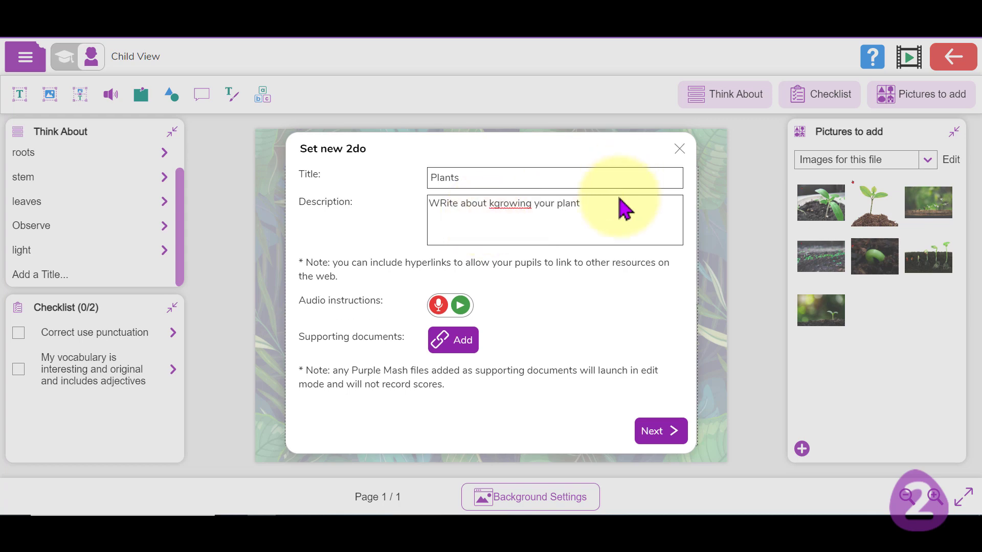
click(663, 432)
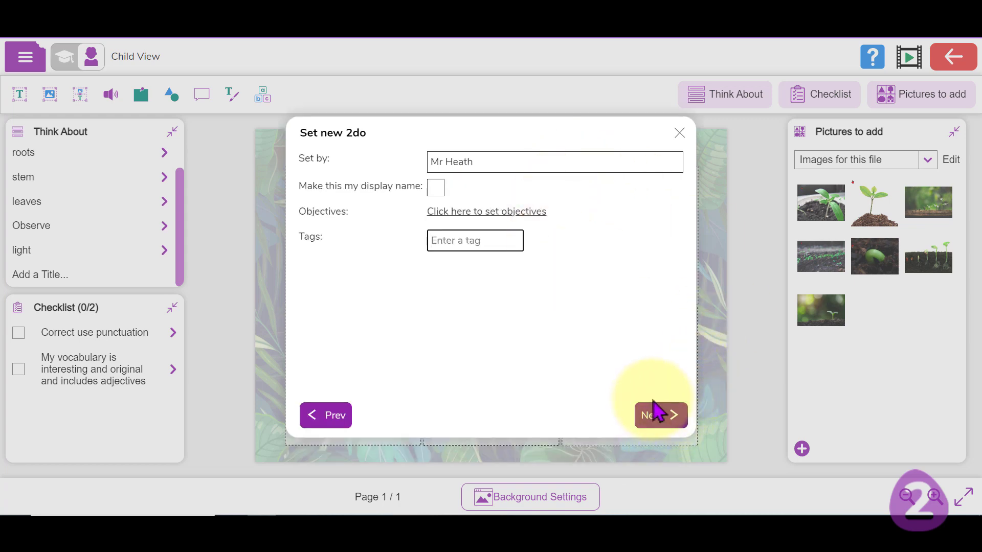
Keep the 2Do's setter details, and set its set date to today, 2023-02-07, and its hand-in date to 2023-02-28.
click(659, 415)
click(446, 163)
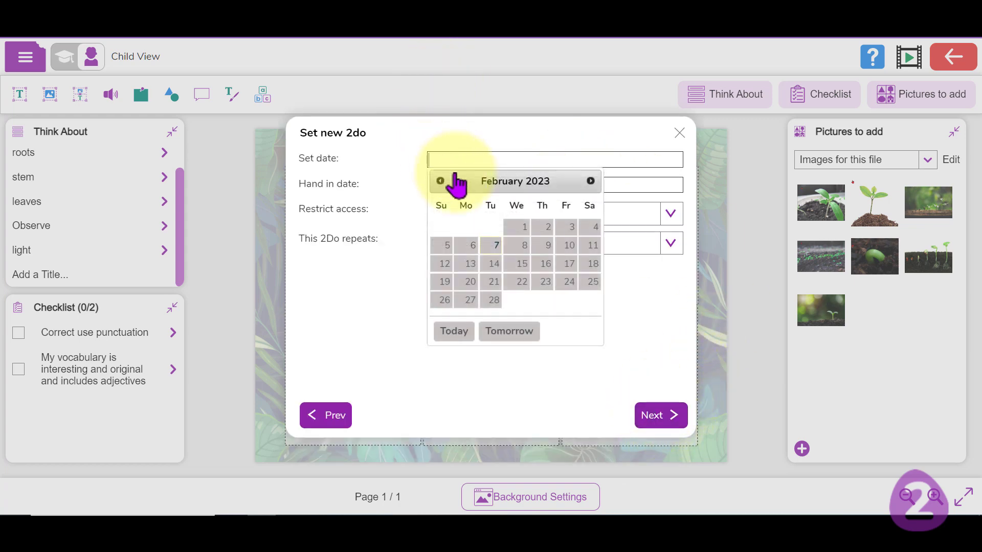
click(454, 332)
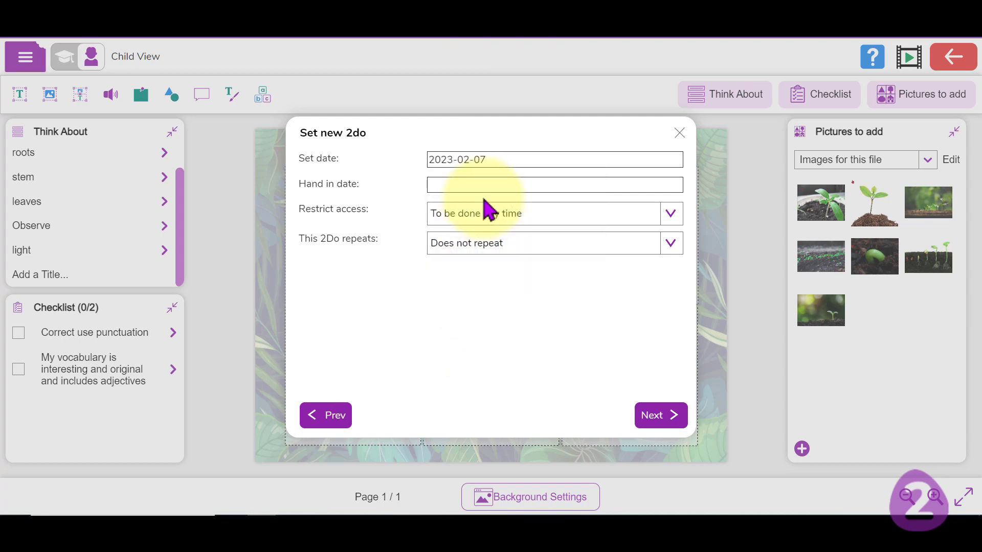
click(495, 186)
click(493, 328)
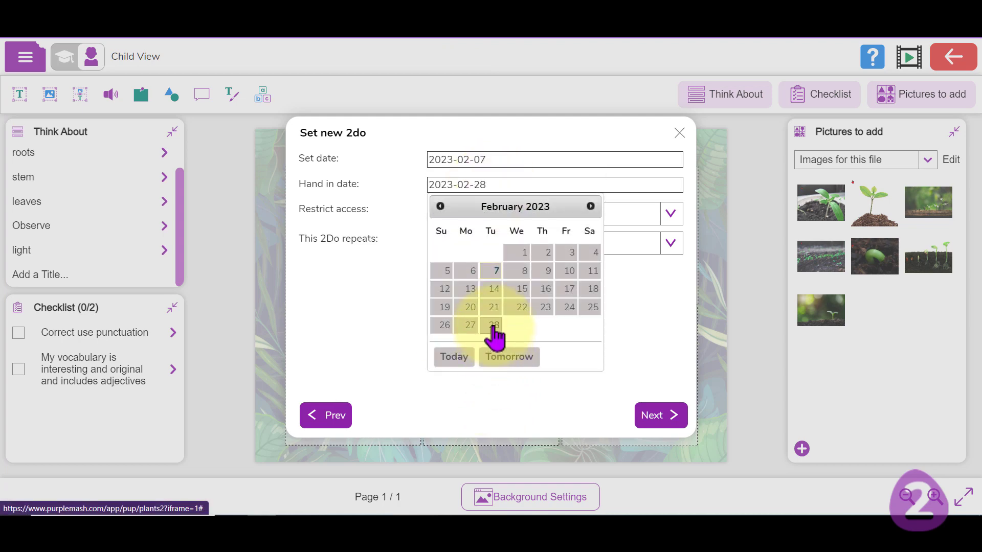
click(669, 416)
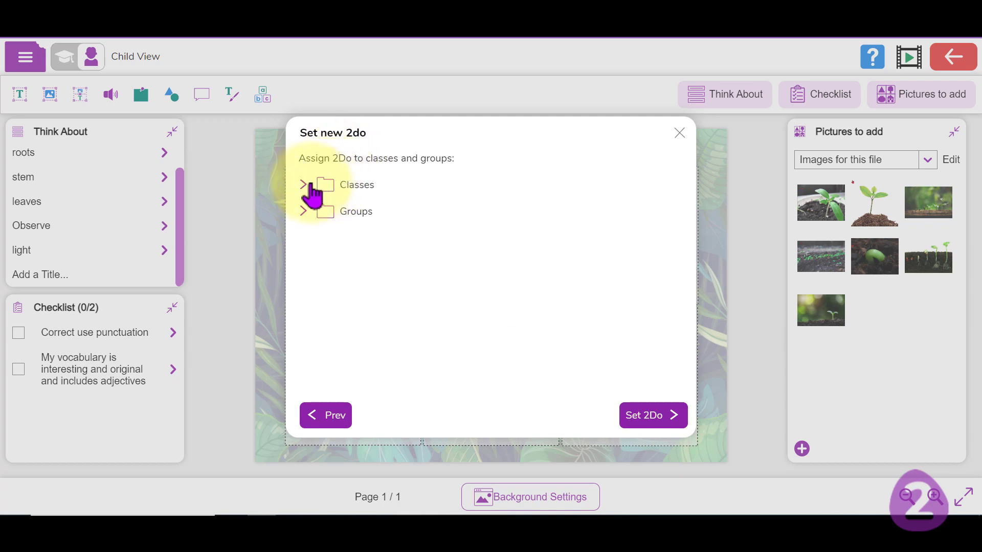
Assign the 2Do to class 3 Beech without the first four pupils listed, set it, and close the confirmation.
click(303, 185)
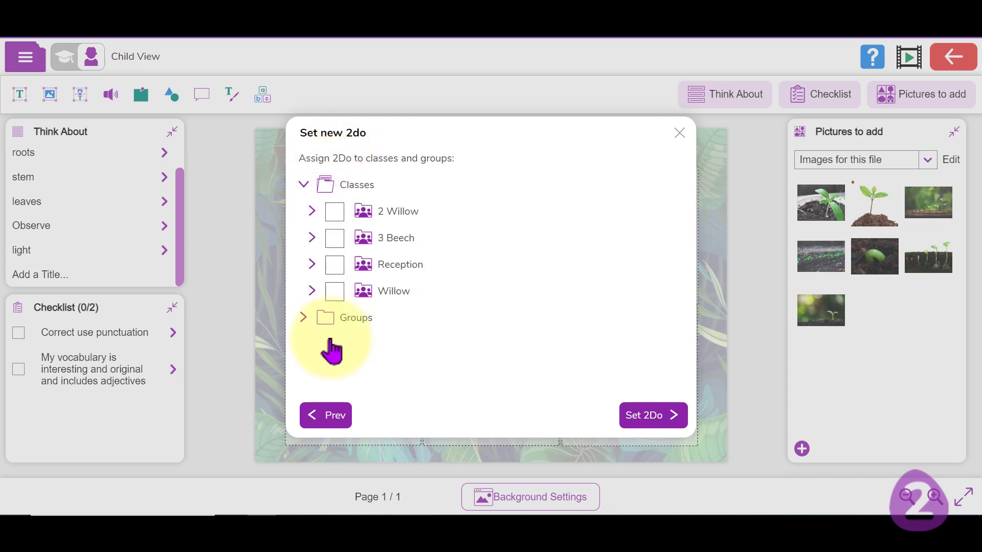
click(313, 238)
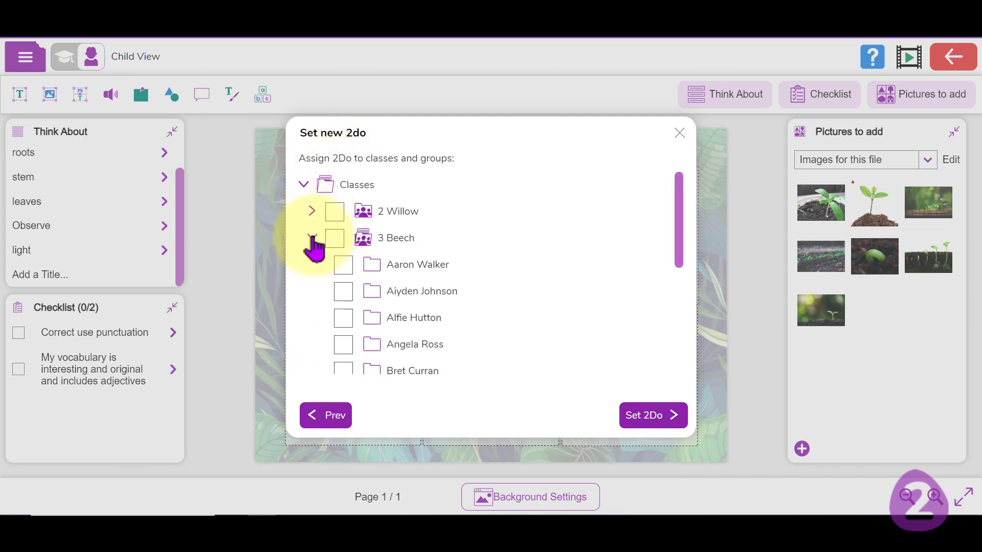
scroll(366, 252, down, 3)
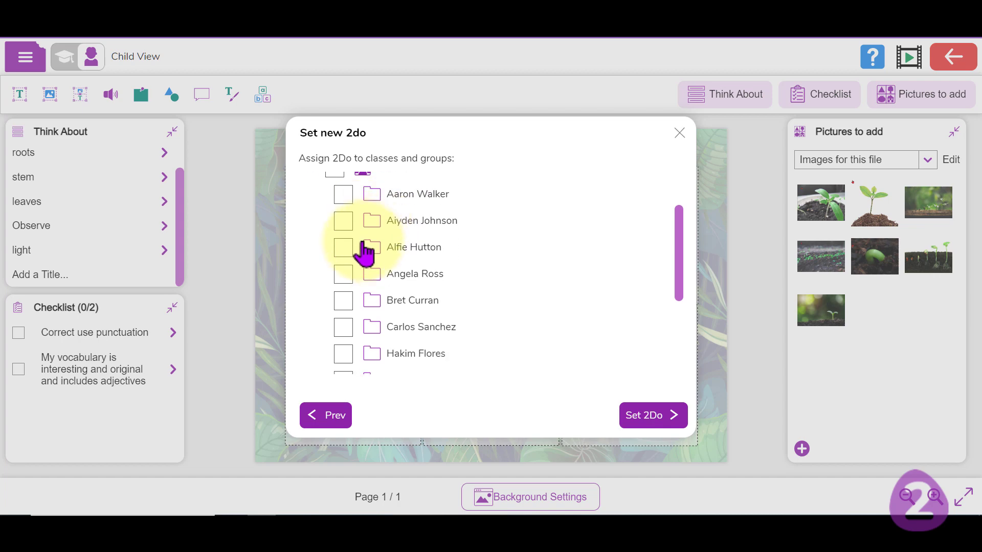
click(336, 176)
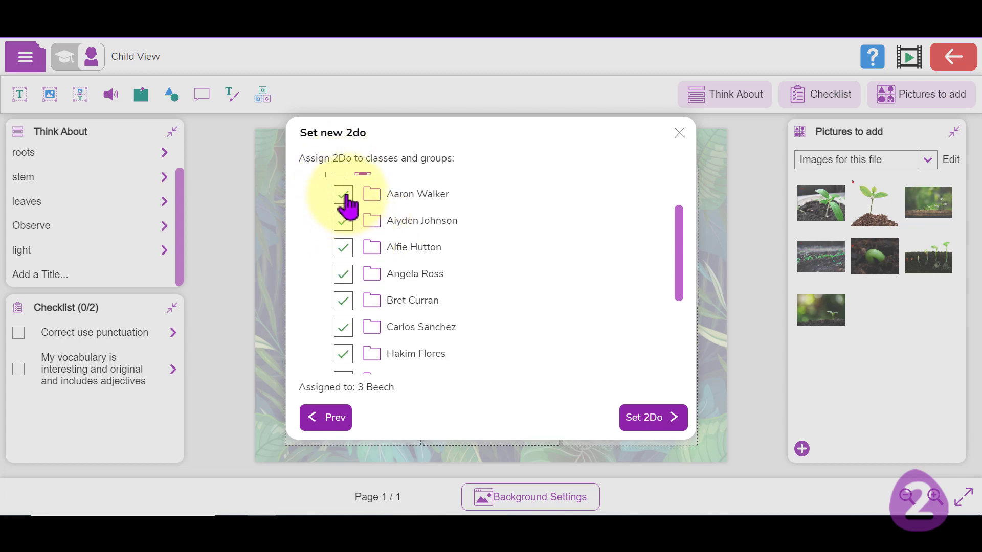
click(344, 195)
click(344, 221)
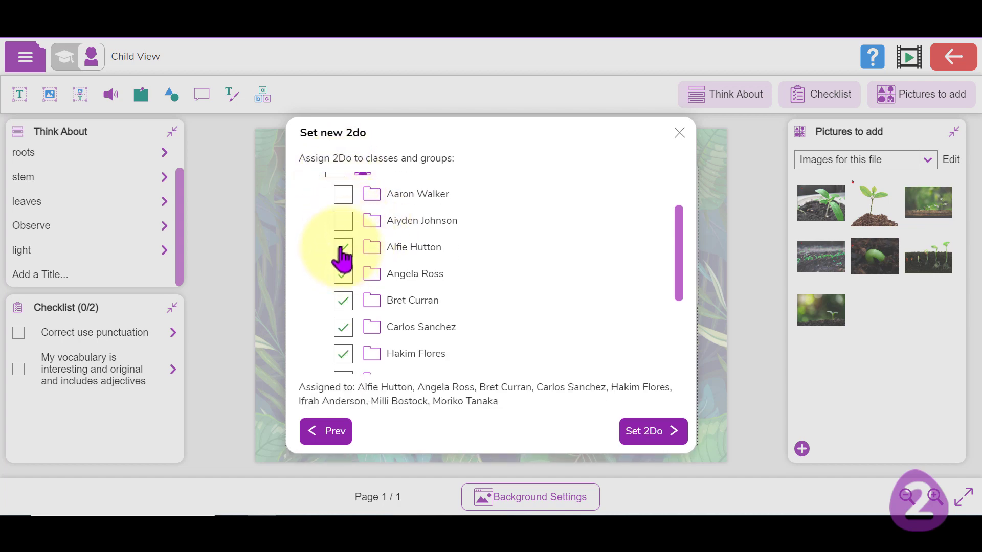
click(342, 253)
click(344, 275)
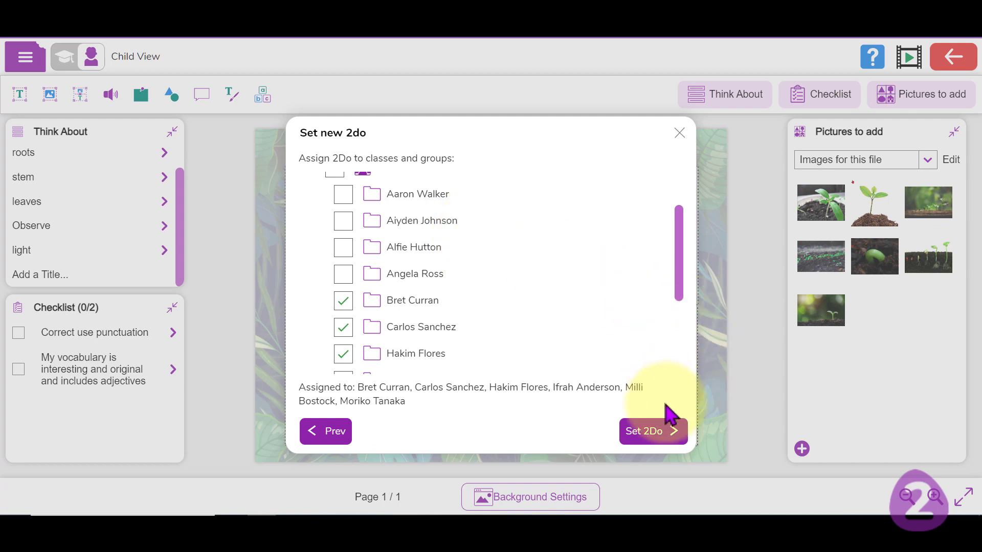
click(646, 439)
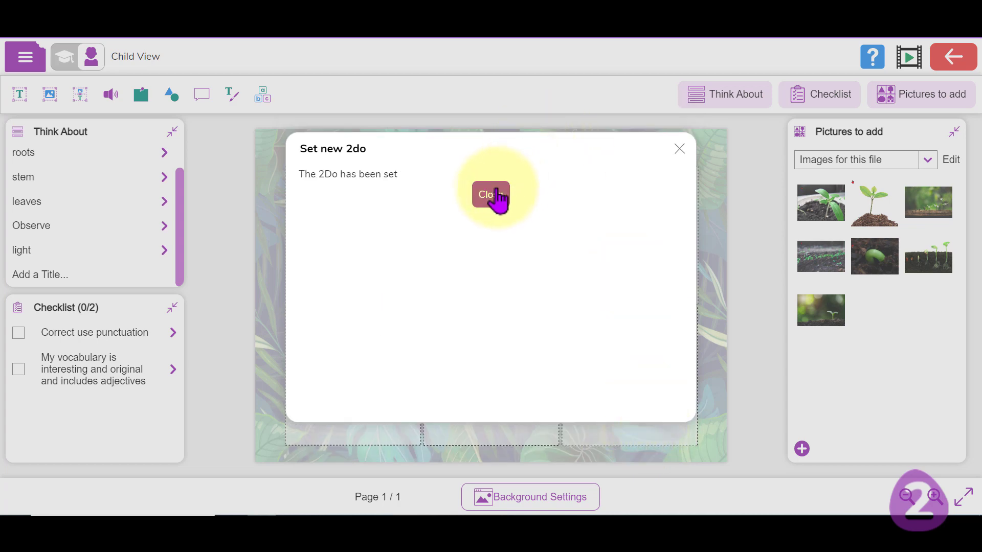
click(491, 196)
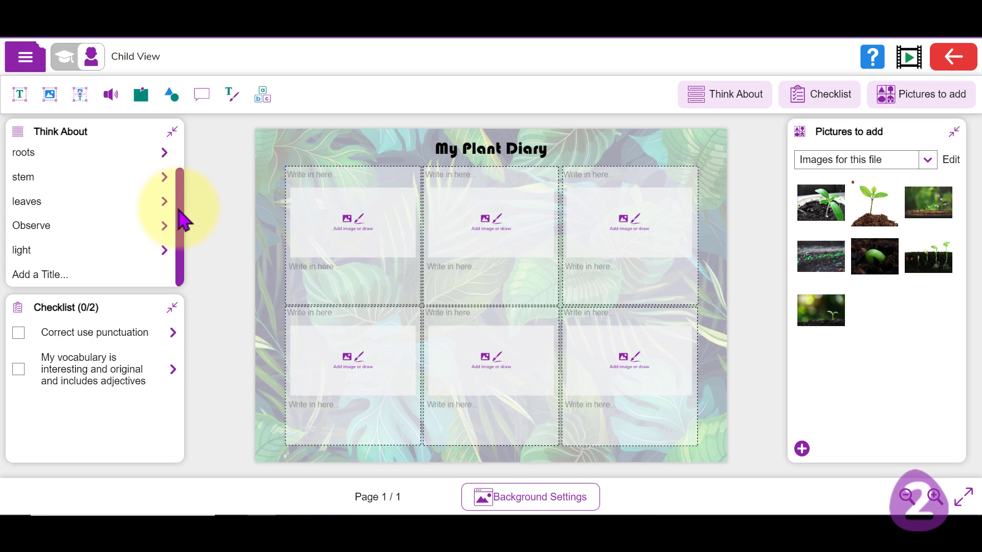
Bring the Think About list back to its first prompts and return the activity to Teacher View.
drag(183, 219, 180, 157)
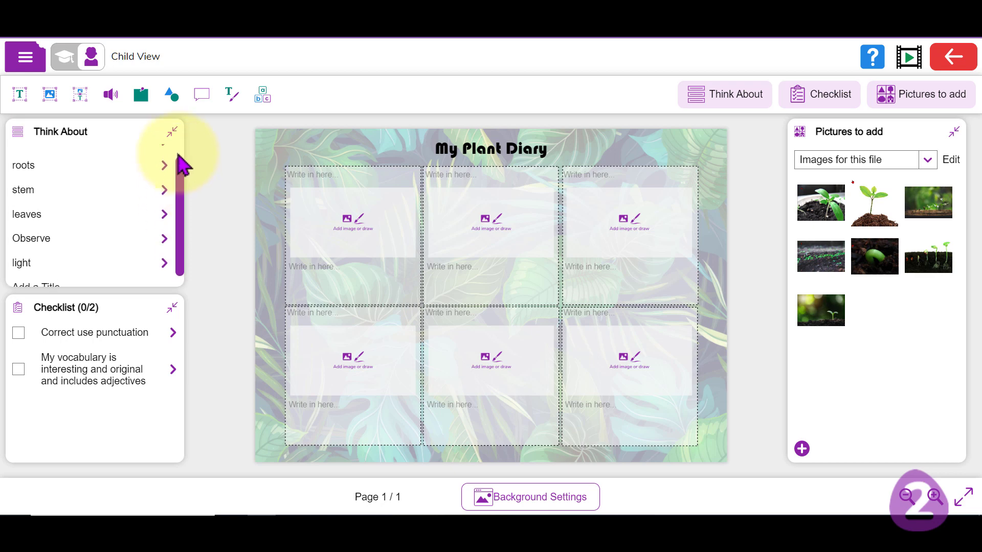
click(73, 64)
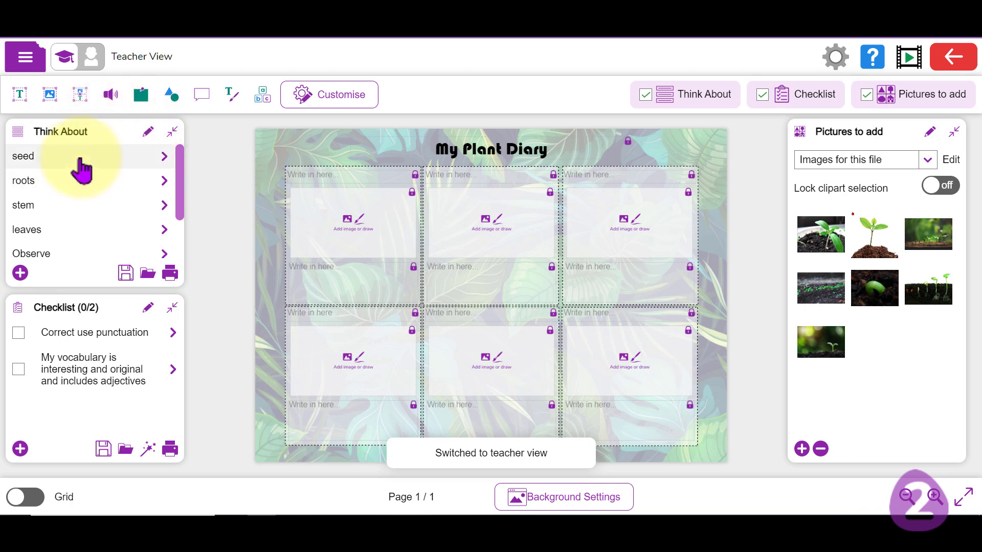
Delete all the Think About prompts: seed, roots, stem, leaves, Observe, light and the untitled one.
click(116, 168)
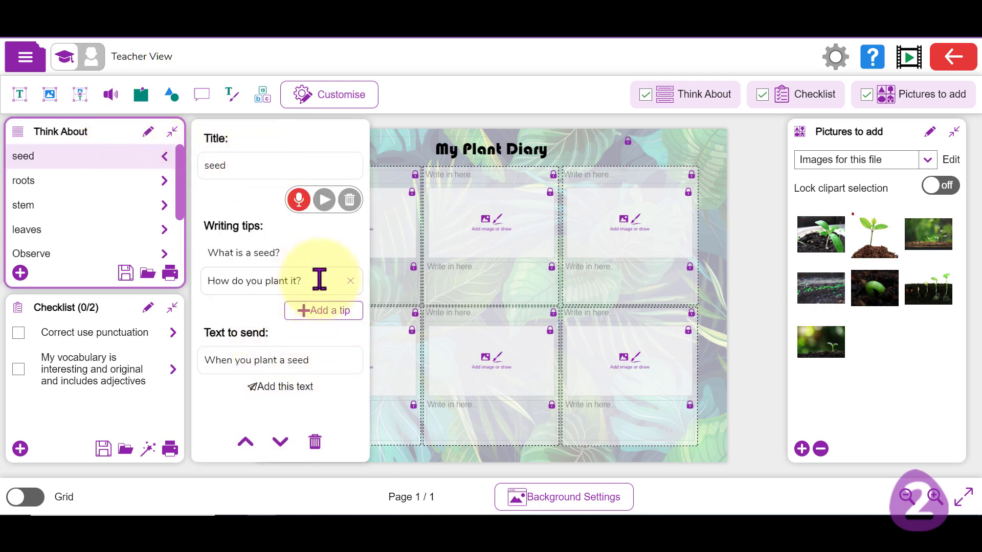
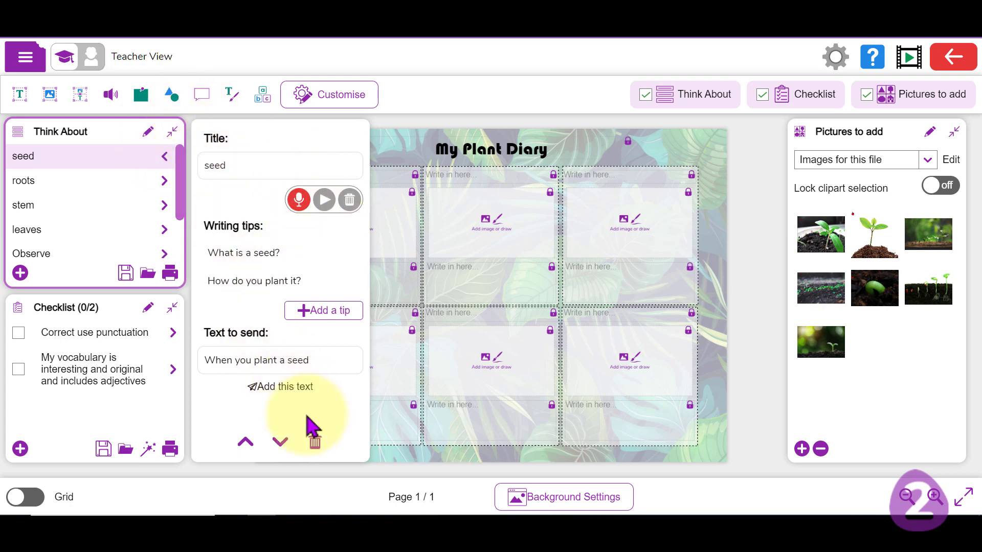
click(315, 443)
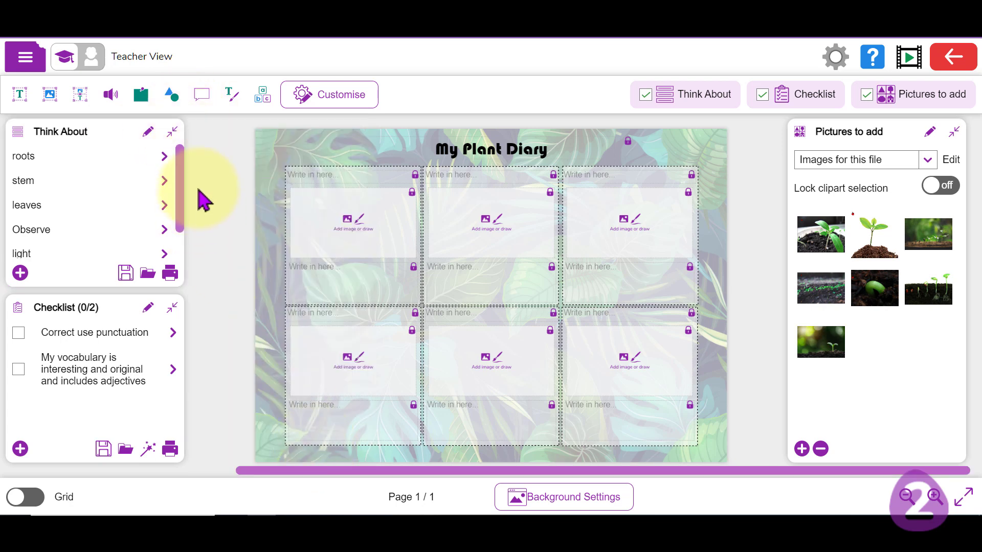
click(162, 165)
click(316, 444)
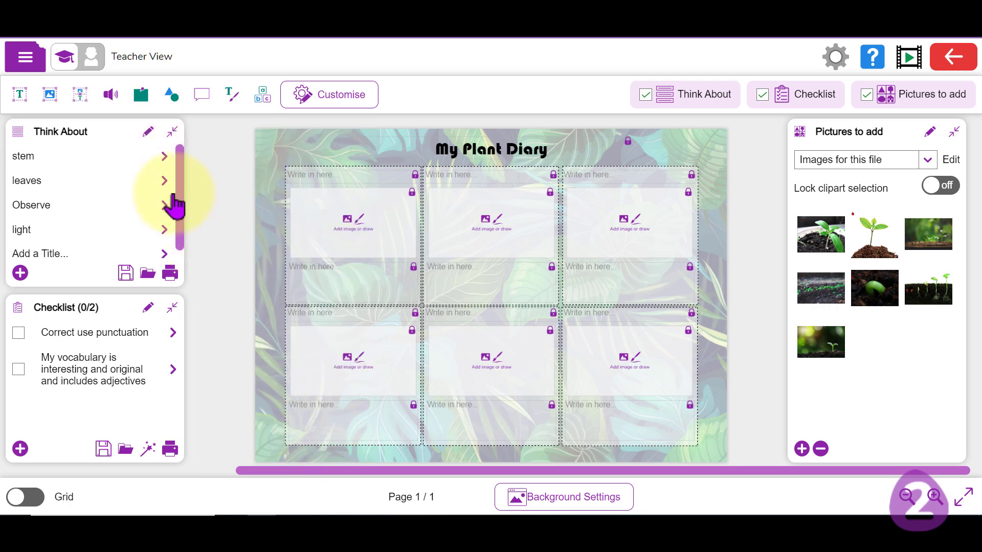
click(159, 159)
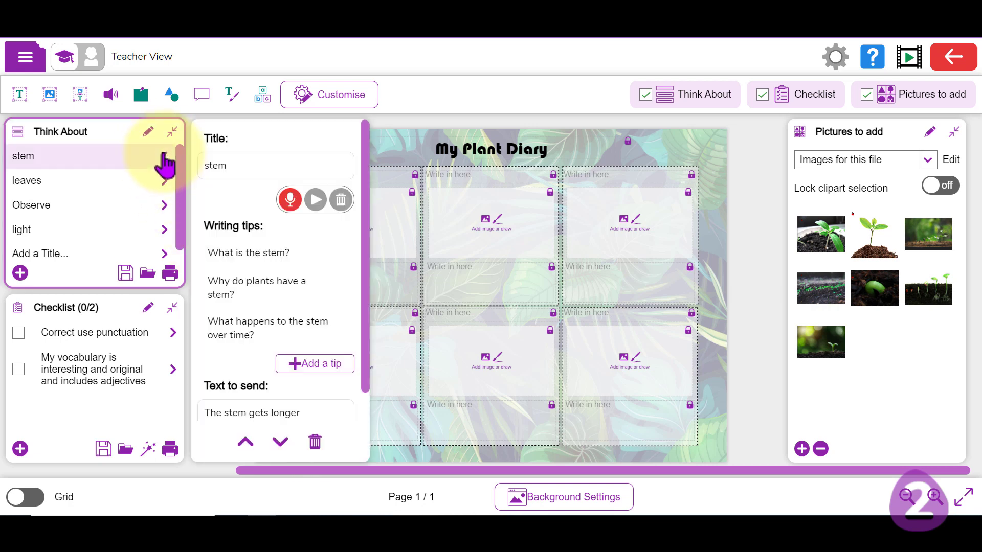
click(315, 444)
click(171, 158)
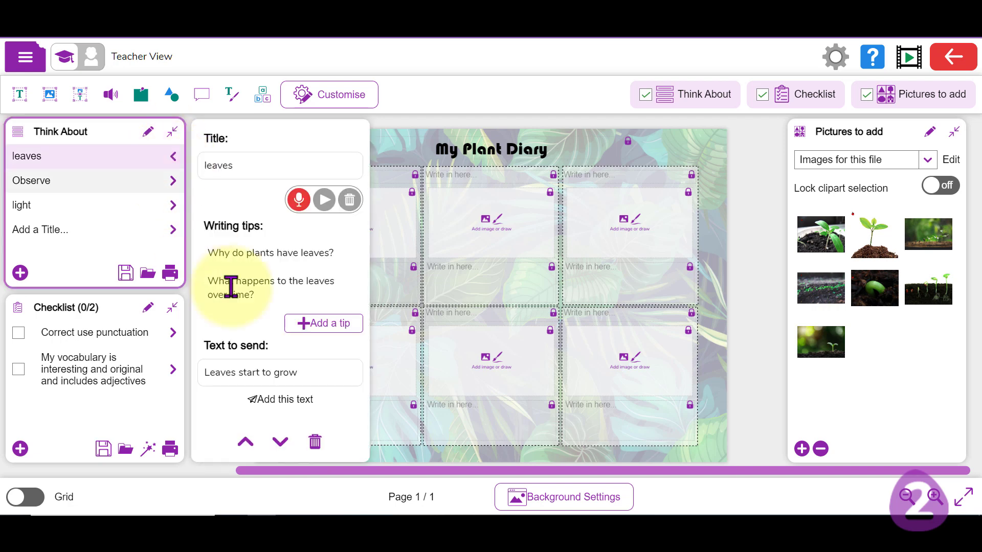
click(316, 443)
click(171, 157)
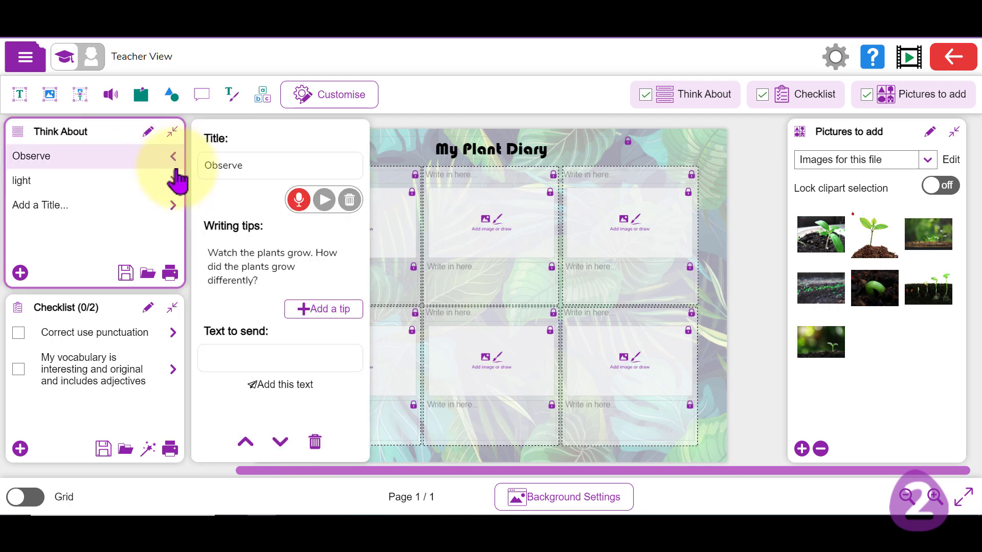
click(315, 442)
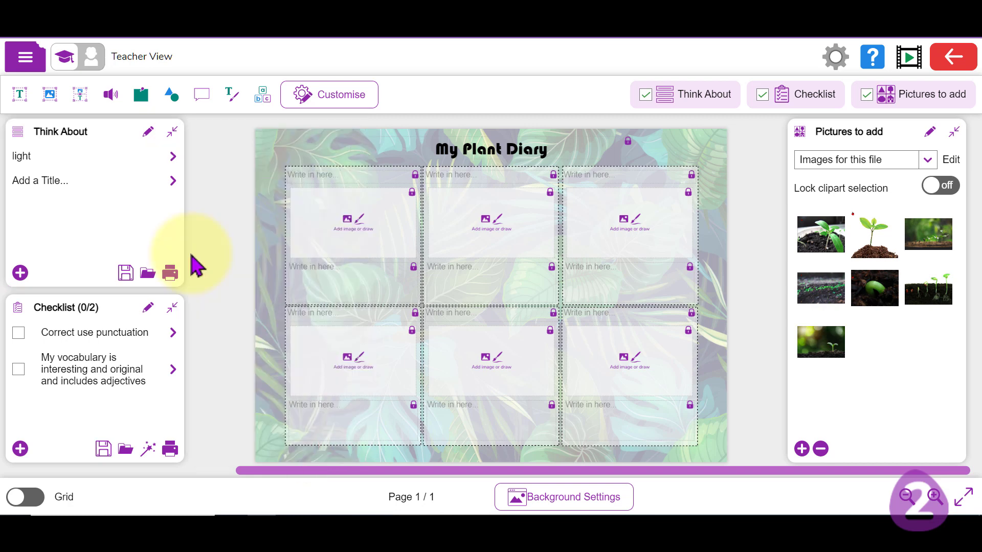
click(149, 160)
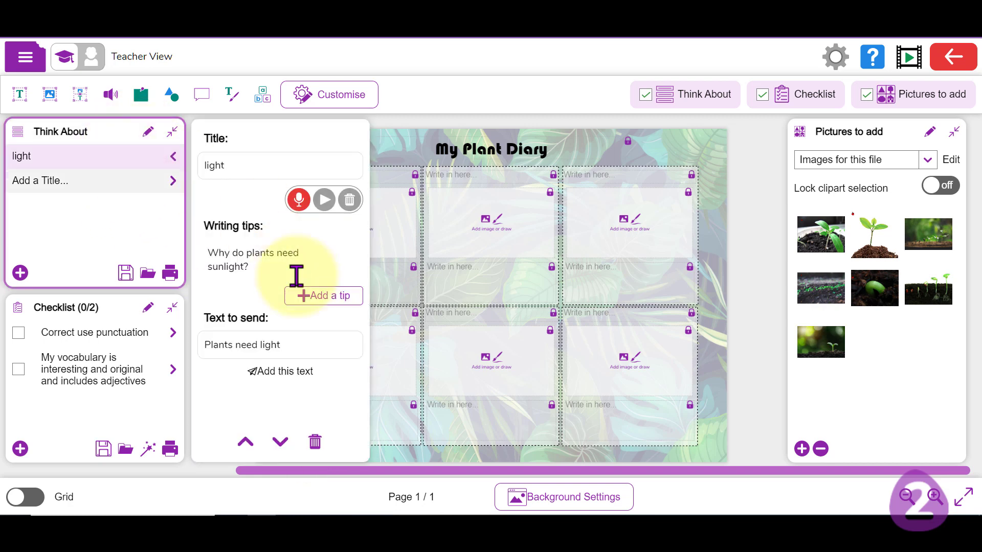
click(315, 442)
click(162, 158)
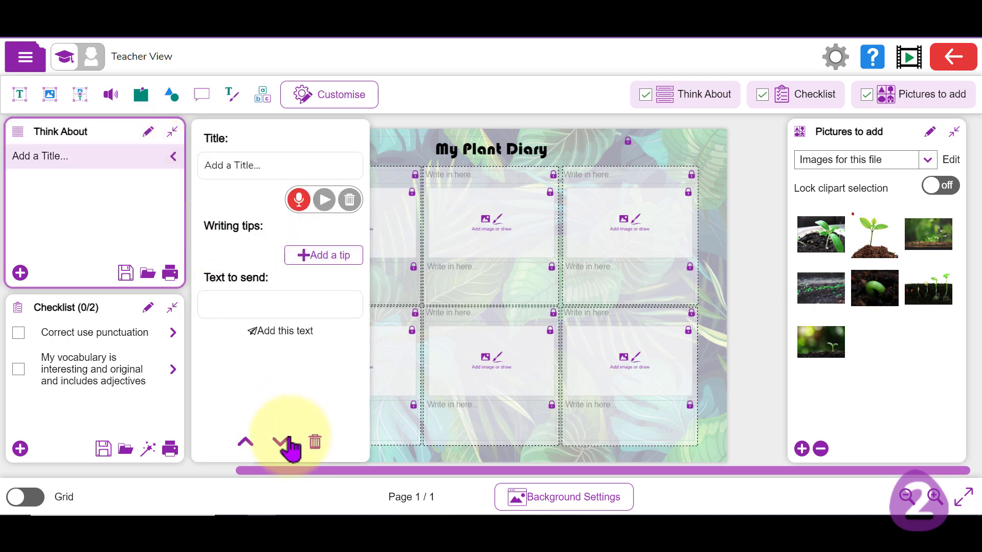
click(315, 443)
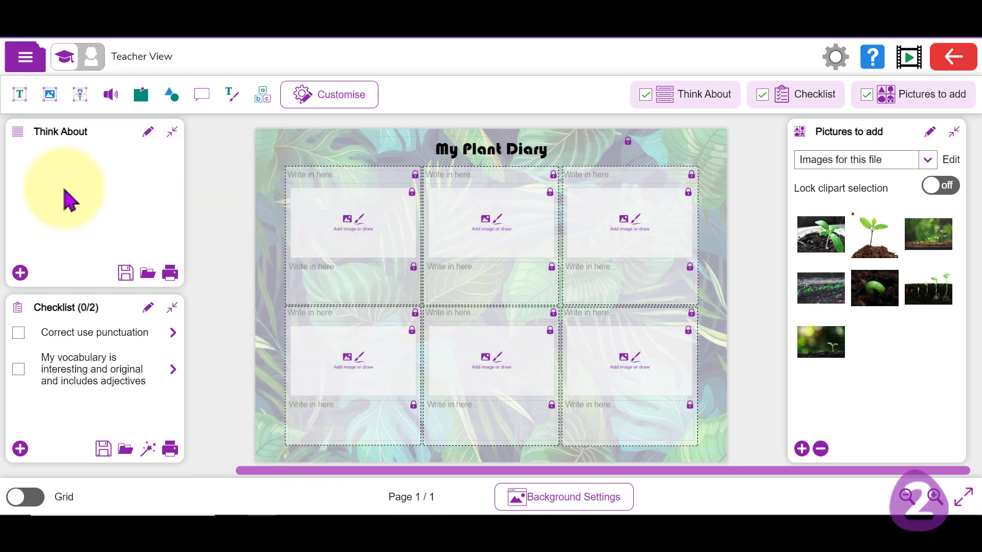
Add a Think About prompt titled "seed" with "seed" as its text to send.
click(19, 273)
click(270, 163)
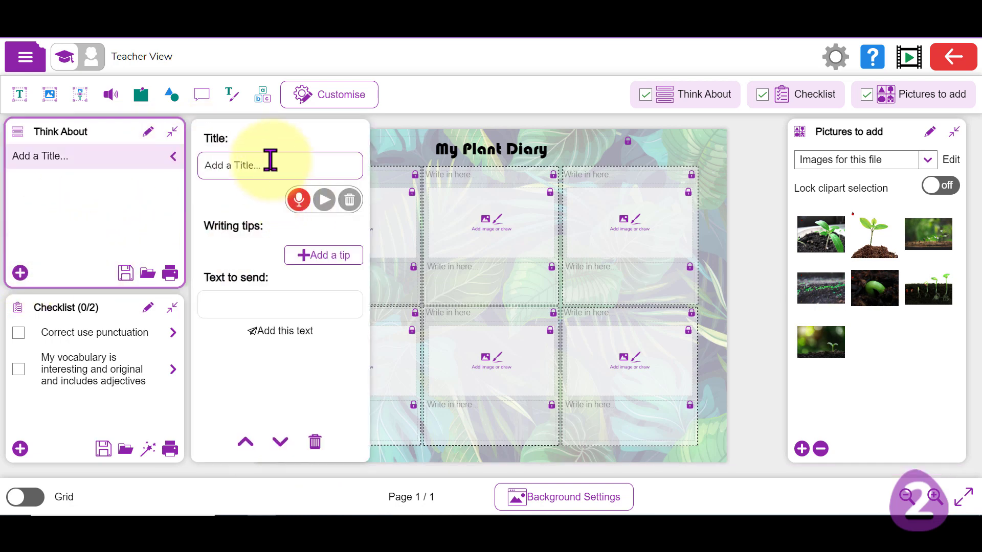
text(seed)
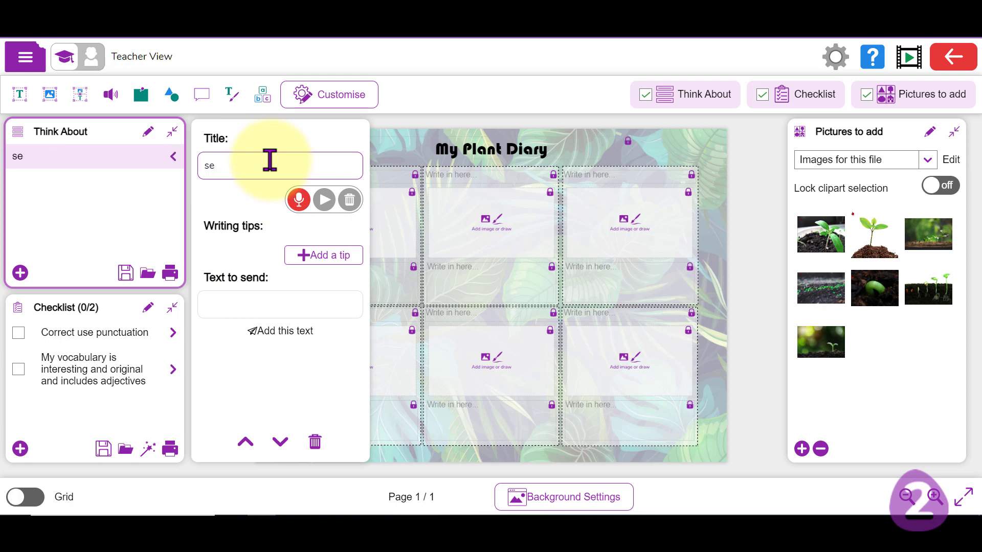
click(282, 305)
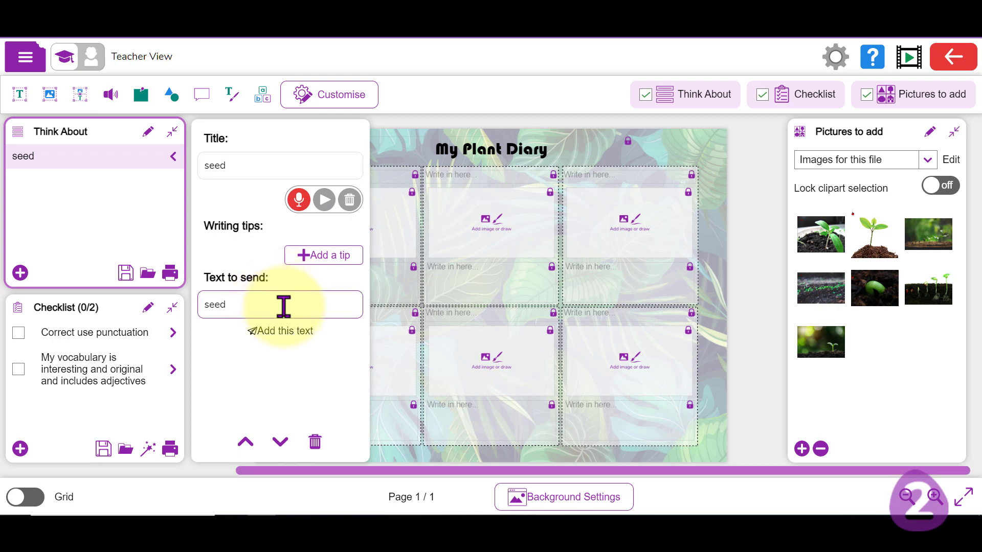
click(66, 217)
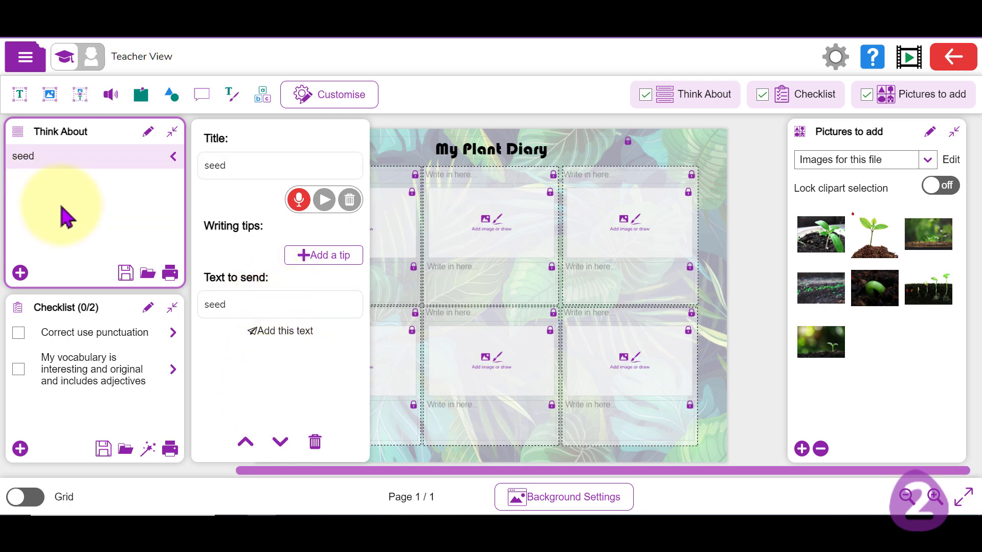
Add a second Think About prompt titled "photosynthesis" and use the same word as its text to send.
click(20, 273)
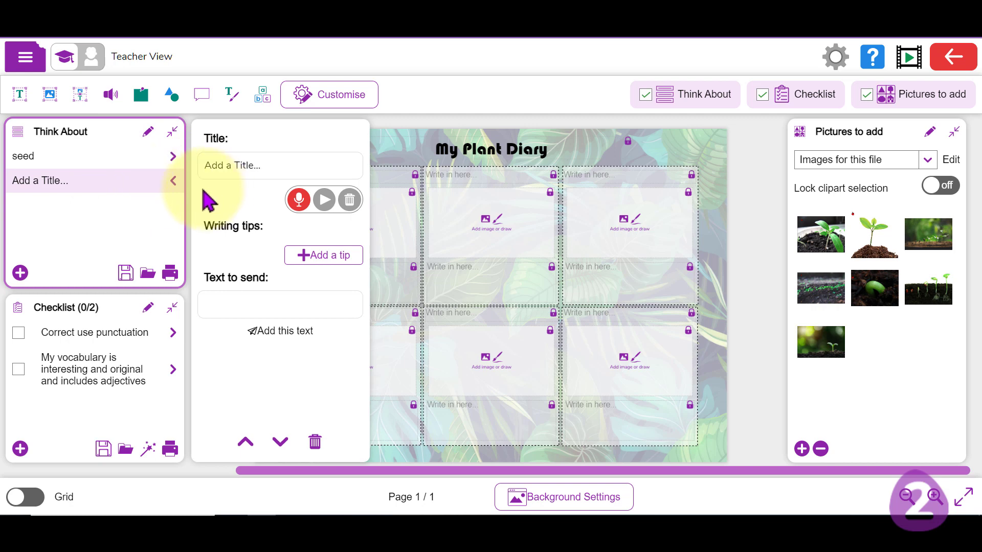
drag(271, 163, 184, 163)
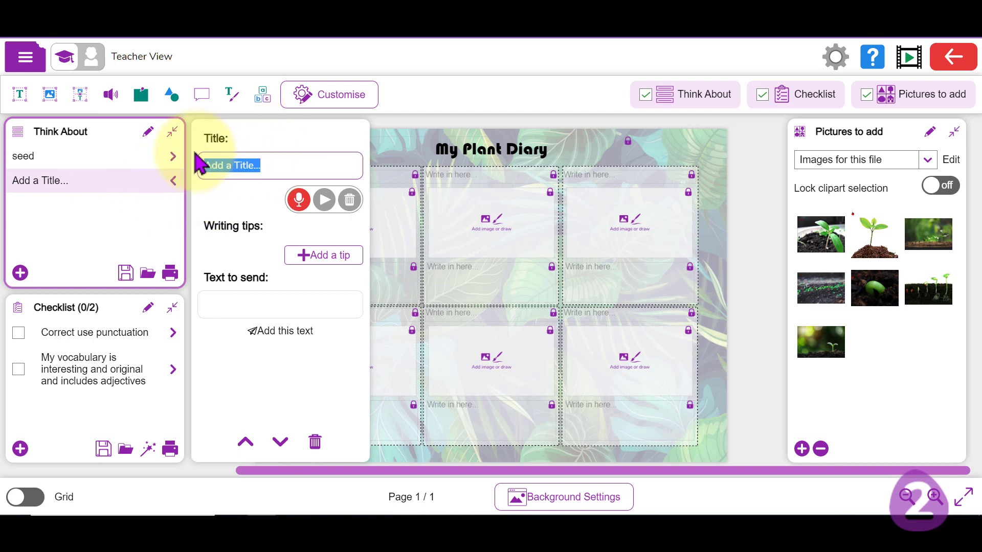
text(photosythesis)
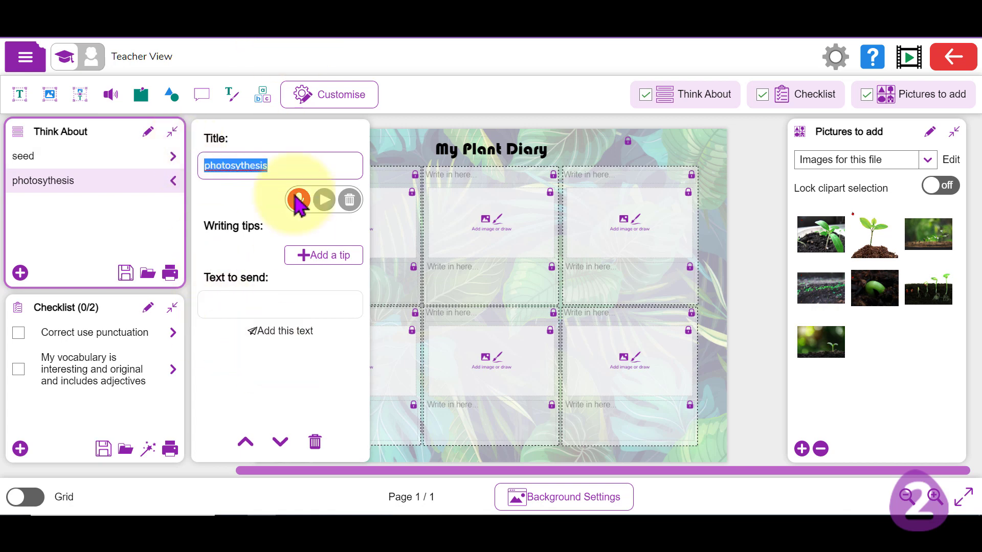
click(240, 165)
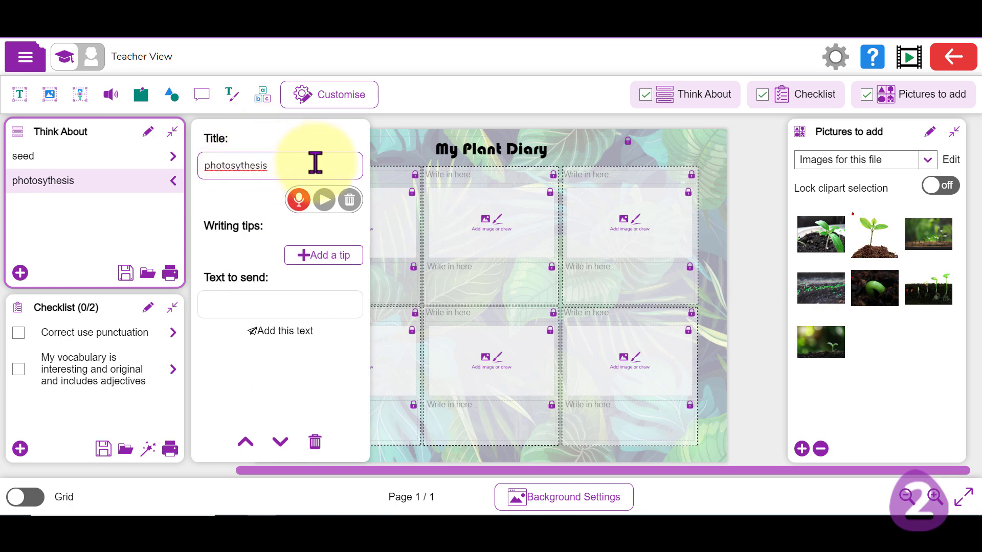
text(n)
double_click(289, 177)
key(ctrl+c)
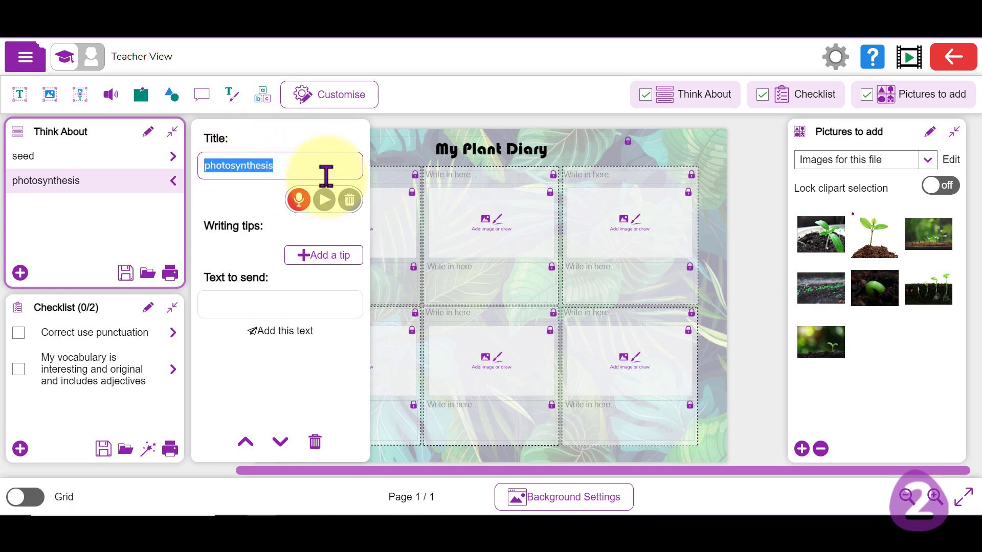
click(276, 305)
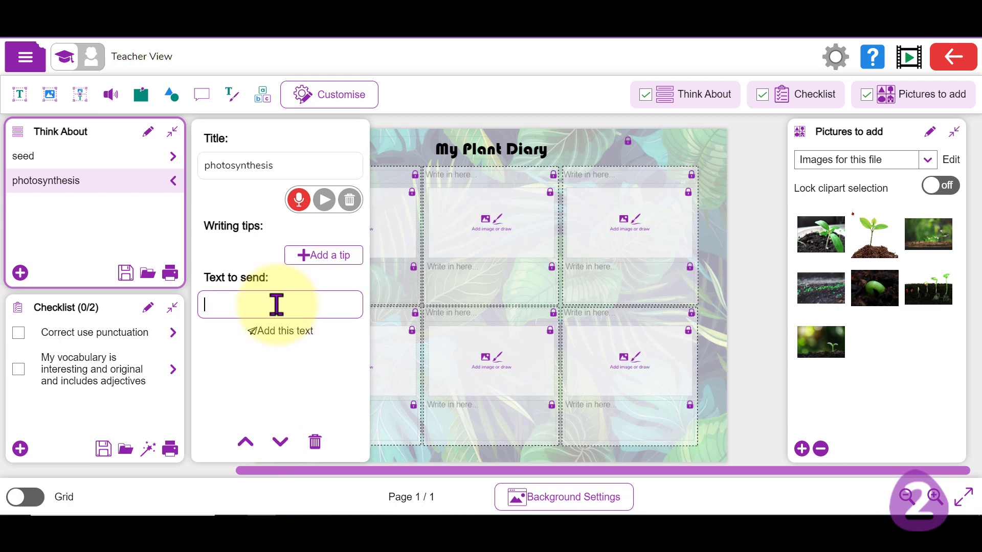
key(ctrl+v)
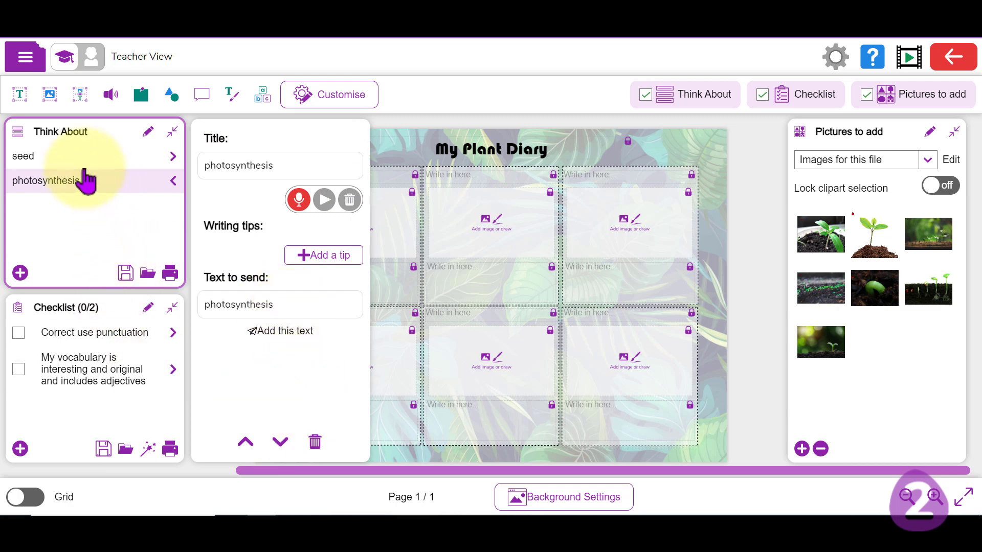
Preview the simplified prompts and the "Correct use punctuation" checklist item in Child View, and return to Teacher View.
click(82, 58)
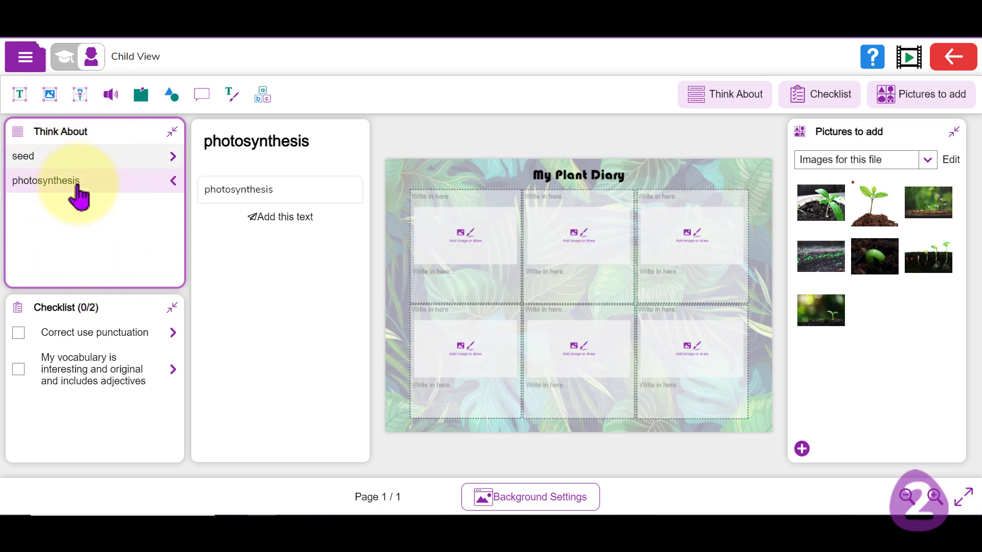
click(85, 334)
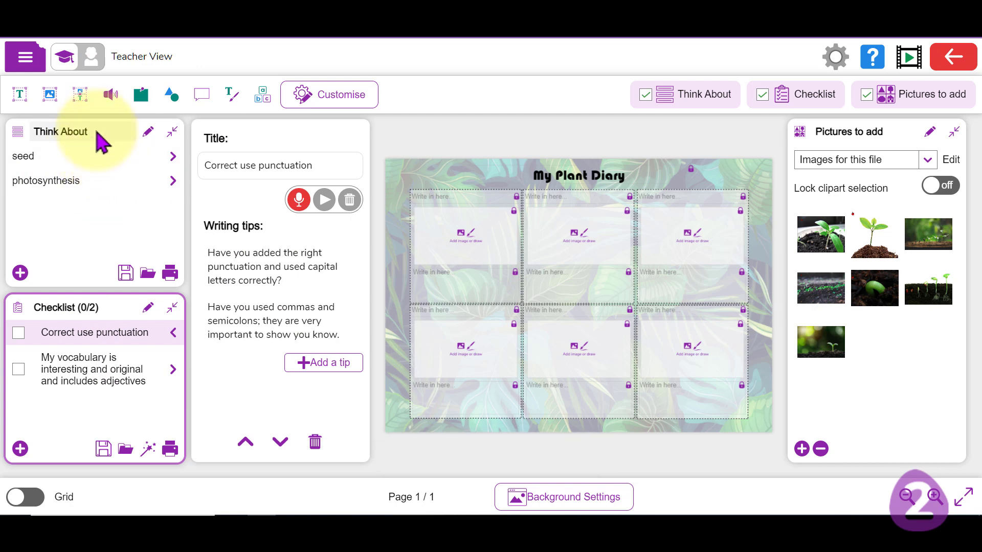
Save this version in My Work as "Plants Lime Class2" and dismiss the save confirmation.
click(23, 59)
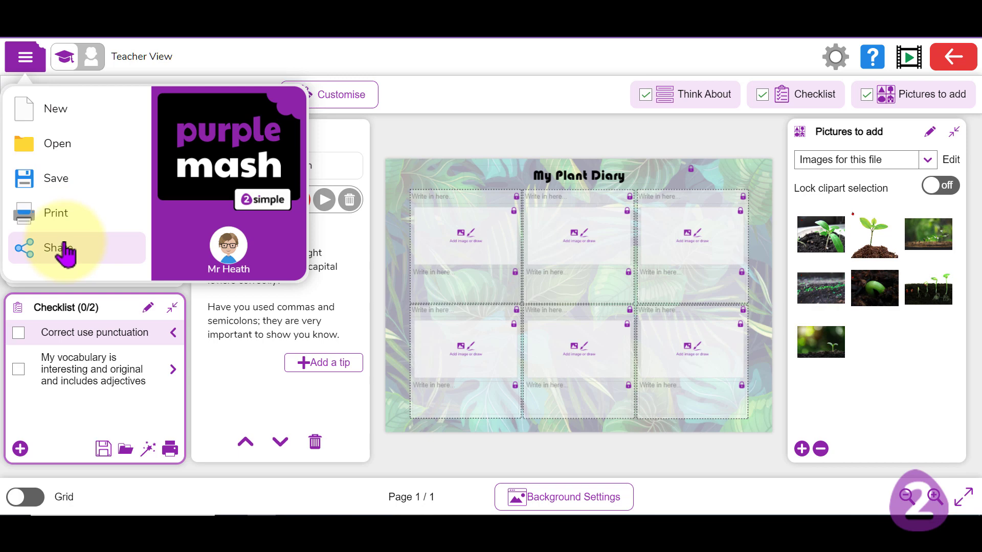
click(60, 188)
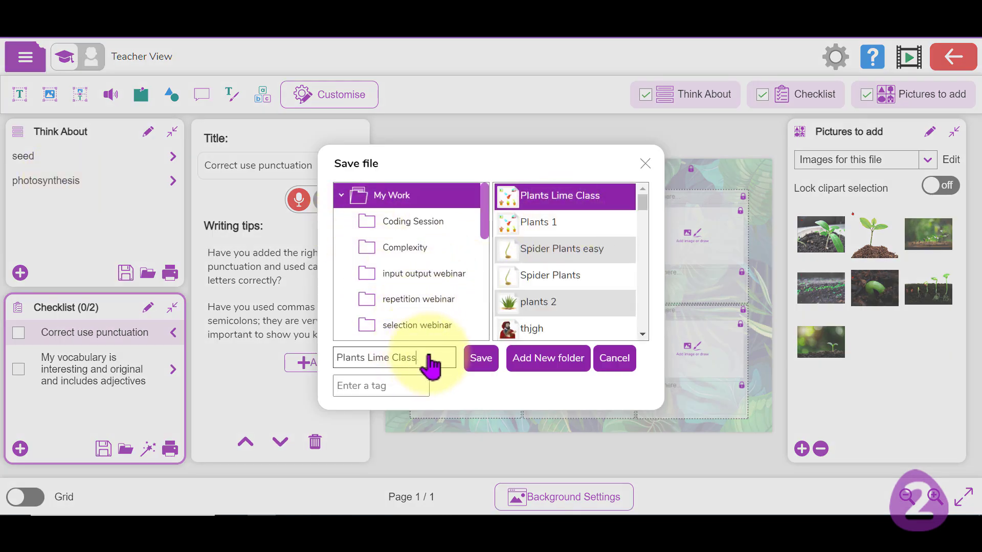
text(2)
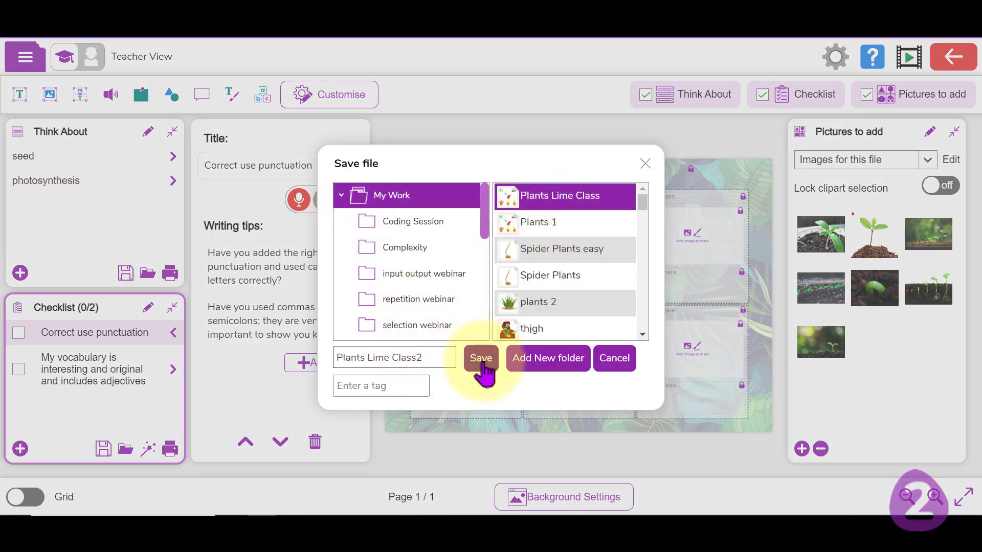
click(479, 360)
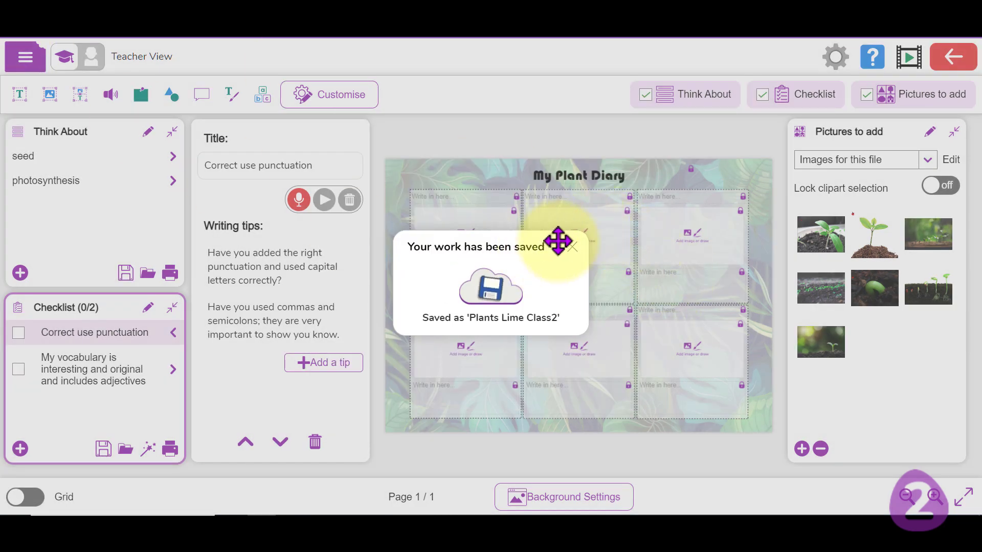
click(572, 247)
click(25, 57)
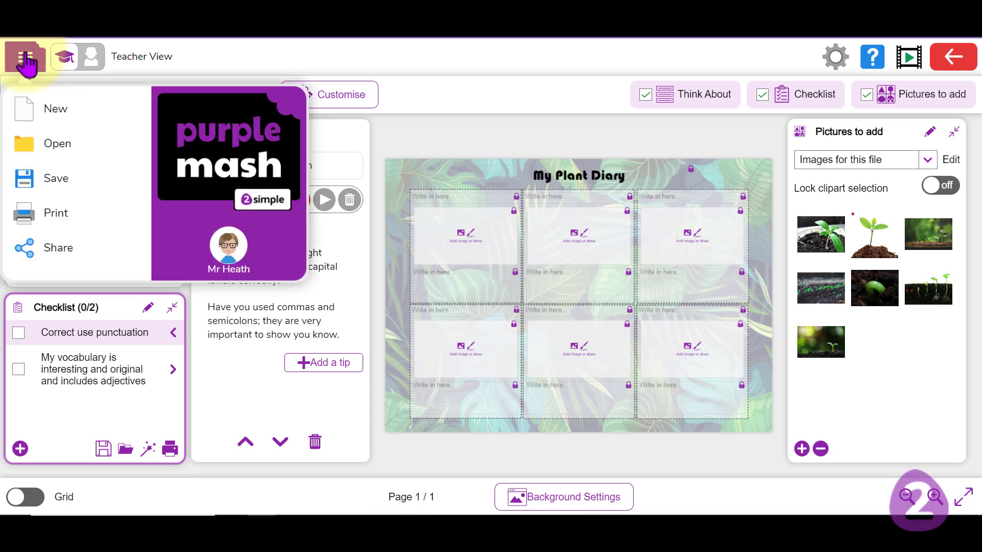
click(78, 250)
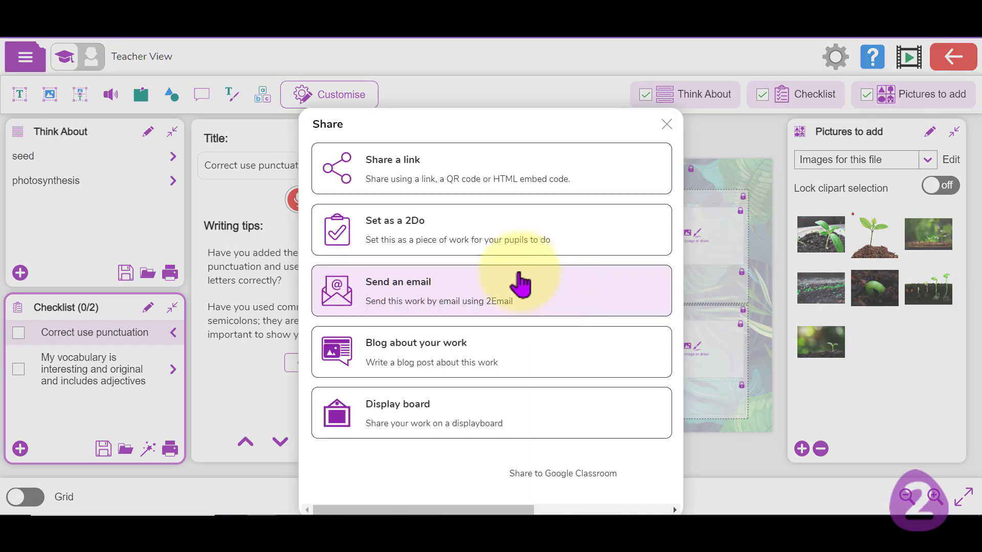
click(447, 245)
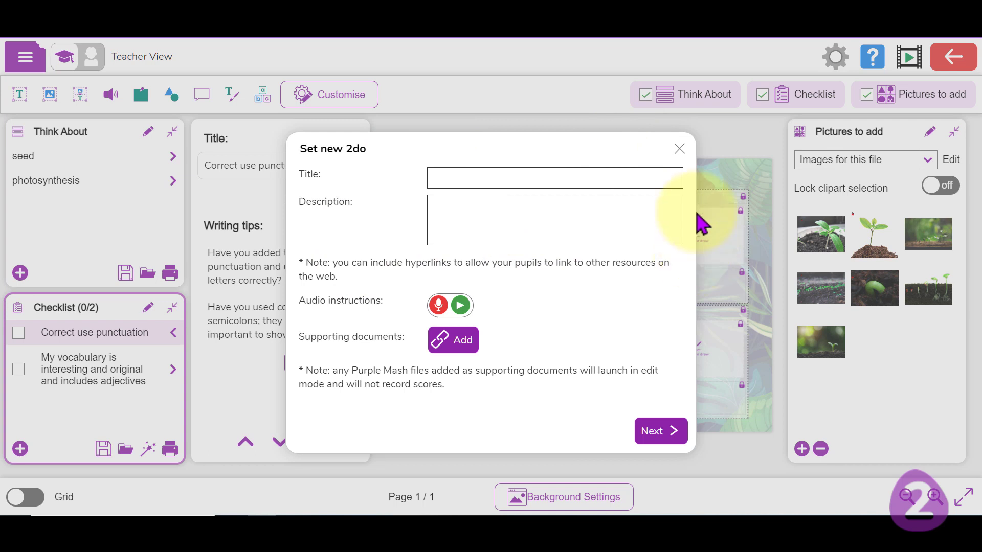
click(680, 148)
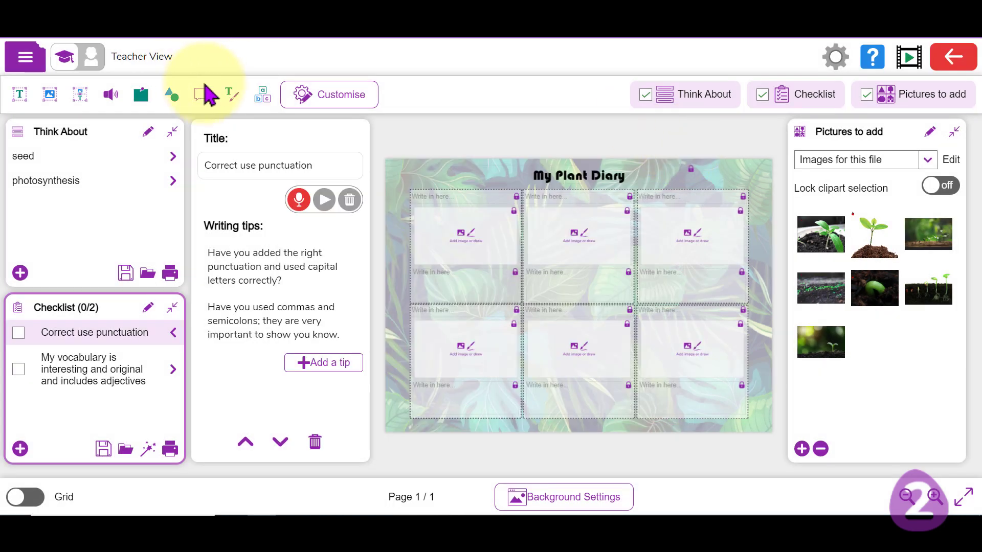
Open the saved file "Plants Lime Class" from My Work.
click(24, 60)
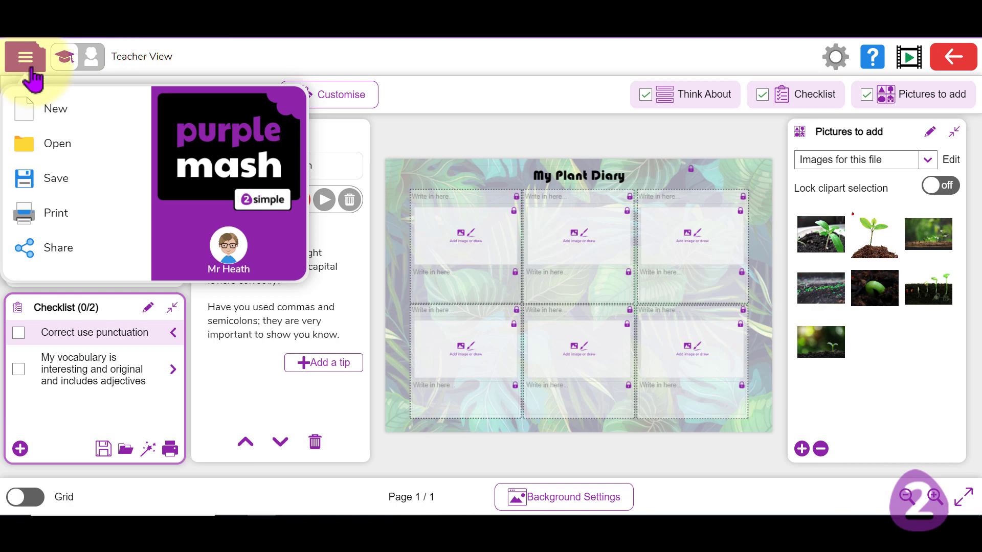
click(68, 148)
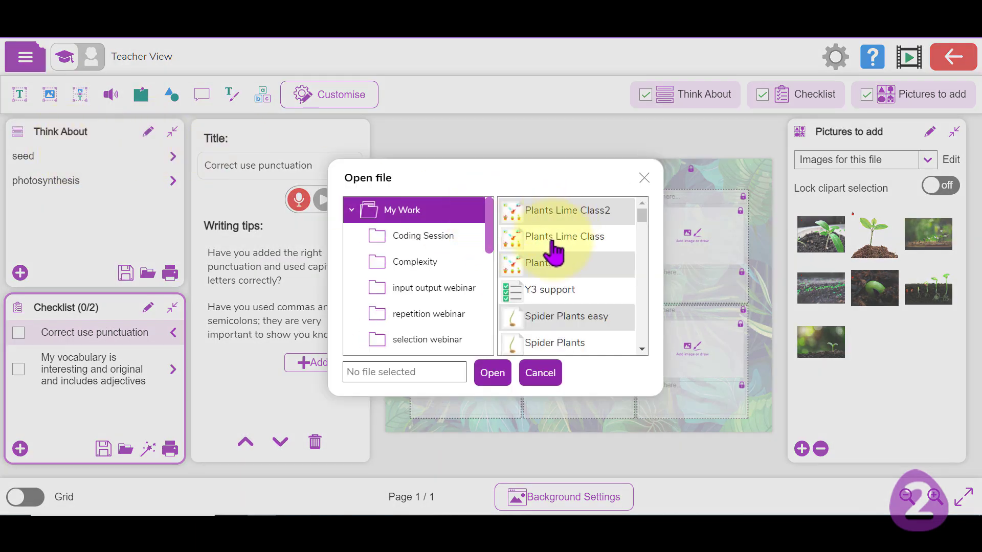
click(541, 242)
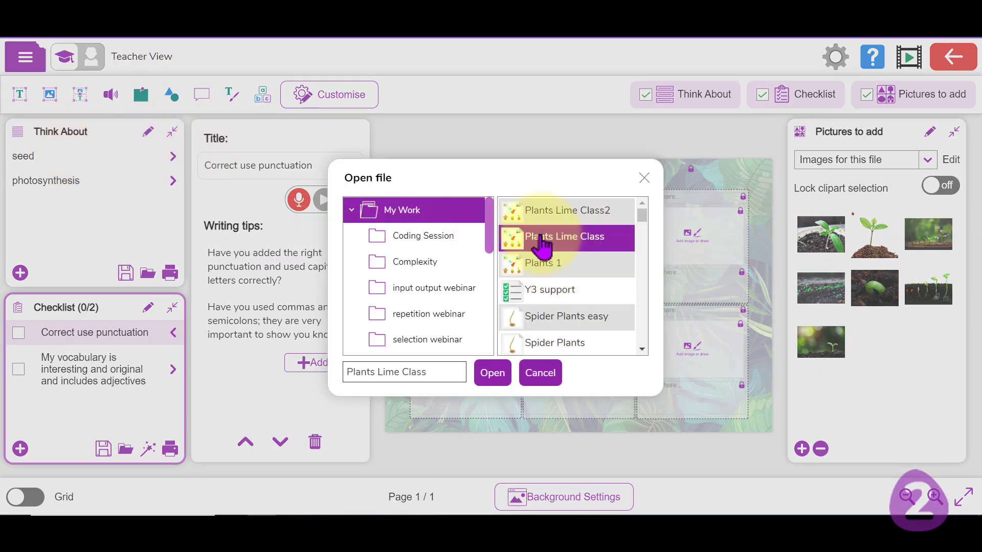
click(495, 375)
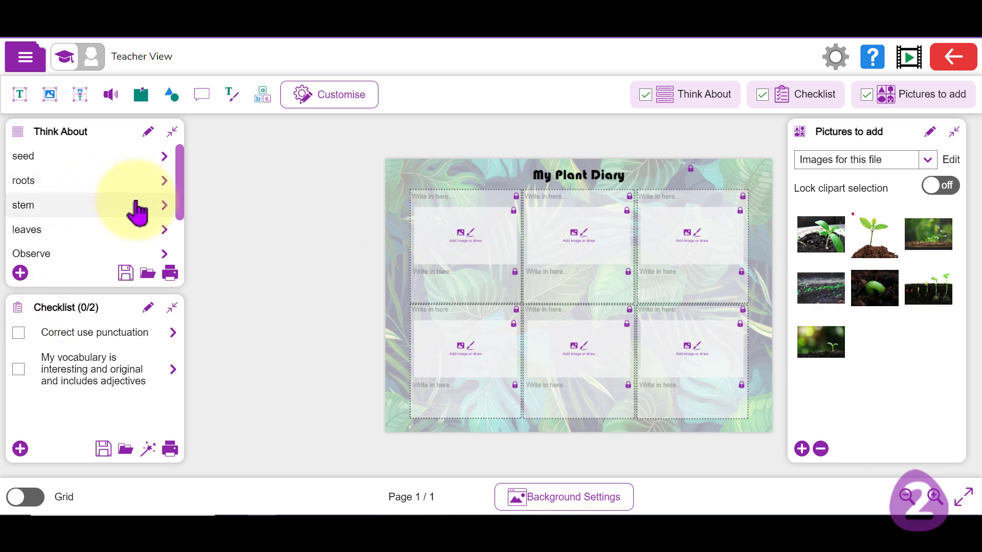
Record a spoken audio clip for the "seed" prompt in Think About and keep the recording.
click(105, 172)
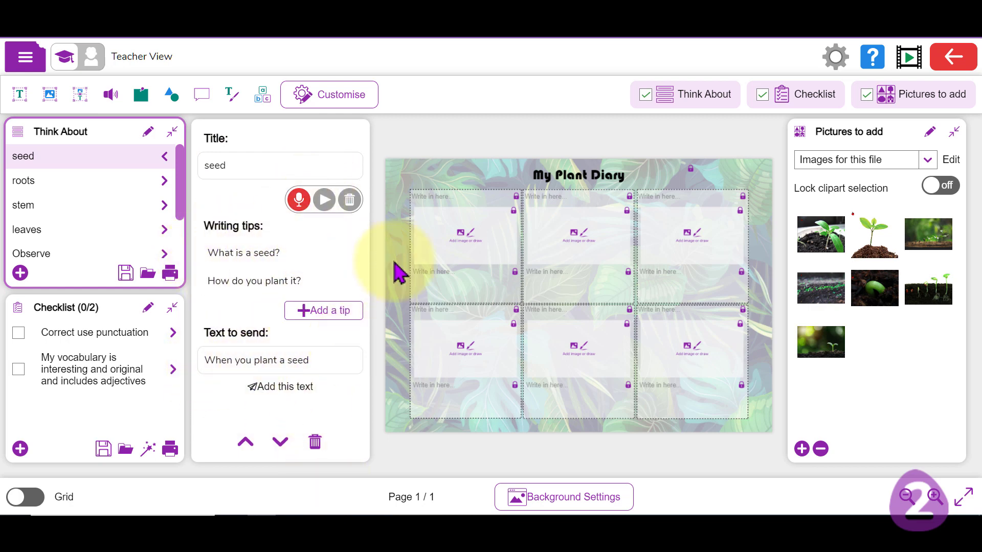
click(296, 204)
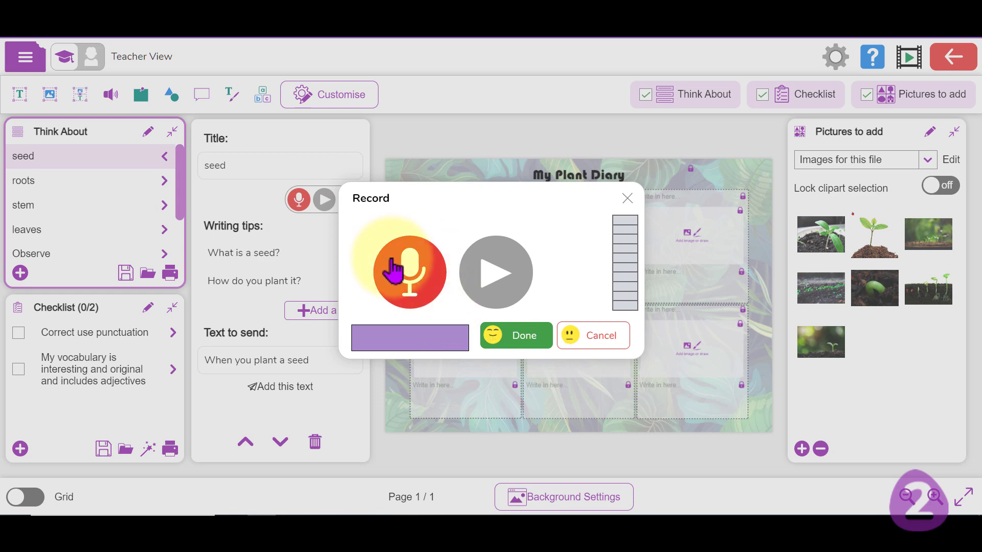
click(403, 263)
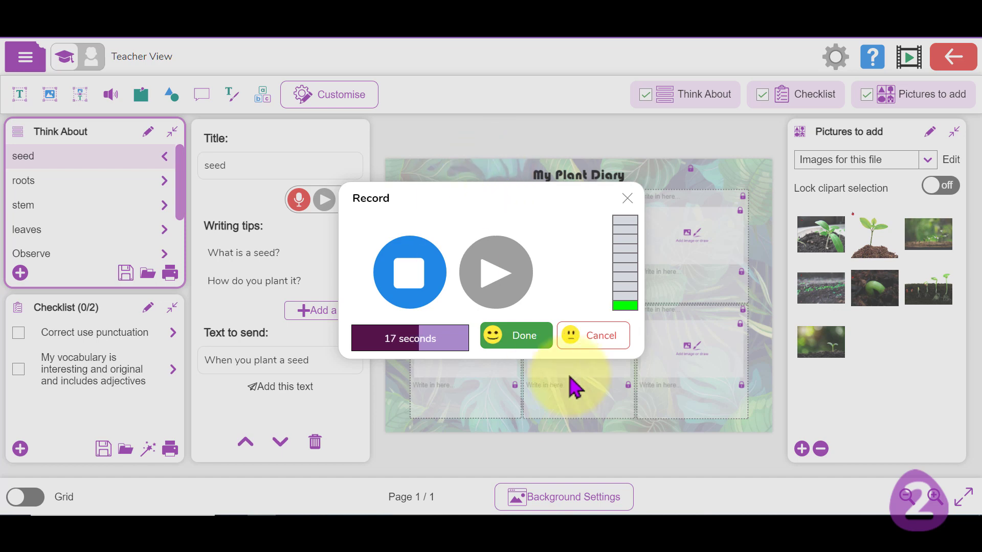
click(517, 342)
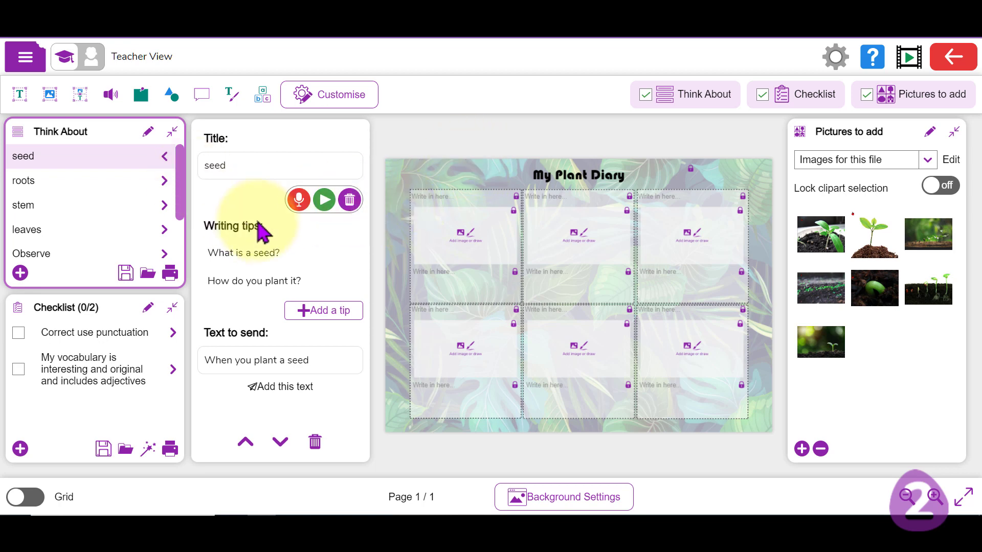
Preview the "seed" and "roots" prompts in Child View, dismissing the calendar reminders, and return to Teacher View.
click(86, 57)
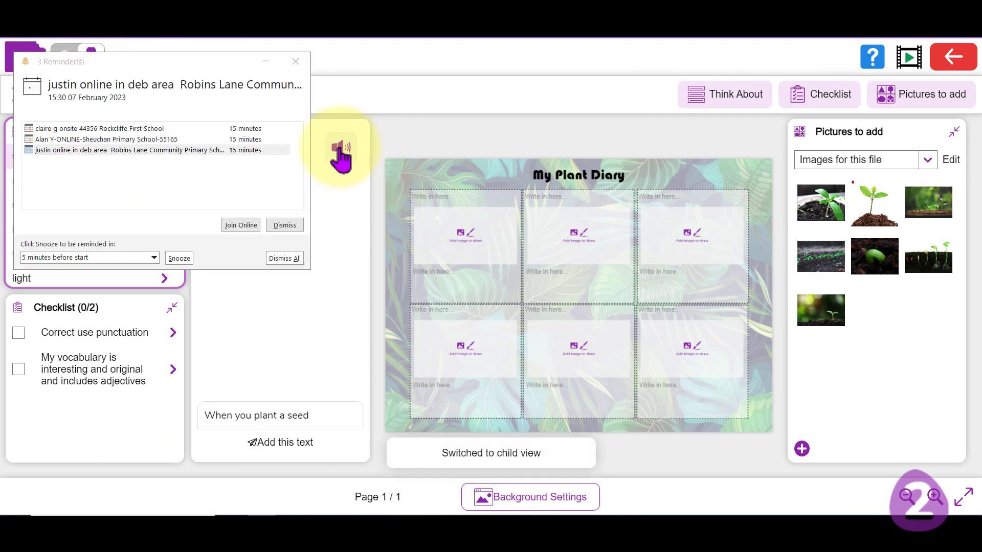
click(285, 260)
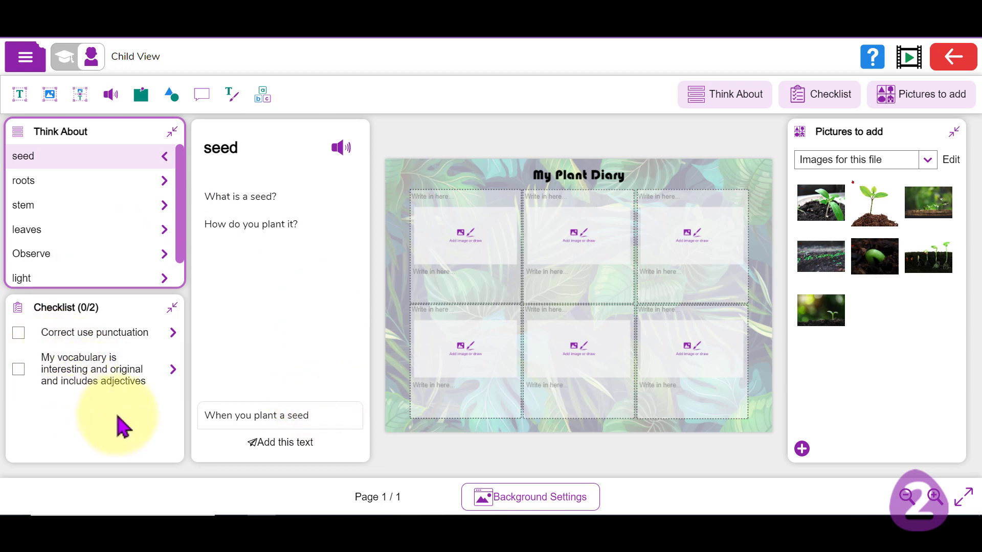
click(146, 186)
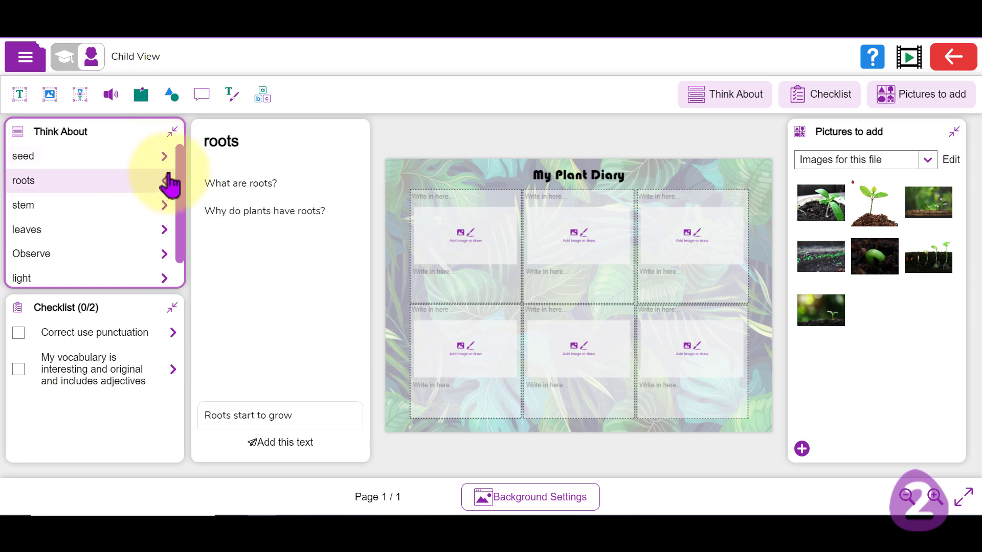
scroll(136, 149, down, 1)
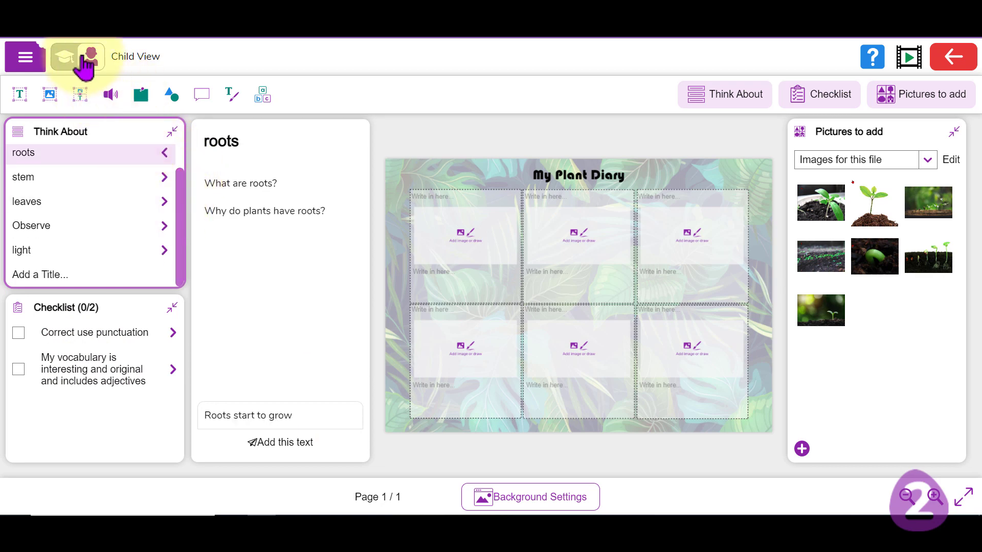
click(75, 61)
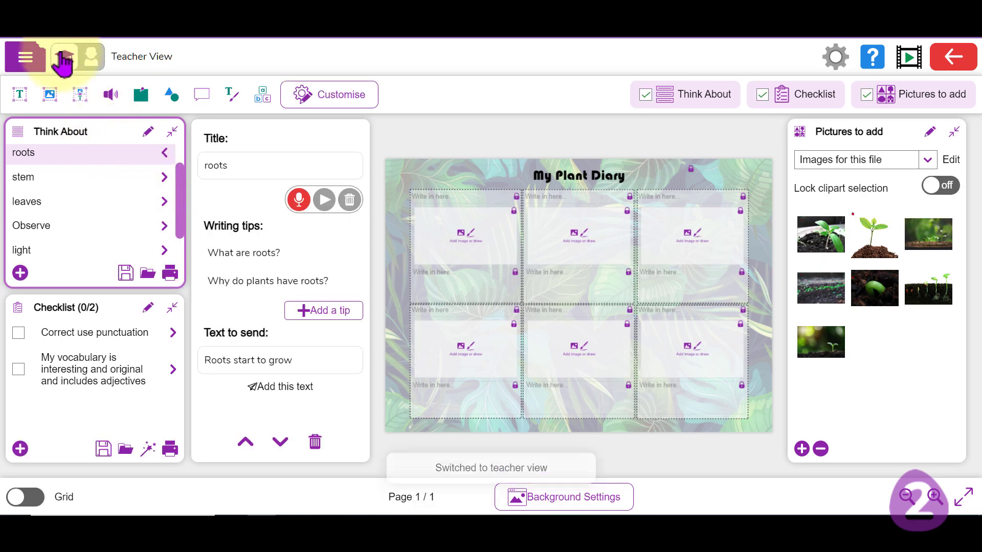
Delete the "Observe" prompt from the Think About list and check the remaining prompts.
click(110, 179)
click(106, 202)
click(115, 226)
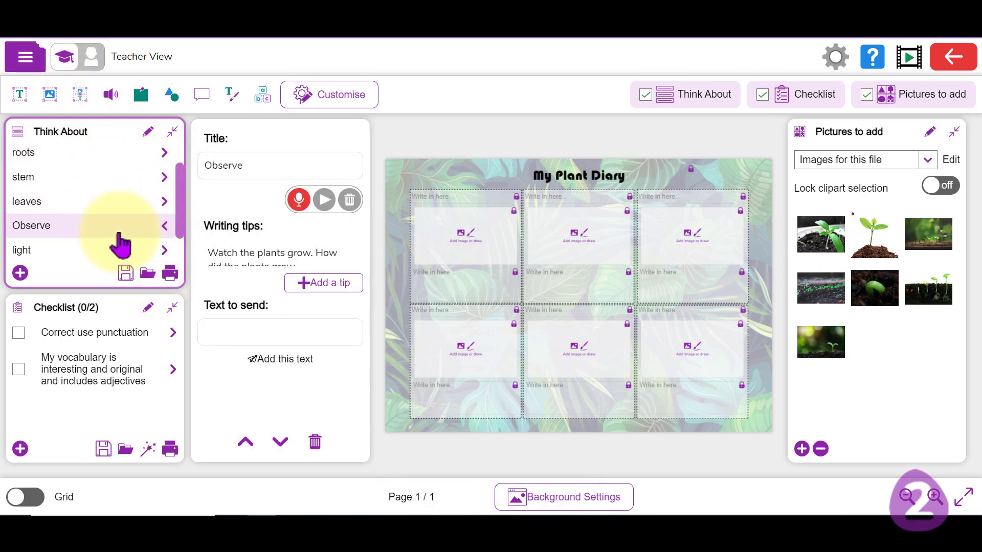
scroll(107, 220, down, 1)
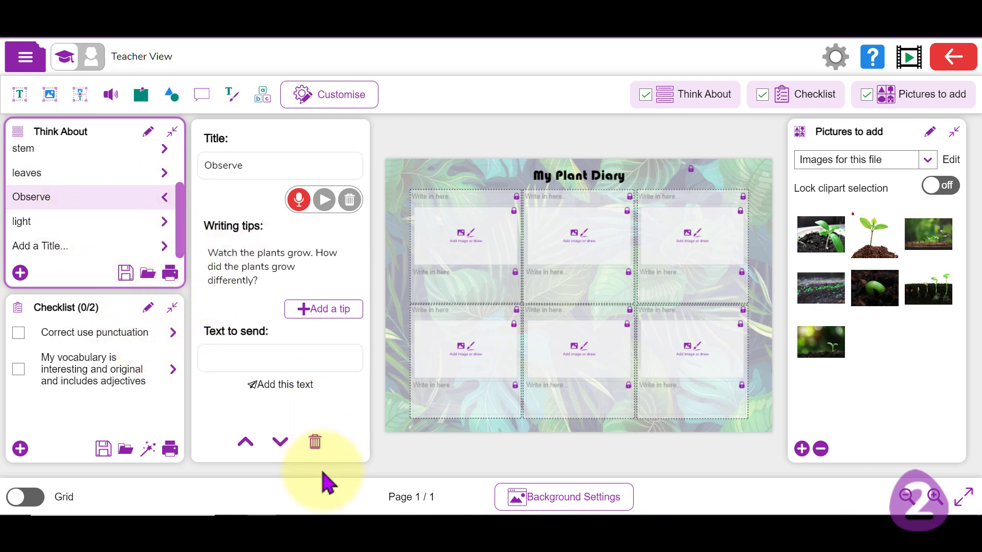
click(316, 443)
scroll(130, 216, up, 1)
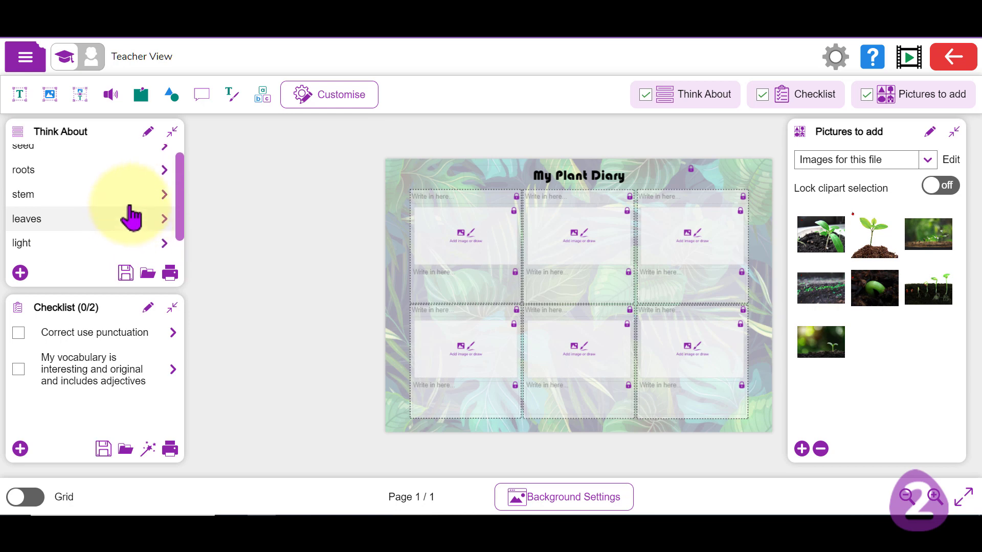
scroll(128, 215, down, 1)
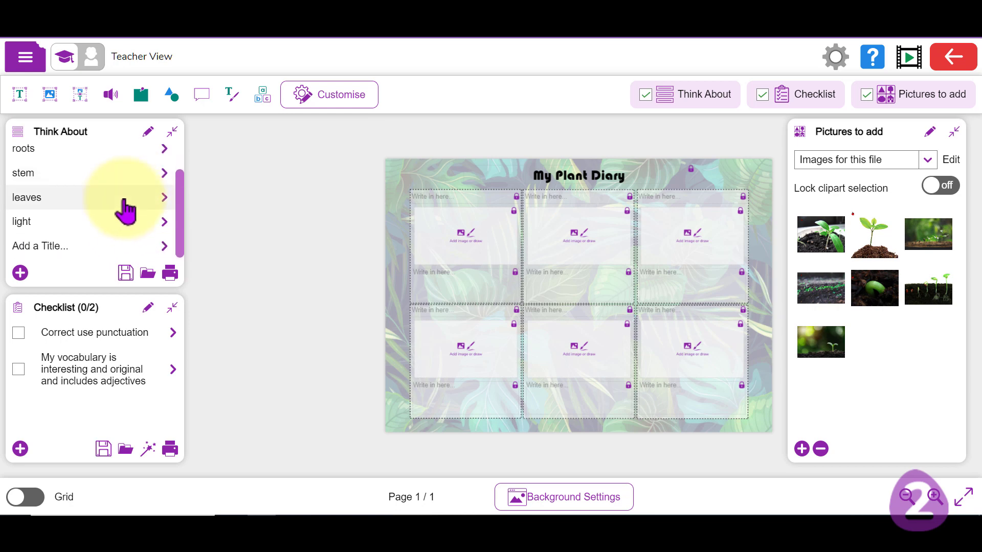
scroll(125, 211, up, 1)
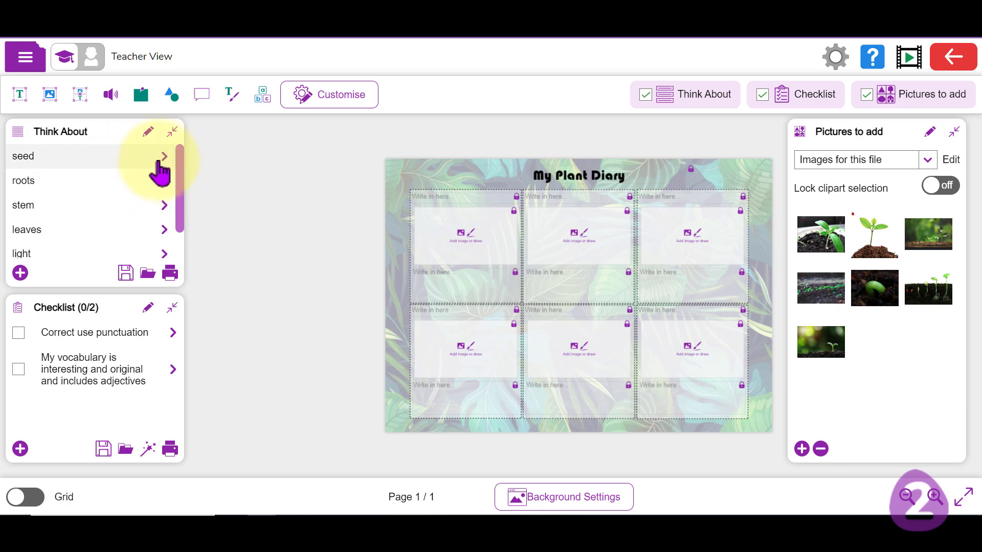
Open the "seed" prompt and switch to Child View.
click(136, 161)
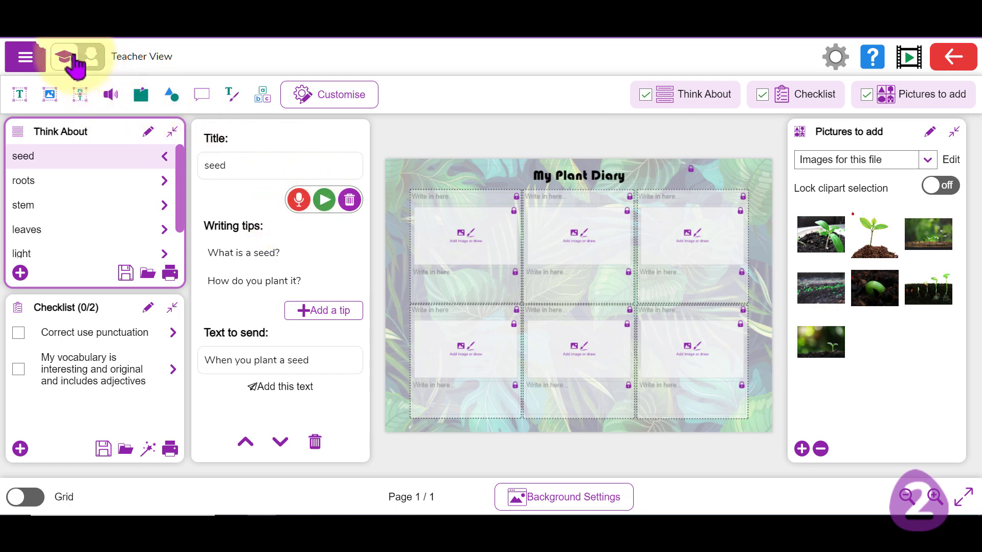
click(92, 59)
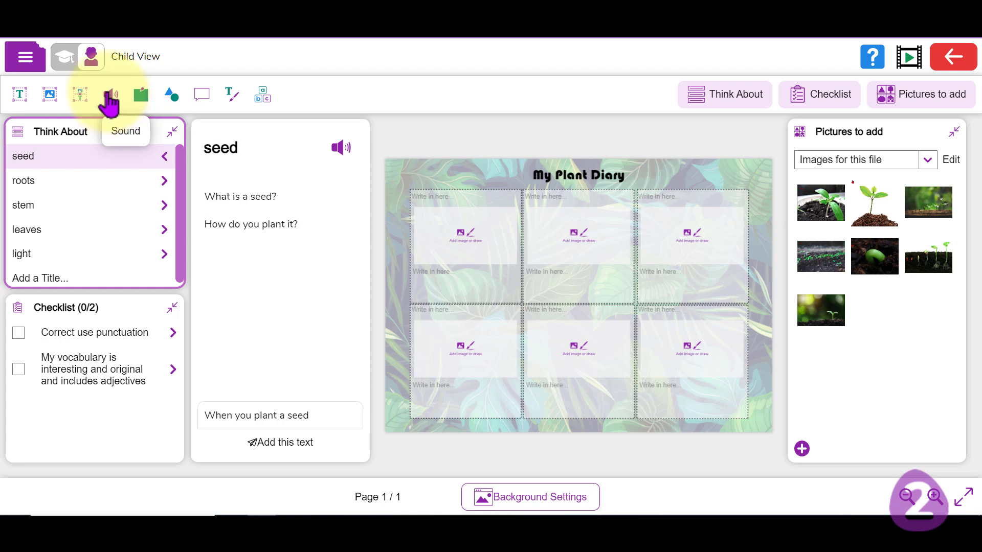
Place a sound object in the first diary frame, record a voice clip for it, and shift it slightly left.
drag(110, 98, 478, 287)
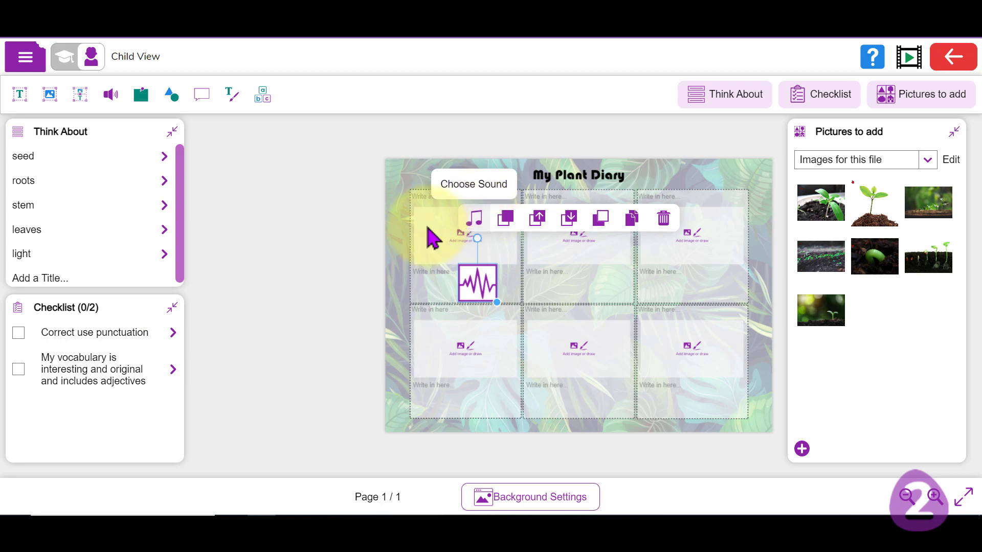
click(318, 249)
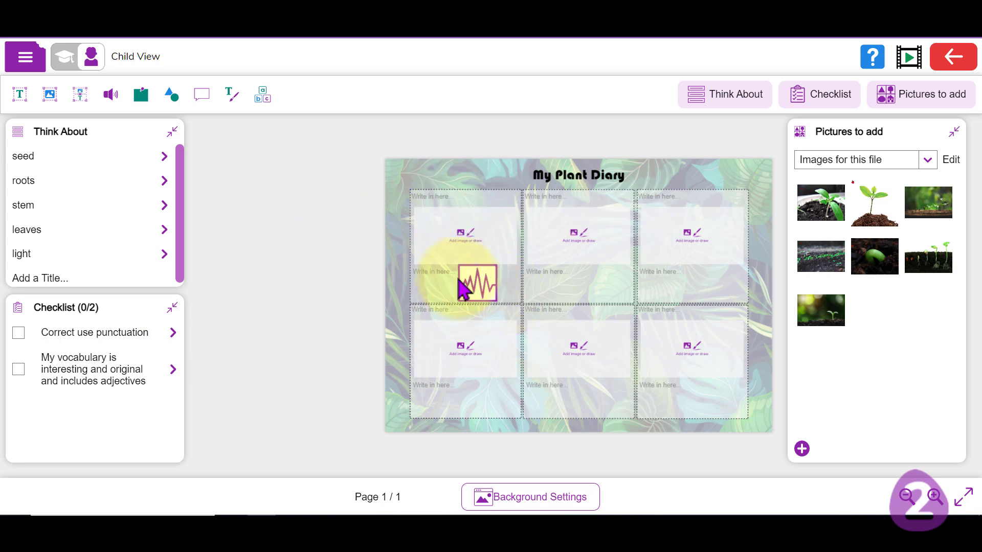
click(475, 290)
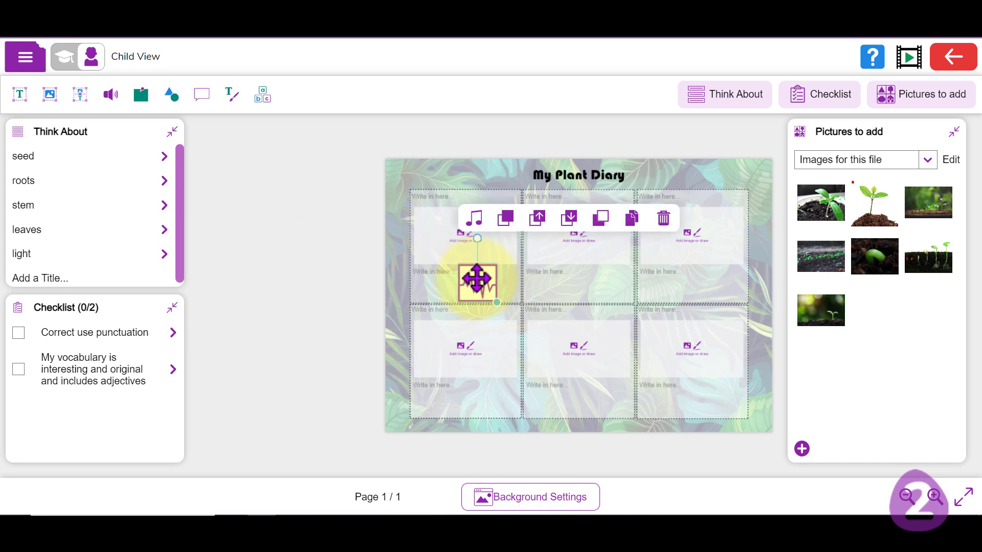
click(474, 221)
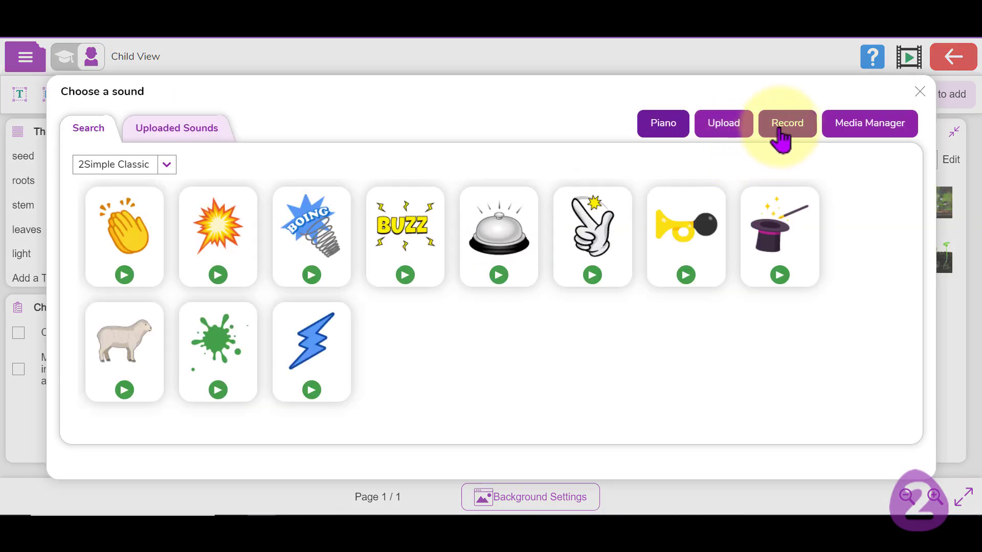
click(790, 128)
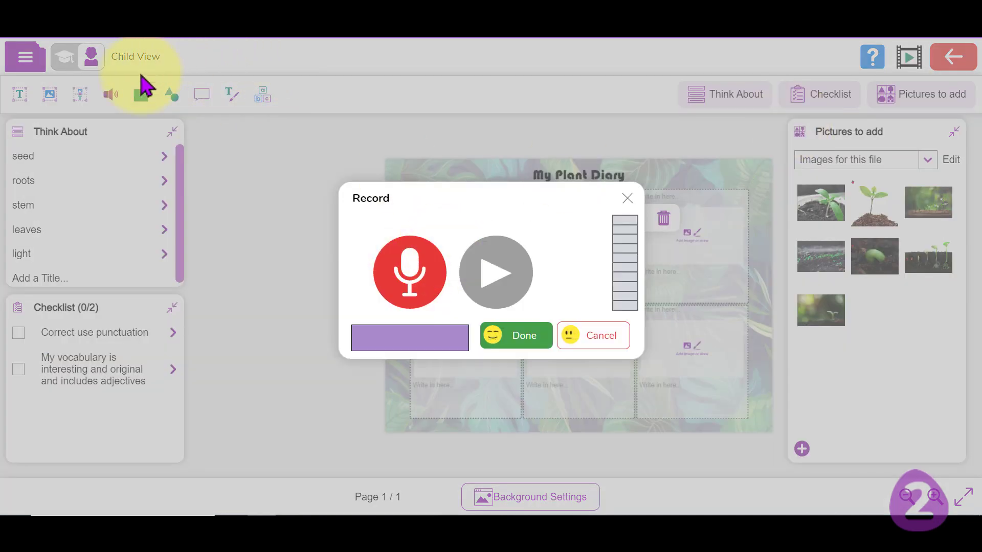
click(406, 274)
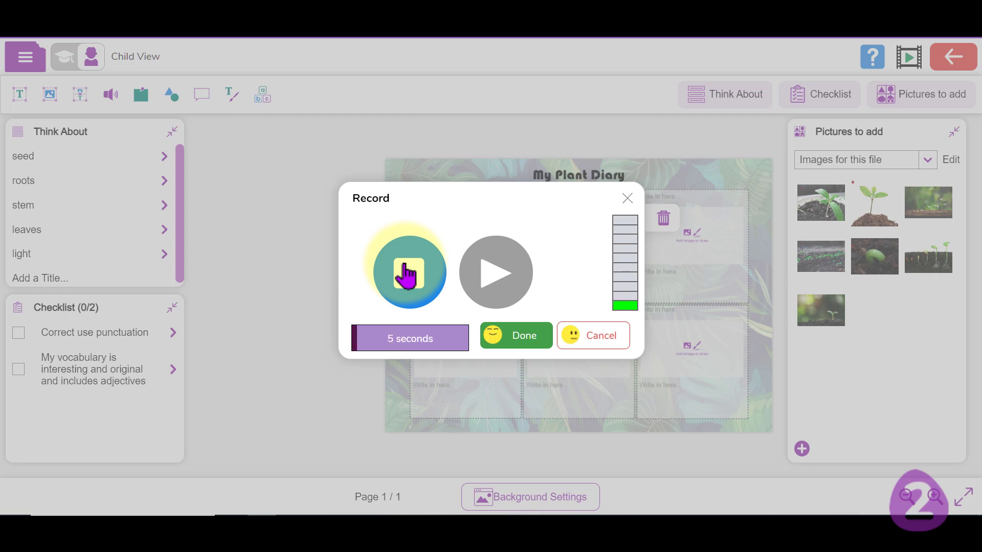
click(523, 339)
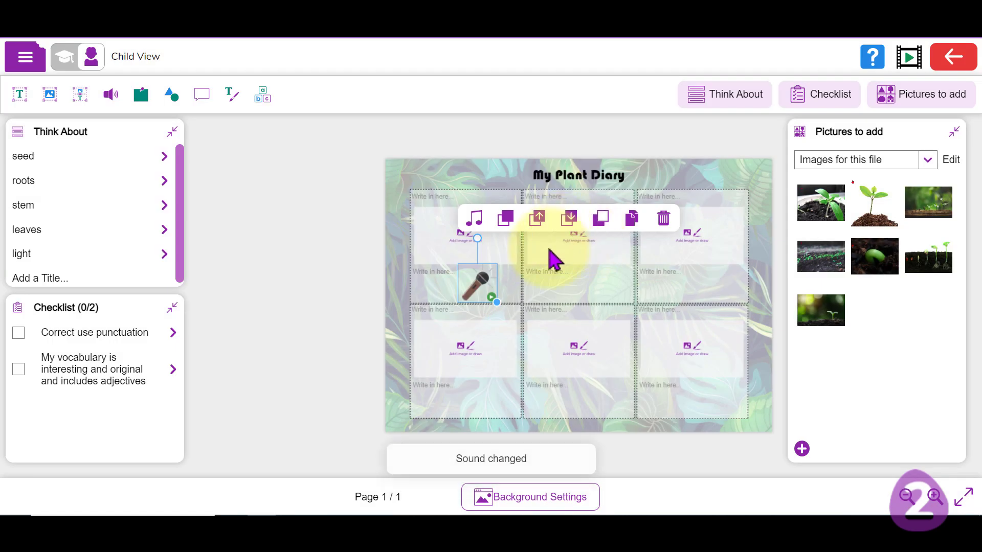
mouse_move(485, 282)
mouse_down()
mouse_move(469, 267)
mouse_move(473, 286)
mouse_up()
click(358, 279)
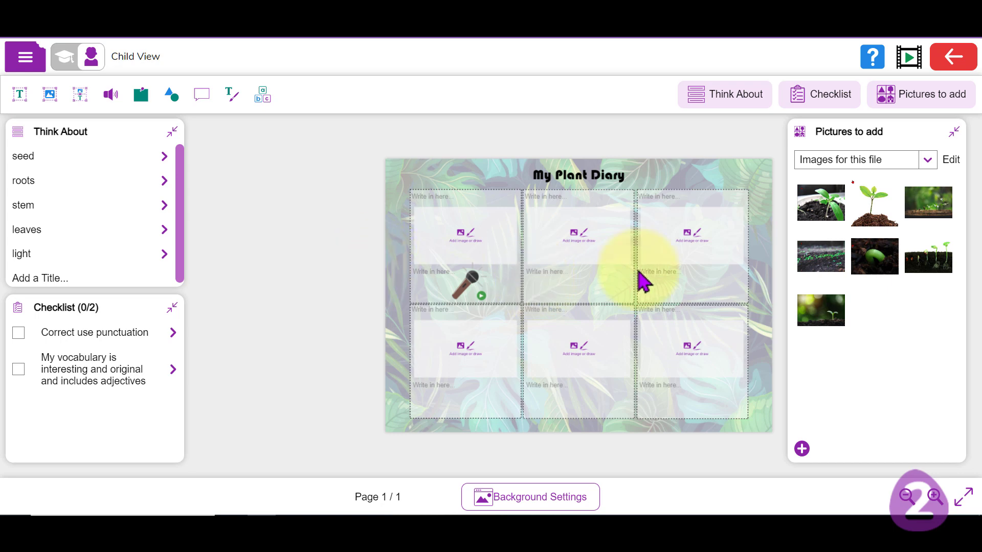
Delete the recorded sound object from the first diary frame.
click(481, 307)
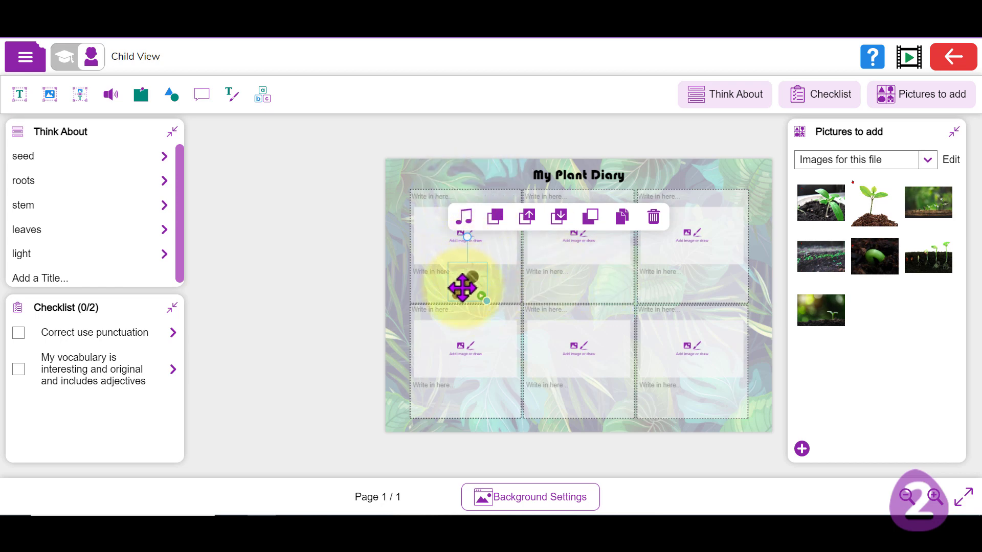
click(654, 218)
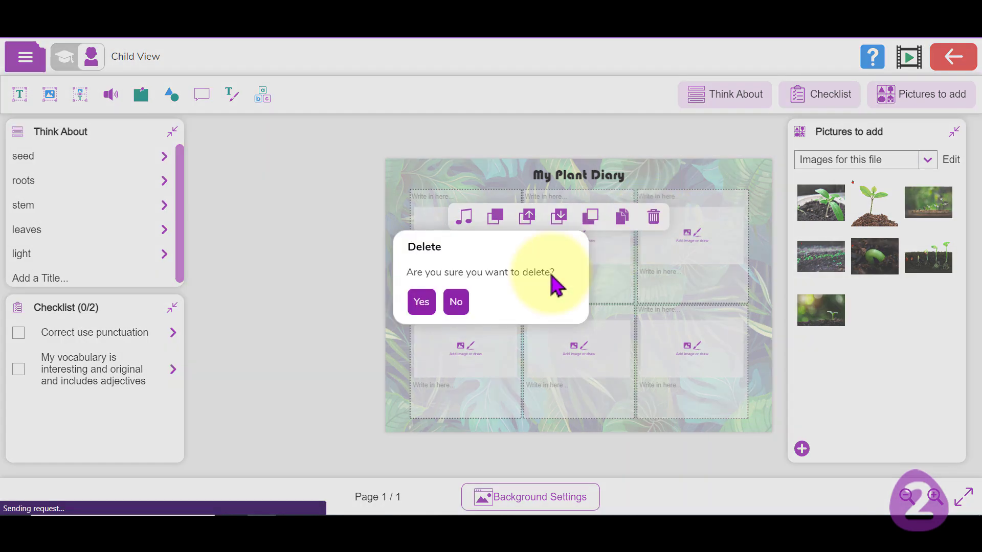
click(420, 302)
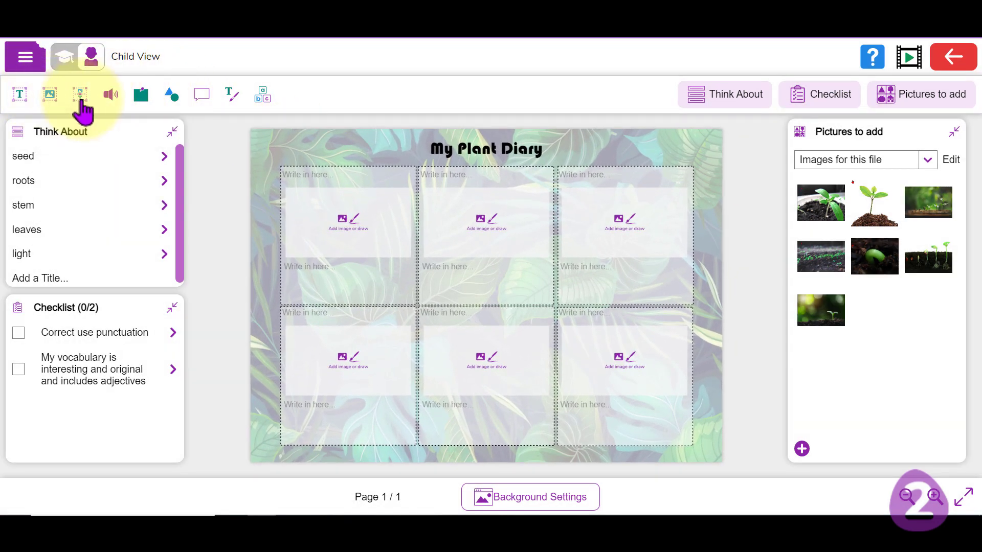
Add a new sound object to the page, cancel its deletion, and move it to the upper-left corner of the diary page.
drag(110, 97, 379, 302)
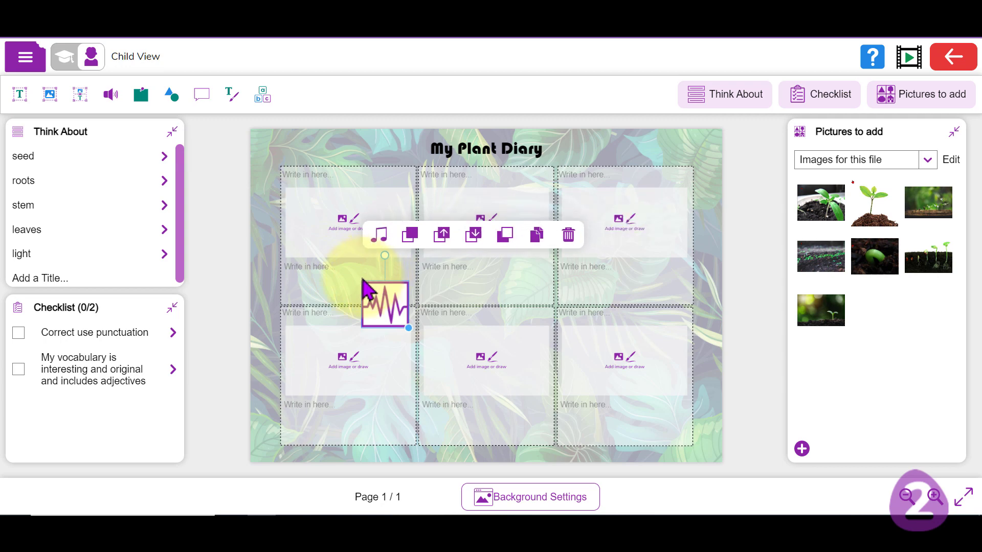
click(566, 237)
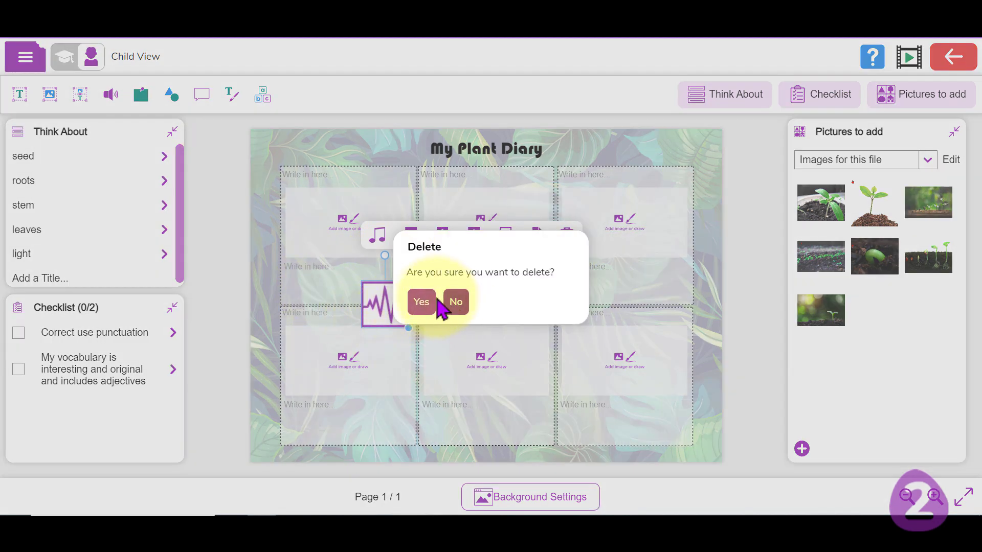
click(456, 303)
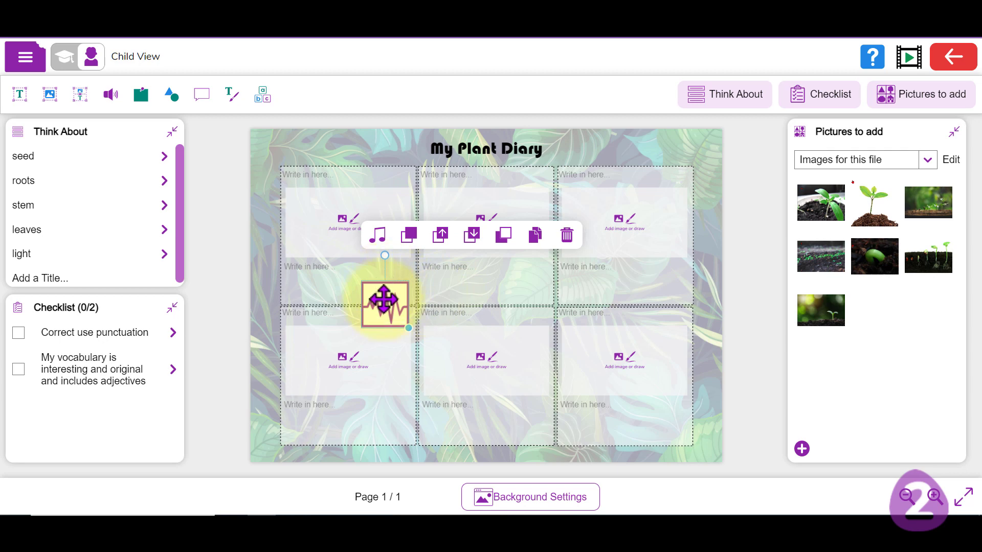
drag(383, 299, 279, 149)
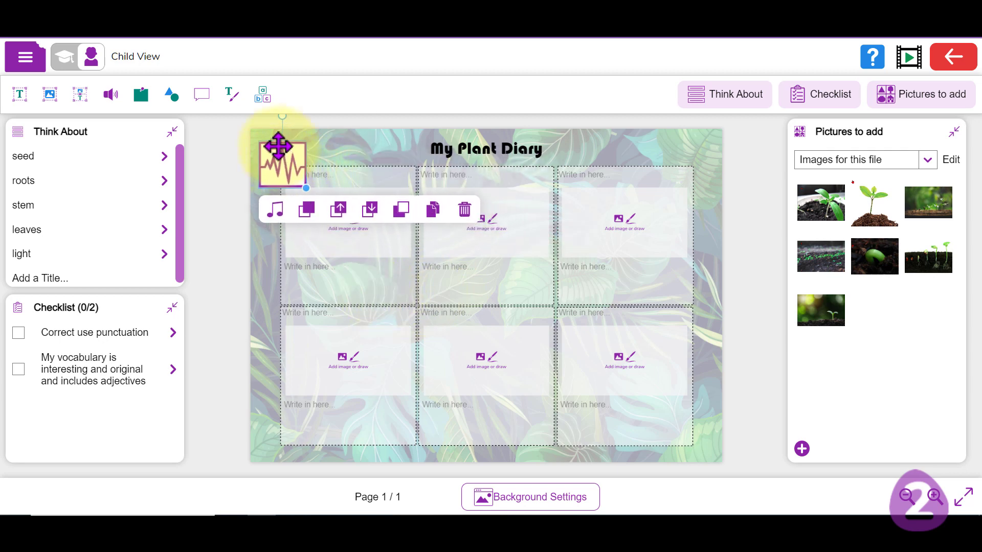
Record a voice clip for the sound object in the diary page's upper-left corner and shift it slightly closer to the corner.
click(272, 201)
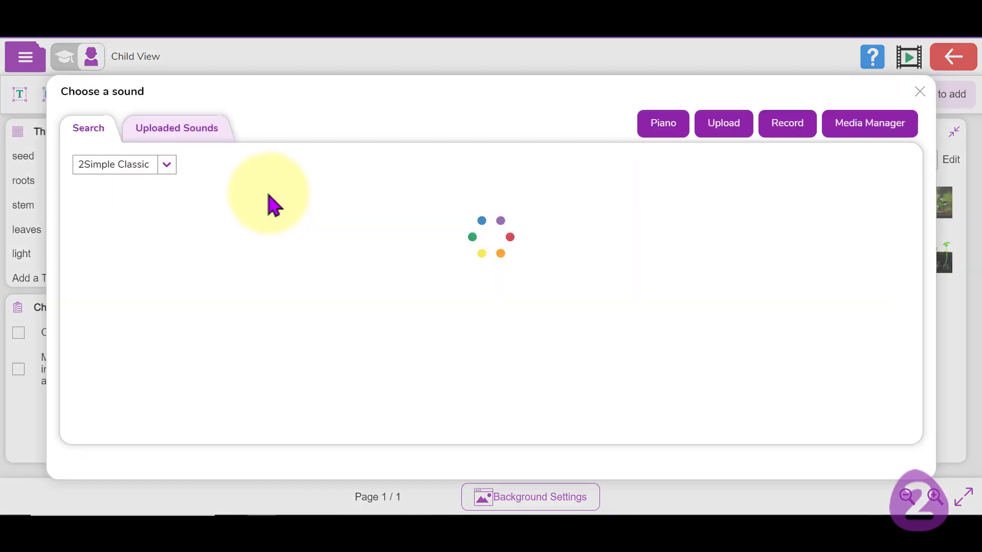
click(798, 128)
click(423, 270)
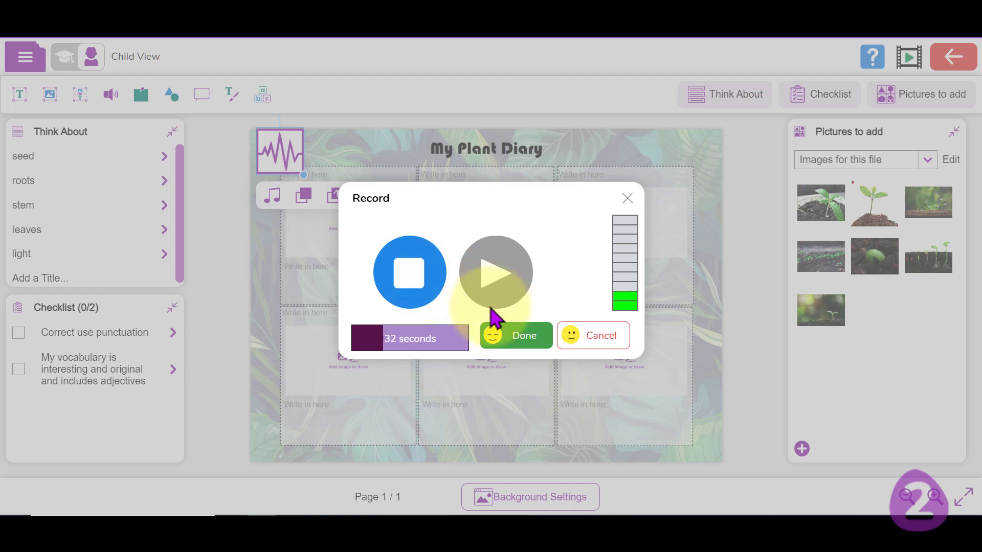
click(525, 342)
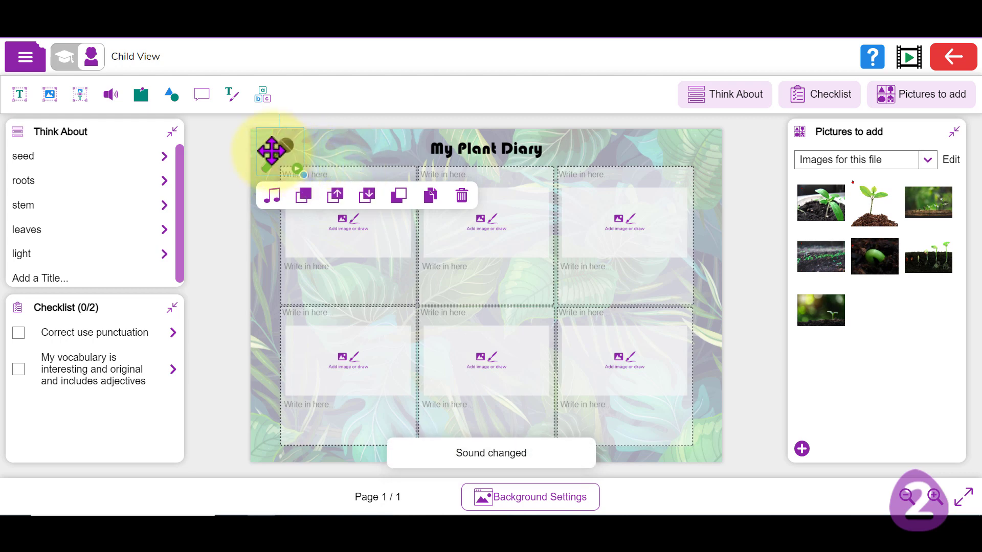
drag(272, 151, 264, 147)
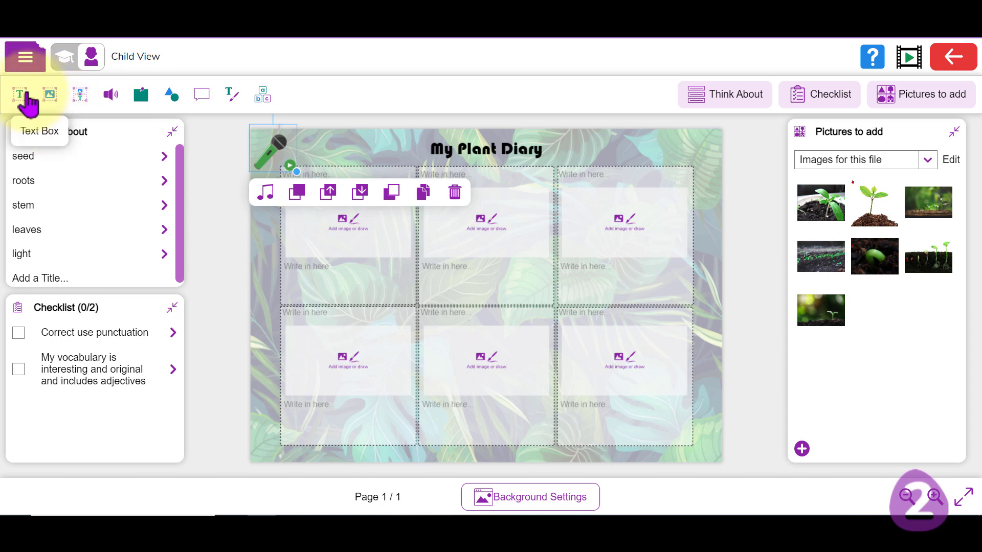
Add a square speech bubble beside the page's microphone with the teacher's name followed by "says...".
click(200, 103)
click(338, 153)
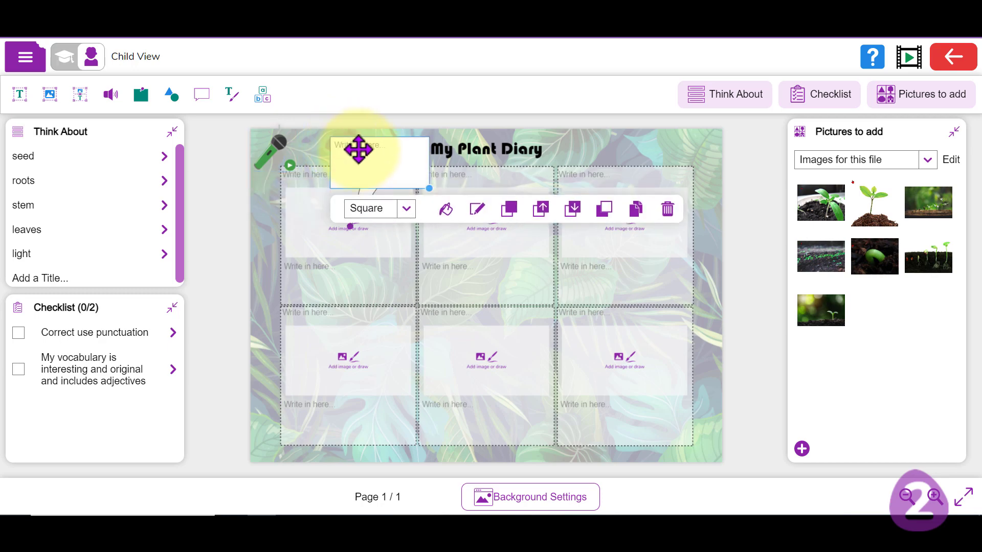
click(376, 154)
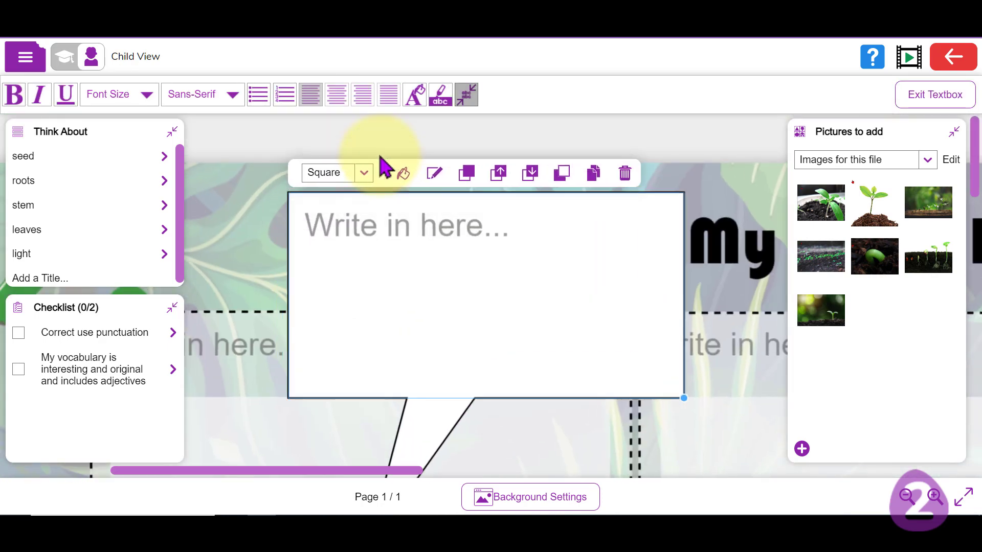
text(Mr Heath say)
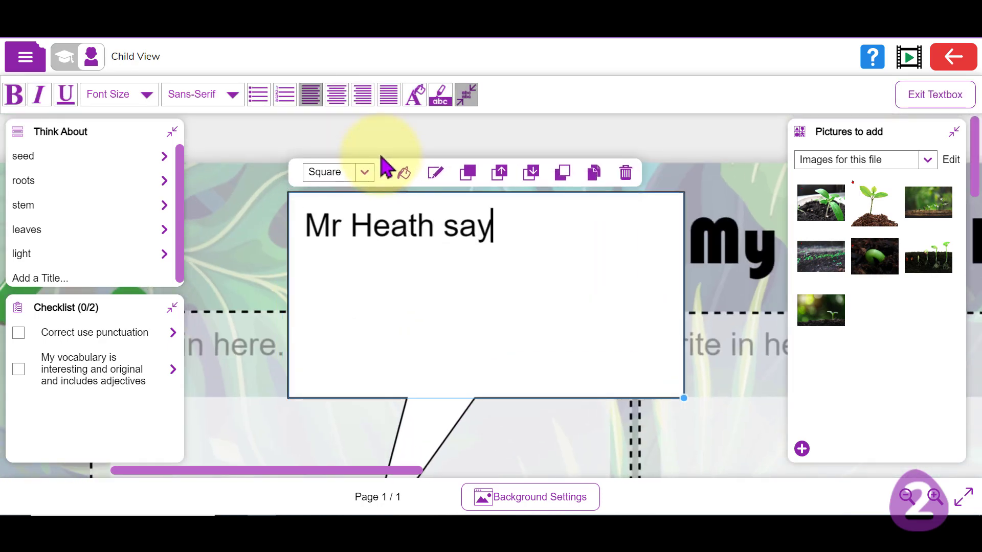
text(s...)
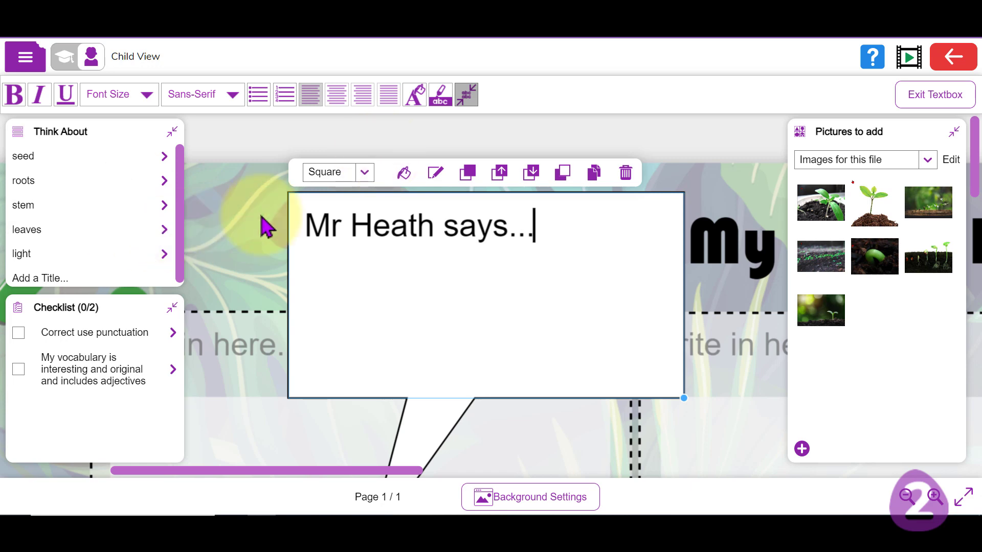
click(267, 227)
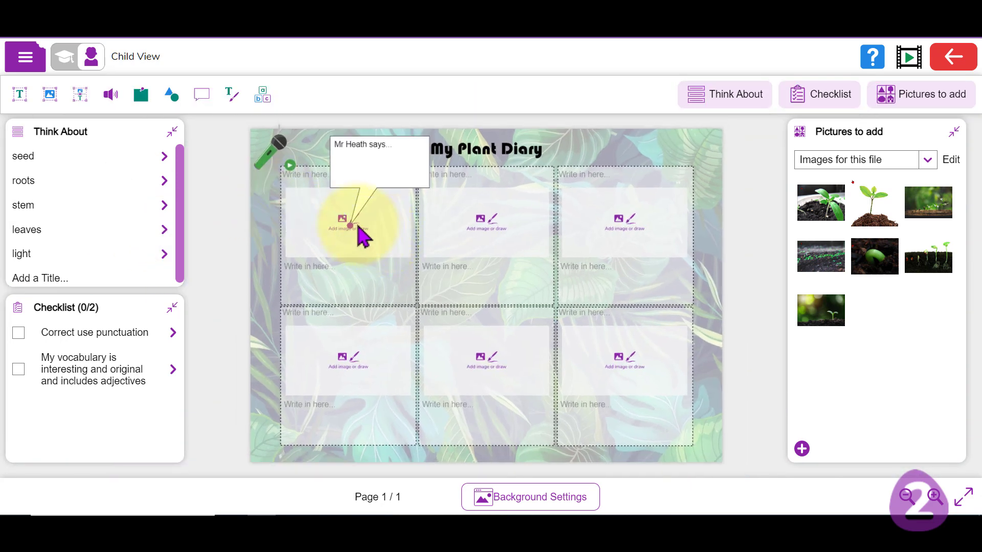
Point the speech bubble's tail at the microphone and shrink the bubble to fit between the microphone and the page title.
drag(339, 190, 287, 143)
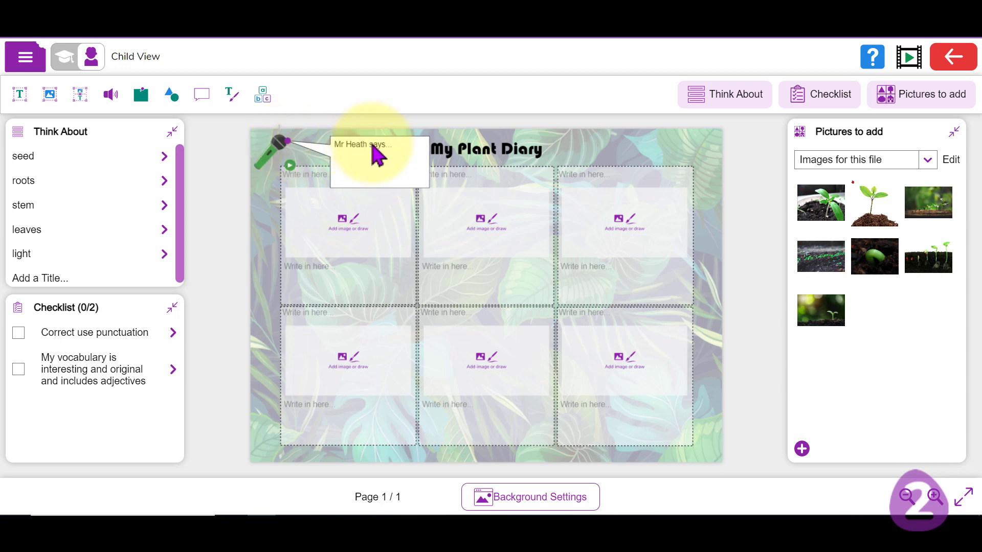
click(390, 187)
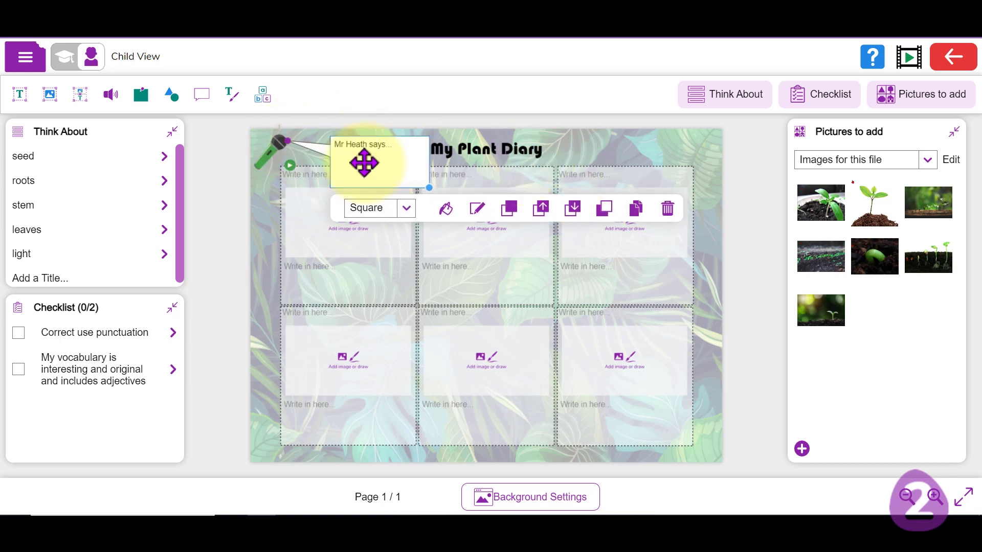
mouse_move(363, 160)
mouse_down()
mouse_move(351, 132)
mouse_move(358, 146)
mouse_move(398, 144)
mouse_move(364, 149)
mouse_move(374, 155)
mouse_up()
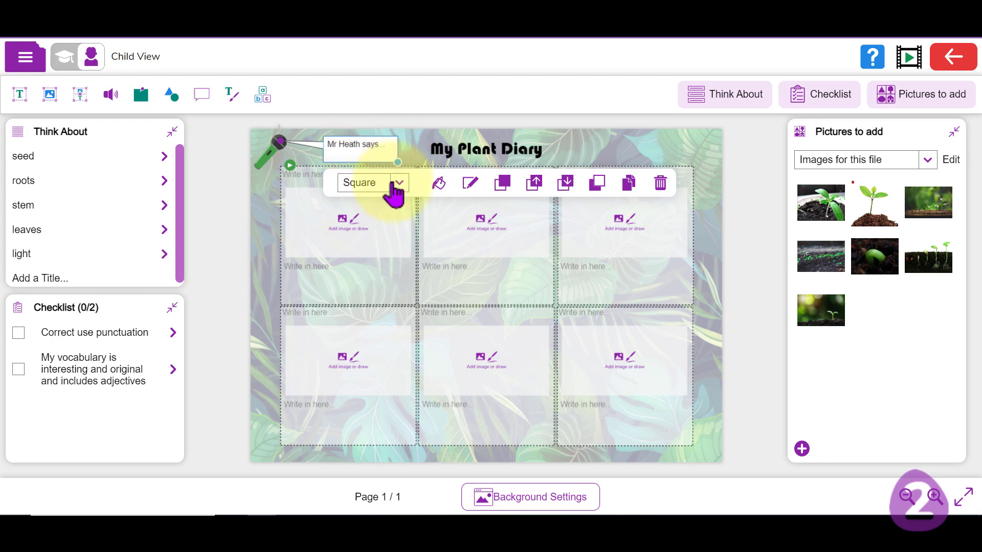
Fill the speech bubble with bright pink at 100% opacity and play the recording beside it.
click(440, 185)
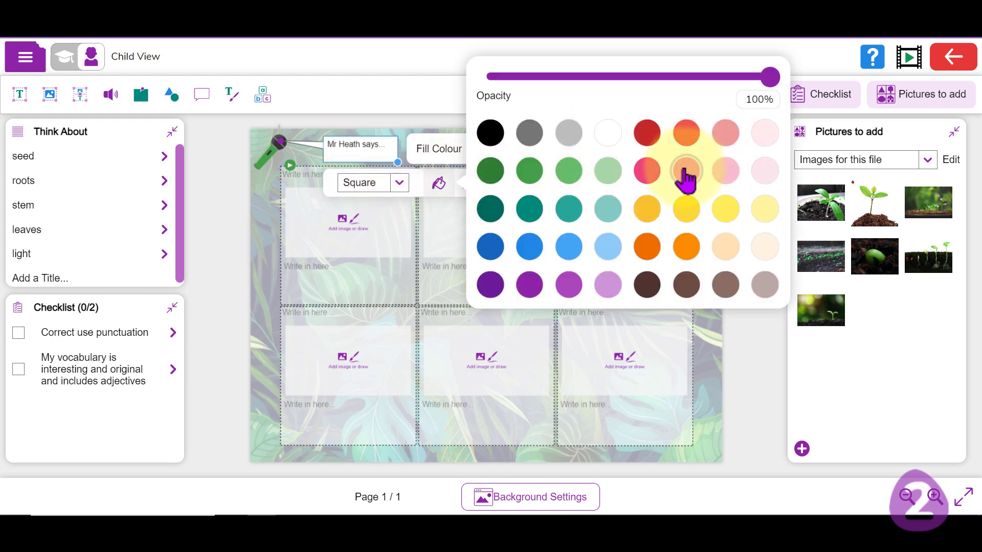
click(649, 171)
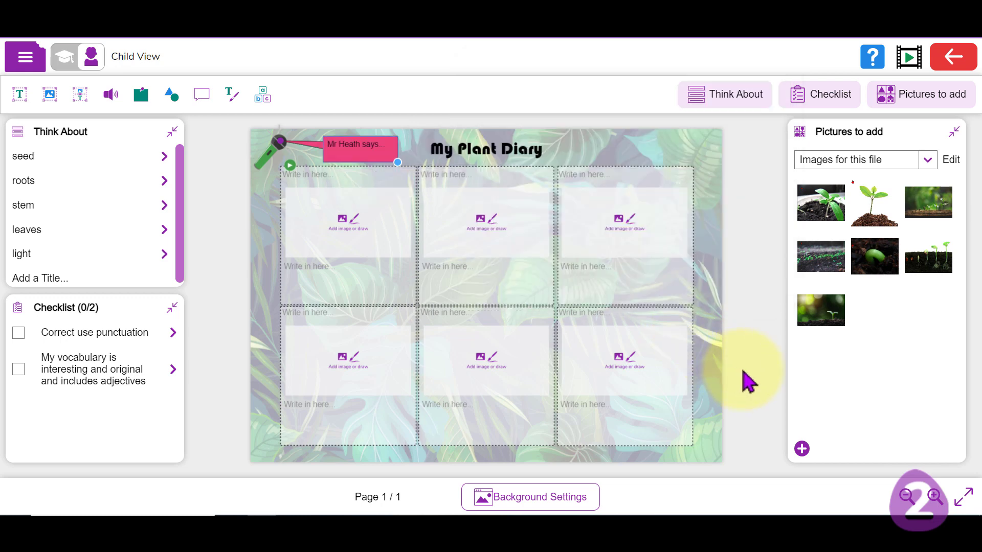
click(266, 161)
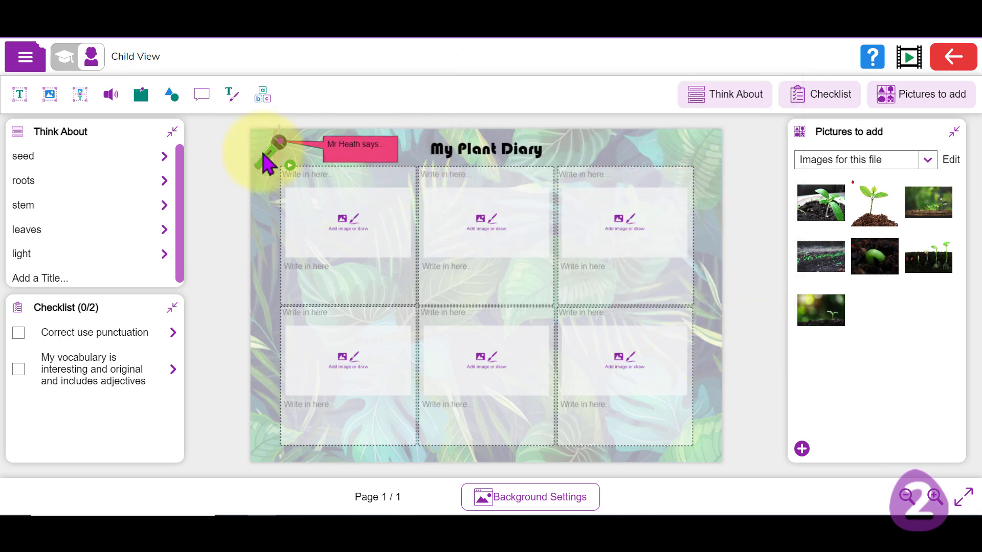
click(290, 164)
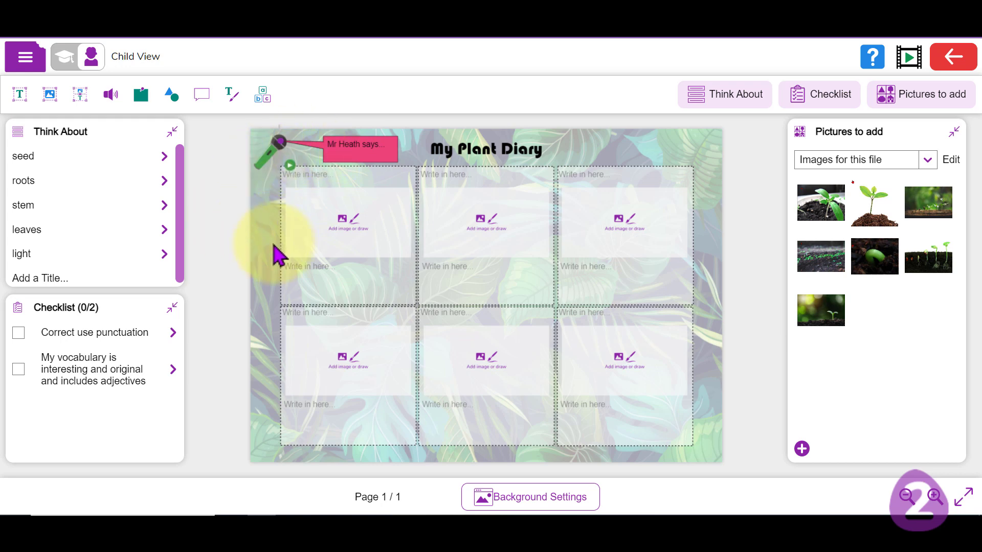
click(323, 276)
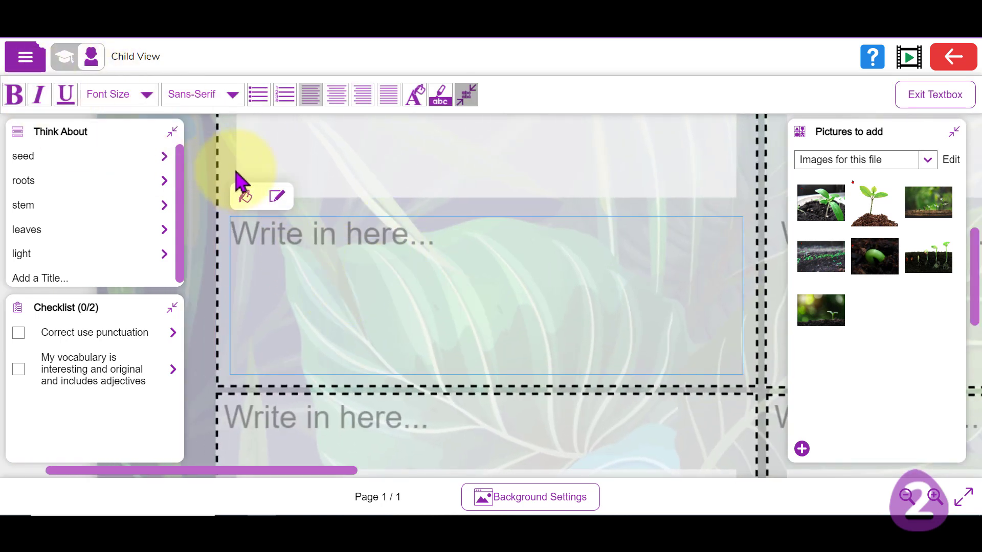
scroll(237, 180, up, 2)
scroll(220, 189, up, 2)
click(203, 198)
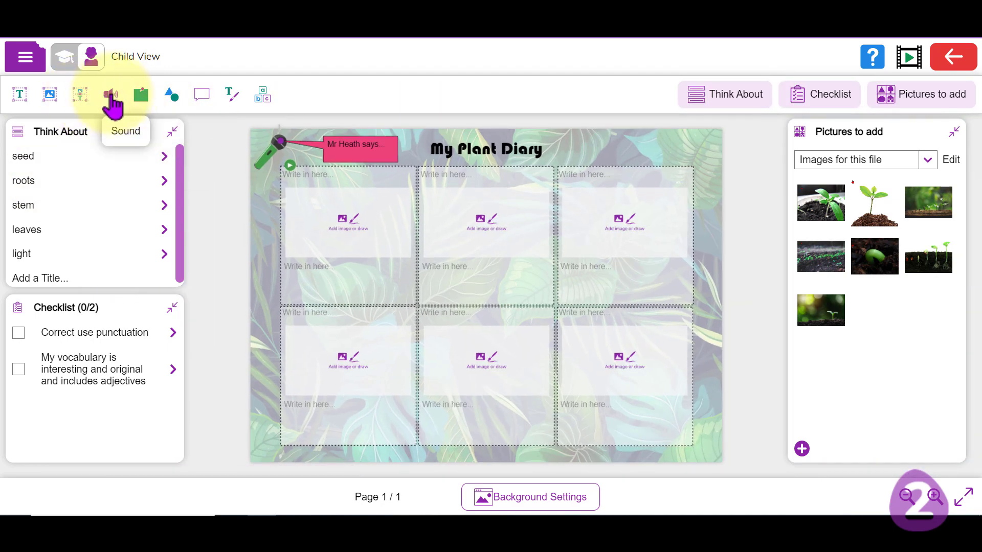
Add a sound object with a recorded voice clip and place it at the lower-right corner of the first diary frame.
click(110, 96)
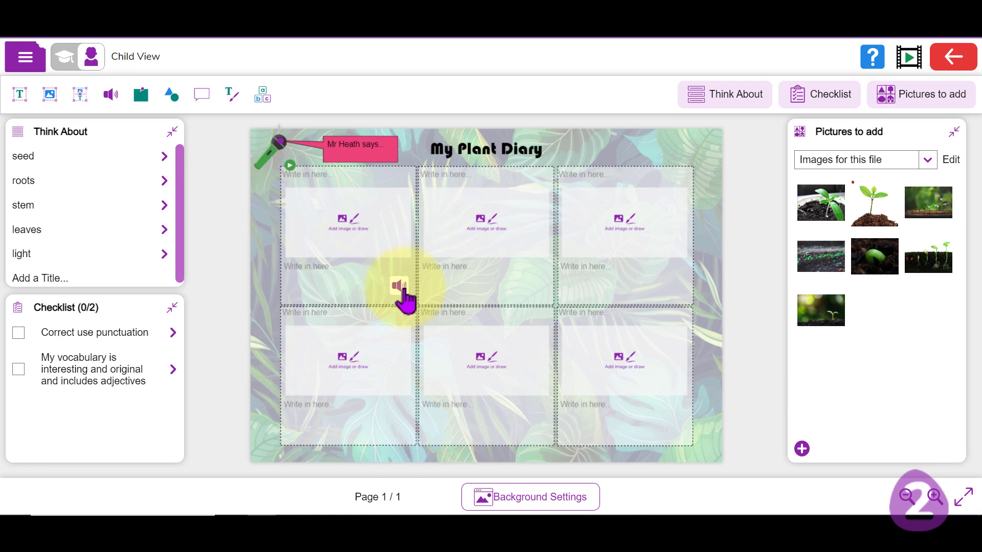
click(407, 298)
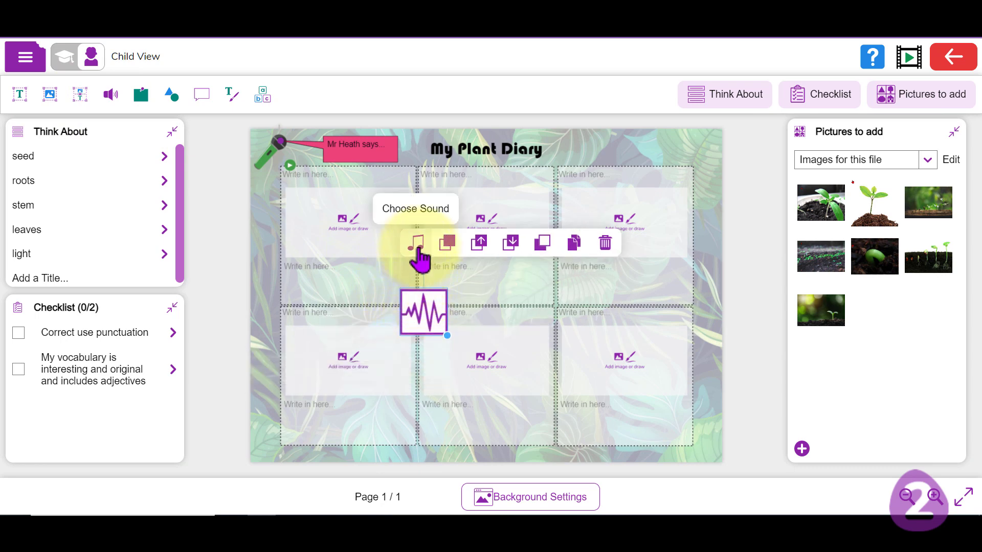
click(416, 245)
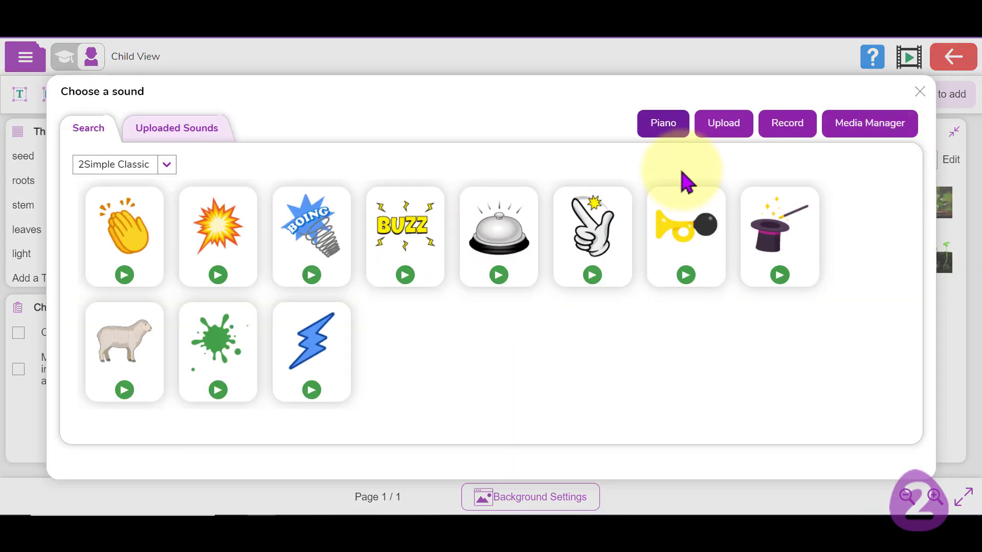
click(790, 128)
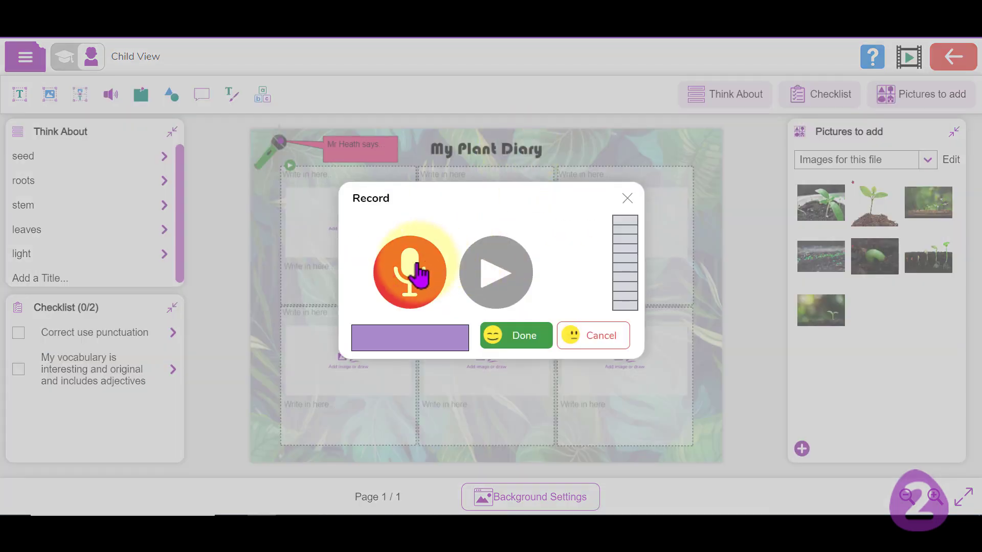
click(423, 274)
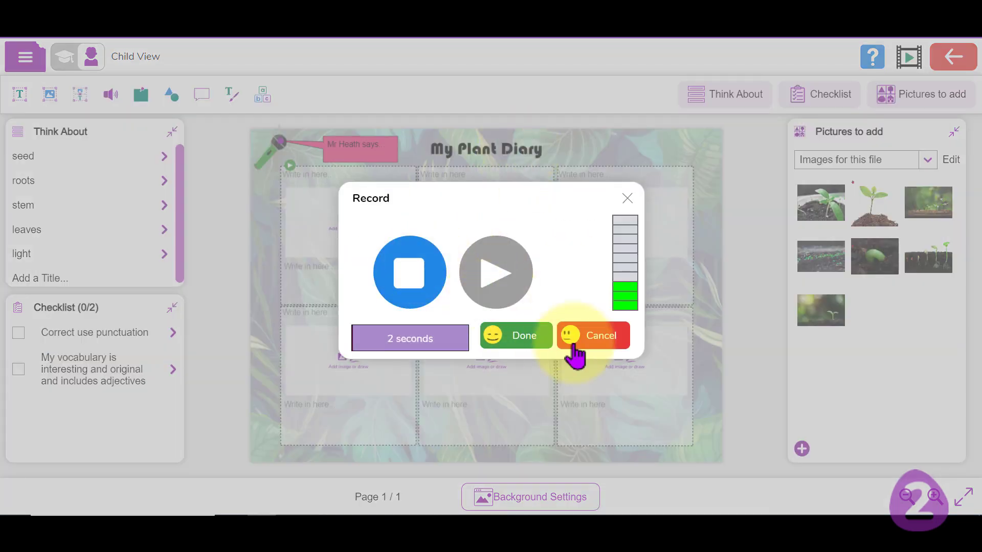
click(516, 340)
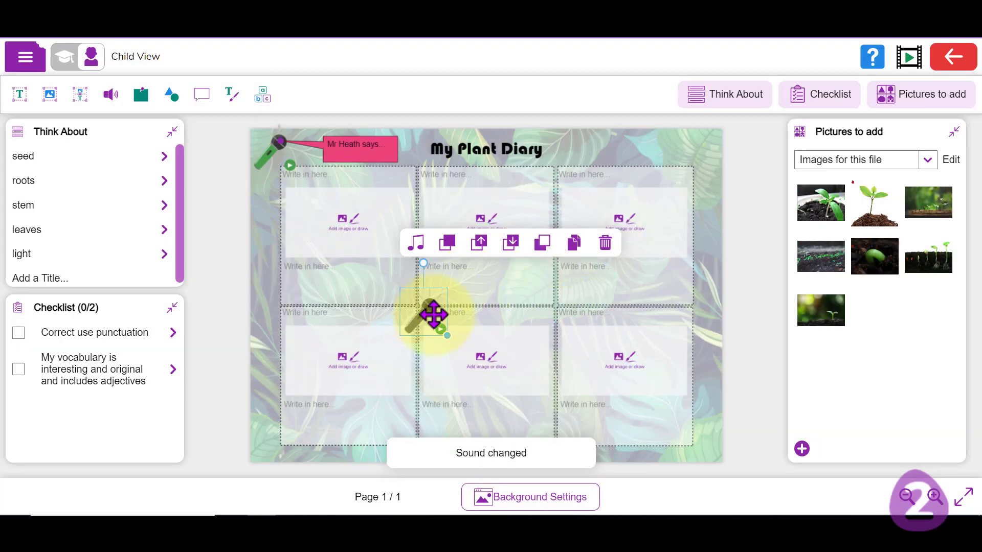
drag(429, 318, 400, 280)
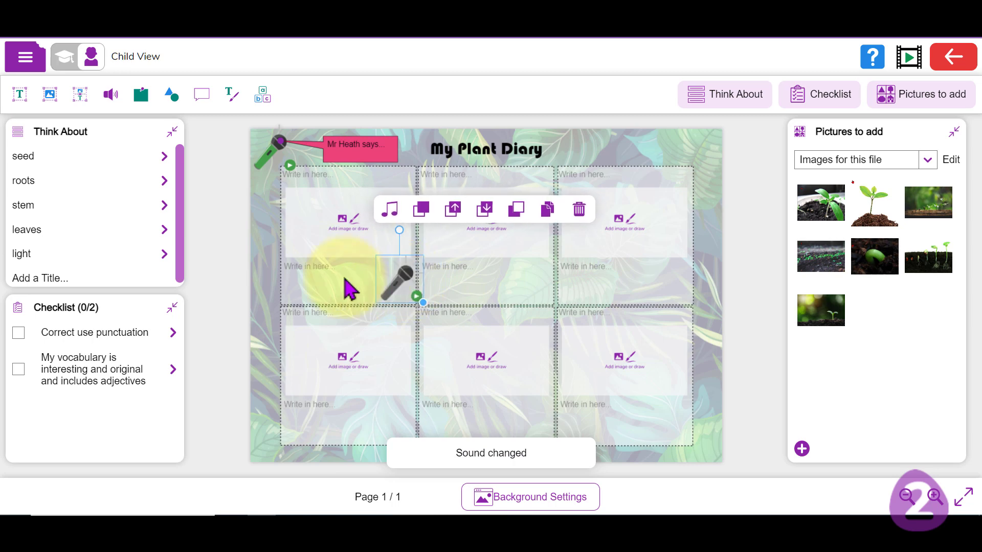
Play the voice clip in the first diary frame and return to that frame's lower text box.
click(314, 276)
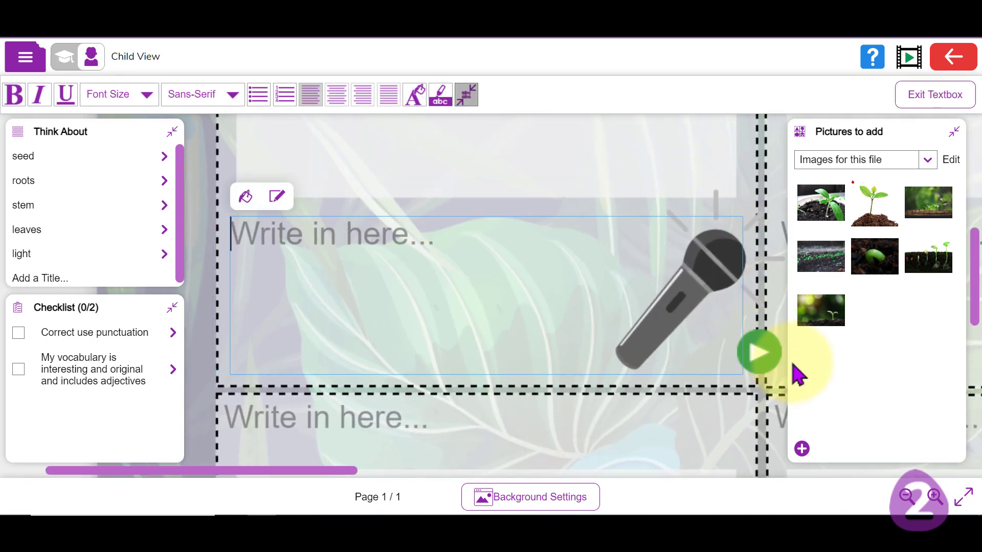
click(763, 359)
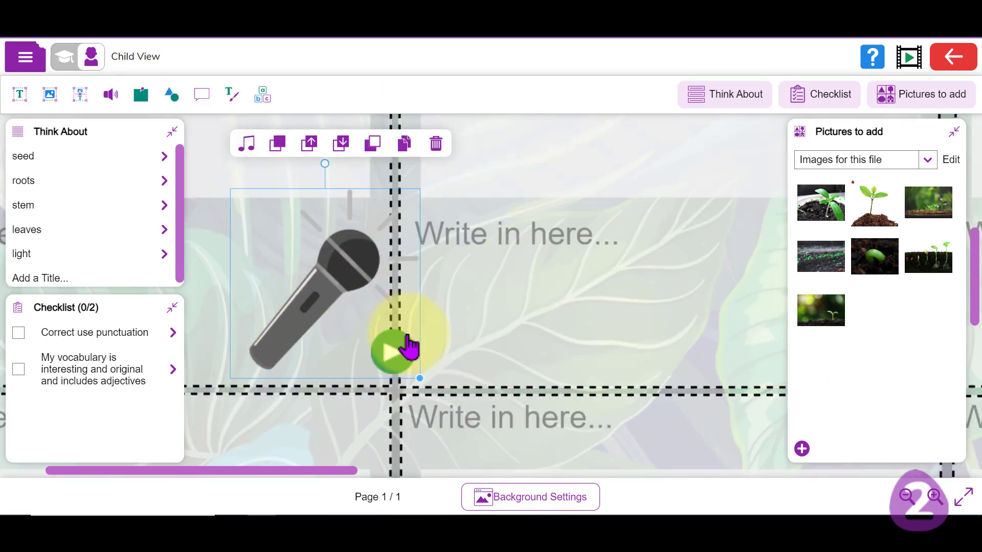
click(211, 245)
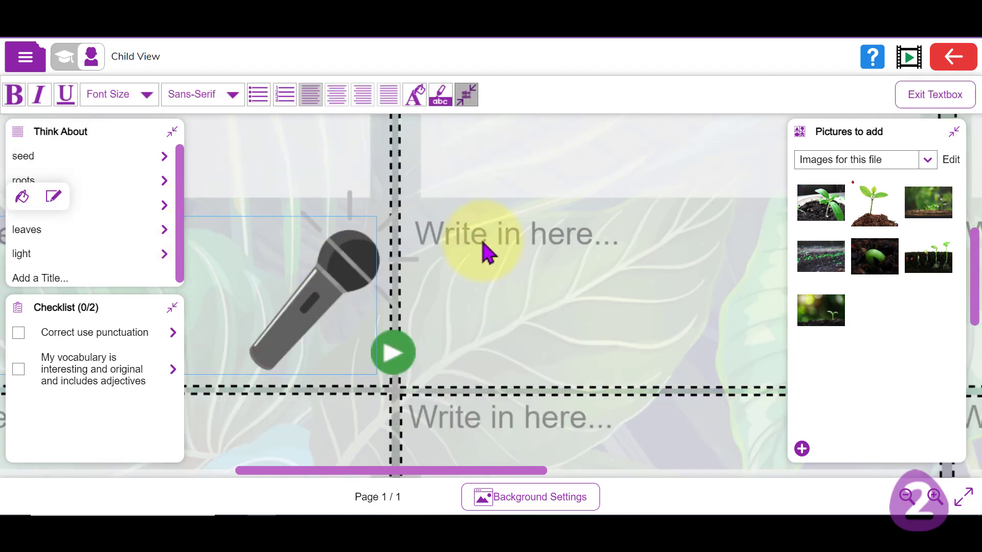
Enter the filler text "asljljlas jlkidkvnvkj f" in the lower text box of the second diary frame.
click(483, 251)
text(asljljl)
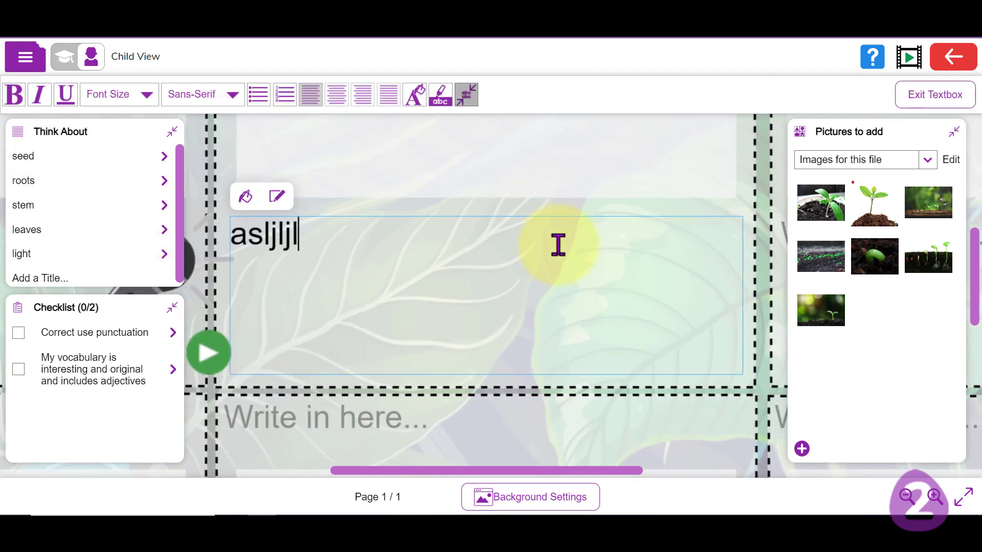
text(as  jlkidkvnvkj  f)
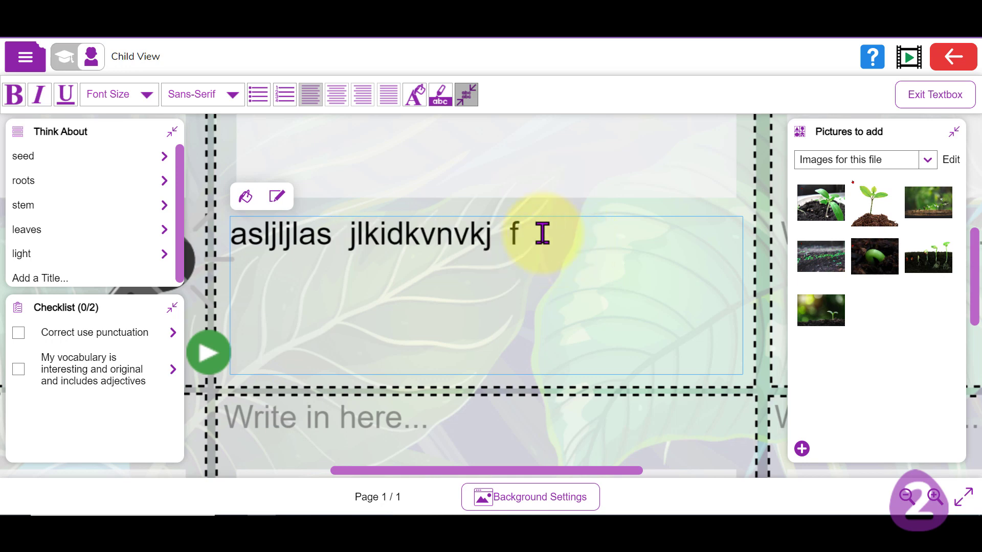
Delete all the filler text from the second frame's lower text box and exit the box.
drag(539, 232, 250, 247)
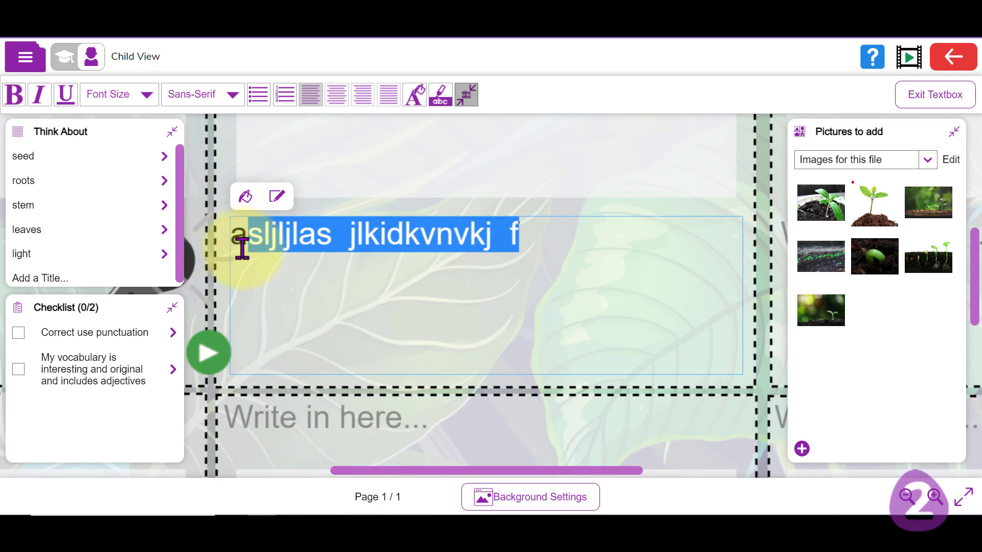
key(shift+Right)
key(shift+Right)
key(shift+Right)
key(shift+Right)
key(shift+Right)
key(shift+Right)
key(shift+Right)
key(shift+Right)
key(shift+Right)
key(shift+Right)
key(shift+Right)
key(shift+Right)
key(shift+Right)
key(shift+Right)
key(shift+Right)
key(shift+Right)
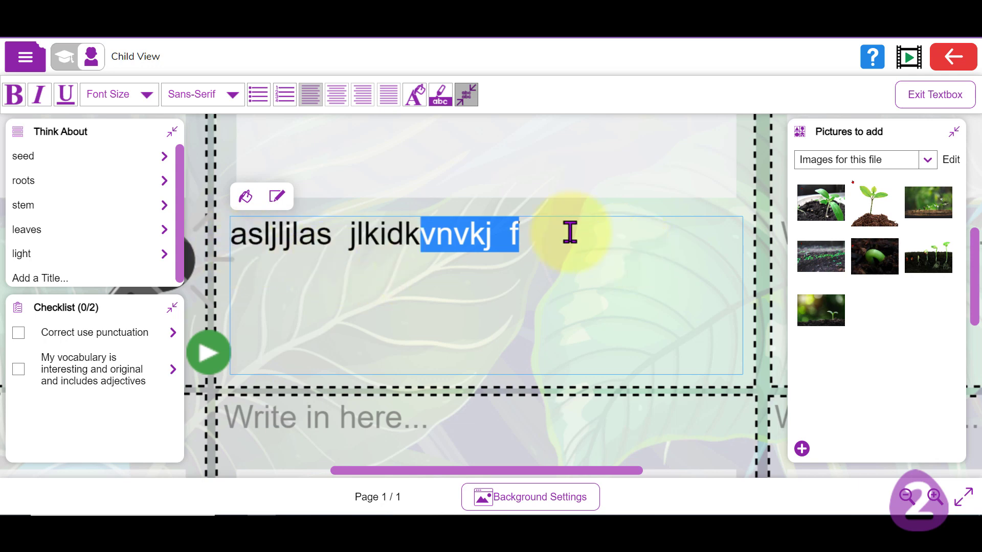
key(BackSpace)
key(BackSpace)
key(BackSpace)
key(BackSpace)
key(BackSpace)
key(BackSpace)
key(BackSpace)
key(BackSpace)
key(BackSpace)
key(BackSpace)
key(BackSpace)
key(BackSpace)
key(BackSpace)
key(BackSpace)
key(BackSpace)
key(BackSpace)
key(BackSpace)
key(BackSpace)
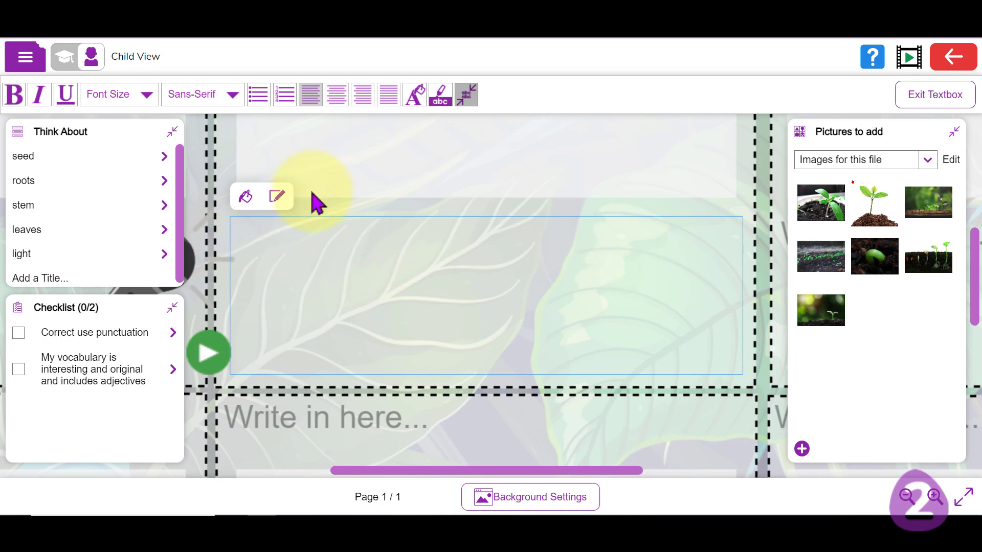
click(214, 167)
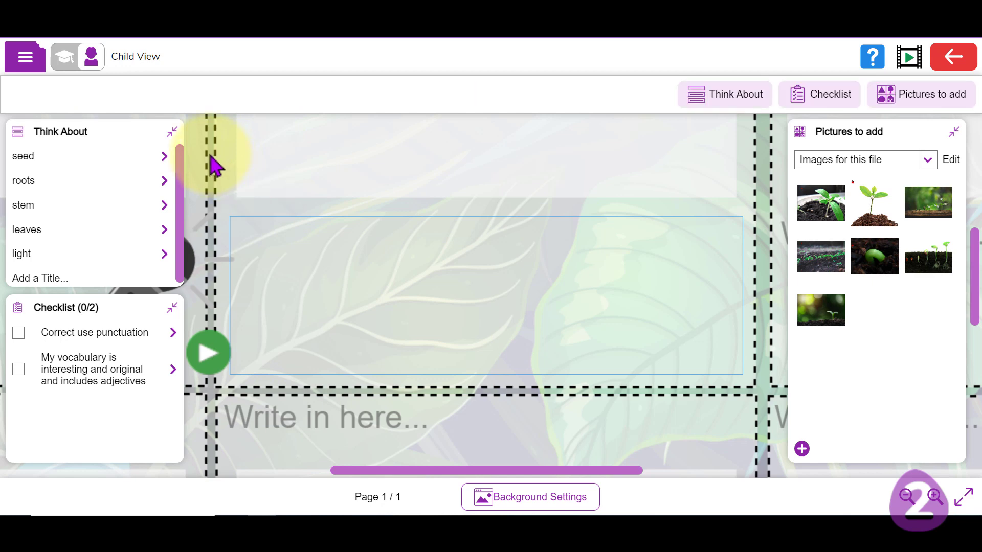
scroll(280, 328, down, 5)
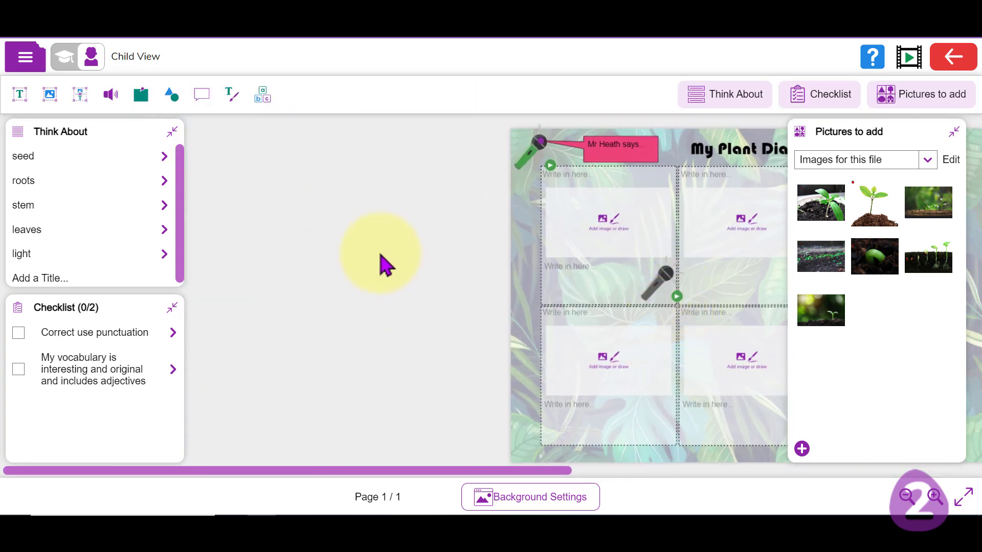
Delete the microphone sound object at the lower-right corner of the first diary frame and confirm the deletion.
drag(501, 476, 879, 472)
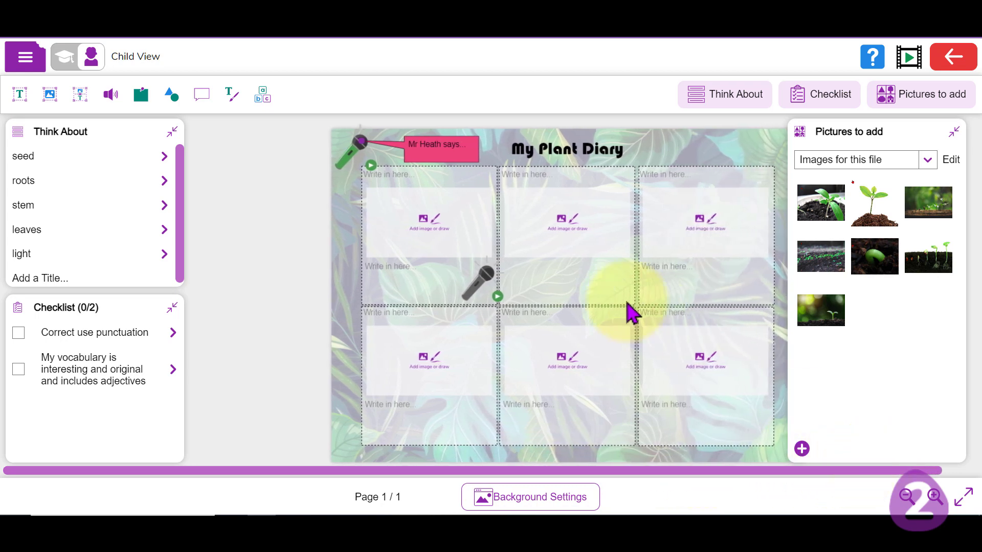
click(480, 280)
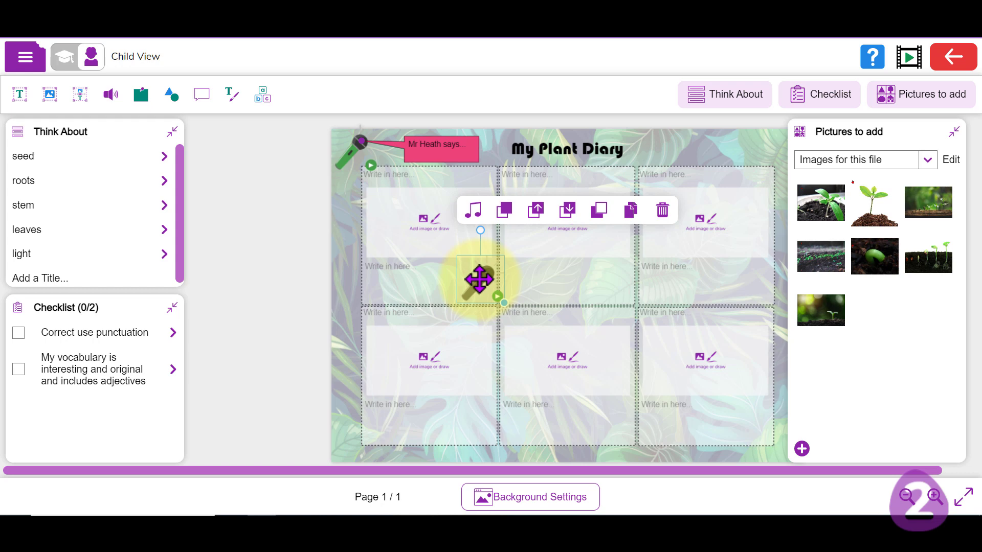
click(663, 209)
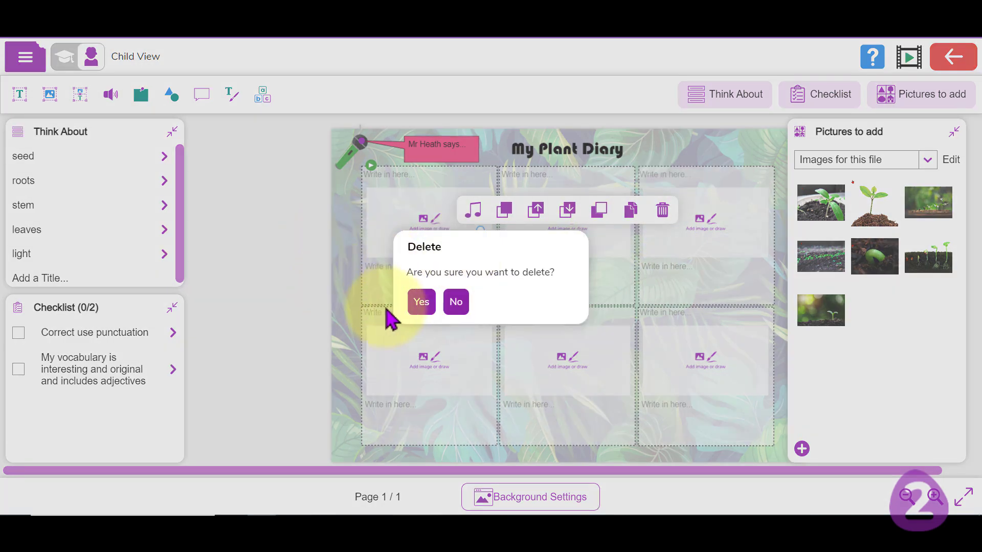
click(420, 302)
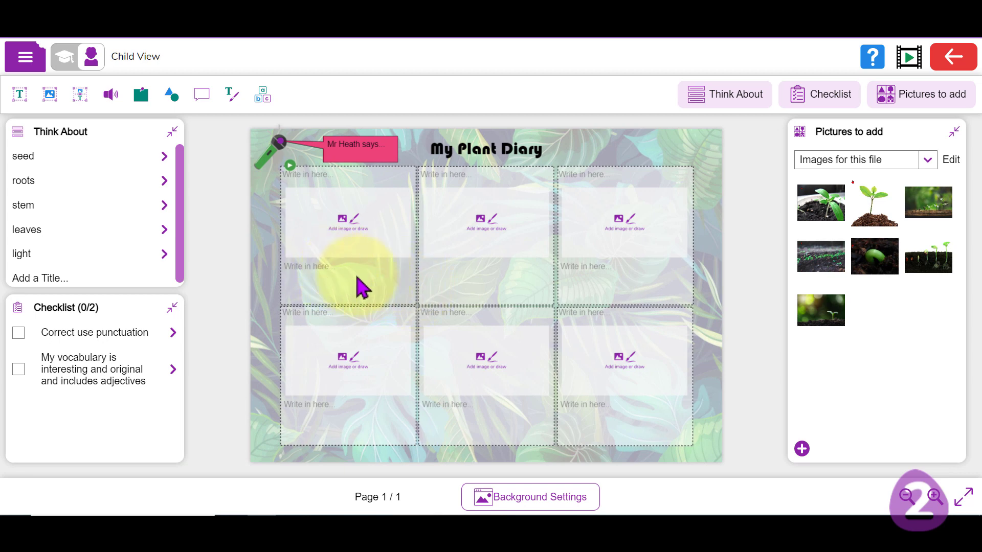
Use voice typing to dictate a passage about Windows computers turning children's speech into text in the first frame's lower text box.
click(325, 268)
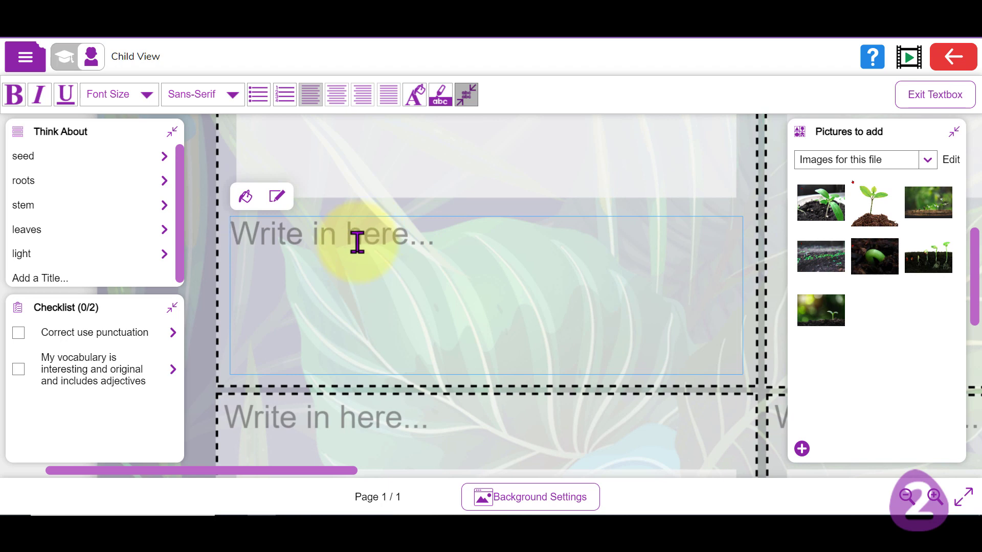
key(super+h)
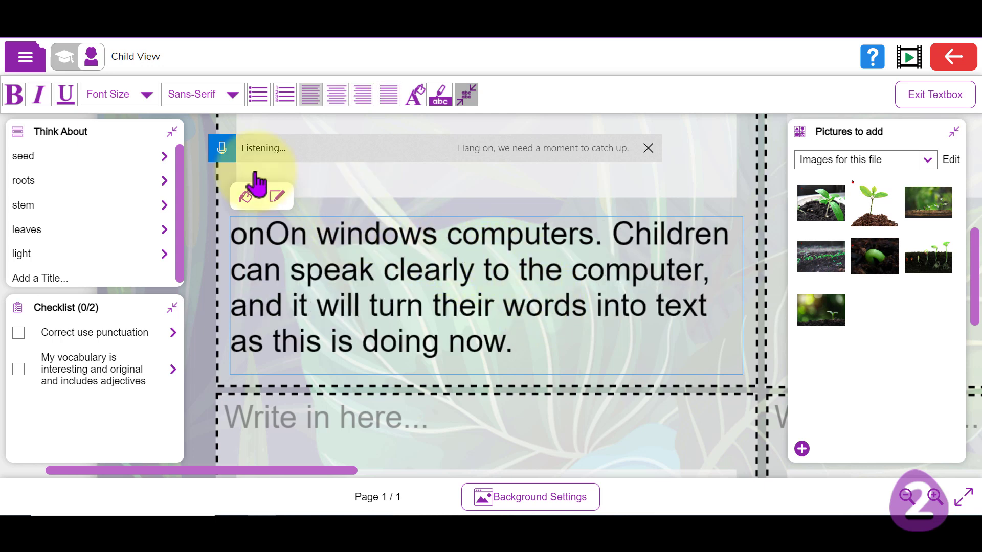
click(648, 148)
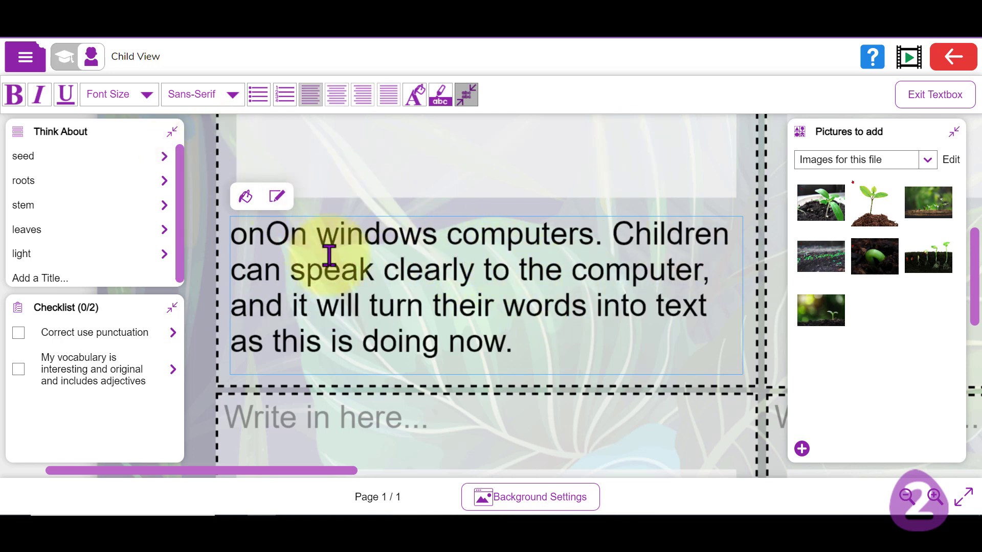
Remove the opening words "onOn windows computers." and the leading space from the dictated text.
drag(607, 237, 234, 235)
key(BackSpace)
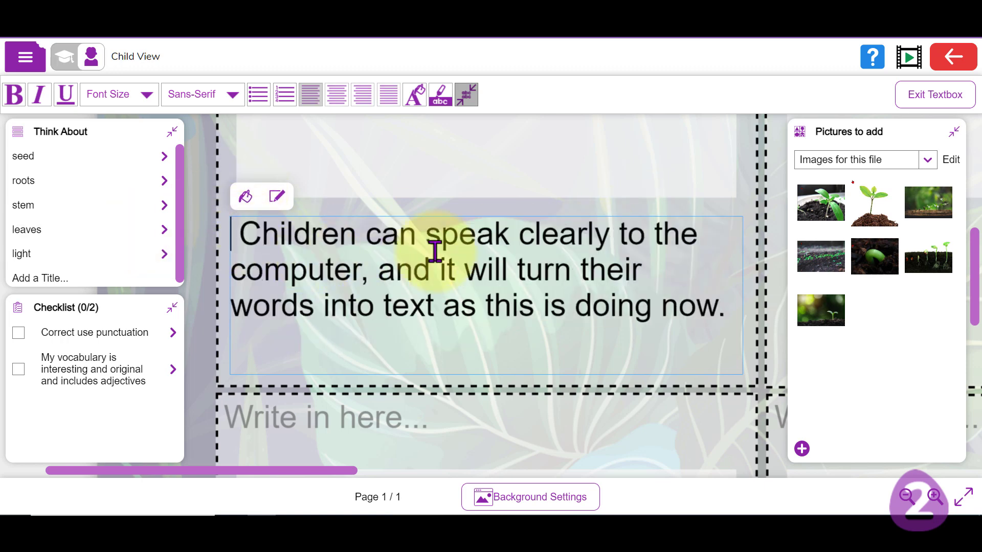
key(Delete)
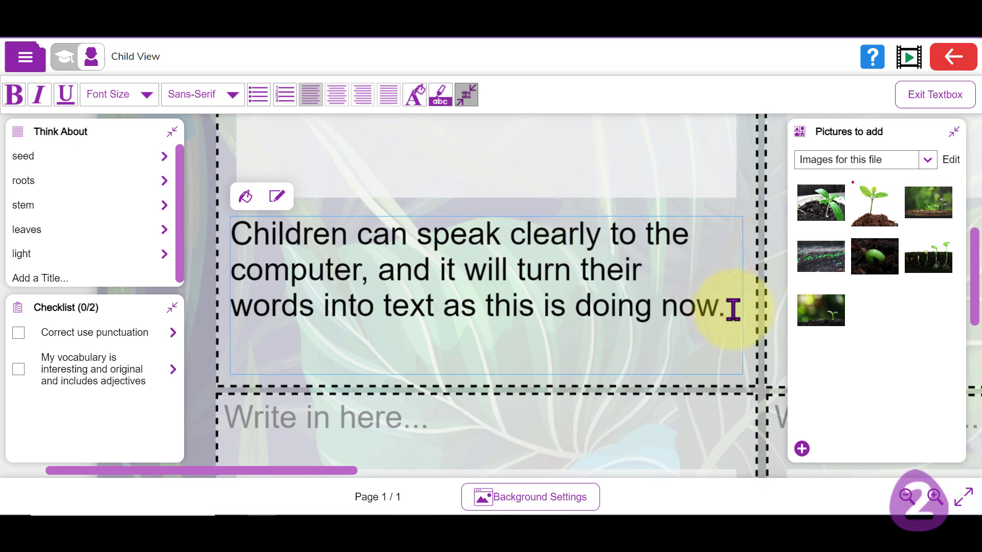
Delete all the dictated text from the first frame's lower text box and exit the box.
drag(733, 310, 241, 221)
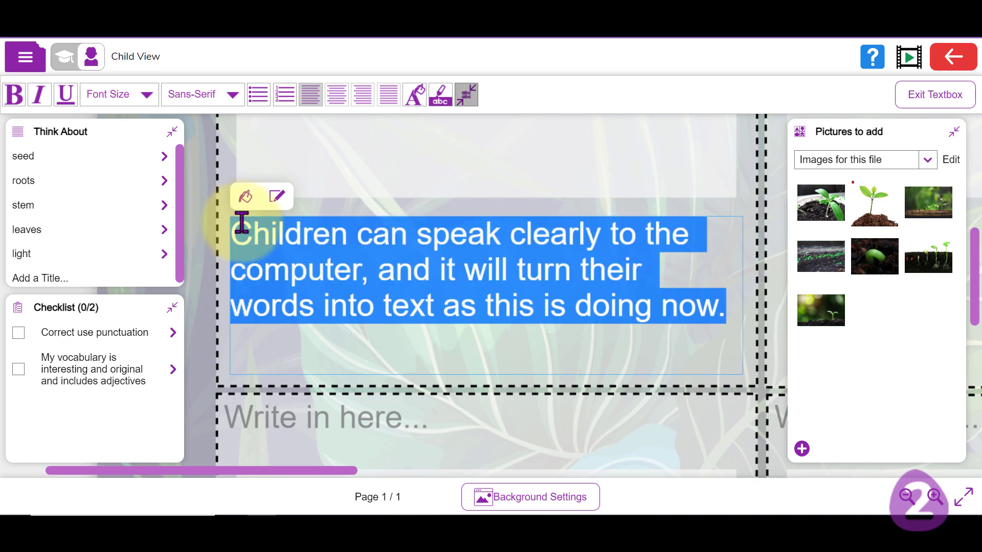
key(BackSpace)
click(208, 236)
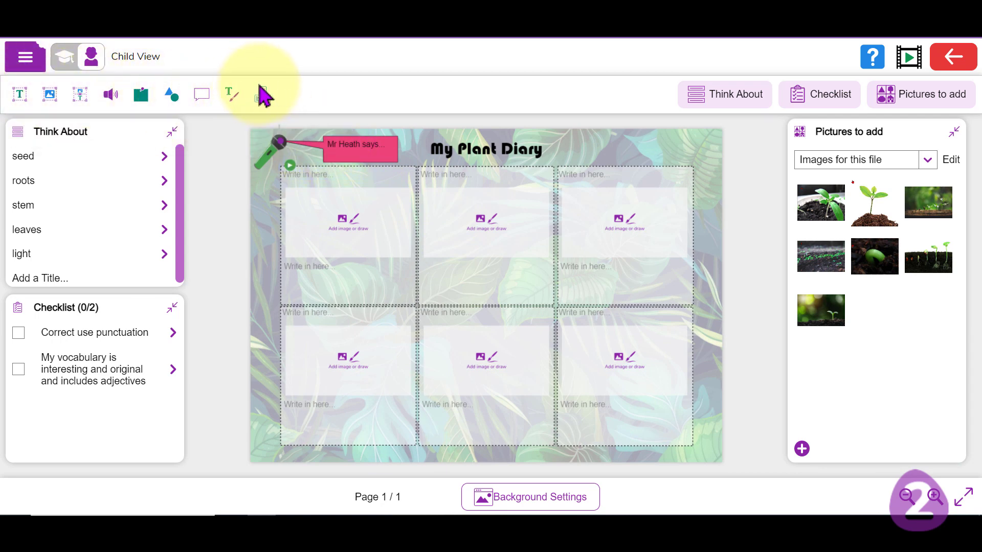
Switch to Teacher View and limit the children's toolbar features to Sound, Post It Note and Speech Bubble.
click(65, 59)
click(358, 103)
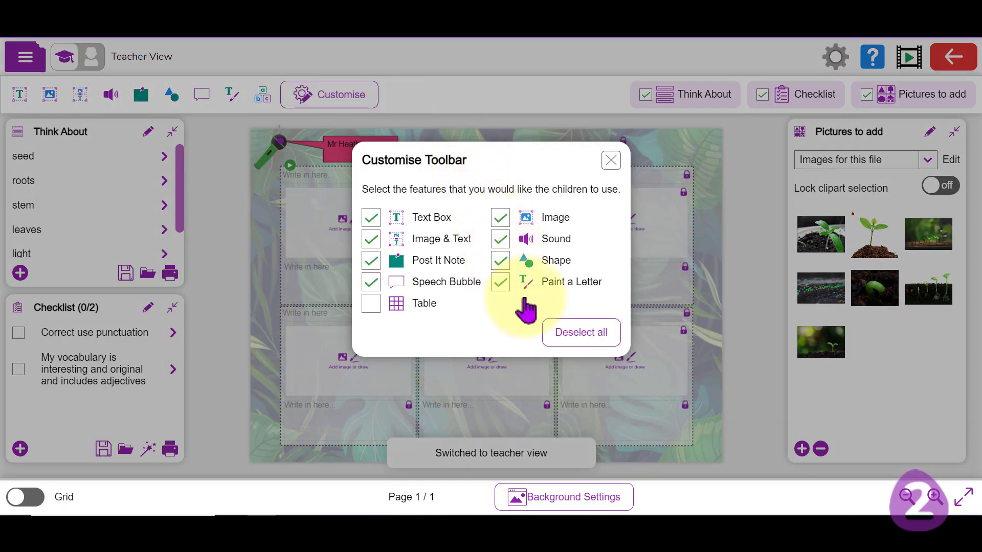
click(579, 334)
click(501, 239)
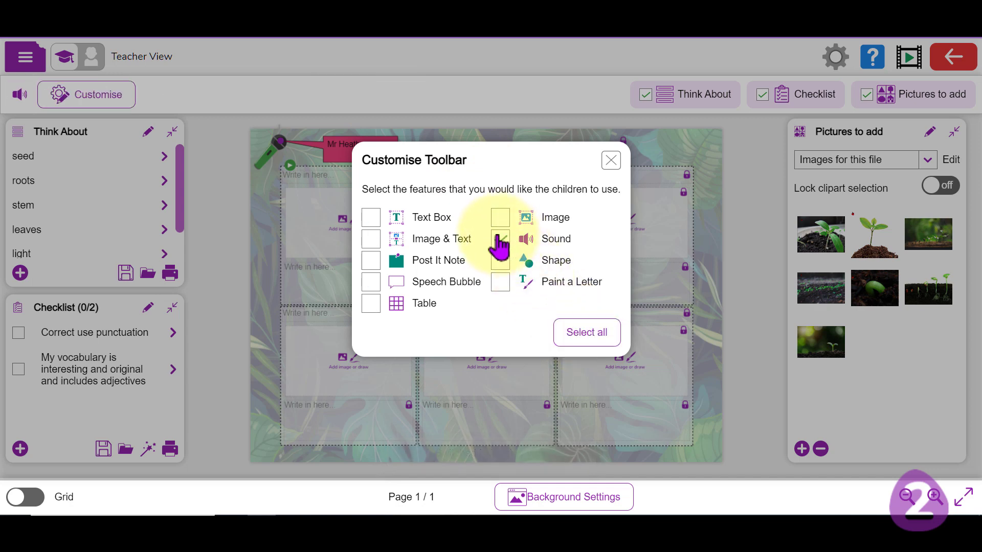
click(371, 263)
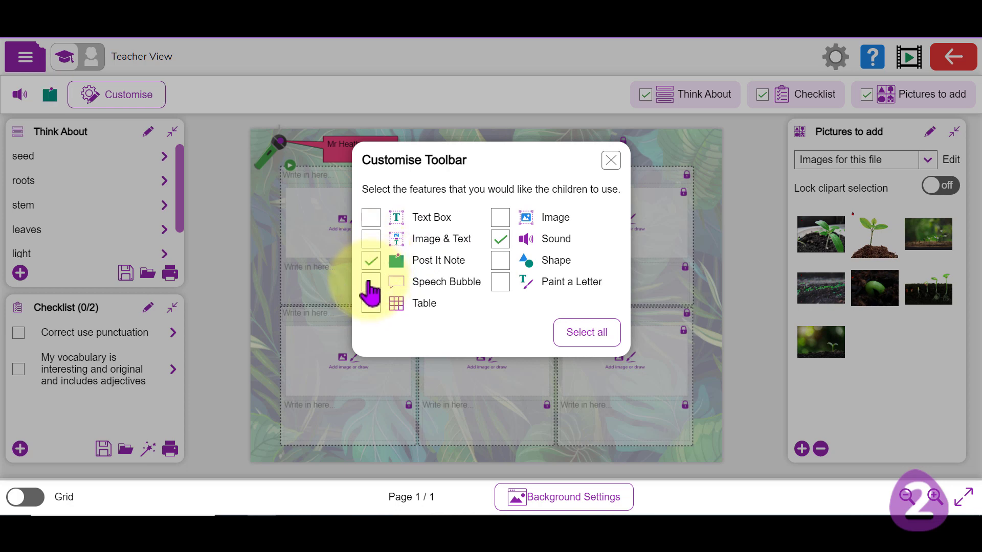
click(370, 287)
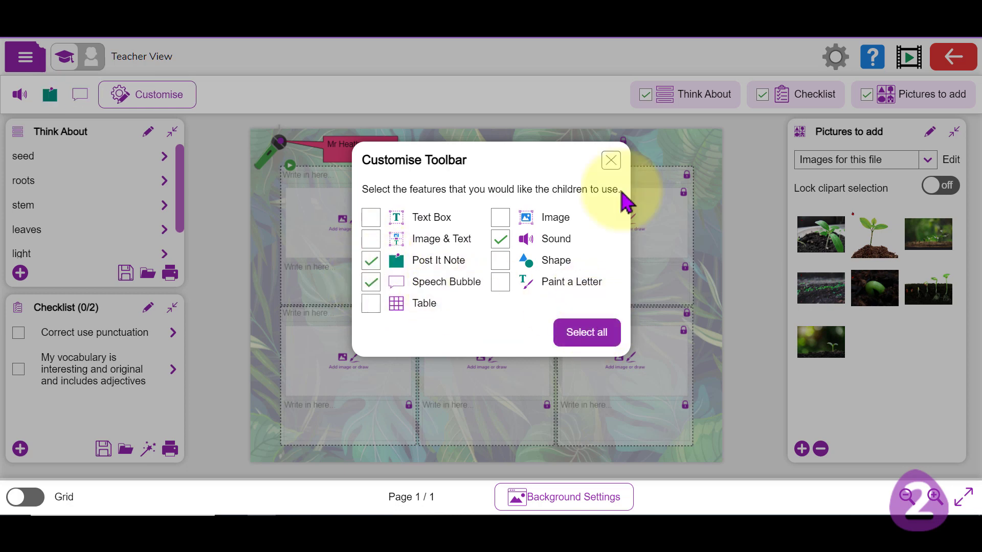
click(612, 162)
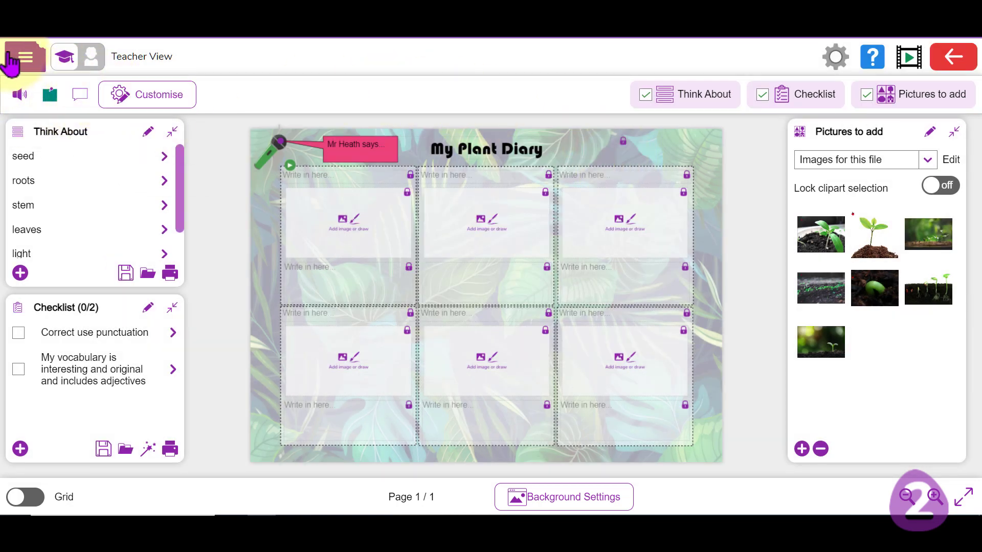
Save the activity in My Work as "Plants Lime Class3" and dismiss the save confirmation.
click(25, 59)
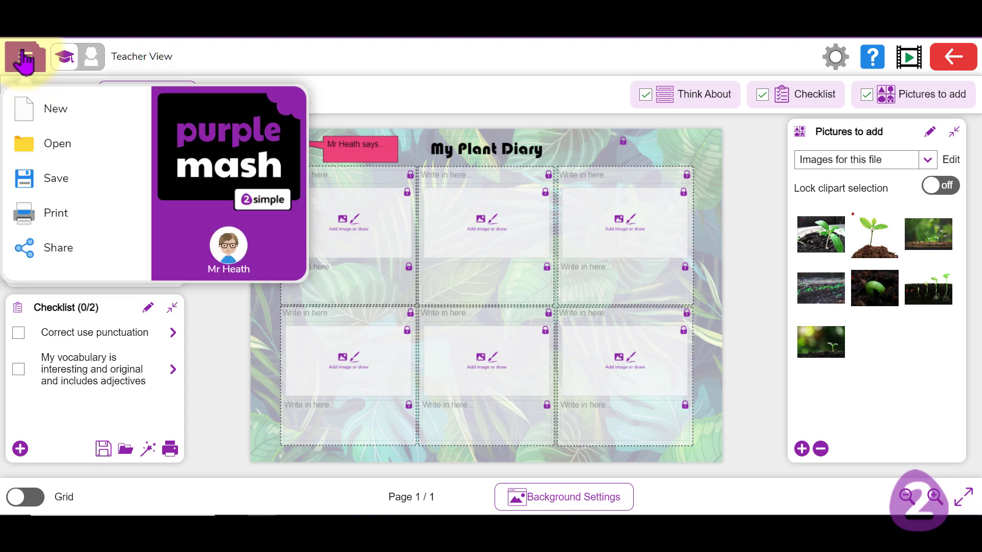
click(88, 182)
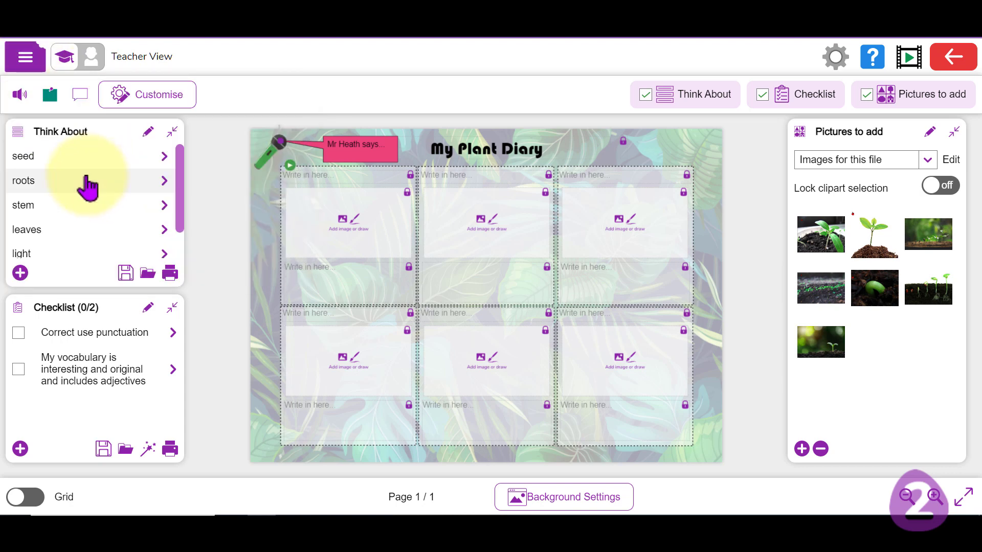
click(452, 364)
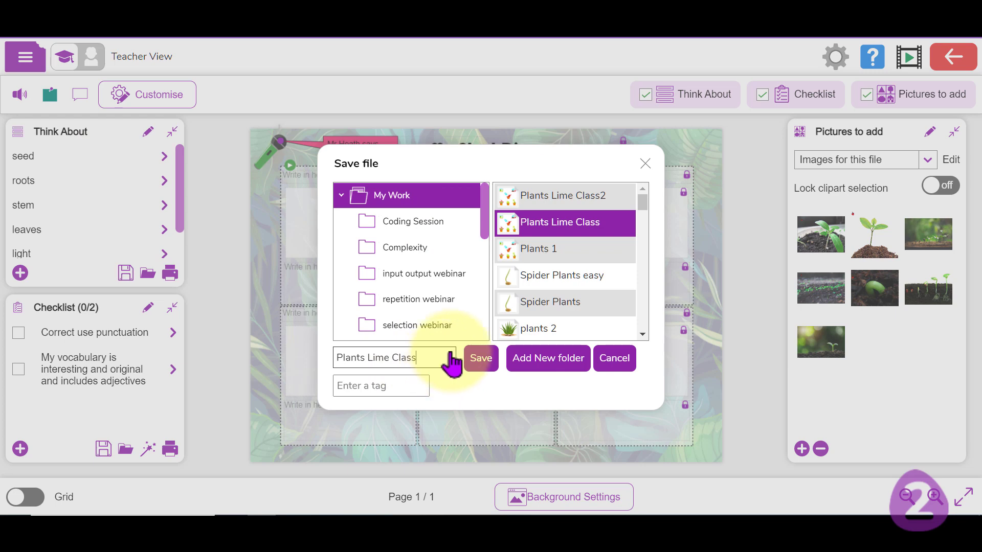
click(481, 360)
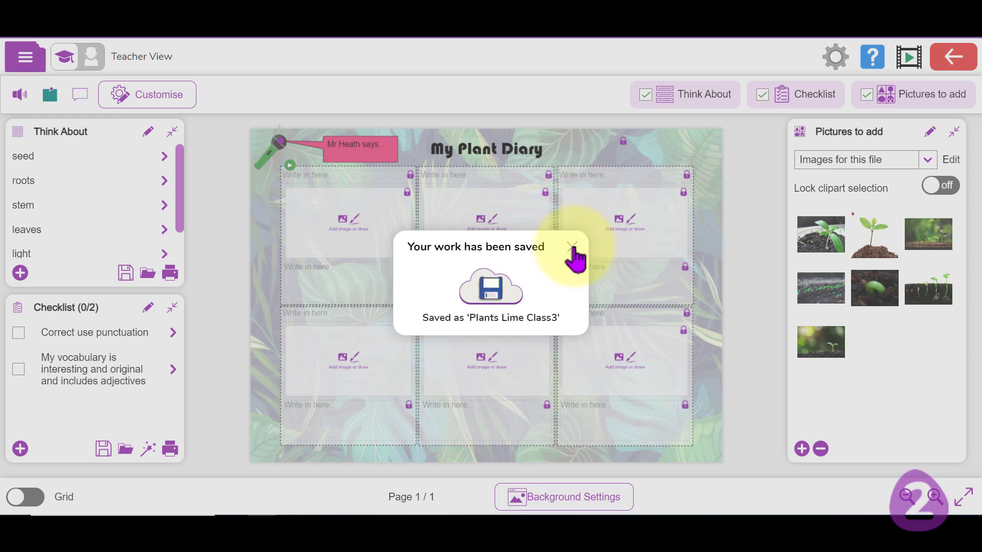
click(573, 249)
Share the saved diary activity as a 2Do, opening the form for a new pupil task.
click(25, 59)
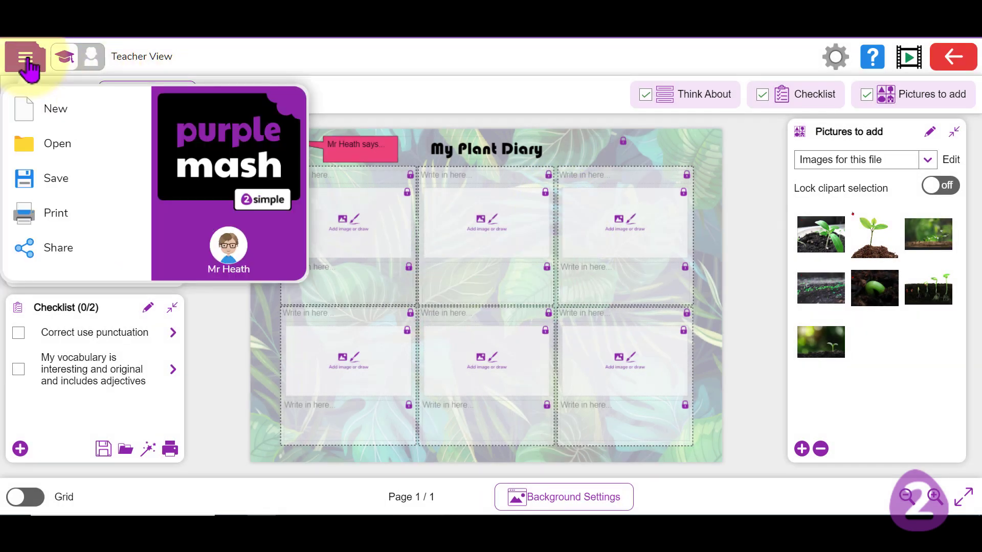
click(74, 253)
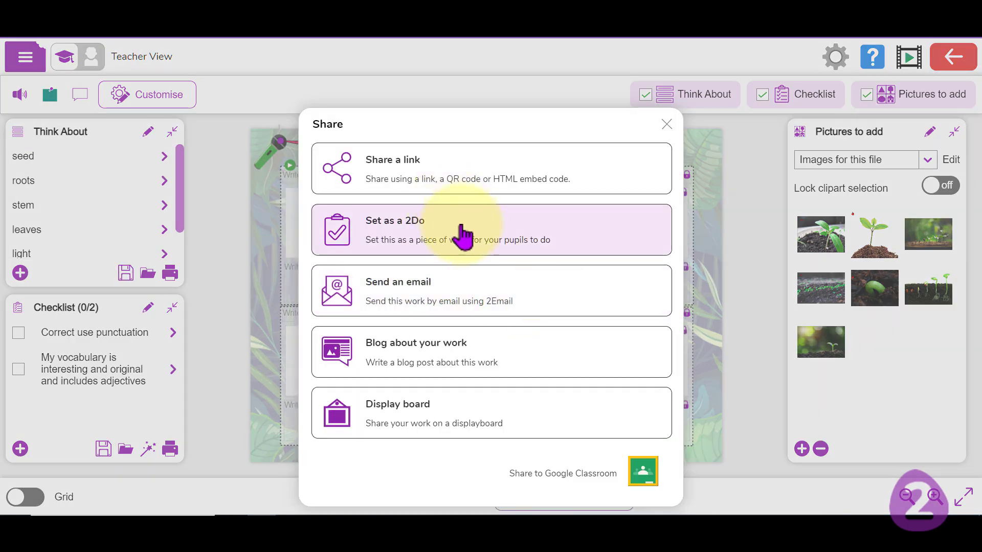
click(461, 235)
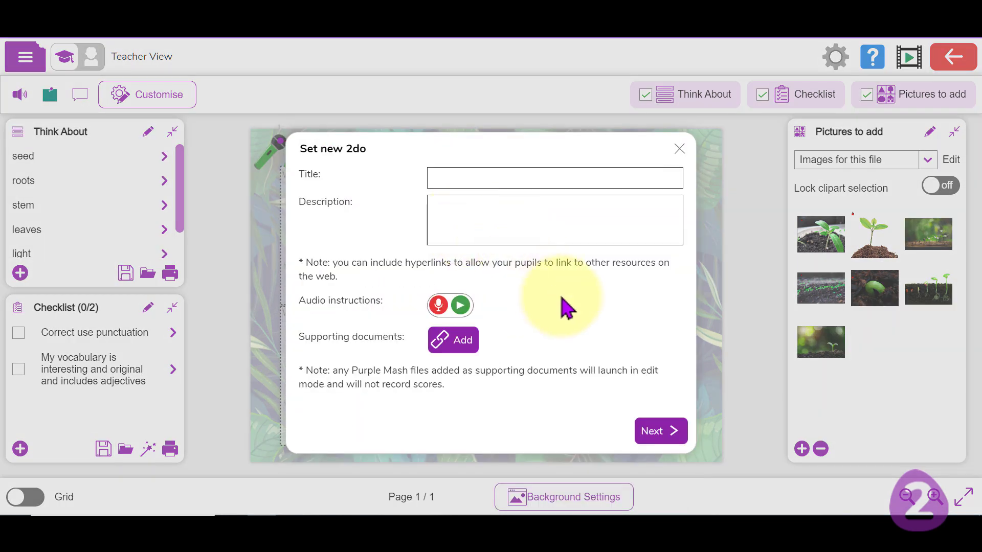